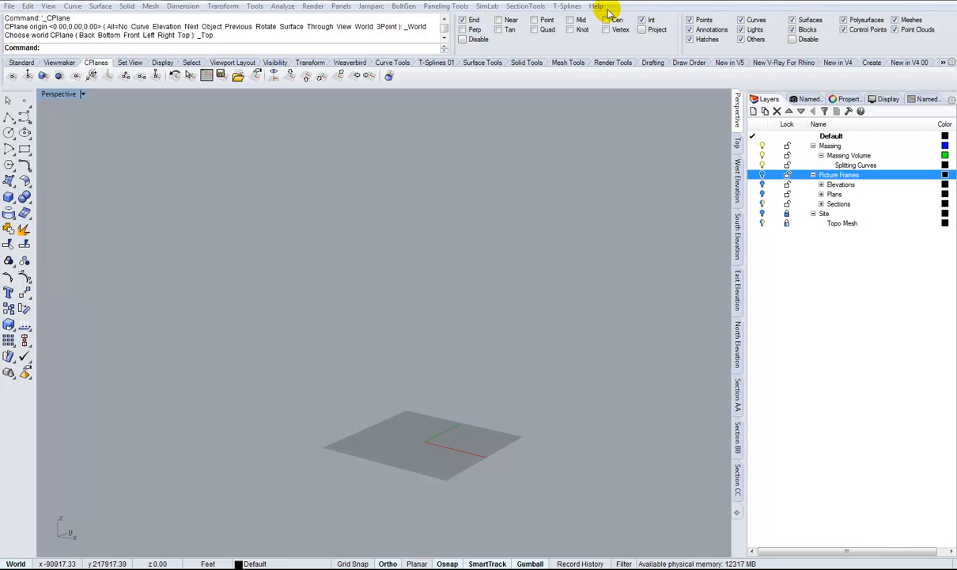
Look at the building's reference photograph in the image viewer and return to Rhino
mouse_move(541, 2)
click(540, 40)
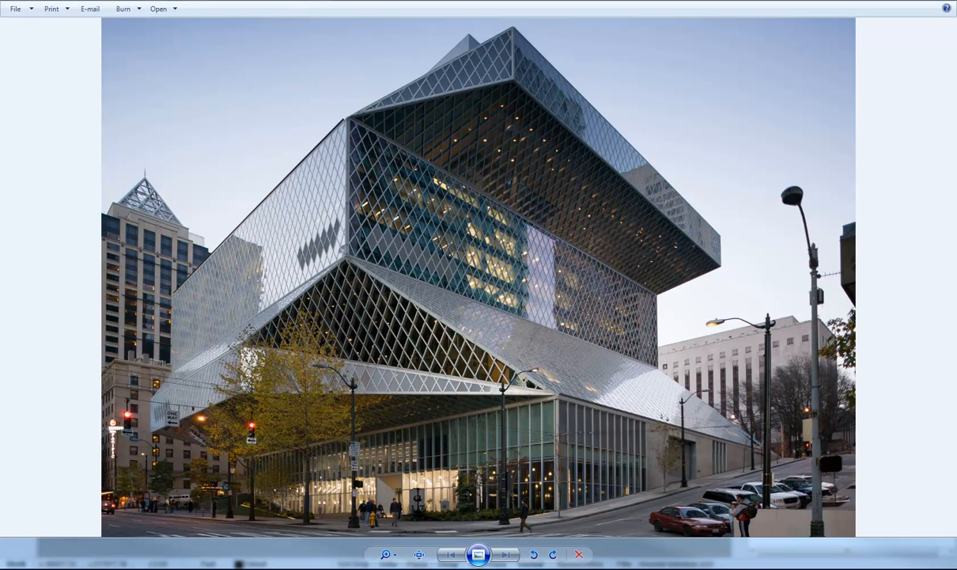
click(277, 2)
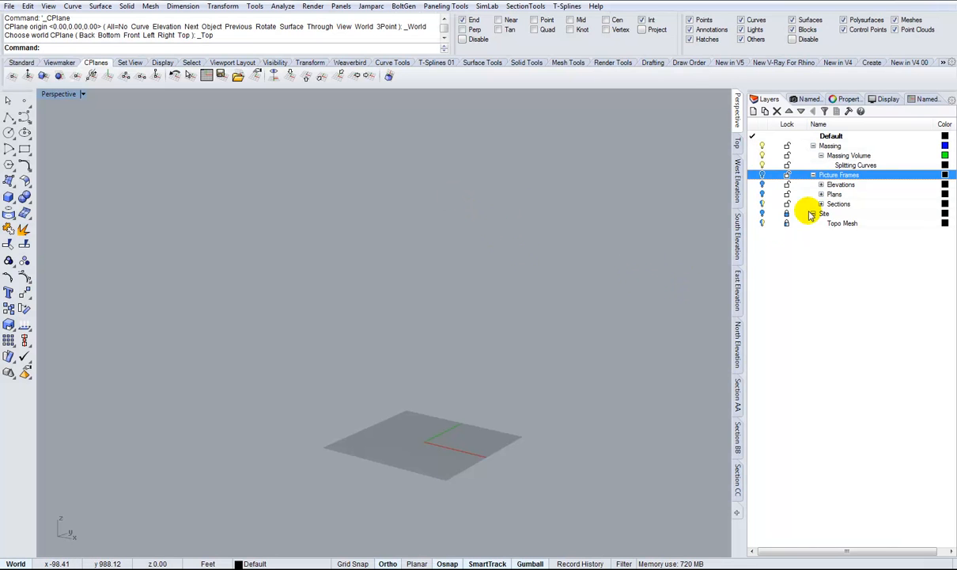
Turn on the Picture Frames layer together with its Elevations and Plans sublayers
click(762, 174)
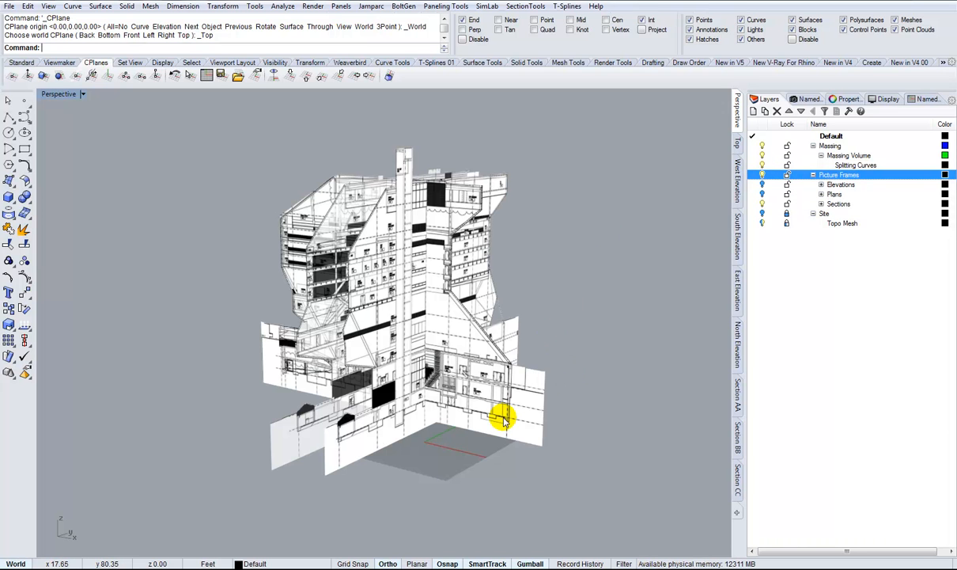
right_drag(555, 387, 612, 434)
scroll(555, 387, up, 3)
mouse_move(556, 386)
right_down()
mouse_move(514, 387)
mouse_move(544, 387)
mouse_move(467, 372)
mouse_move(556, 388)
right_up()
scroll(554, 387, down, 2)
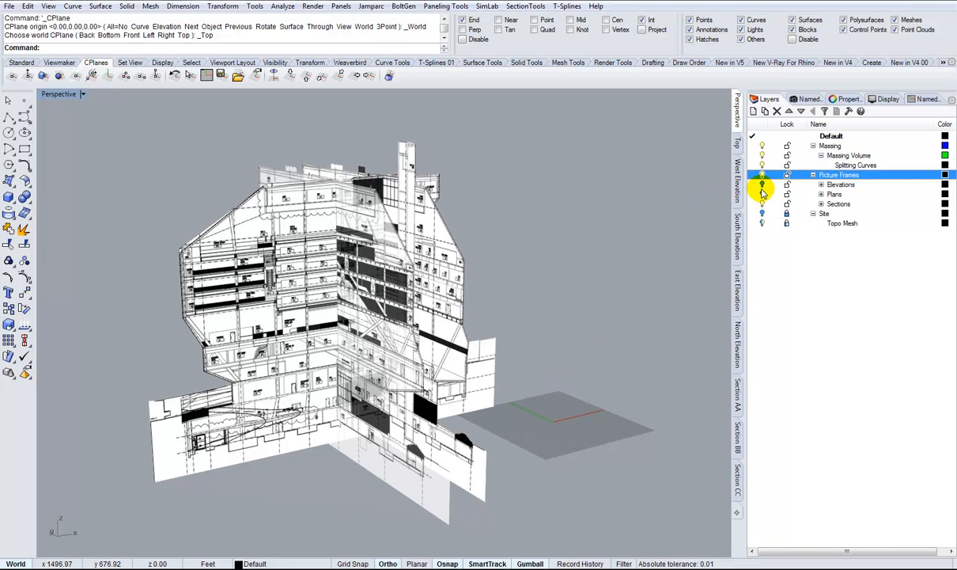
click(762, 185)
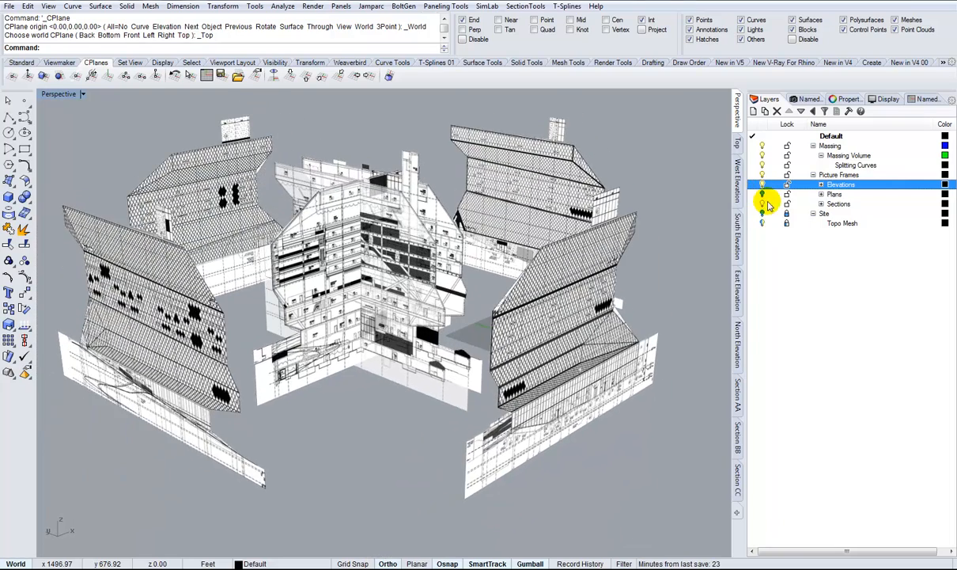
click(762, 193)
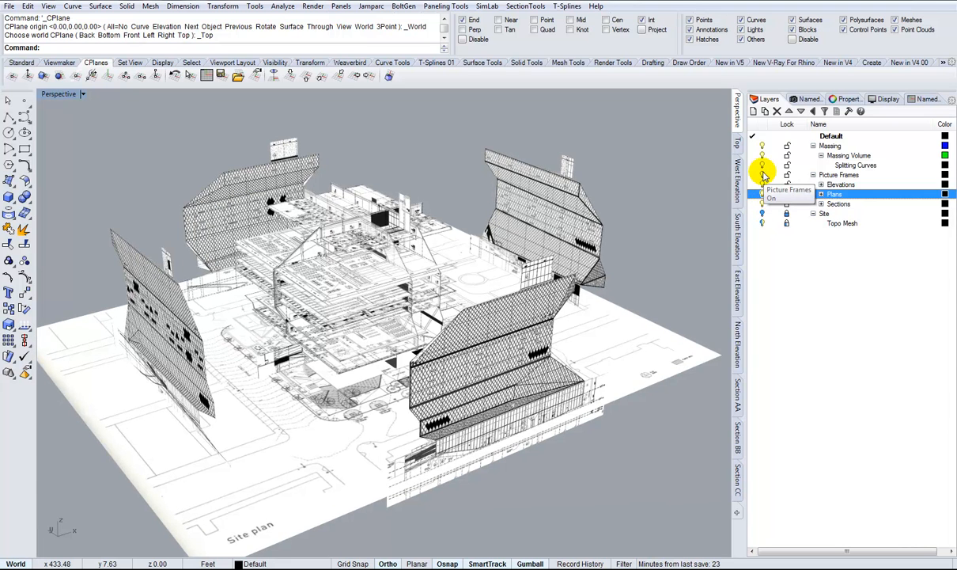
Turn off the Picture Frames layer and show the hidden massing polysurface
click(764, 175)
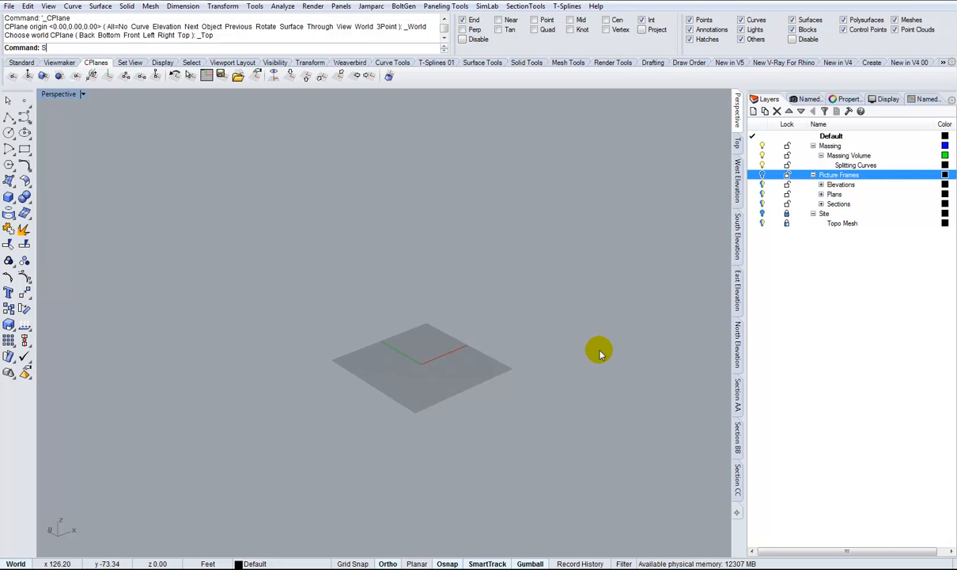
text(Show)
key(Return)
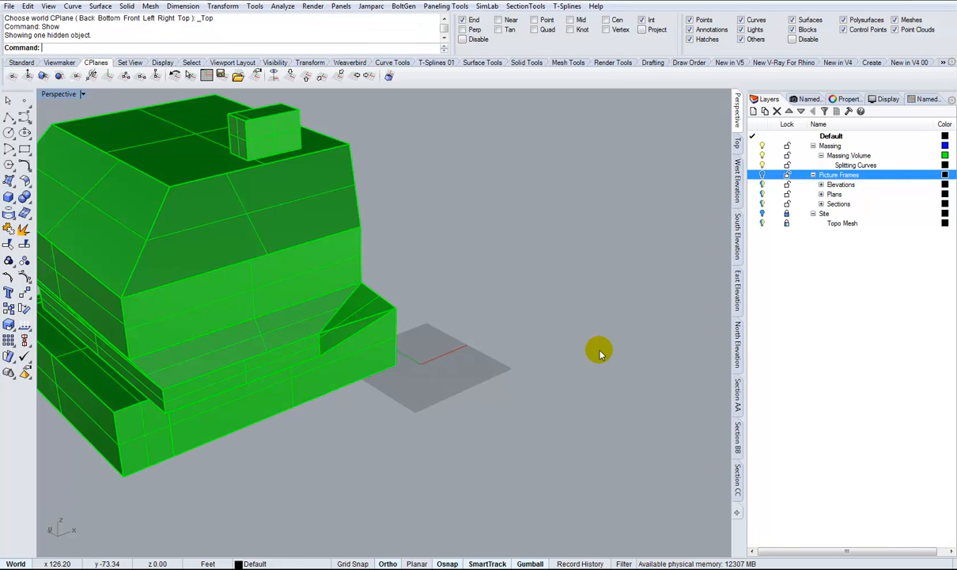
scroll(600, 354, down, 3)
right_drag(361, 460, 571, 466)
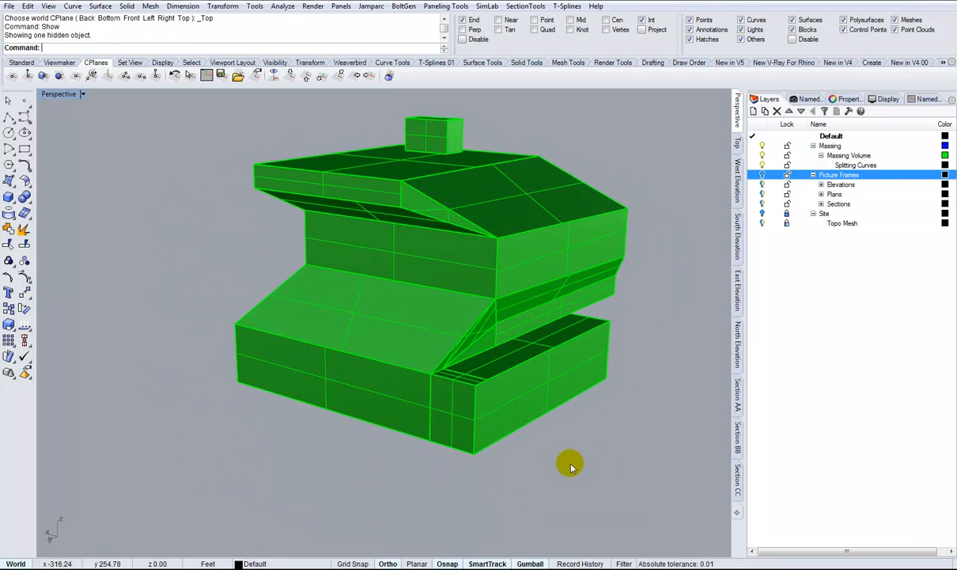
shift+right_drag(530, 177, 528, 250)
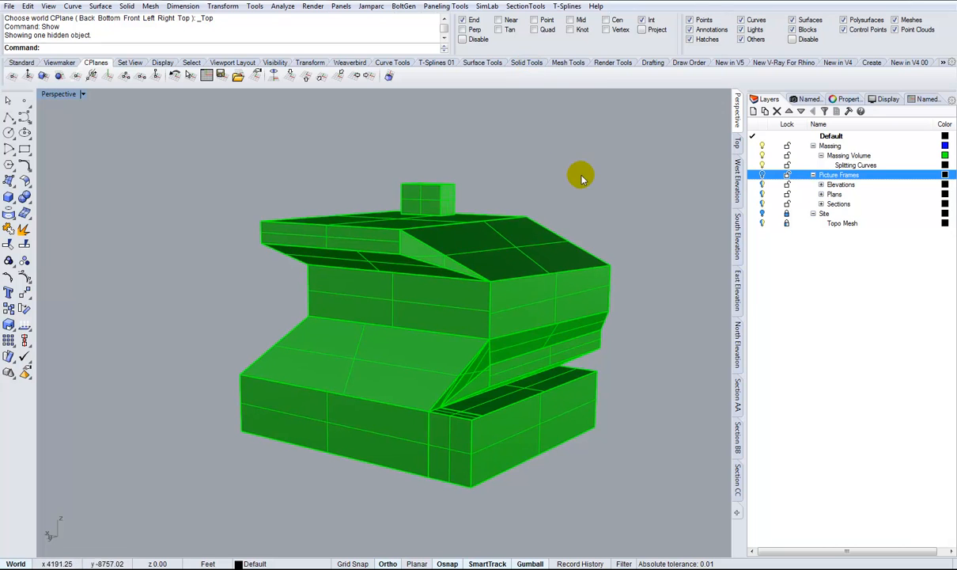
scroll(584, 179, up, 1)
right_drag(588, 179, 574, 114)
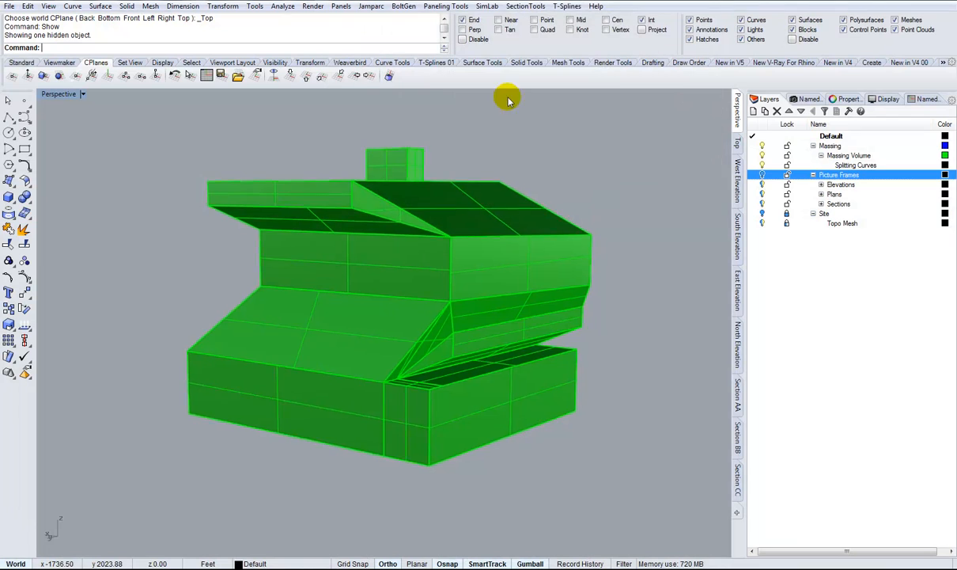
right_drag(509, 96, 499, 17)
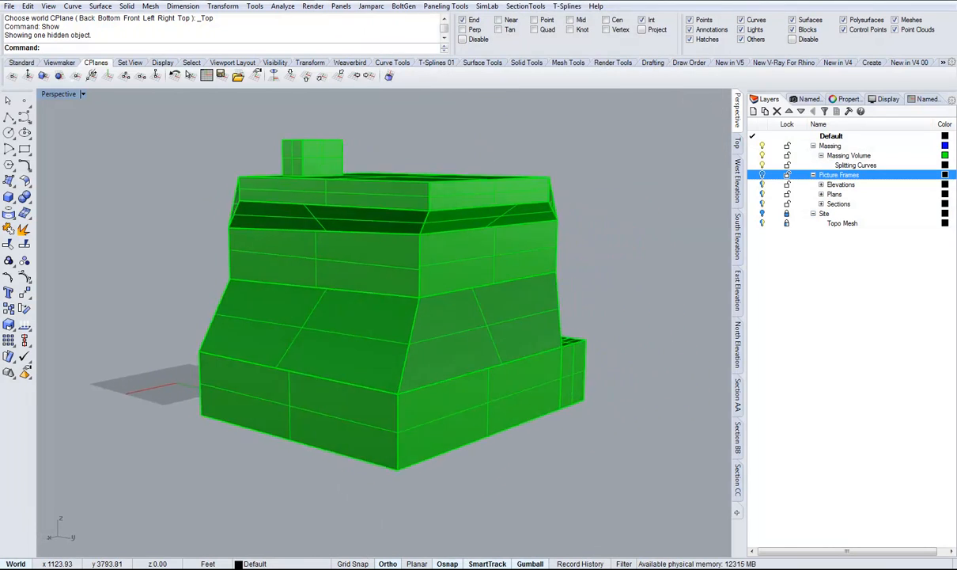
Compare the massing model's shape with the building photograph in the image viewer and return to Rhino
mouse_move(543, 2)
mouse_move(475, 159)
right_down()
mouse_move(558, 168)
mouse_move(633, 146)
mouse_move(479, 147)
right_up()
click(543, 48)
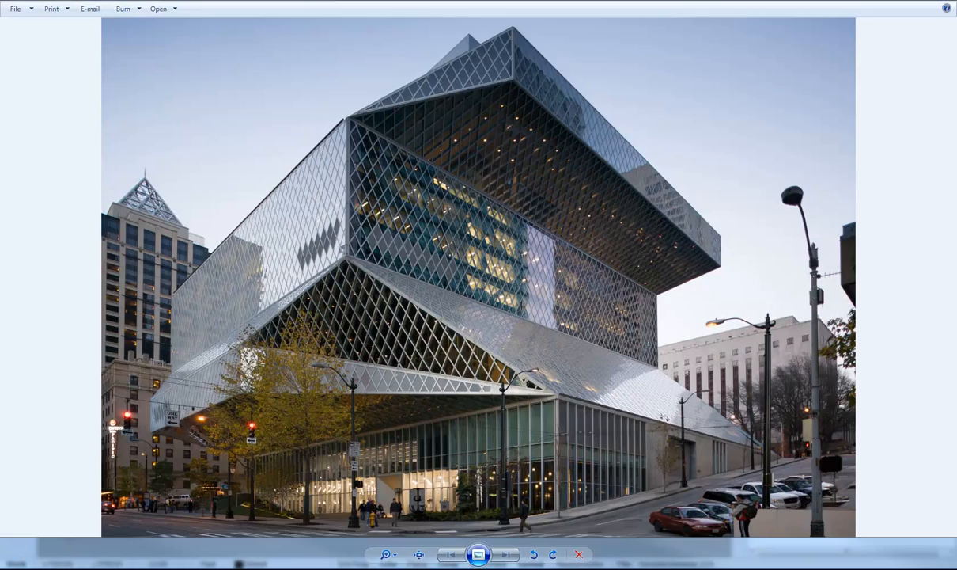
key(alt+Tab)
scroll(588, 177, down, 4)
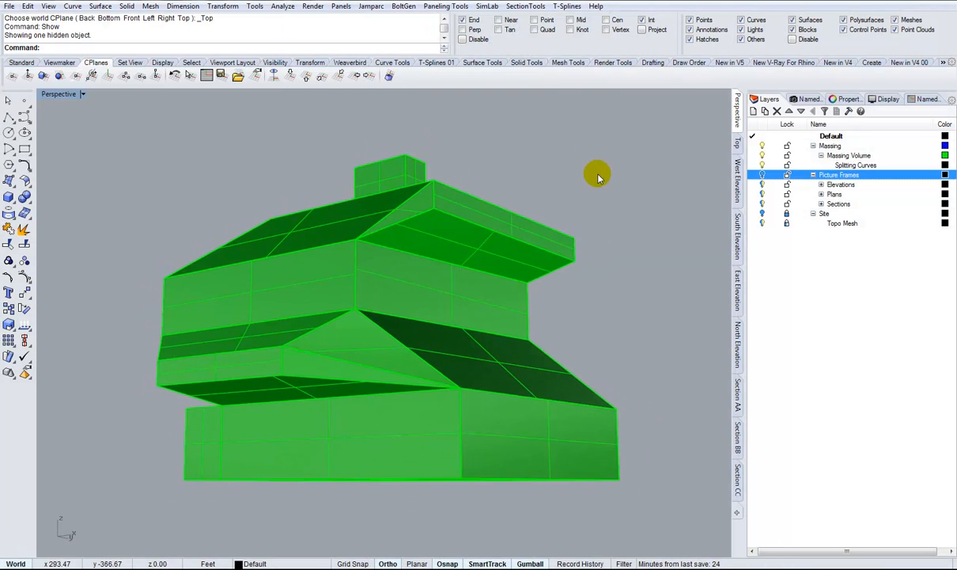
Hide the green massing polysurface
click(764, 175)
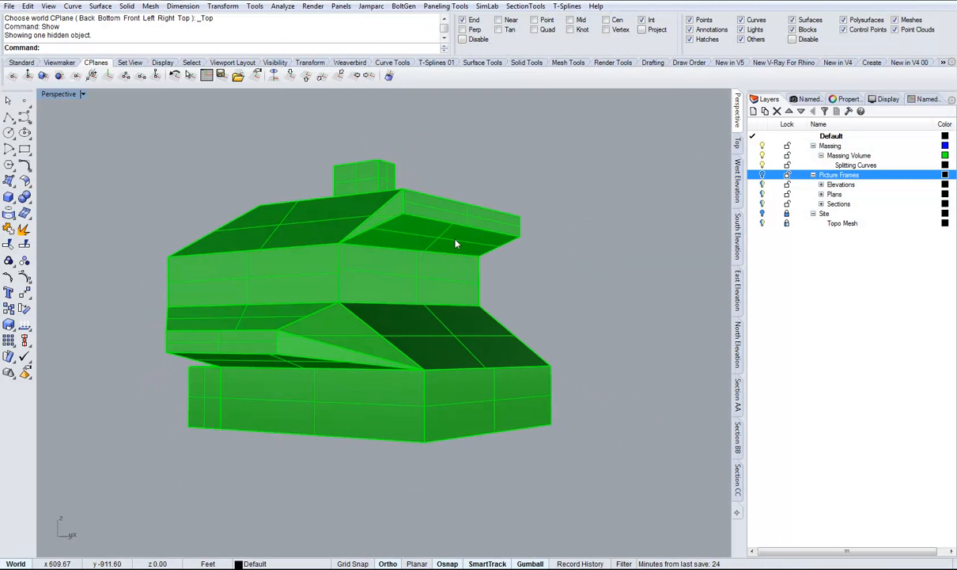
click(459, 235)
text(Hide)
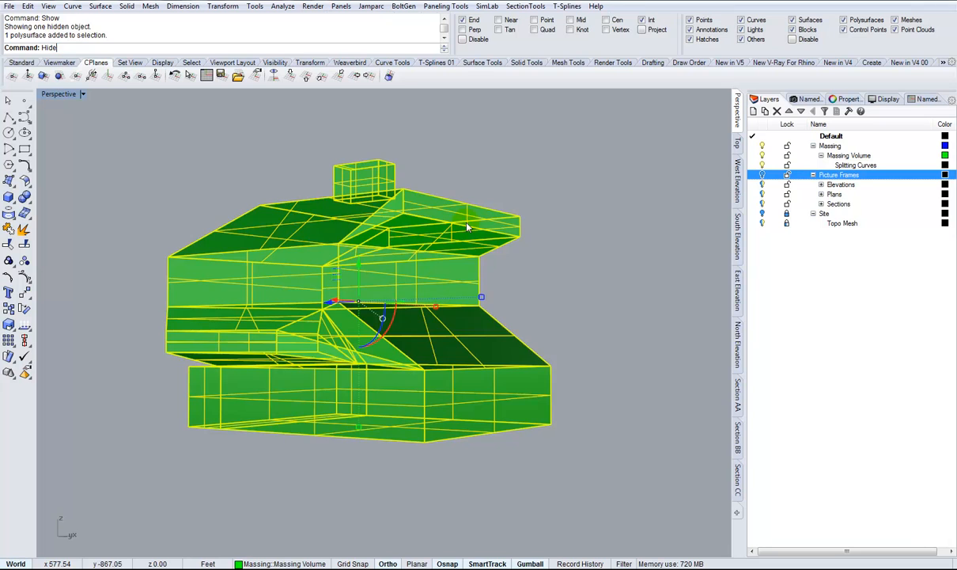
key(Return)
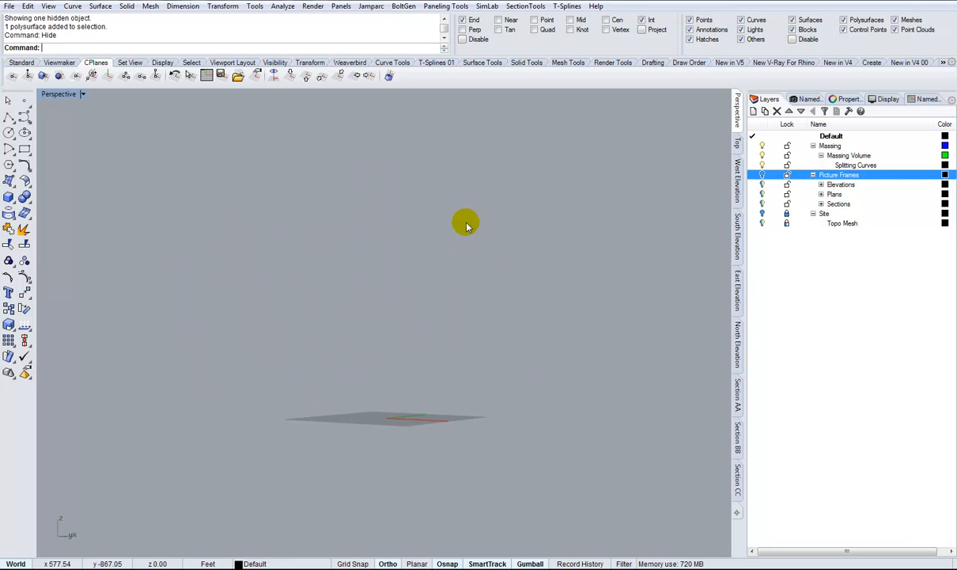
Make the Massing Volume layer current
click(756, 156)
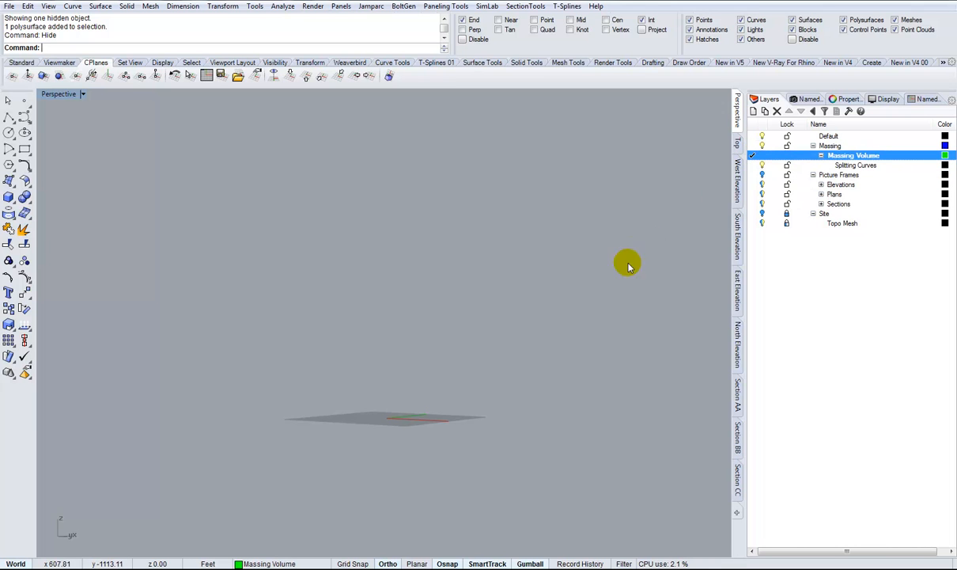
right_drag(541, 426, 541, 391)
scroll(556, 374, up, 3)
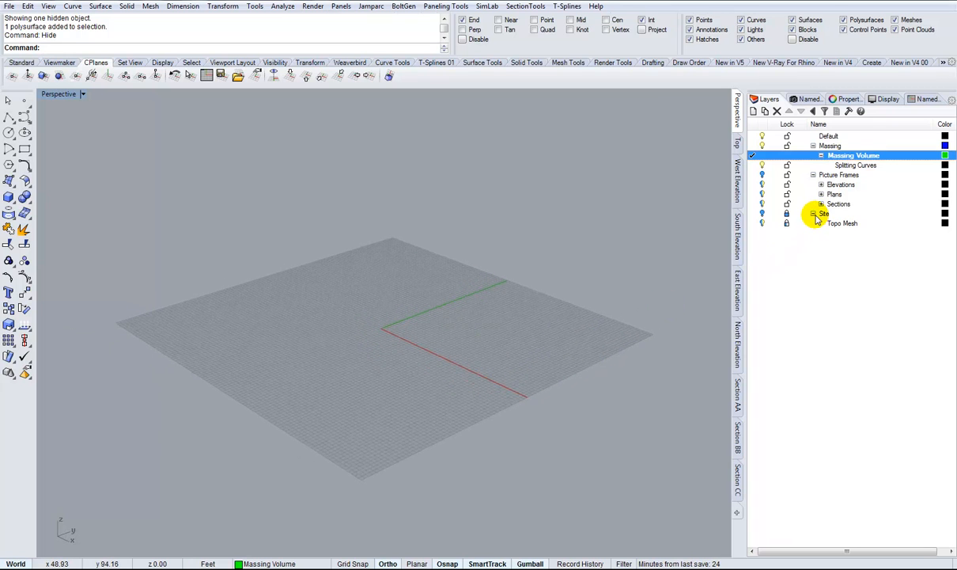
Make Picture Frames the current, visible layer and turn off its Elevations and Plan-Site sublayers
click(752, 174)
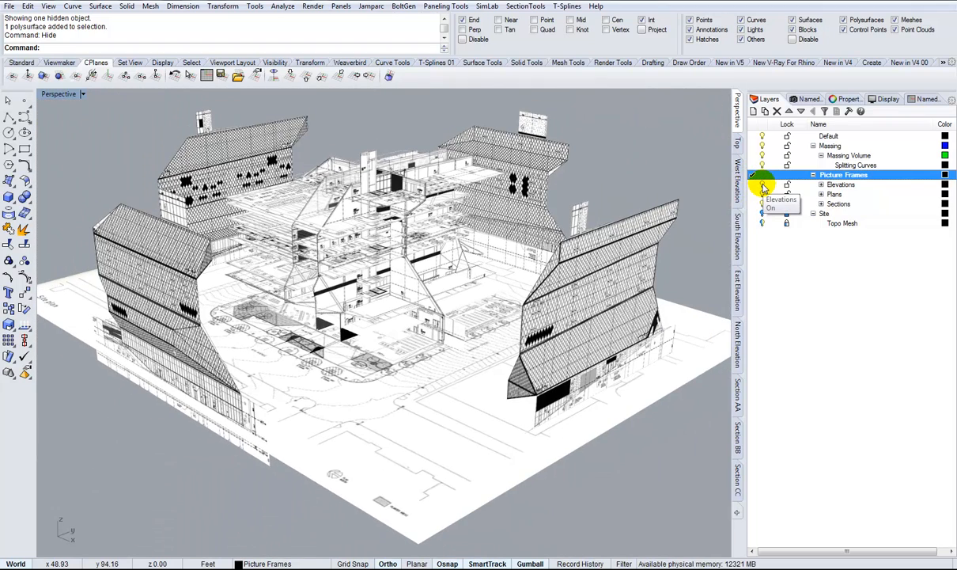
click(763, 185)
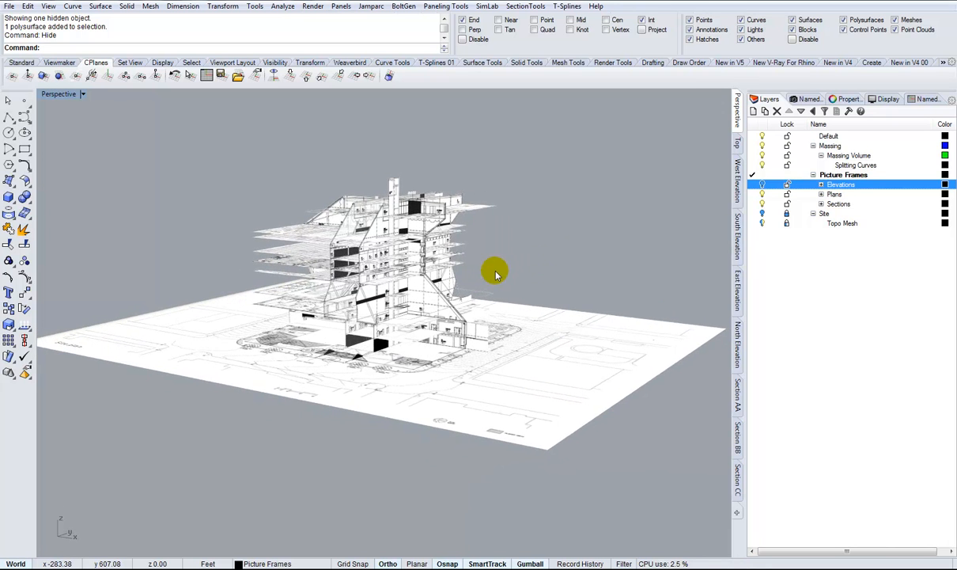
click(821, 195)
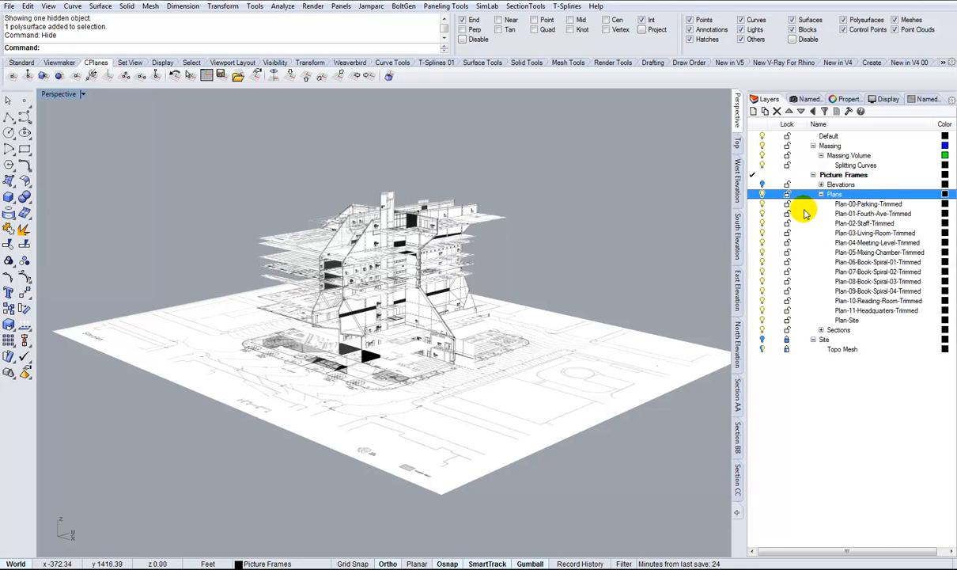
click(761, 320)
click(822, 194)
right_drag(454, 370, 456, 373)
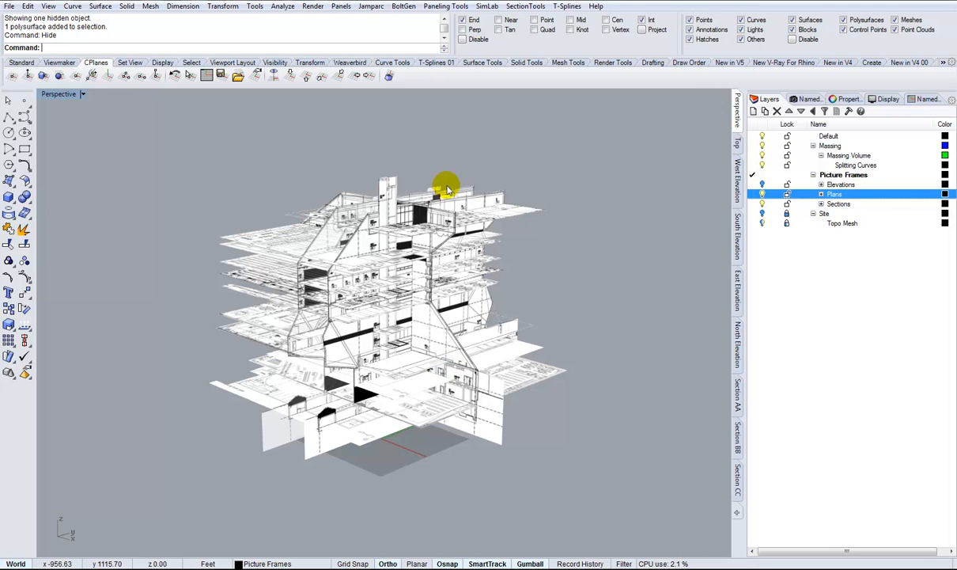
right_drag(235, 290, 174, 206)
right_drag(280, 137, 206, 180)
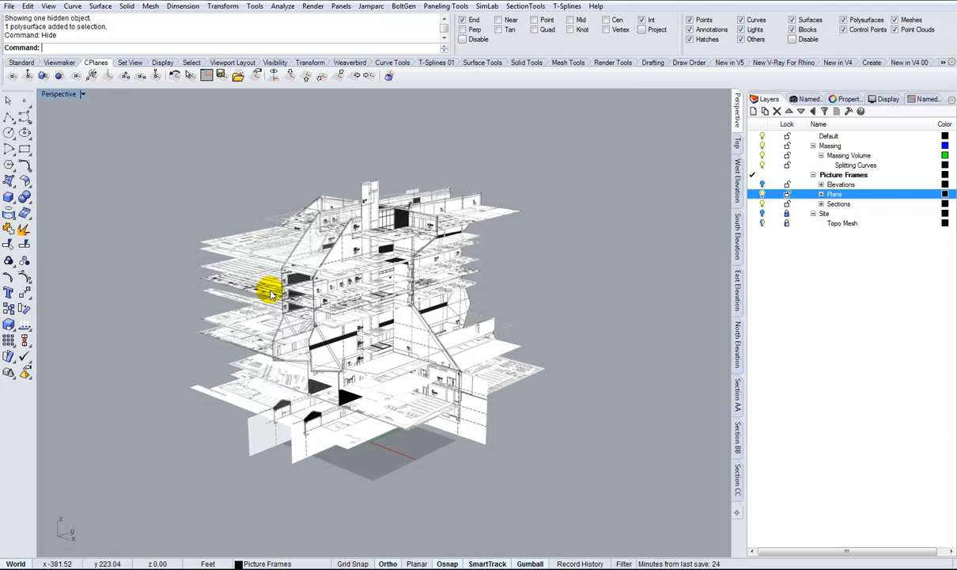
right_drag(448, 382, 538, 348)
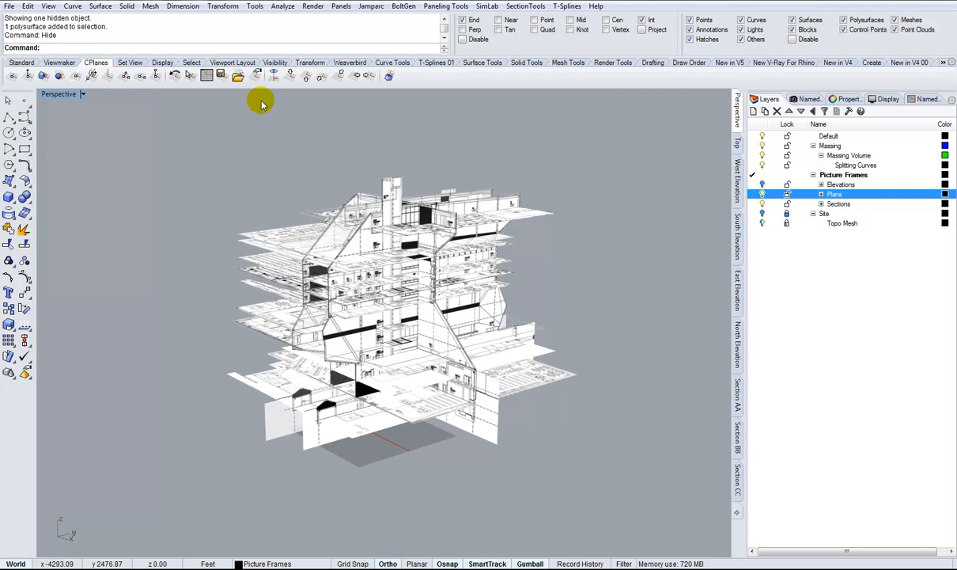
Create a solid, world-aligned bounding box around all visible plan and section drawings, on the Massing Volume layer
click(282, 6)
click(322, 75)
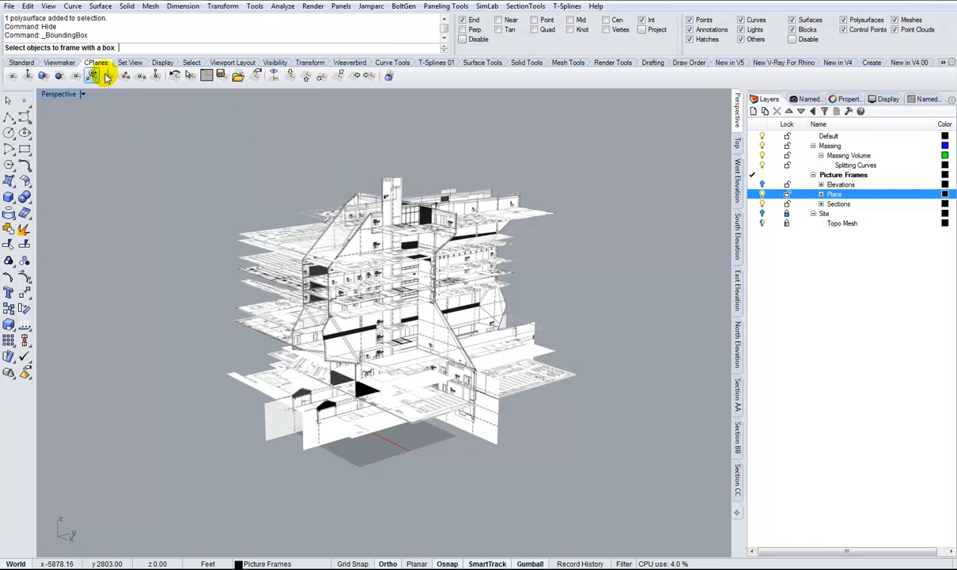
drag(189, 131, 663, 516)
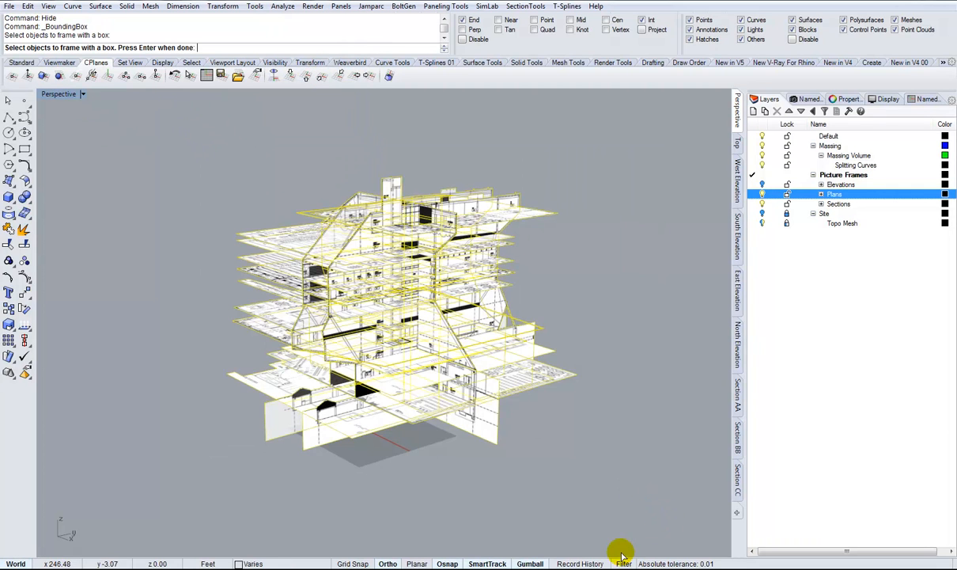
key(Return)
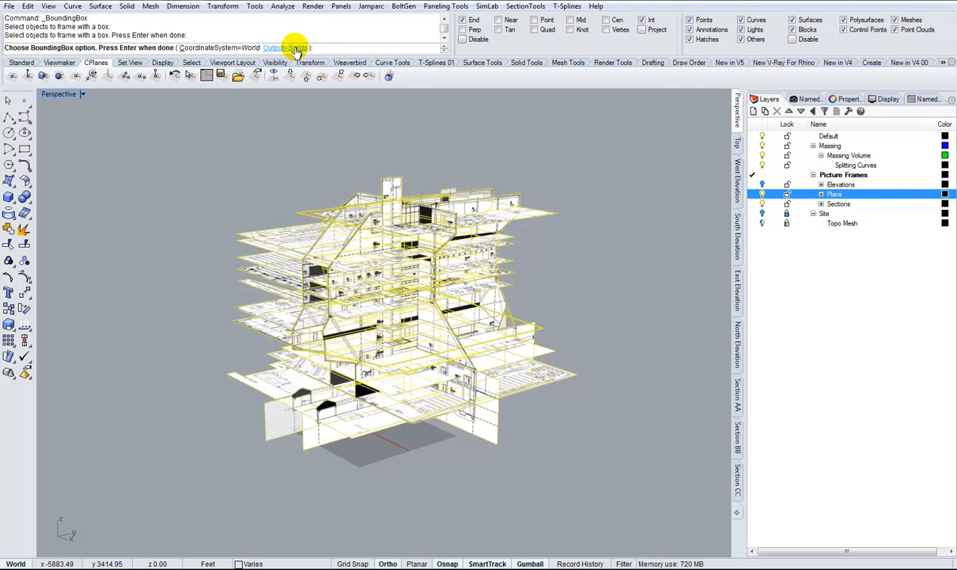
right_drag(337, 115, 352, 146)
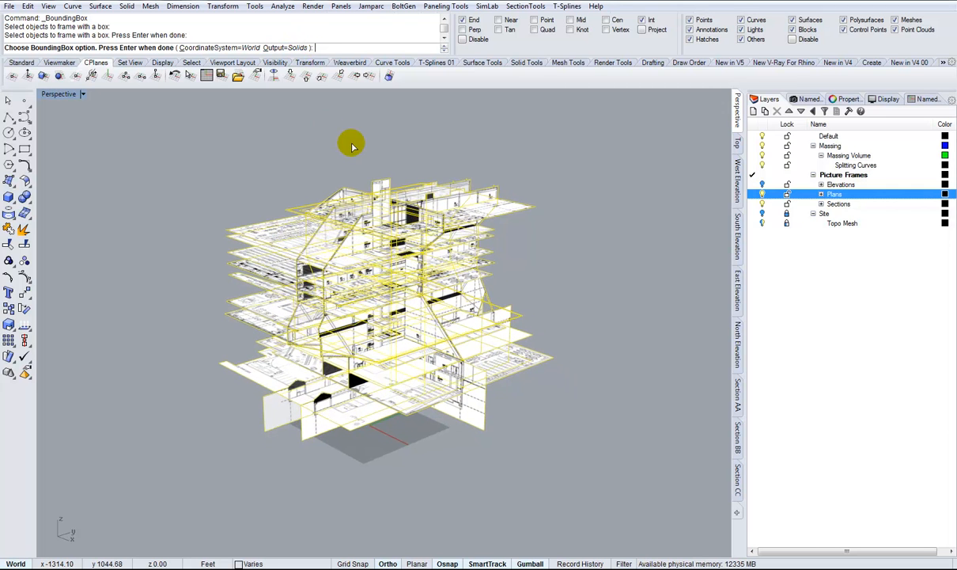
click(752, 155)
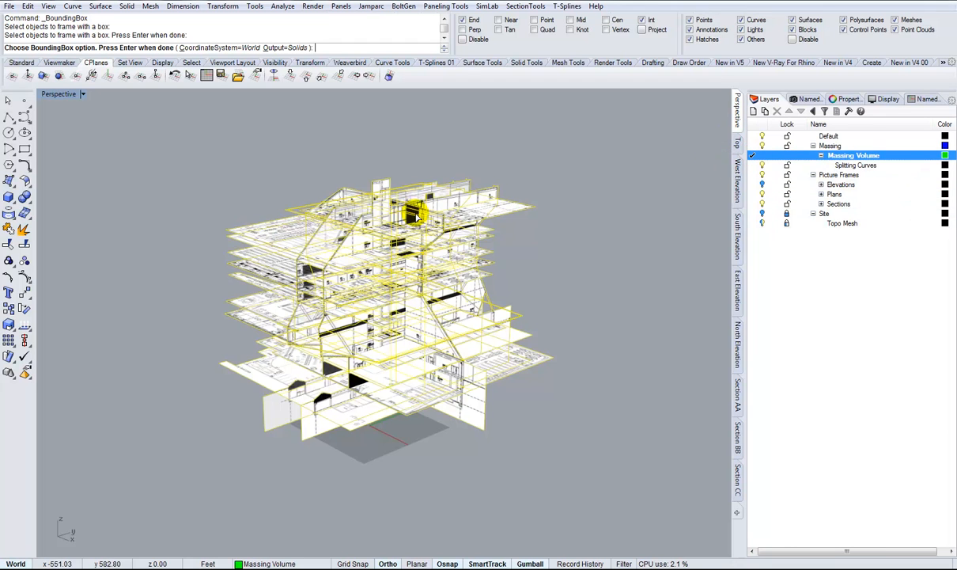
scroll(293, 212, down, 2)
scroll(235, 189, up, 5)
scroll(233, 189, down, 1)
scroll(233, 182, down, 2)
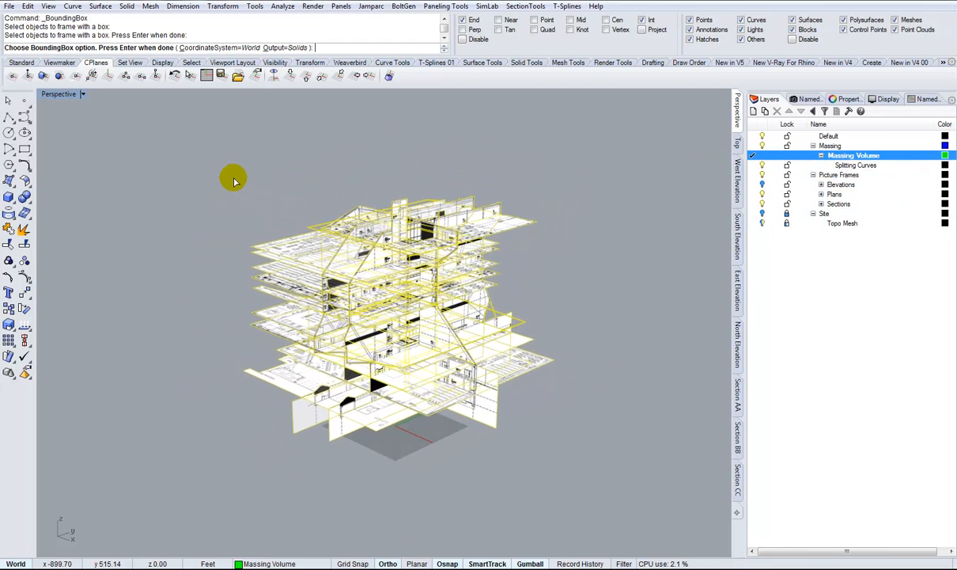
right_click(257, 193)
Set the Perspective viewport to Wireframe display and inspect the drawings inside the bounding box
right_drag(516, 298, 466, 281)
click(83, 95)
click(79, 125)
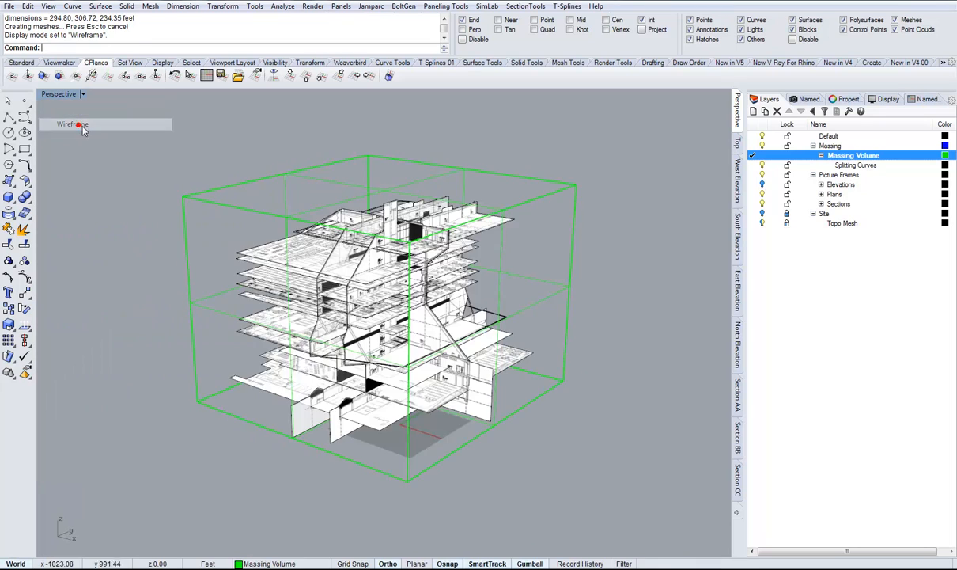
right_drag(541, 320, 522, 413)
scroll(526, 413, up, 8)
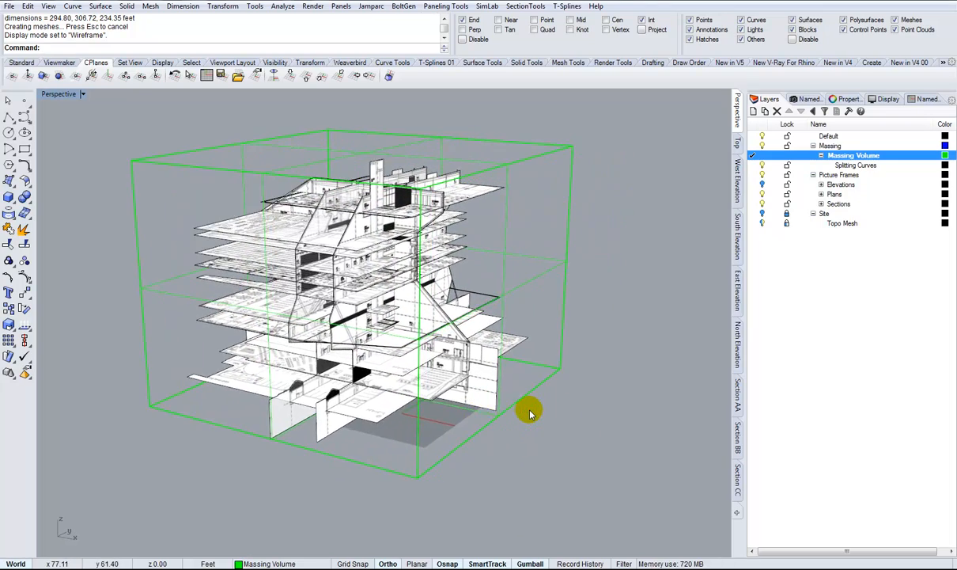
scroll(520, 417, up, 5)
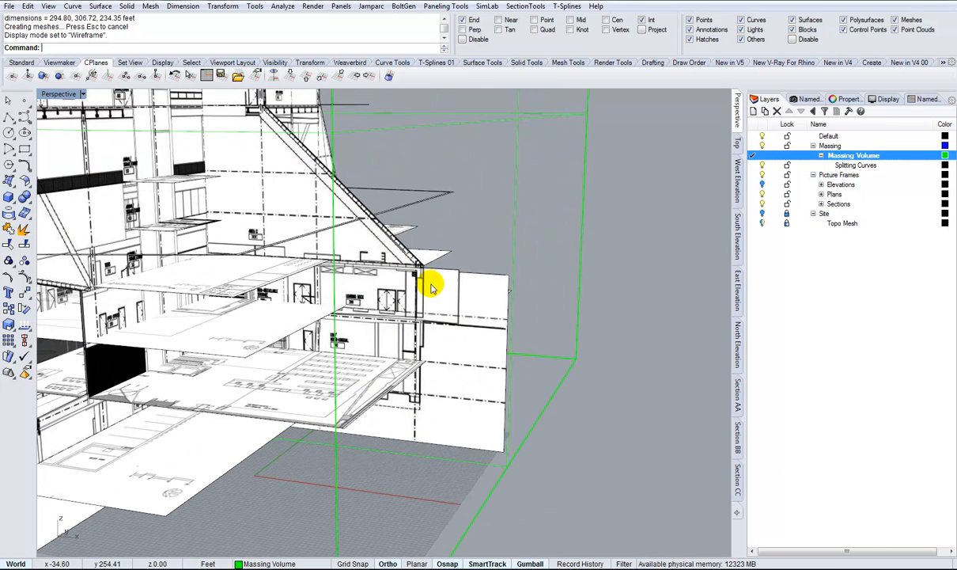
scroll(451, 368, down, 12)
right_drag(487, 365, 227, 383)
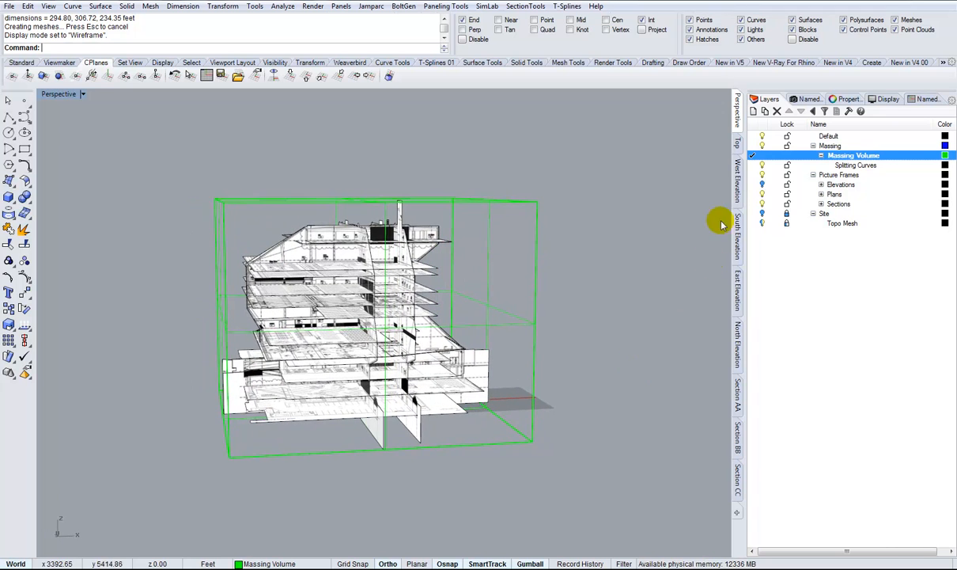
Turn off the Plans sublayer so only Sections shows in Picture Frames, and make Splitting Curves the current layer
click(762, 184)
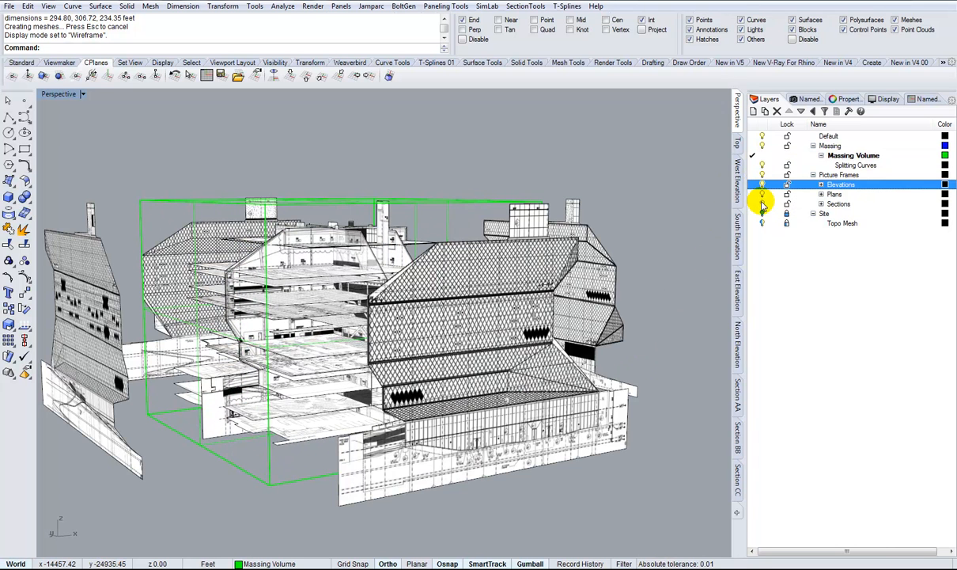
click(762, 203)
click(762, 185)
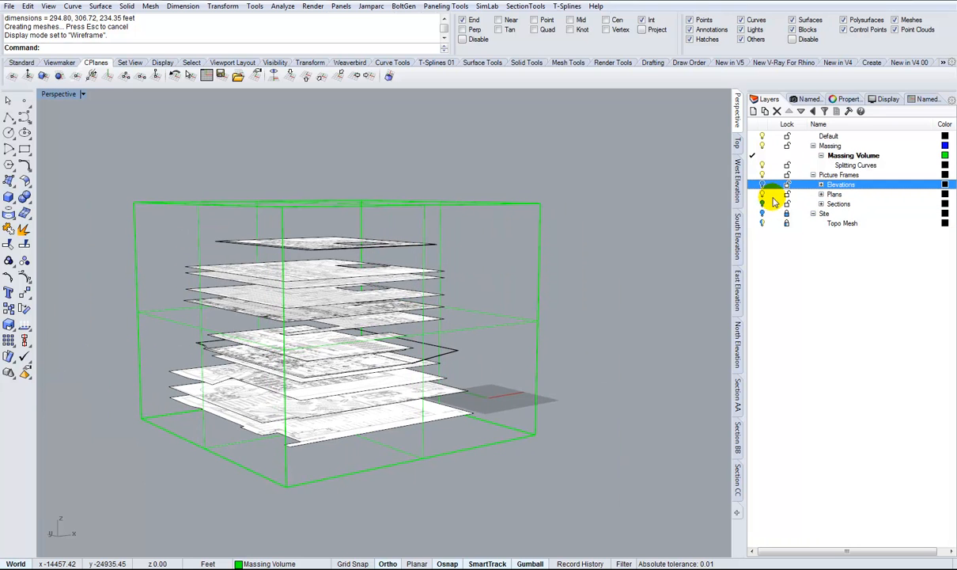
click(762, 203)
click(762, 193)
right_drag(374, 299, 526, 231)
click(753, 165)
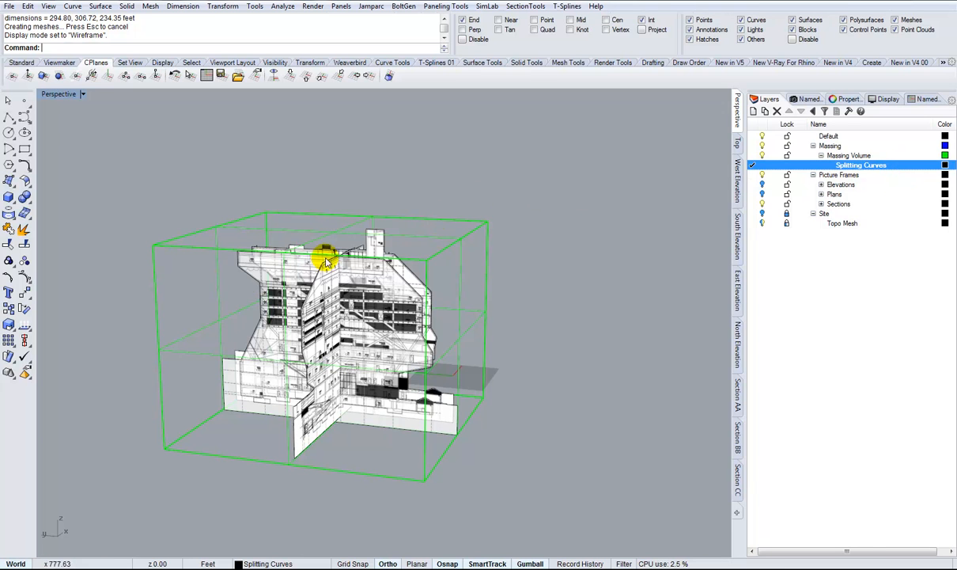
shift+right_drag(115, 217, 210, 198)
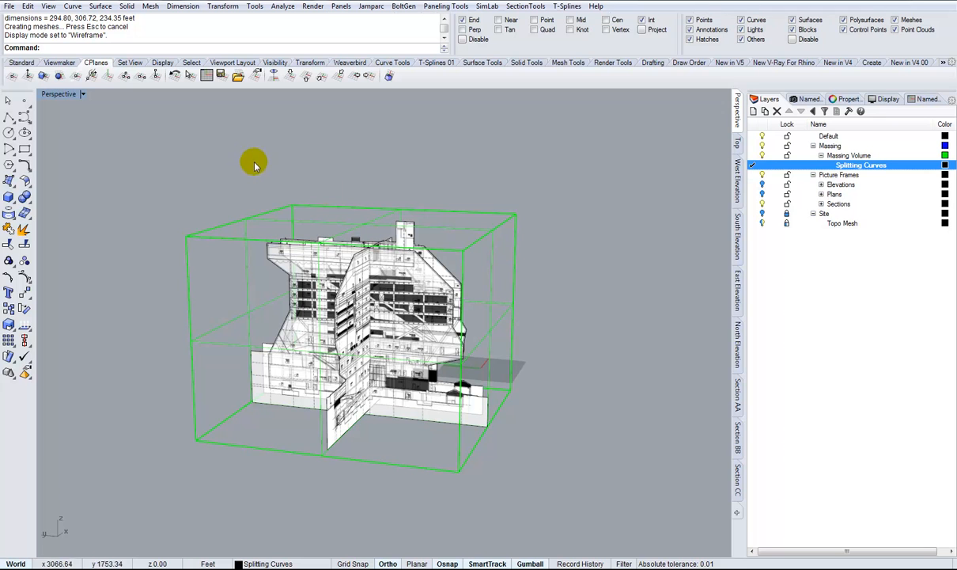
mouse_move(467, 229)
right_down()
mouse_move(470, 217)
mouse_move(463, 232)
mouse_move(473, 230)
right_up()
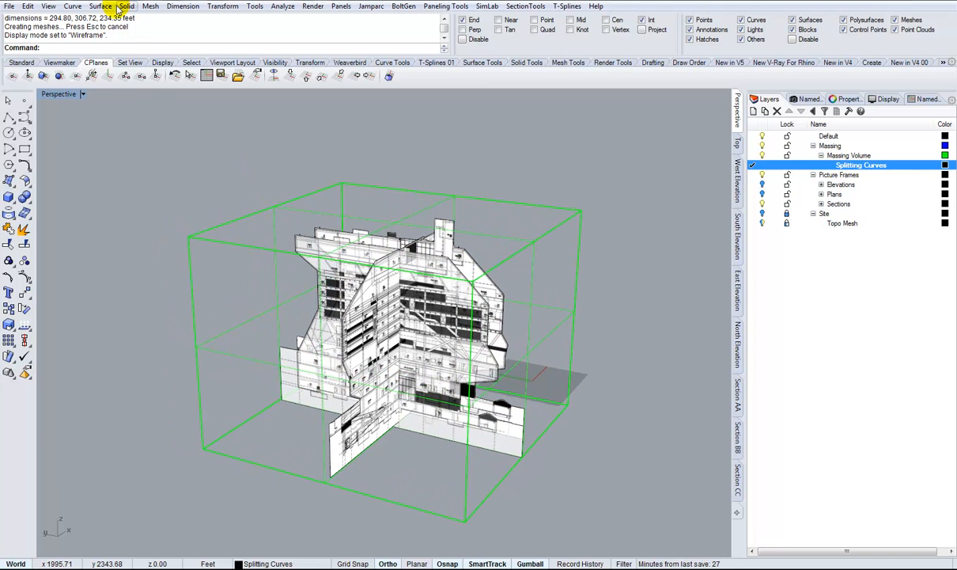
Duplicate the border of the bounding box's top face onto the Splitting Curves layer
click(73, 6)
mouse_move(139, 369)
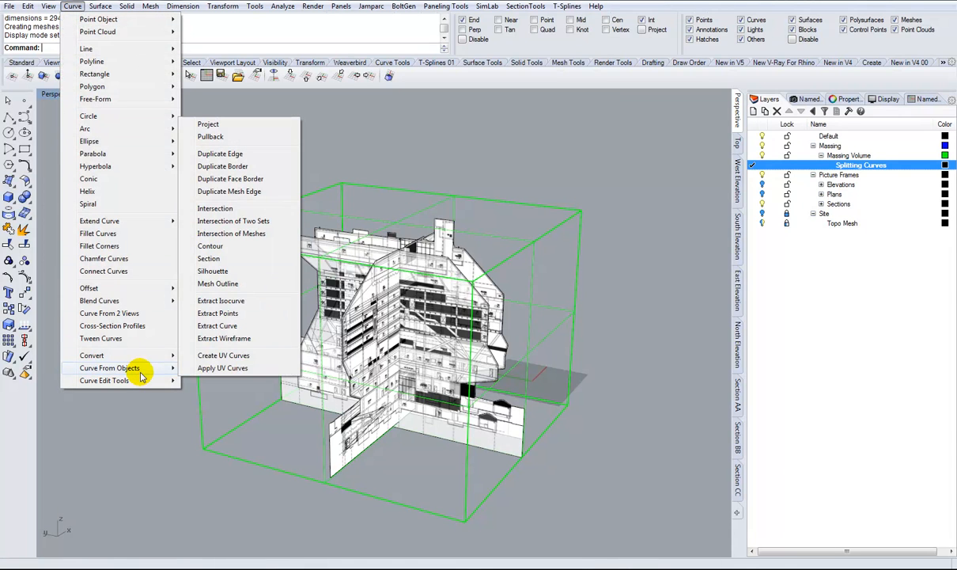
click(224, 168)
right_drag(368, 177, 403, 198)
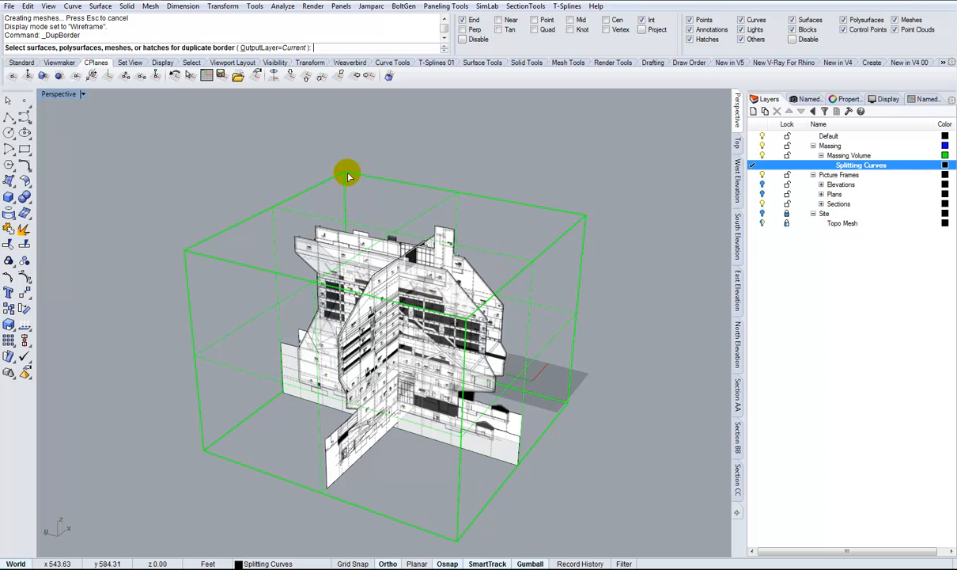
right_drag(544, 251, 441, 159)
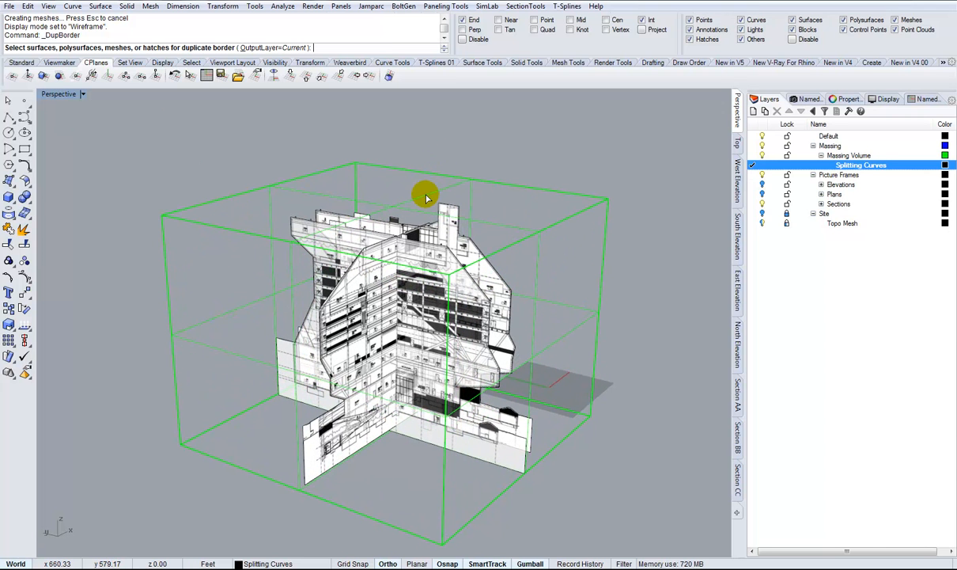
click(425, 193)
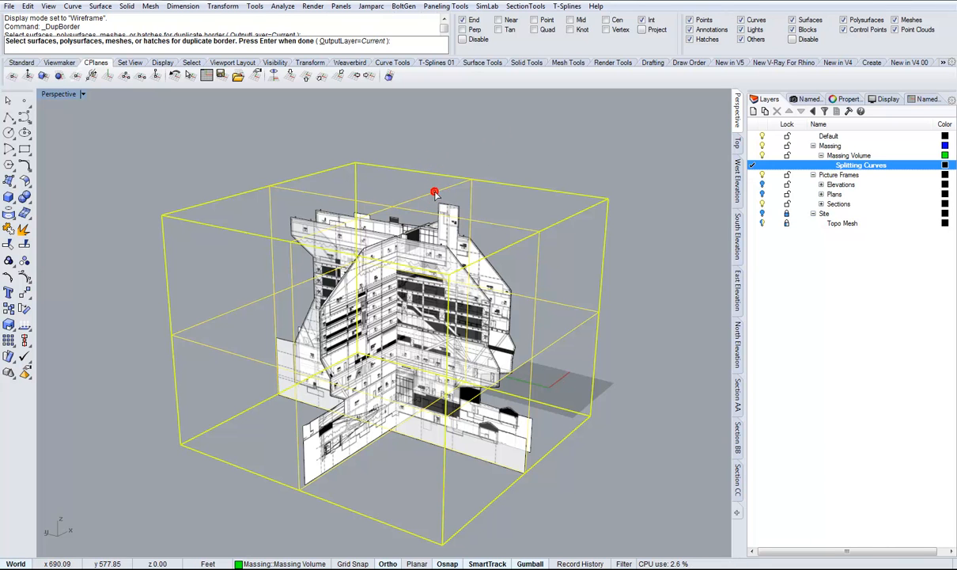
key(Return)
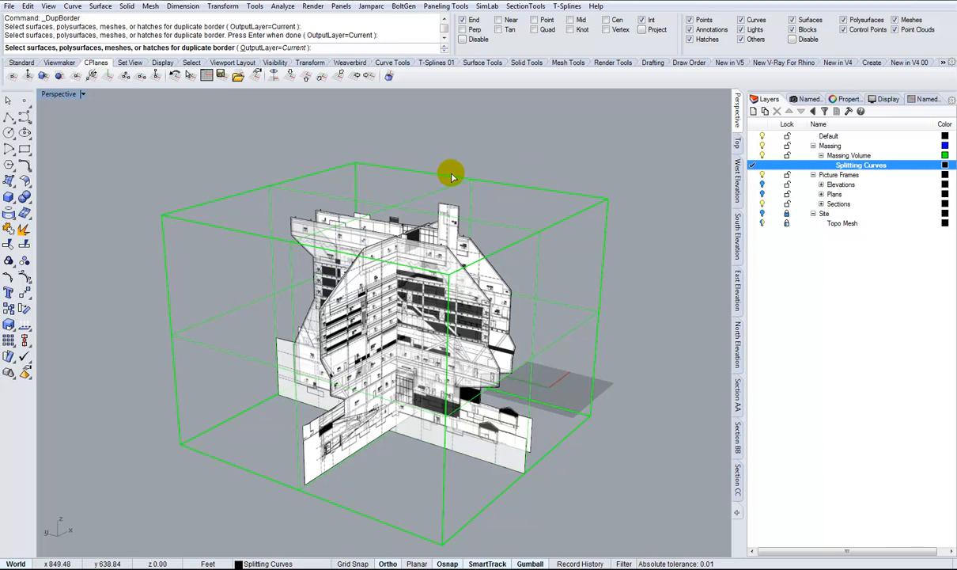
click(420, 201)
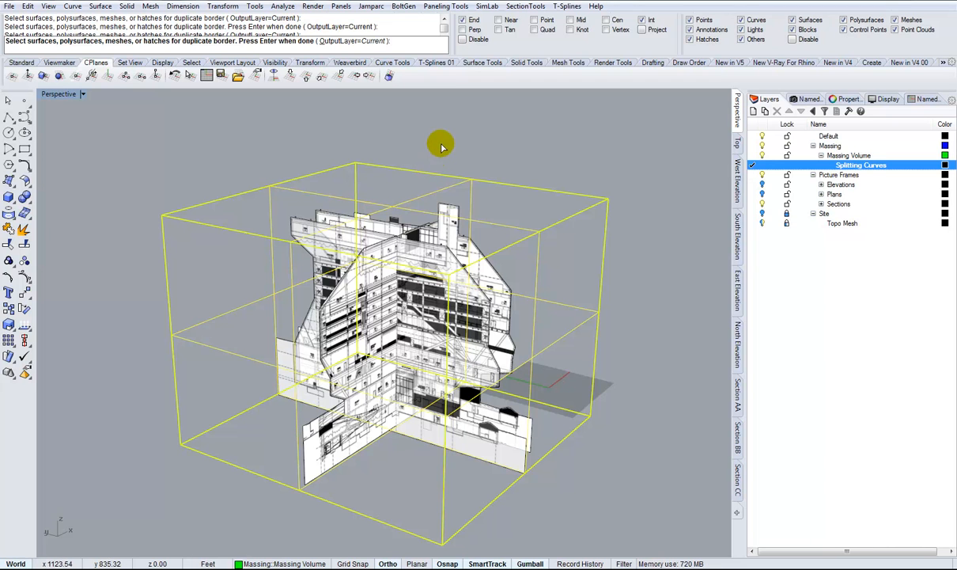
click(433, 192)
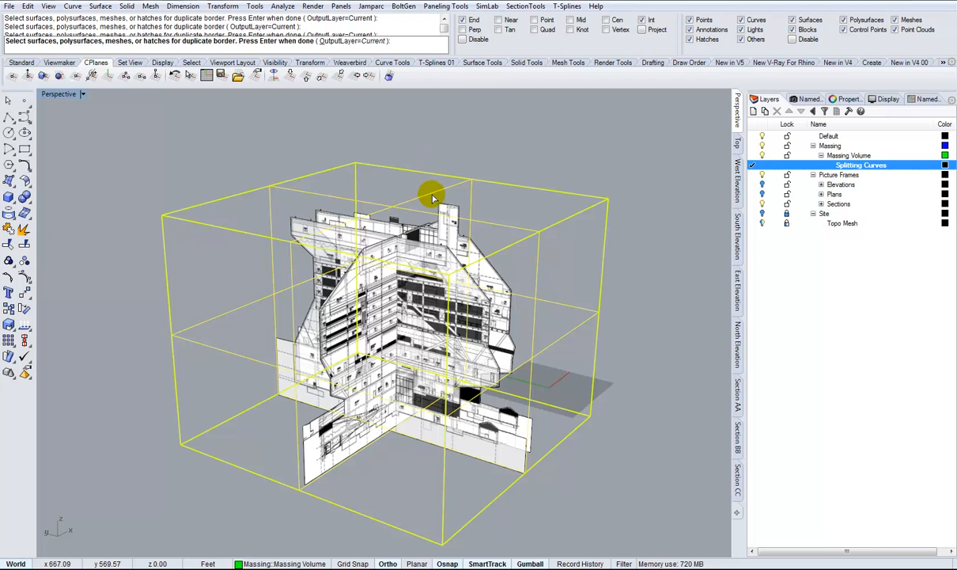
right_click(433, 195)
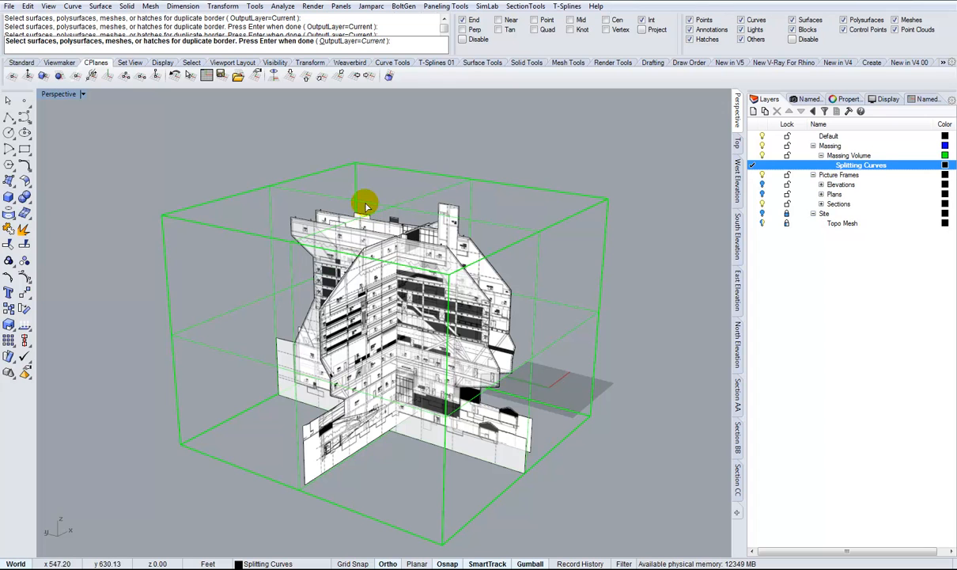
right_click(405, 200)
right_drag(410, 197, 396, 229)
click(399, 255)
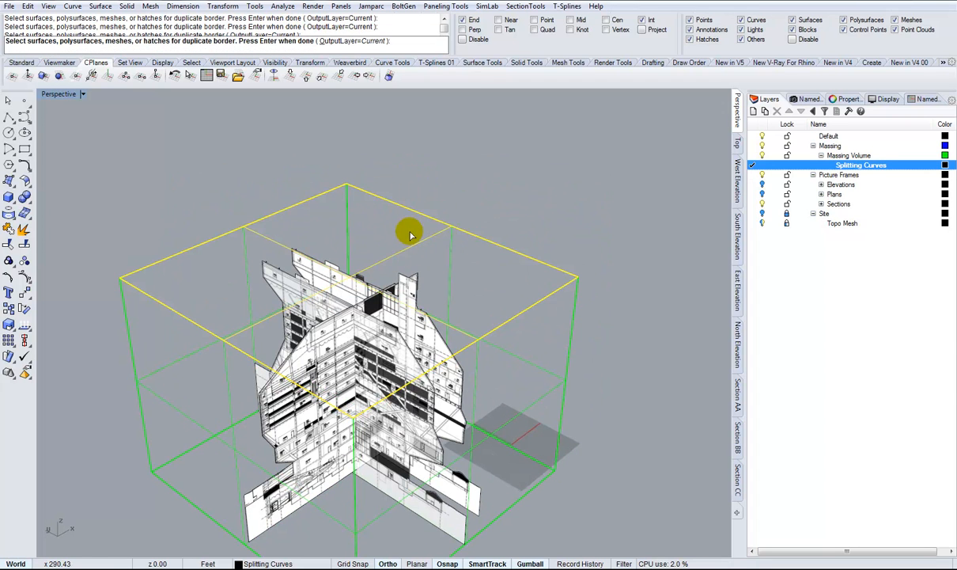
right_drag(513, 189, 516, 187)
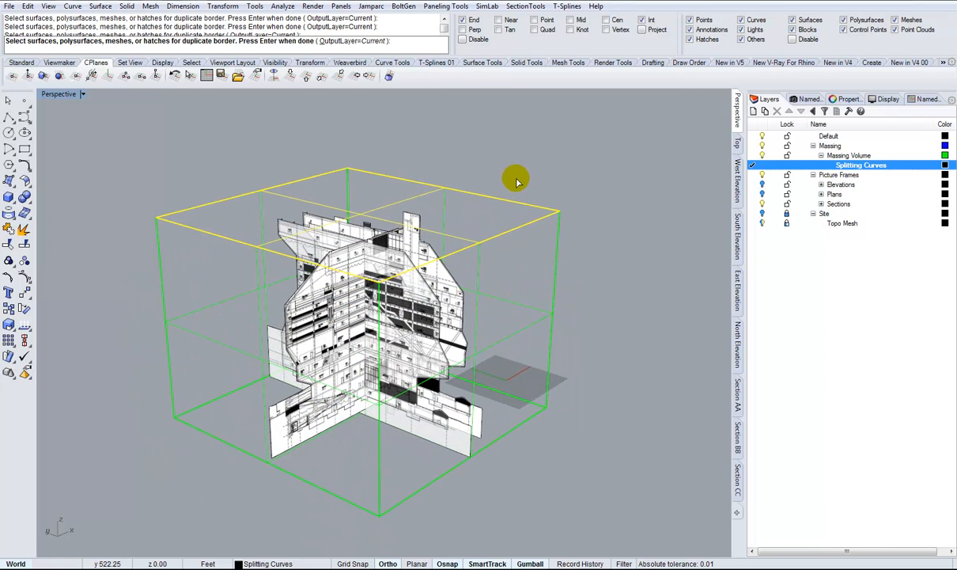
right_click(516, 169)
In the West Elevation view, move the duplicated border down to where the upper overhang meets the vertical wall in the section
scroll(598, 196, up, 1)
click(605, 180)
click(532, 223)
click(566, 252)
right_drag(602, 250, 523, 332)
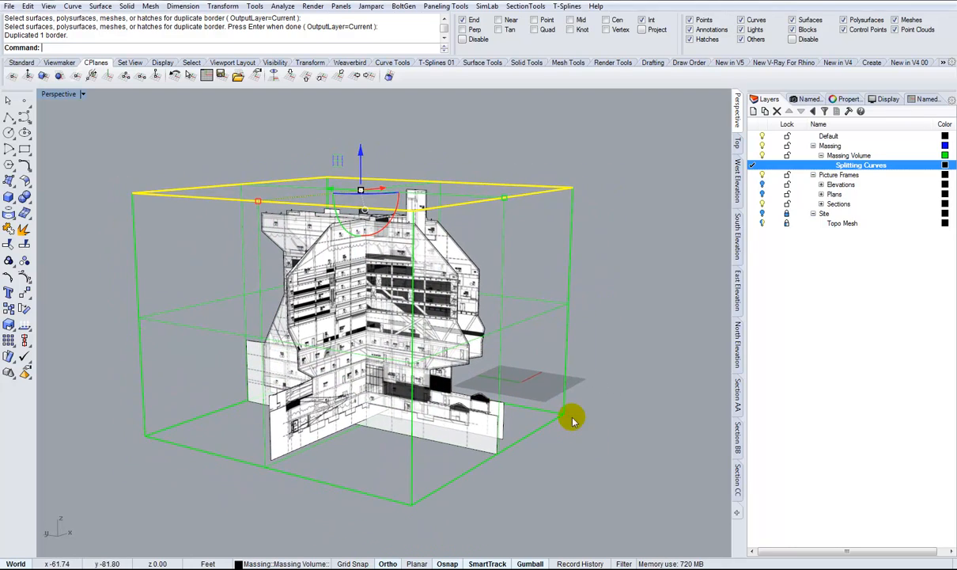
right_drag(664, 252, 732, 201)
click(736, 196)
scroll(519, 272, down, 5)
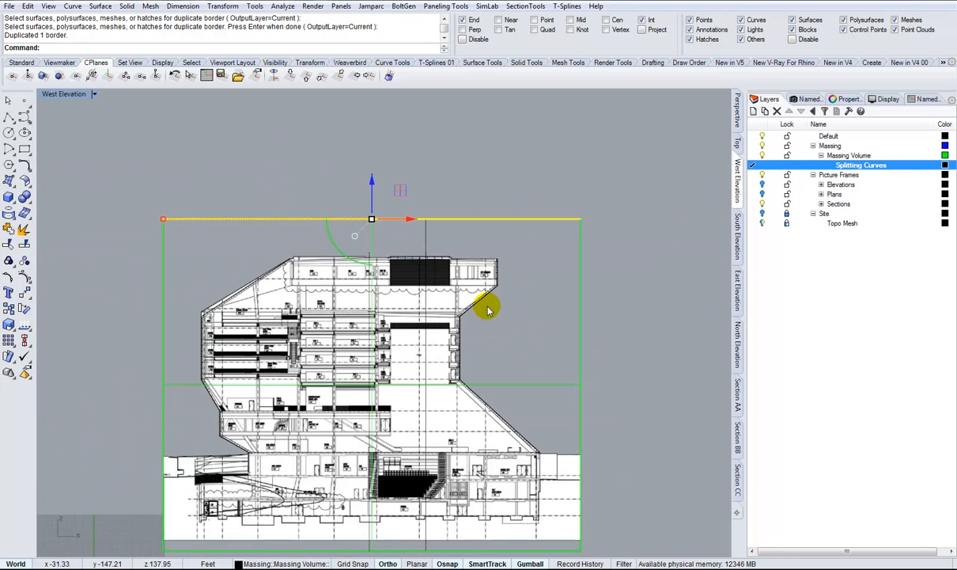
scroll(430, 336, up, 3)
drag(369, 150, 622, 306)
scroll(562, 304, up, 3)
scroll(615, 299, down, 2)
scroll(610, 312, down, 2)
scroll(517, 319, up, 2)
scroll(518, 284, down, 1)
scroll(506, 286, up, 2)
scroll(520, 278, up, 1)
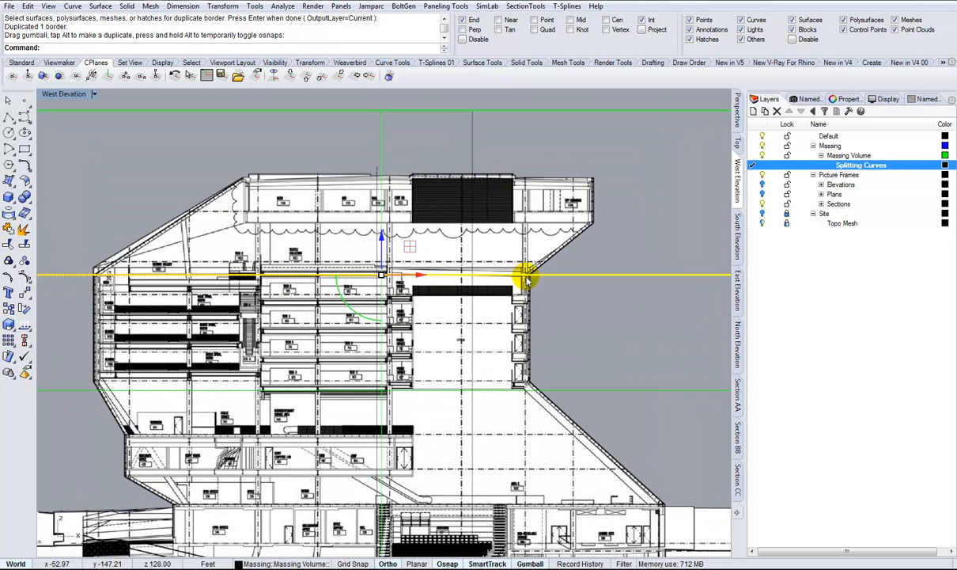
Copy the border down to the lower end of the vertical walls, and again to the top of the building's base
scroll(474, 306, down, 2)
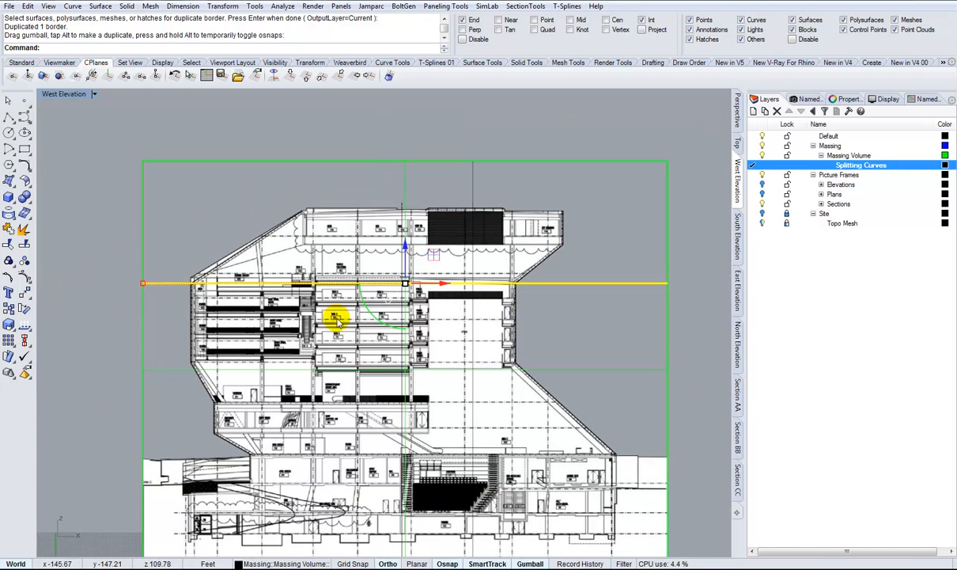
scroll(397, 239, up, 1)
scroll(395, 243, down, 1)
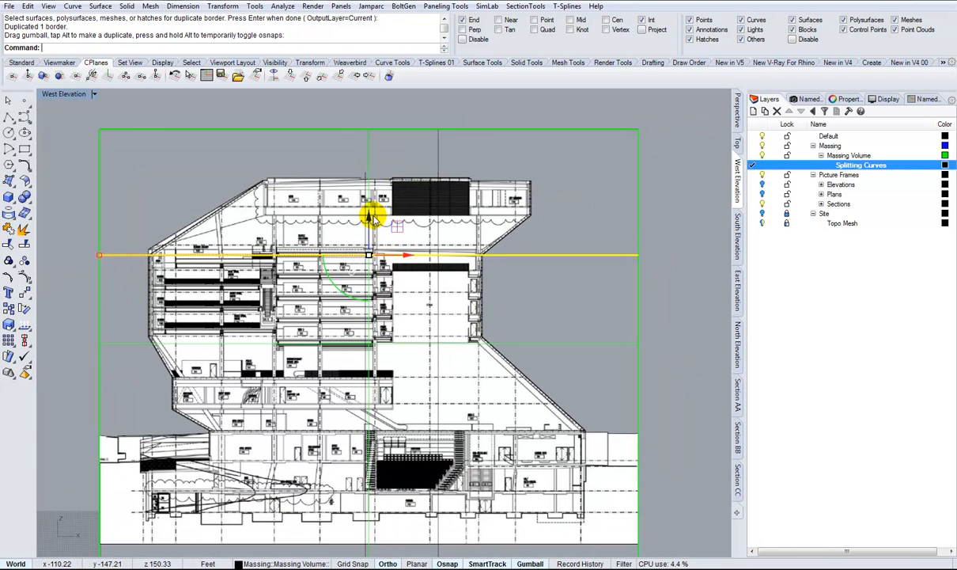
drag(475, 255, 566, 336)
right_drag(539, 304, 545, 269)
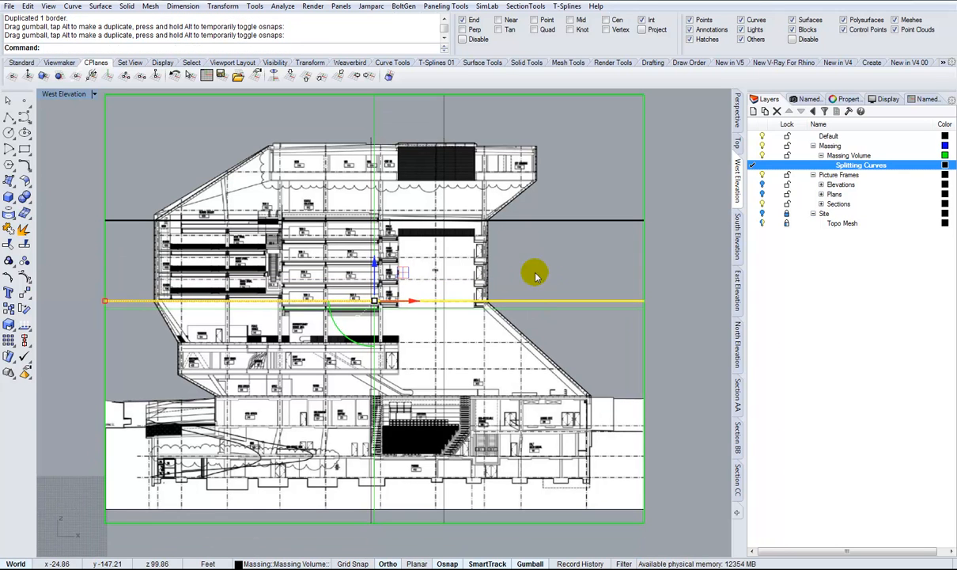
drag(375, 263, 616, 396)
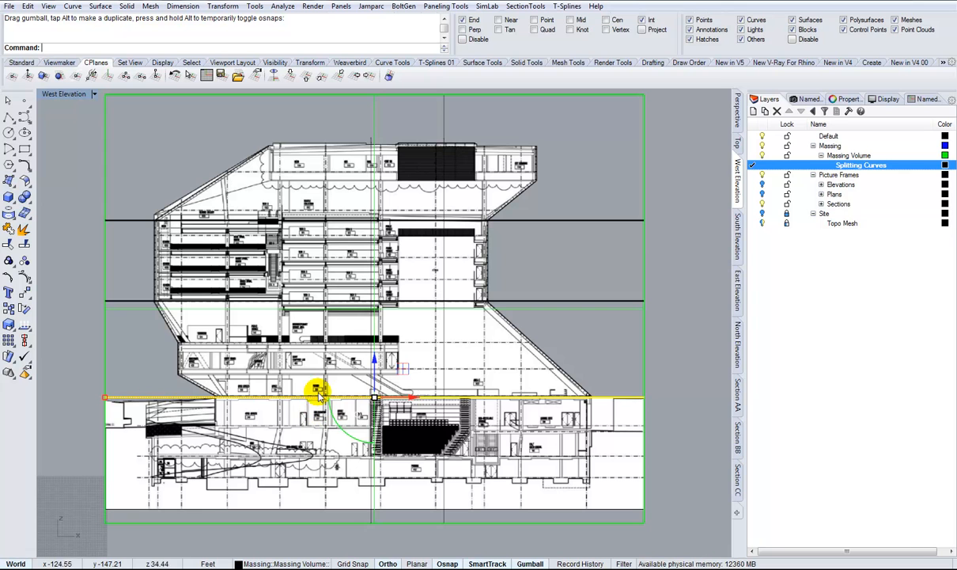
Return to the Perspective view with the border curves deselected, and turn off the Picture Frames layer
click(736, 119)
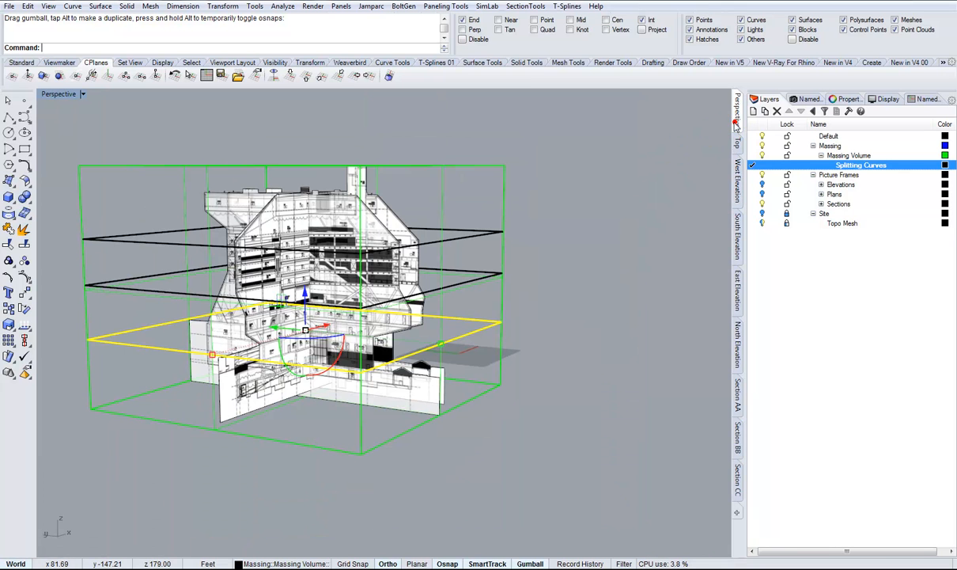
click(604, 361)
right_drag(604, 361, 248, 250)
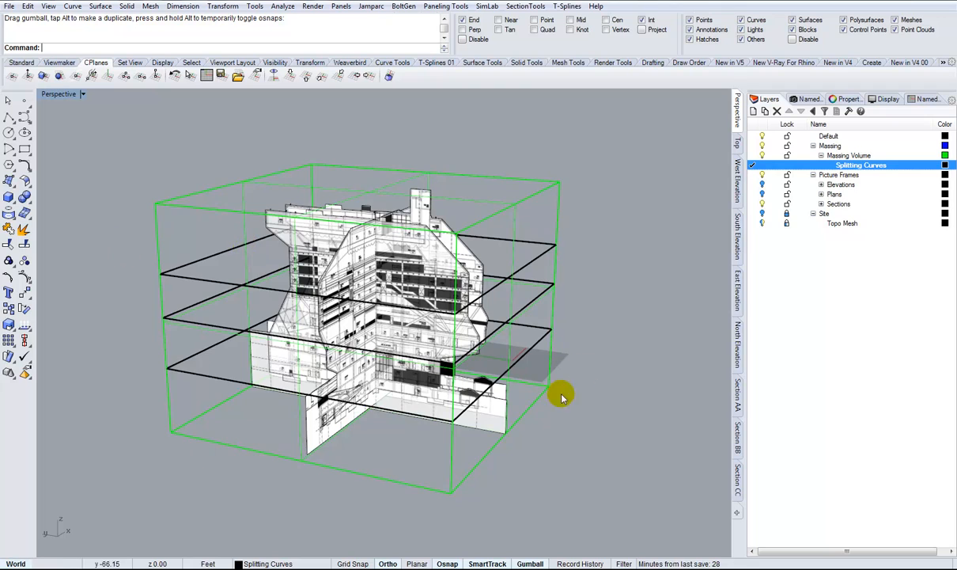
right_drag(395, 444, 186, 283)
right_drag(231, 143, 657, 207)
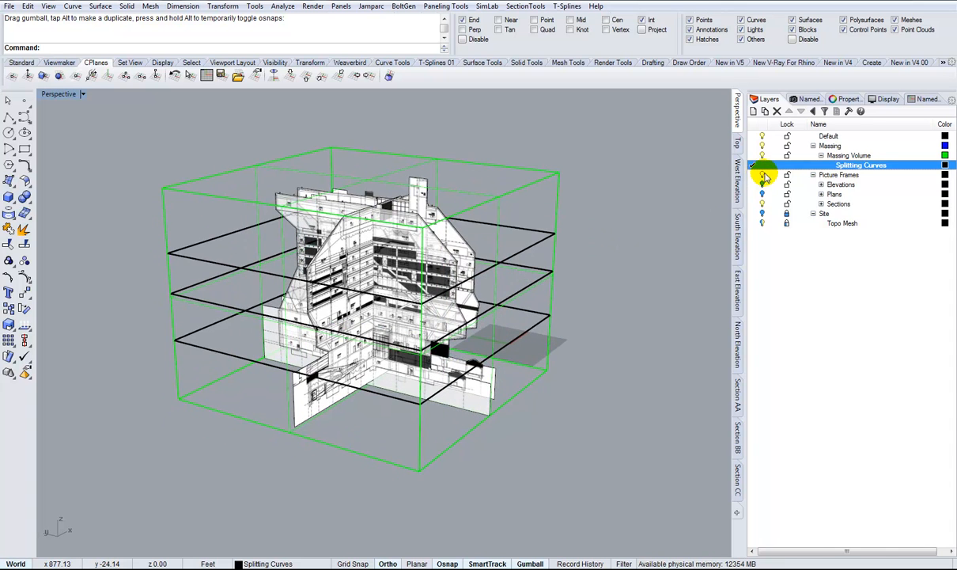
click(763, 176)
Split the four side faces of the bounding box along the three horizontal border curves using Split Face
right_drag(621, 253, 538, 225)
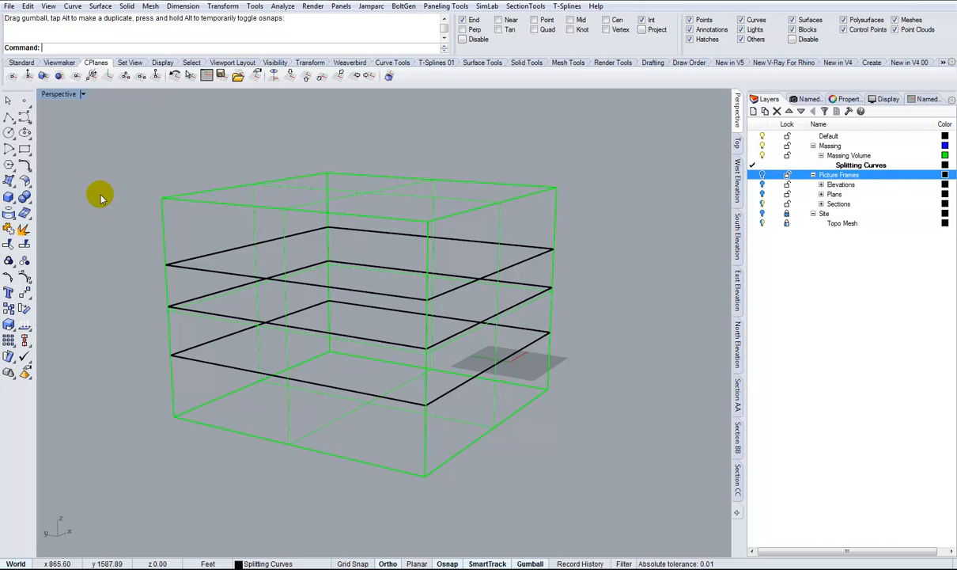
right_drag(101, 189, 100, 192)
click(126, 6)
mouse_move(222, 408)
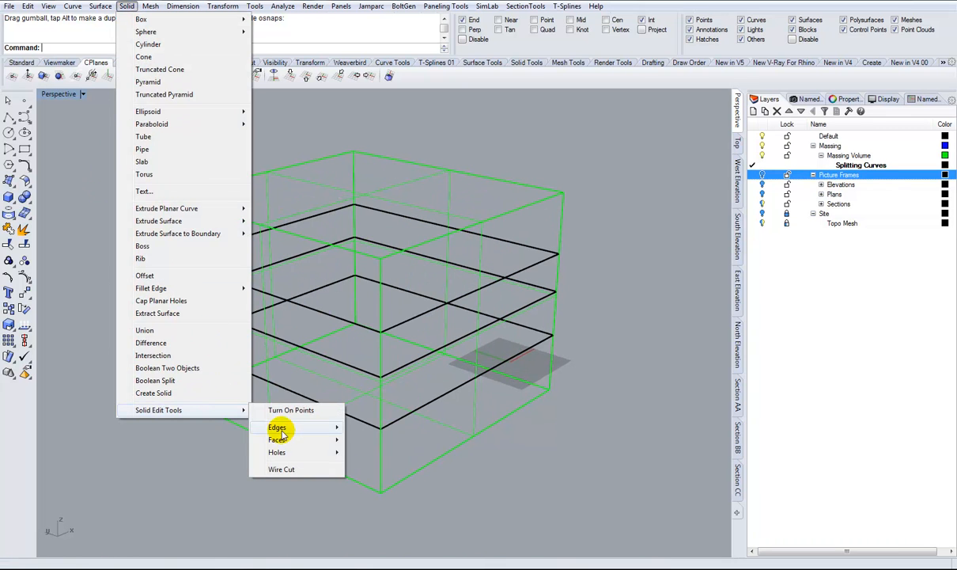
mouse_move(333, 439)
click(410, 508)
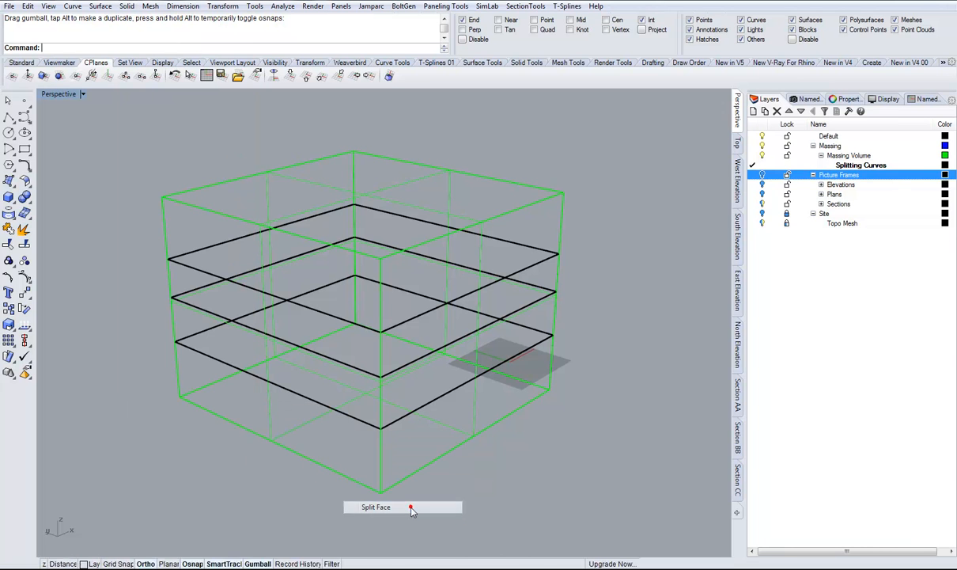
right_drag(251, 128, 579, 311)
right_drag(395, 209, 532, 349)
drag(136, 263, 146, 253)
right_drag(470, 284, 489, 234)
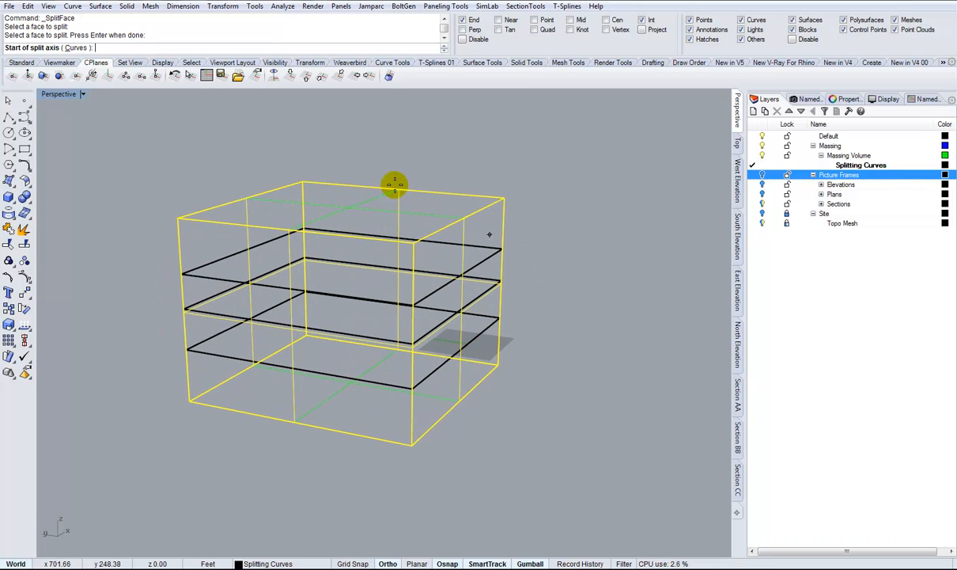
click(75, 48)
right_drag(470, 299, 457, 283)
click(454, 275)
click(476, 298)
click(492, 331)
right_drag(577, 286, 727, 162)
right_click(582, 286)
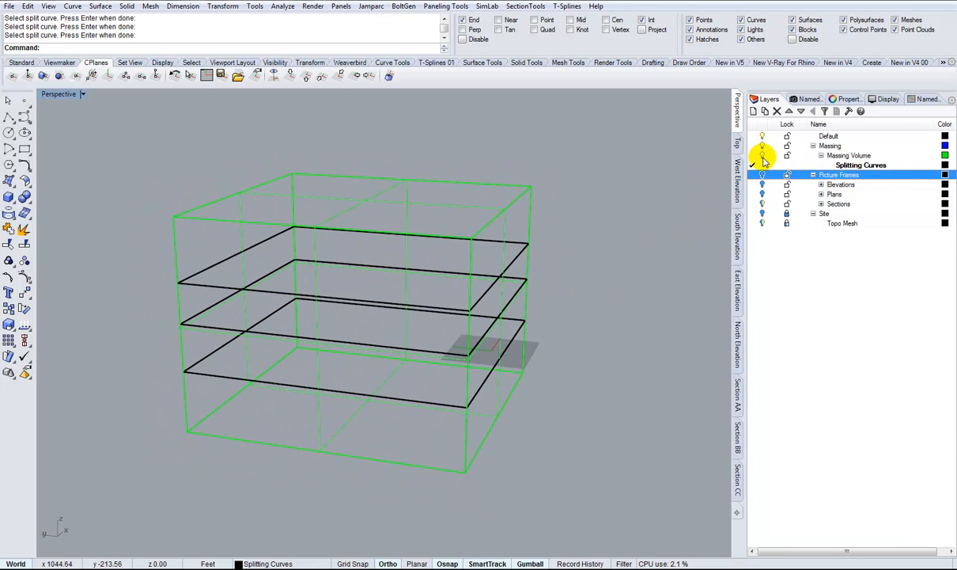
Make Massing Volume the current layer and turn off the Splitting Curves layer
click(757, 156)
click(761, 165)
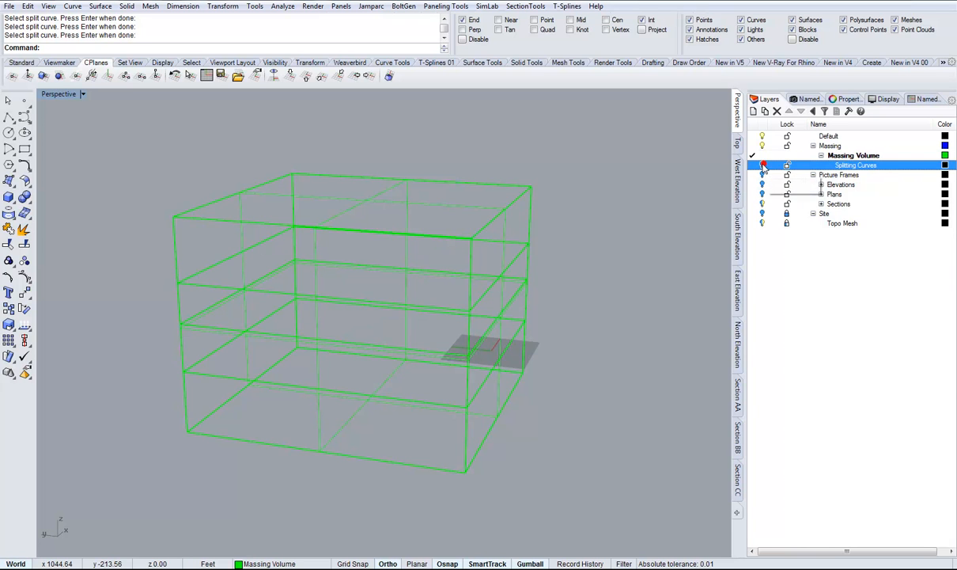
mouse_move(555, 346)
right_down()
mouse_move(464, 280)
mouse_move(81, 96)
right_up()
Set the Perspective viewport to Shaded display and view the split box from the side
click(82, 94)
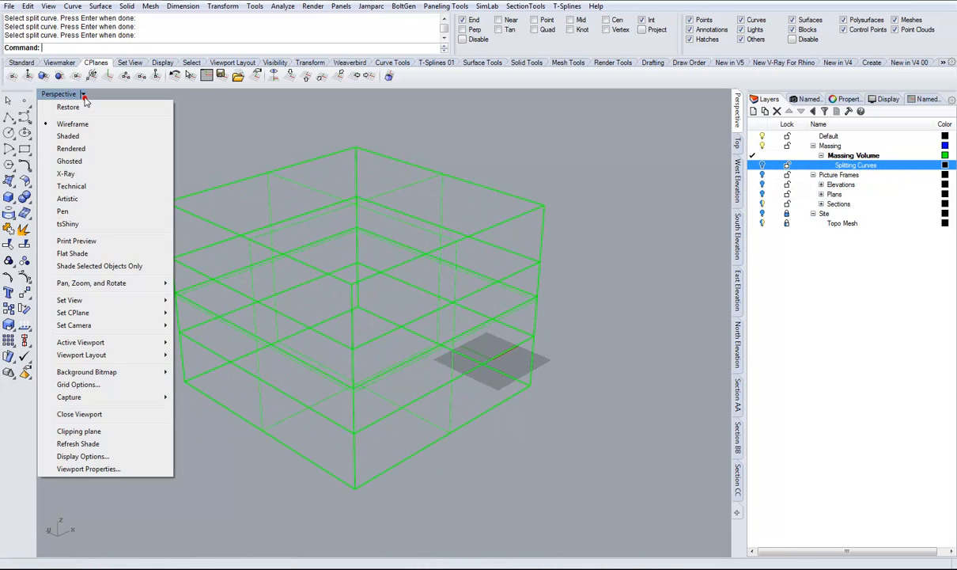
click(85, 136)
right_drag(280, 197, 483, 337)
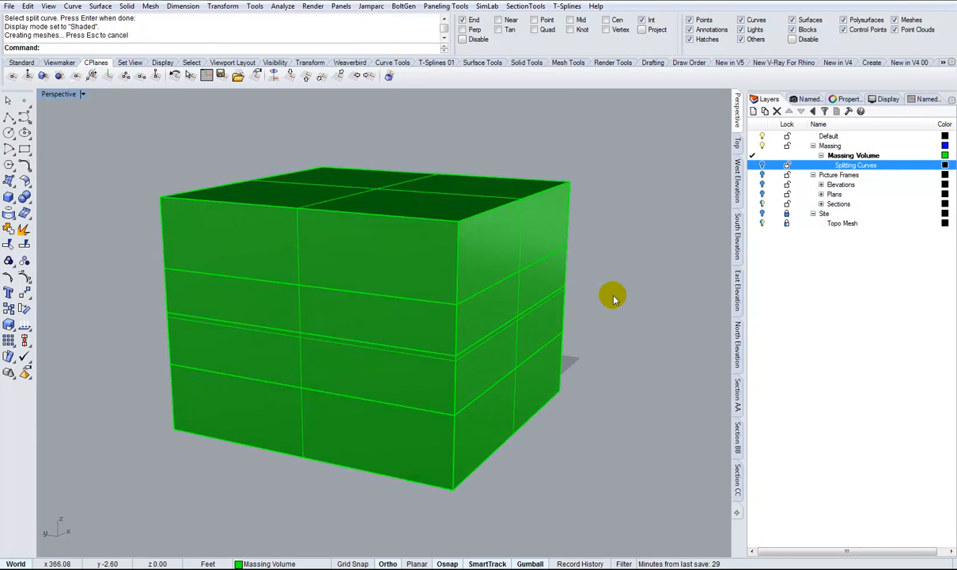
Inspect the split side faces of the box by selecting individual bands on both visible sides, and view the box from another angle
click(383, 265)
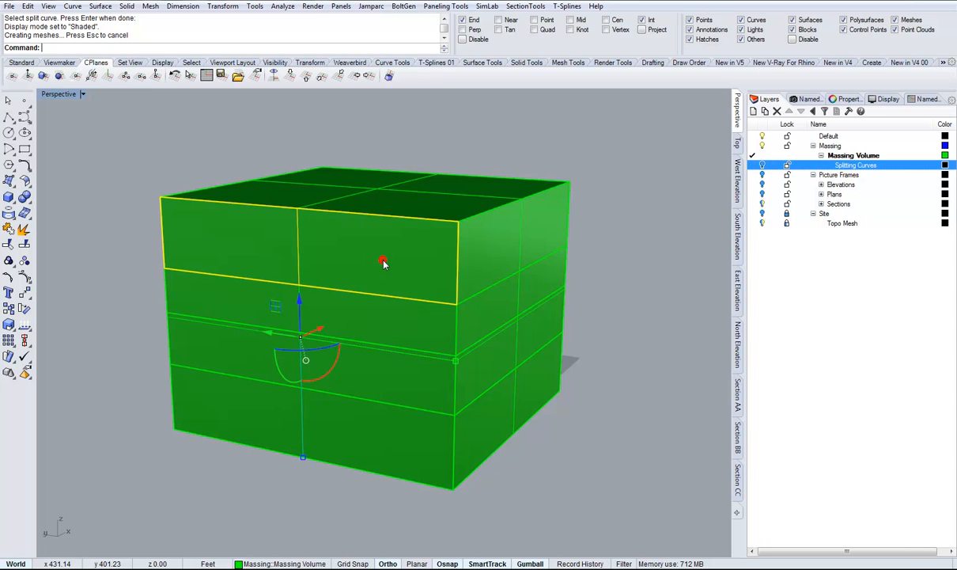
shift+click(506, 238)
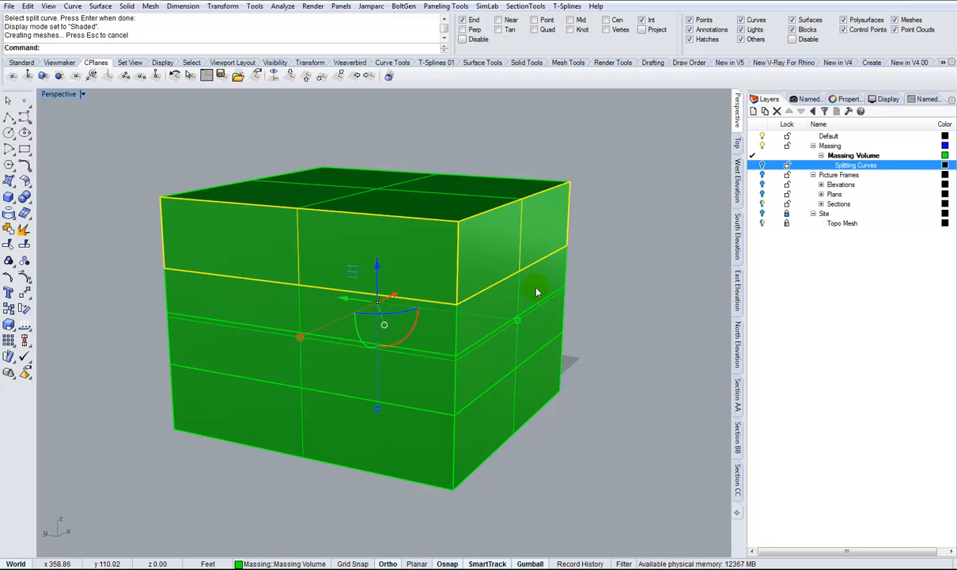
click(607, 275)
click(534, 292)
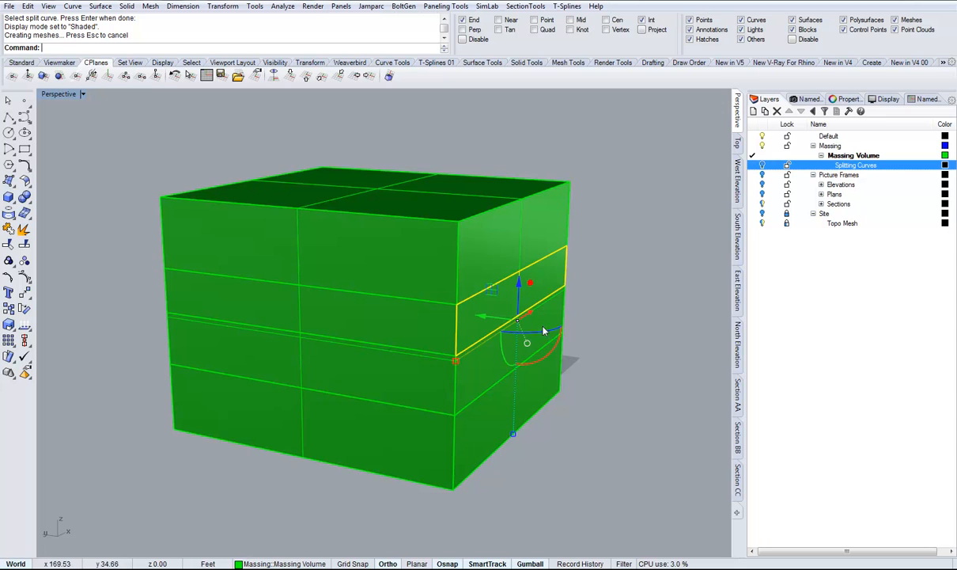
click(635, 339)
click(531, 370)
click(269, 490)
click(372, 377)
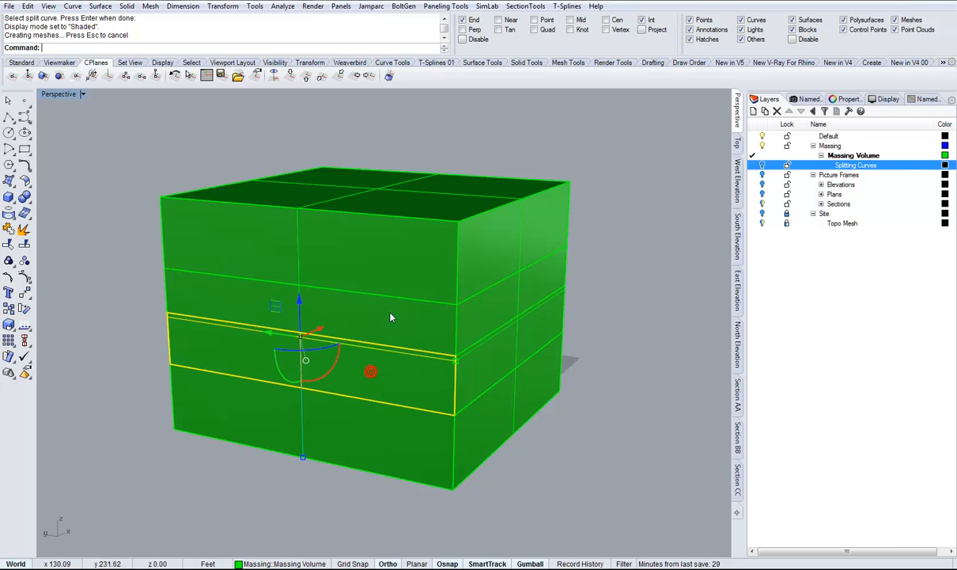
click(658, 379)
right_drag(695, 301, 433, 155)
right_drag(696, 187, 742, 190)
scroll(742, 190, down, 3)
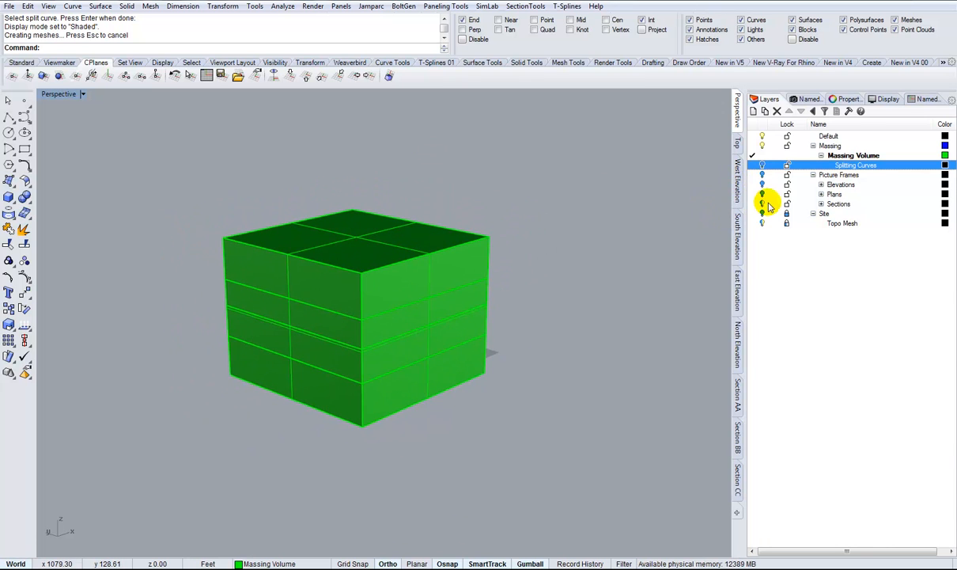
Turn on the Picture Frames layer and view the elevation and section drawings around the box
click(763, 174)
click(753, 184)
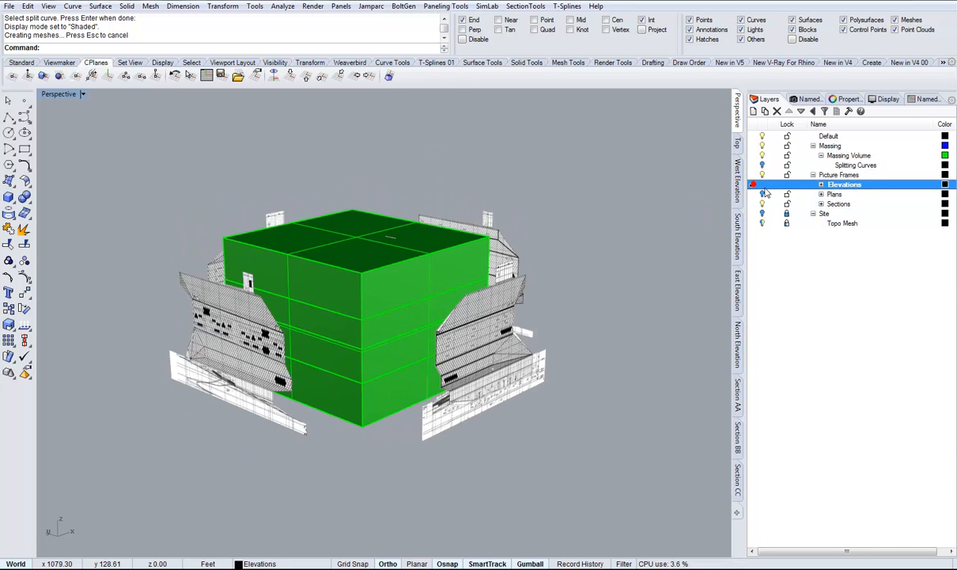
scroll(566, 342, up, 2)
right_drag(566, 342, 273, 349)
right_drag(330, 322, 731, 321)
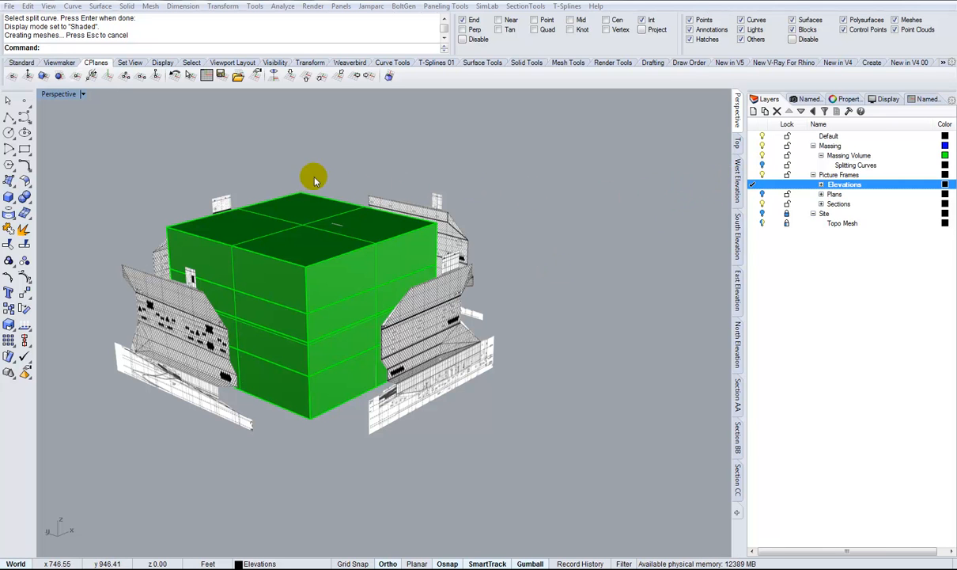
shift+right_drag(658, 199, 696, 194)
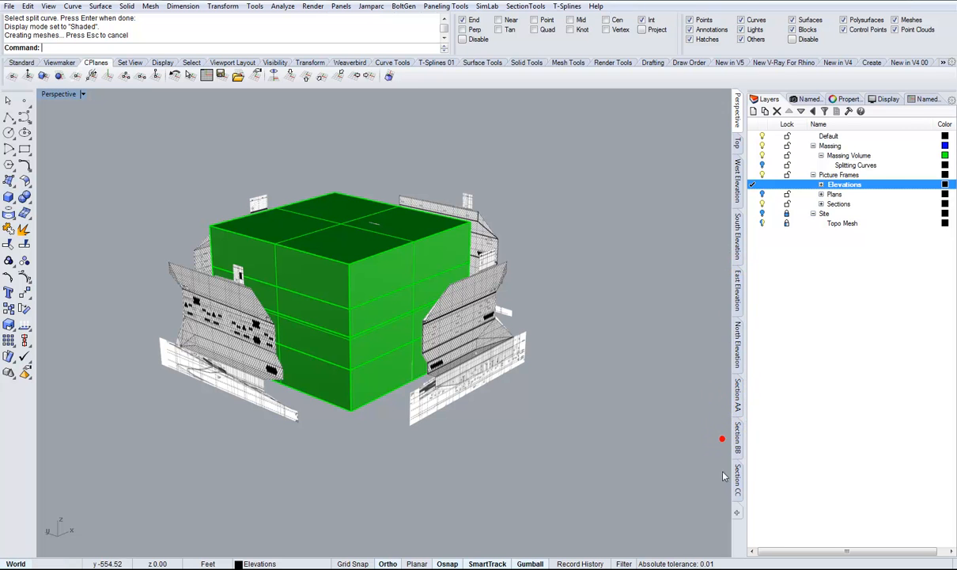
Examine the box outline against the building drawing in the West Elevation view, especially around the roofline and rooftop structure
click(739, 198)
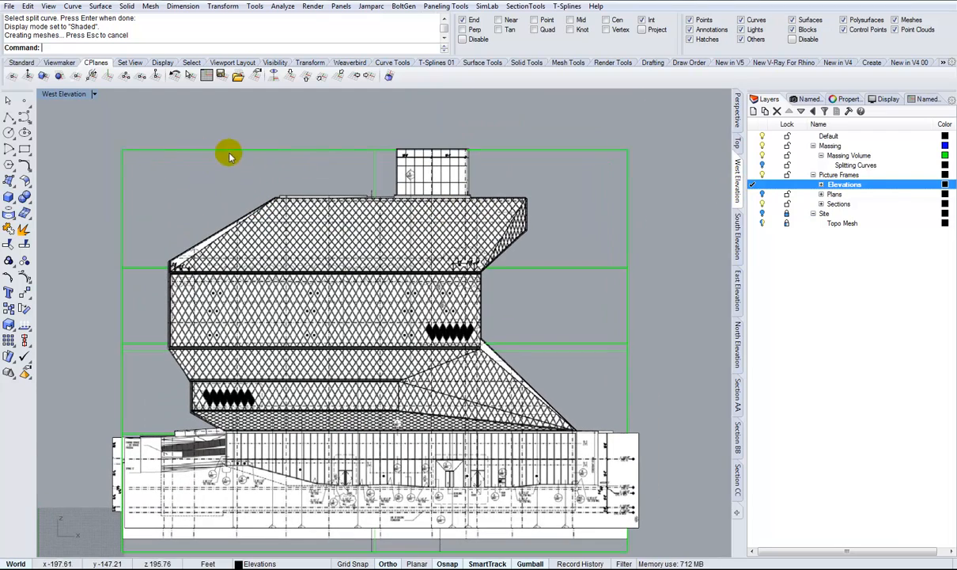
scroll(340, 161, down, 2)
scroll(483, 163, up, 1)
scroll(463, 171, up, 3)
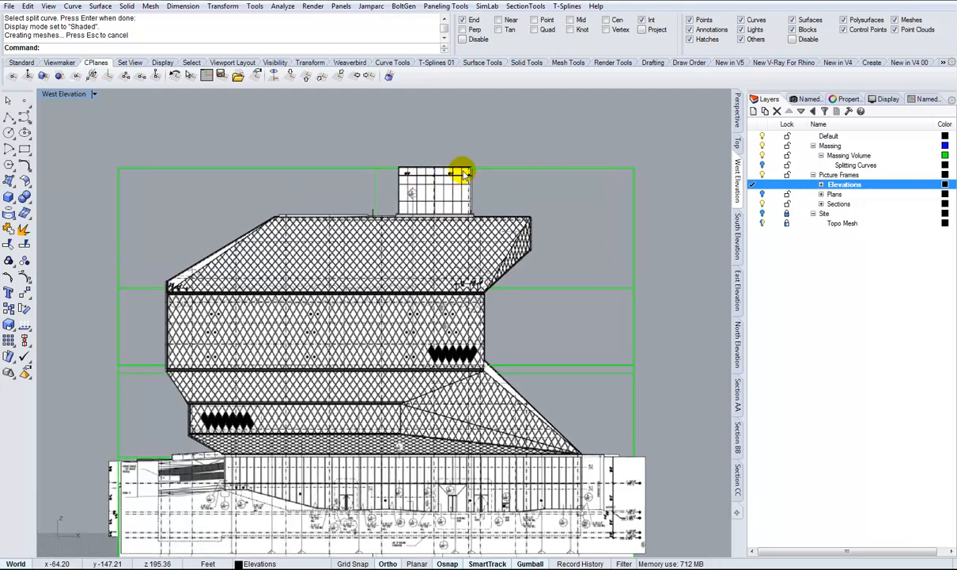
scroll(504, 152, down, 3)
scroll(527, 211, up, 1)
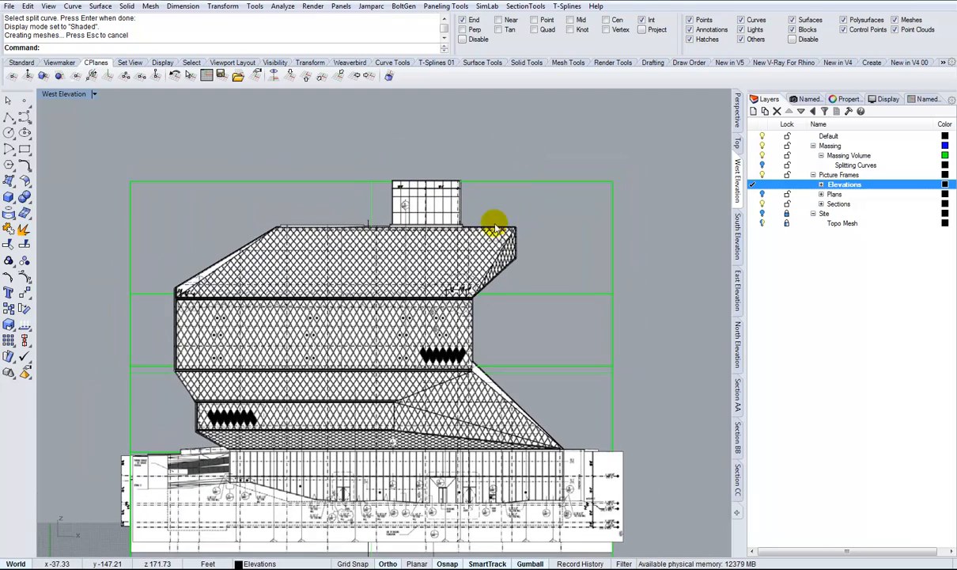
scroll(381, 210, down, 1)
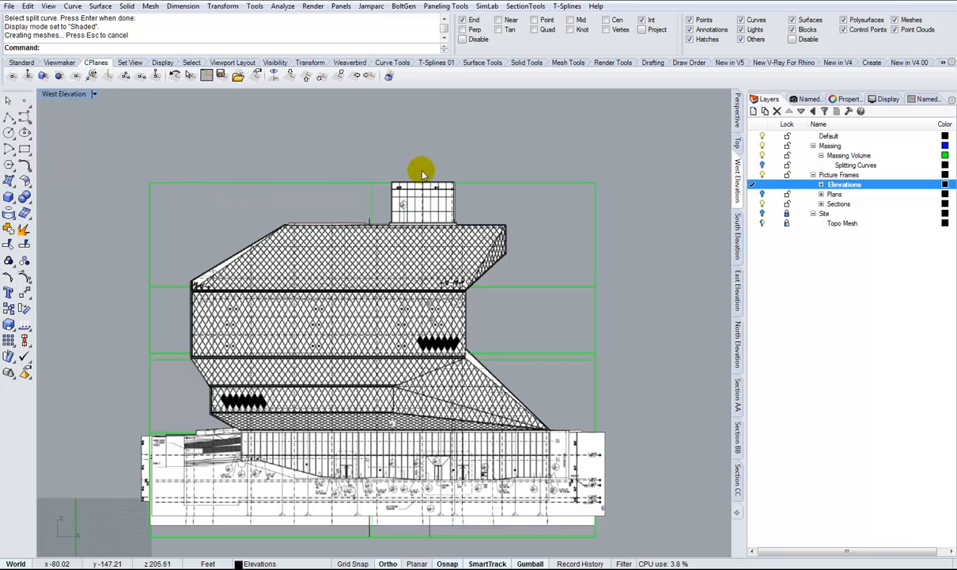
scroll(433, 202, down, 1)
scroll(356, 350, up, 1)
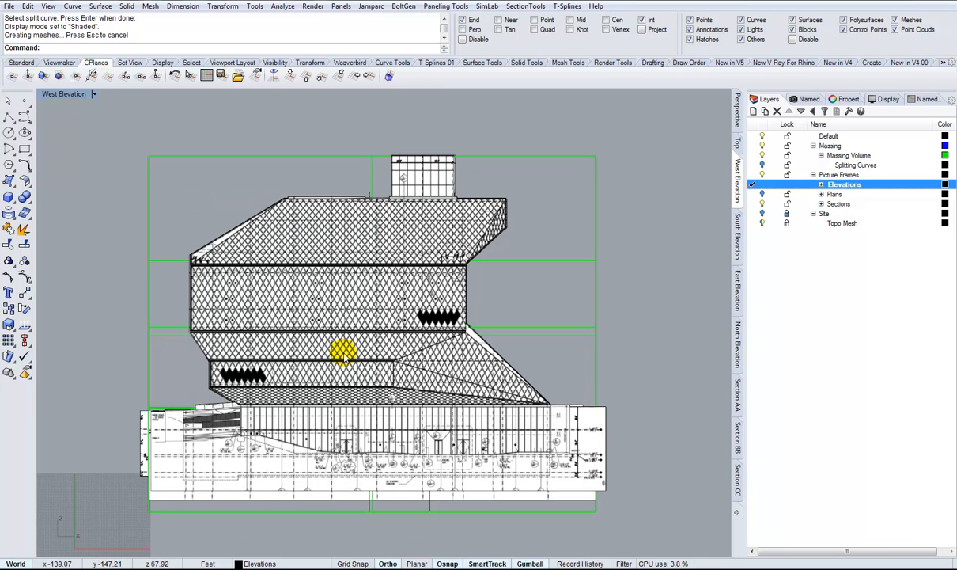
scroll(343, 361, up, 1)
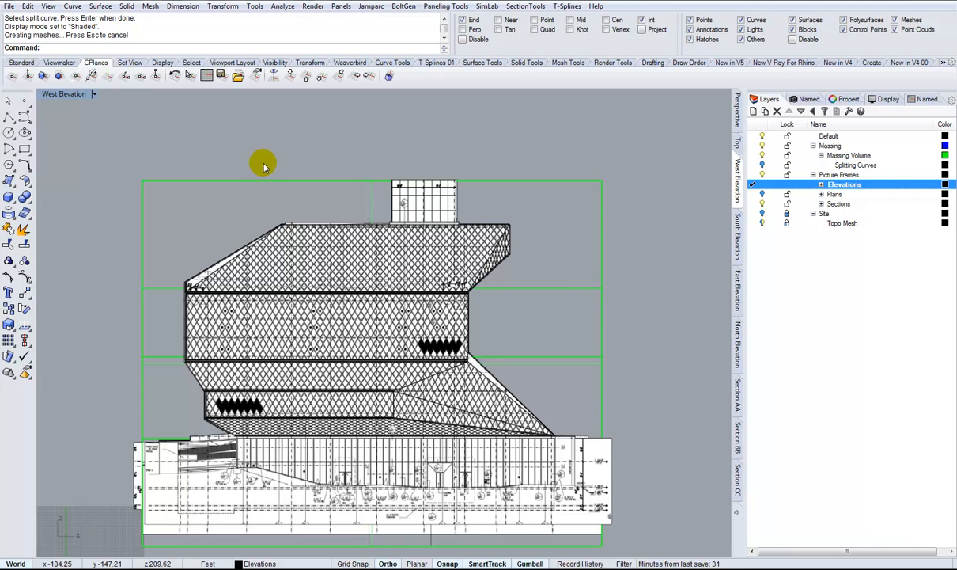
Try to move the box's top face down to the main roofline in the West Elevation, and undo the move
drag(166, 172, 653, 188)
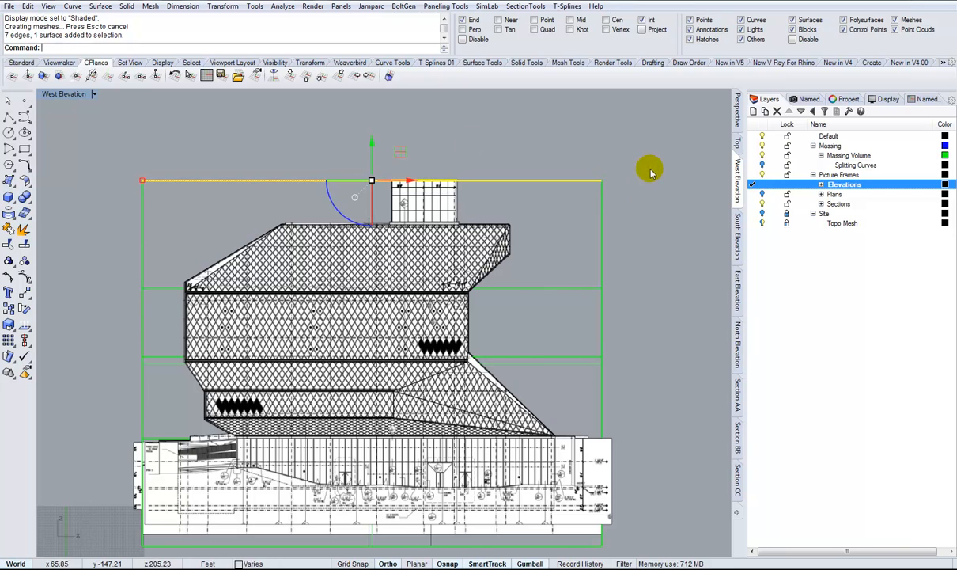
scroll(373, 159, up, 1)
drag(369, 158, 568, 252)
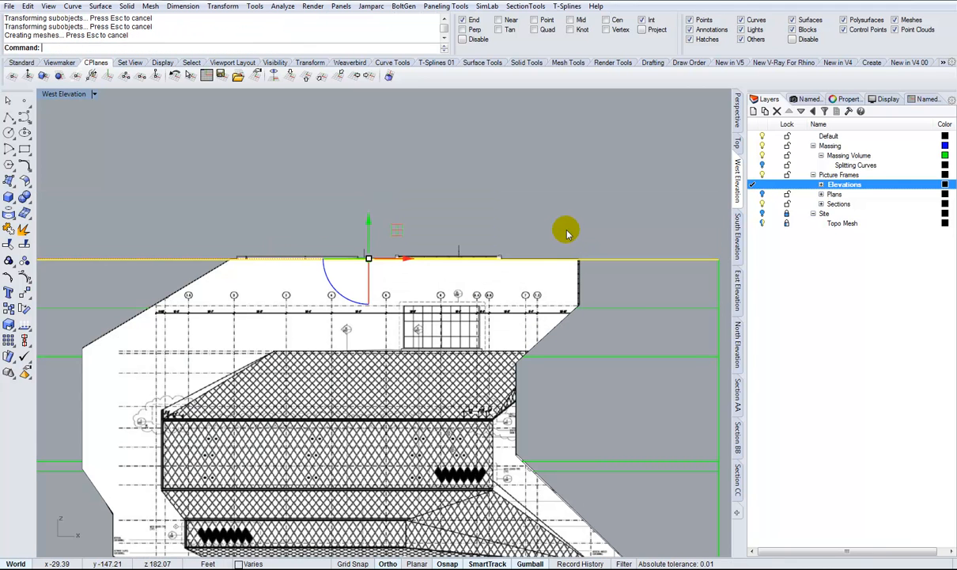
key(ctrl+z)
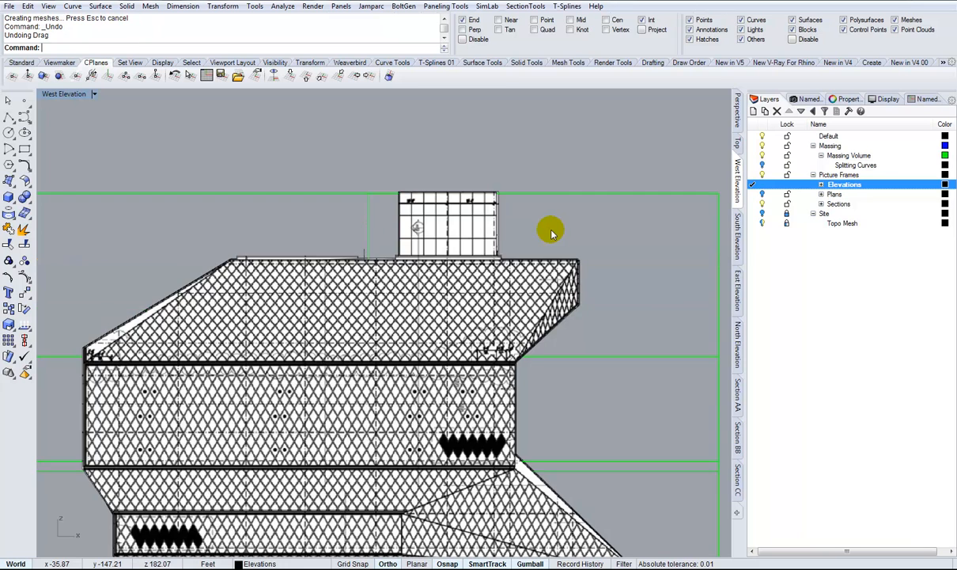
scroll(448, 217, down, 5)
scroll(573, 230, up, 1)
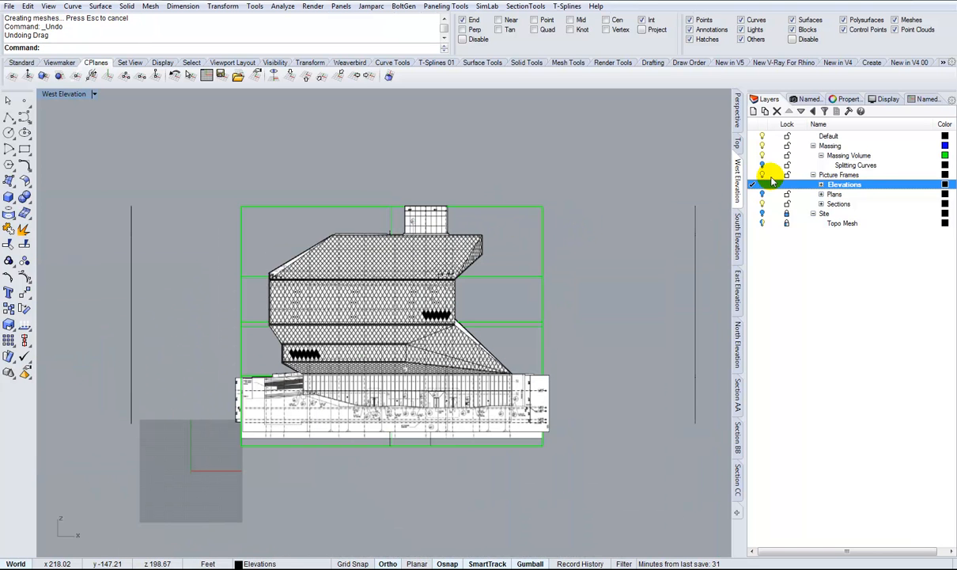
Make Massing Volume the current layer and lock the Picture Frames layer
click(754, 175)
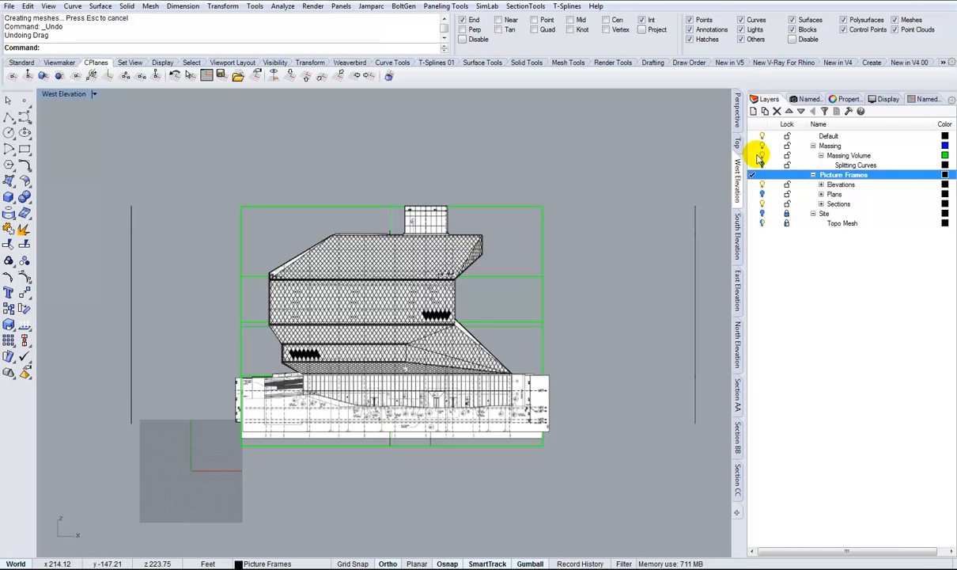
click(755, 155)
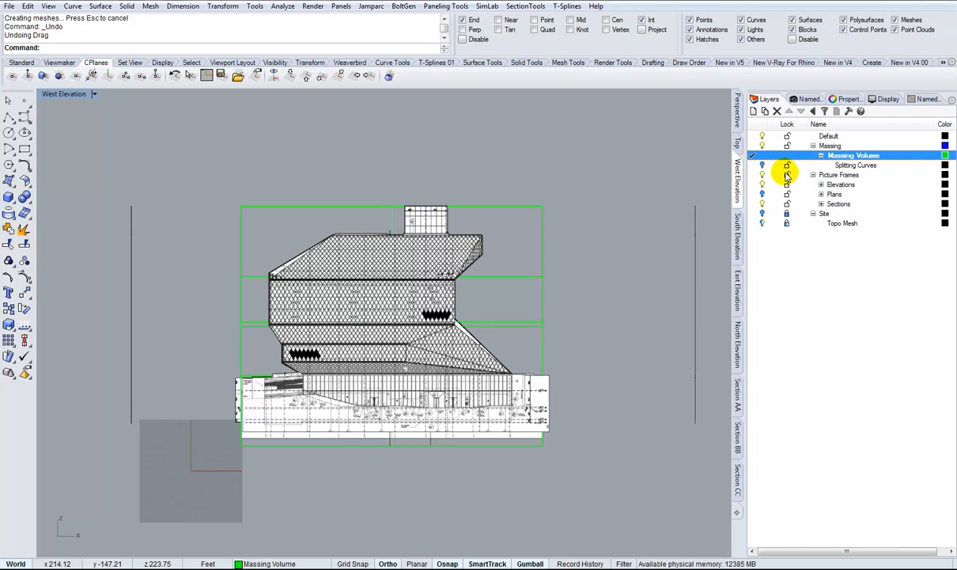
click(787, 174)
Move only the box's top face down to the main roofline of the West Elevation drawing
right_drag(650, 239, 608, 239)
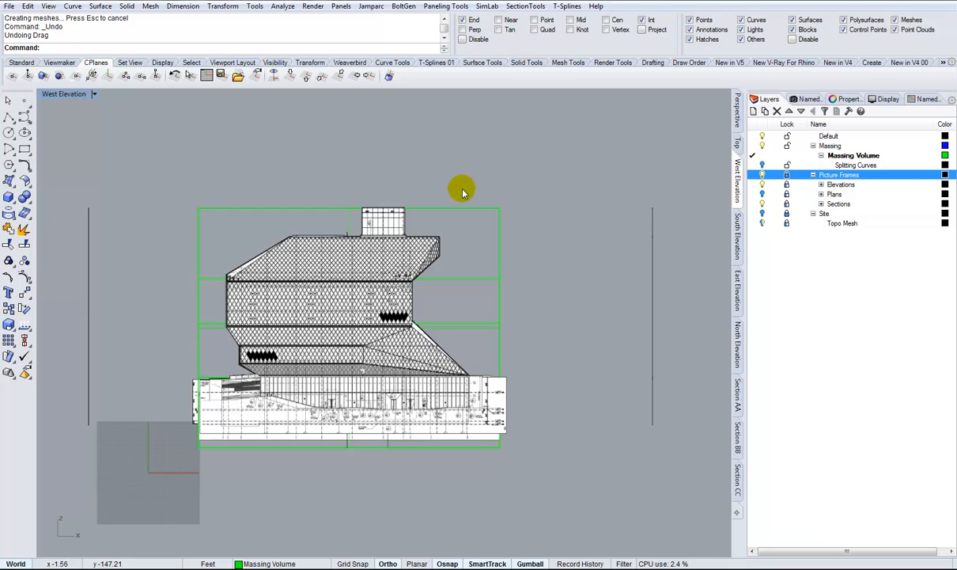
scroll(469, 186, up, 3)
drag(55, 197, 590, 215)
drag(295, 211, 456, 257)
right_drag(419, 235, 472, 171)
right_drag(604, 337, 608, 285)
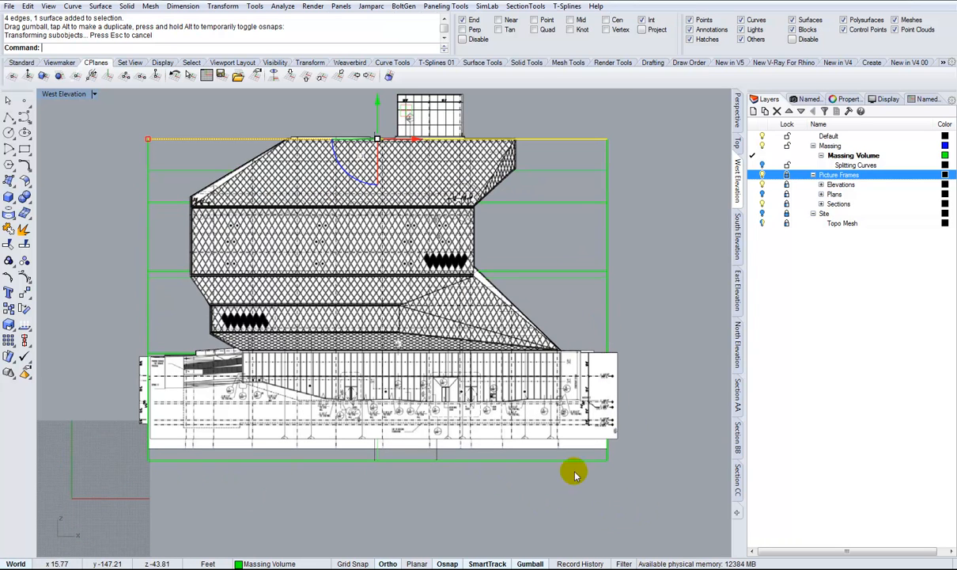
Move the box's bottom face up to the building's lowest floor line in the West Elevation, and deselect it
click(115, 462)
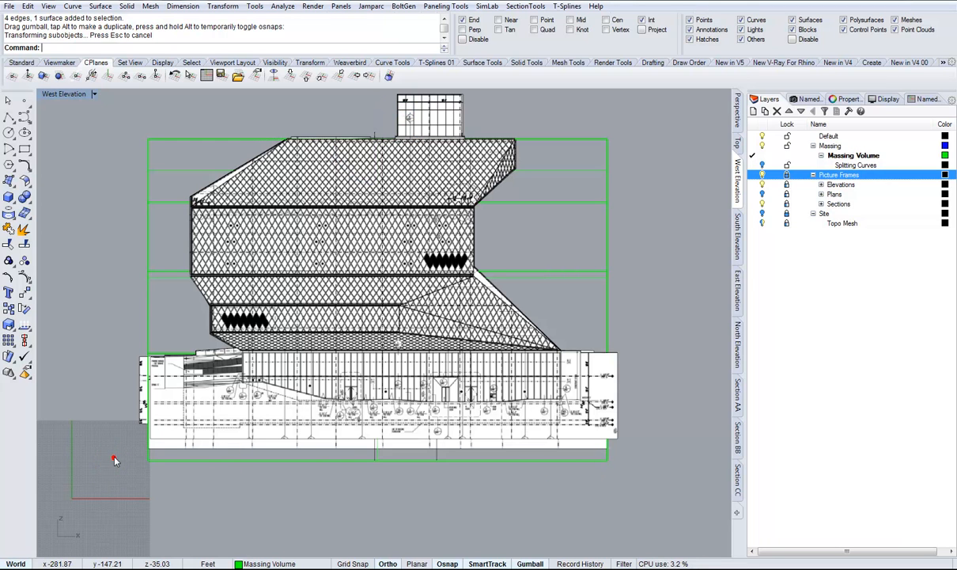
ctrl+shift+drag(121, 457, 665, 477)
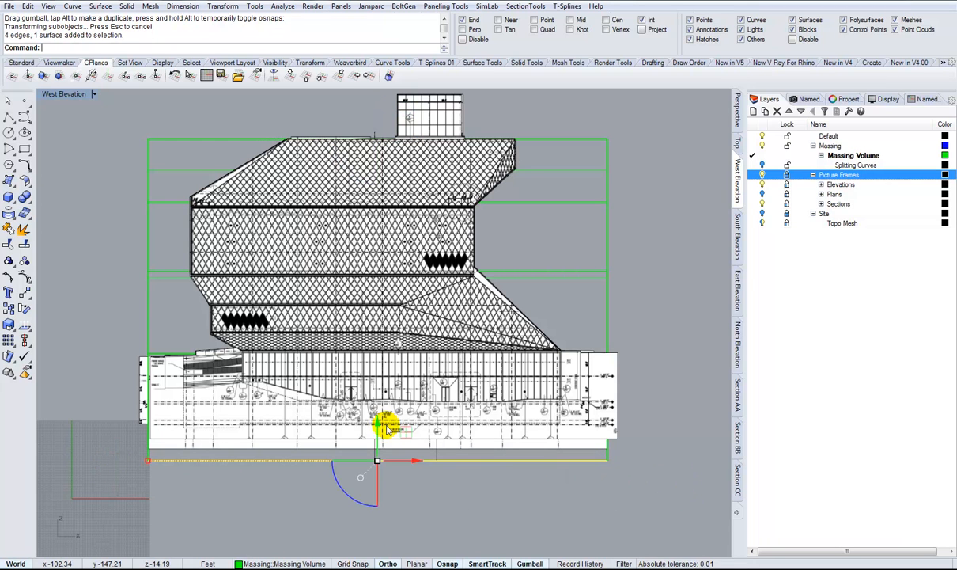
mouse_move(378, 425)
mouse_down()
mouse_move(374, 406)
mouse_move(385, 427)
mouse_move(391, 421)
mouse_up()
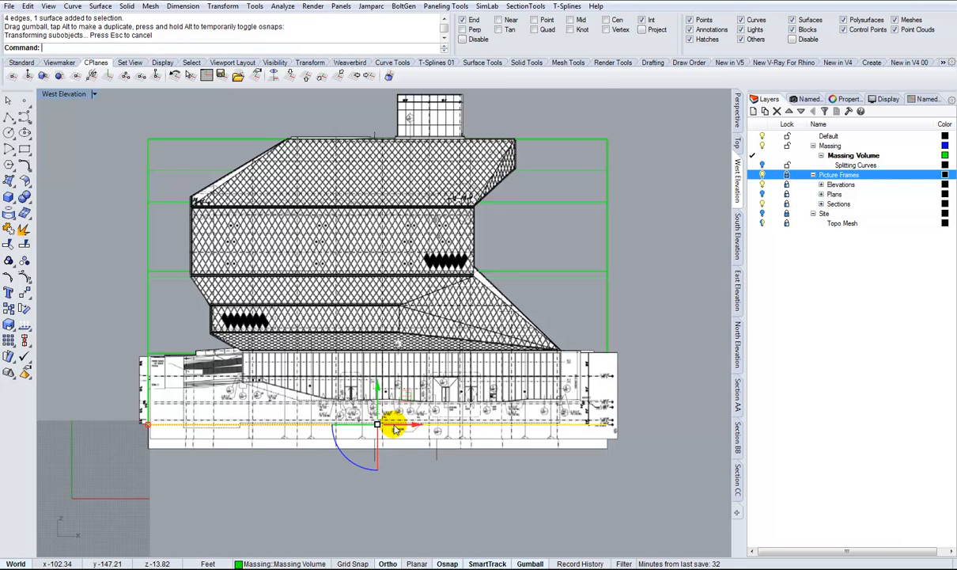
click(647, 229)
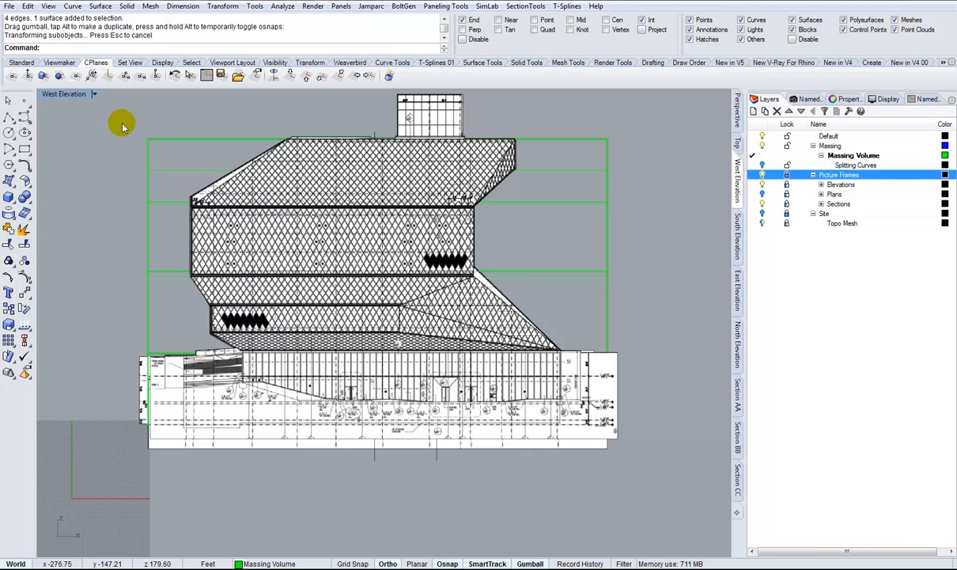
Move the box's left and right side faces in to the building's outermost edges on the West Elevation drawing
ctrl+shift+drag(118, 123, 167, 488)
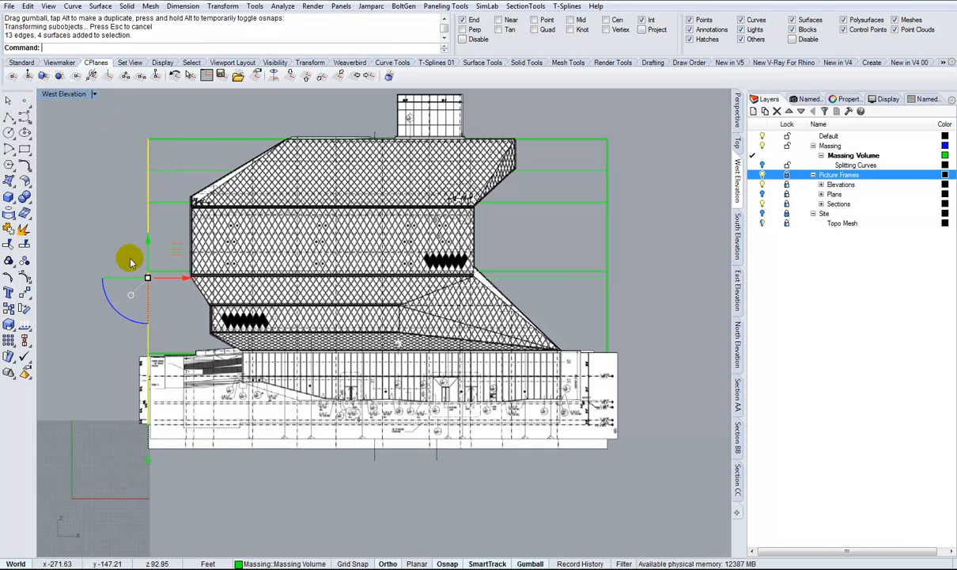
drag(183, 281, 189, 185)
ctrl+shift+drag(592, 121, 667, 466)
drag(645, 281, 548, 360)
scroll(580, 332, up, 5)
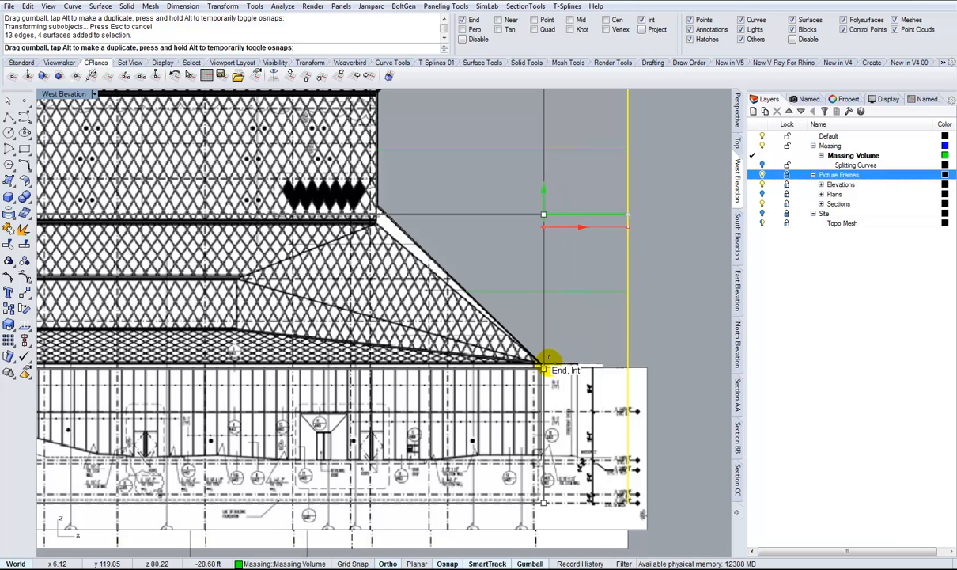
drag(548, 360, 547, 363)
scroll(555, 315, down, 5)
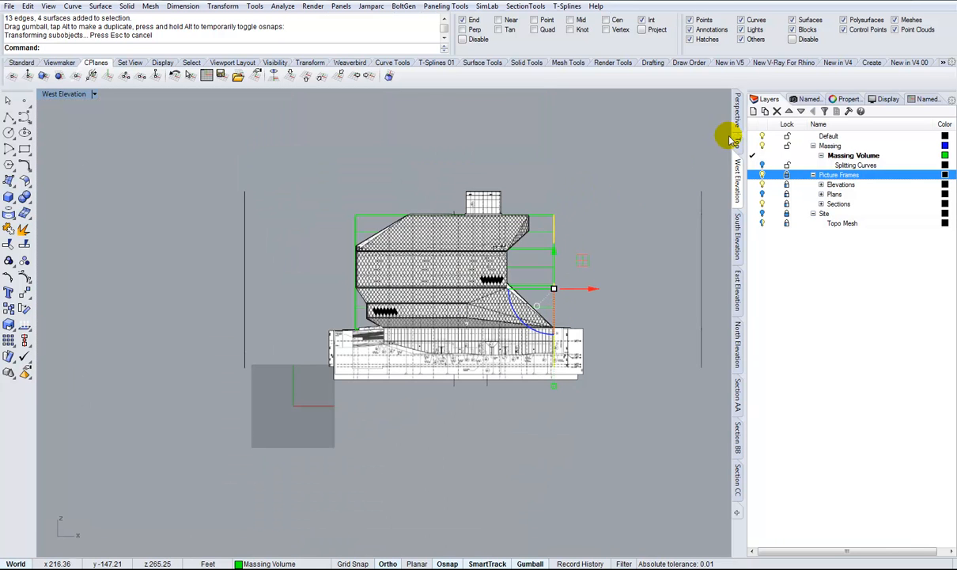
In the South Elevation, move the box's left side faces in to the outermost point of the building's projecting facade
click(736, 216)
click(737, 229)
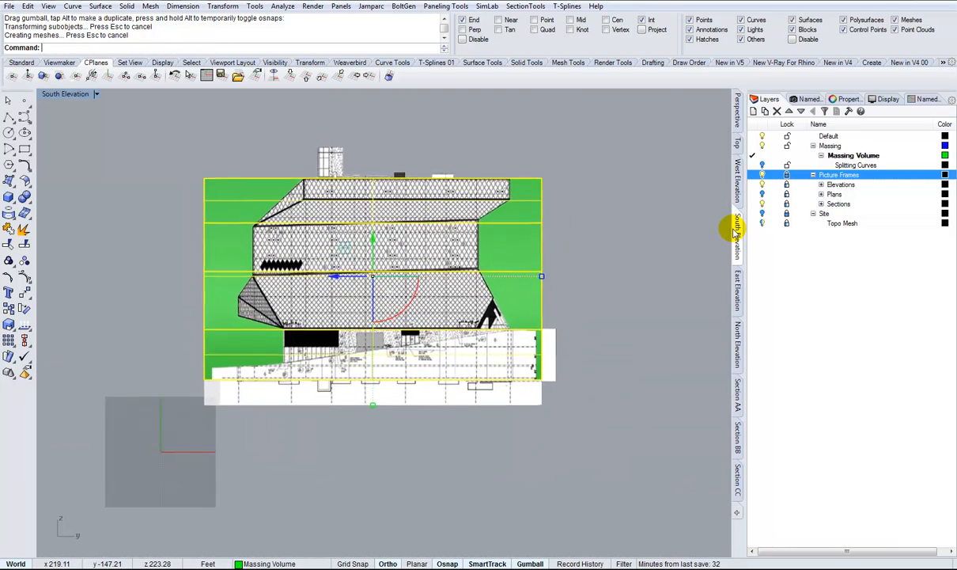
click(301, 475)
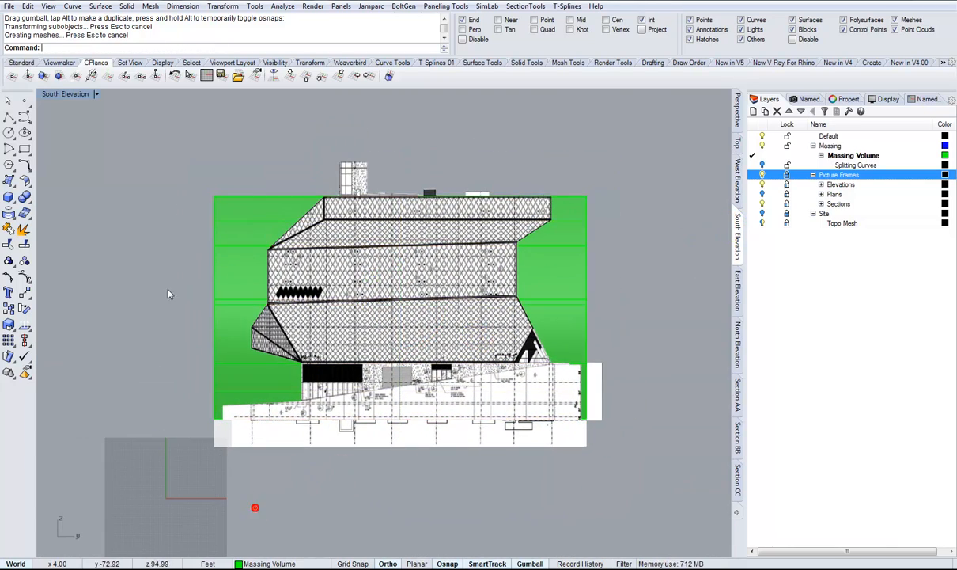
drag(182, 188, 236, 476)
scroll(238, 340, up, 4)
drag(241, 275, 268, 391)
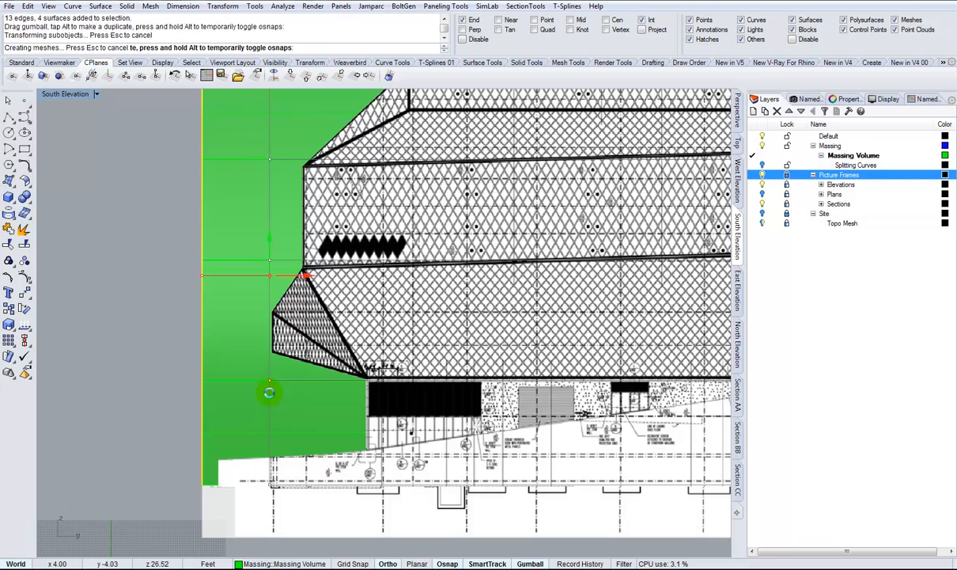
In the South Elevation, deselect the box's left side faces and move only its right side faces in toward the building
scroll(268, 390, down, 5)
scroll(624, 435, up, 4)
scroll(624, 434, down, 3)
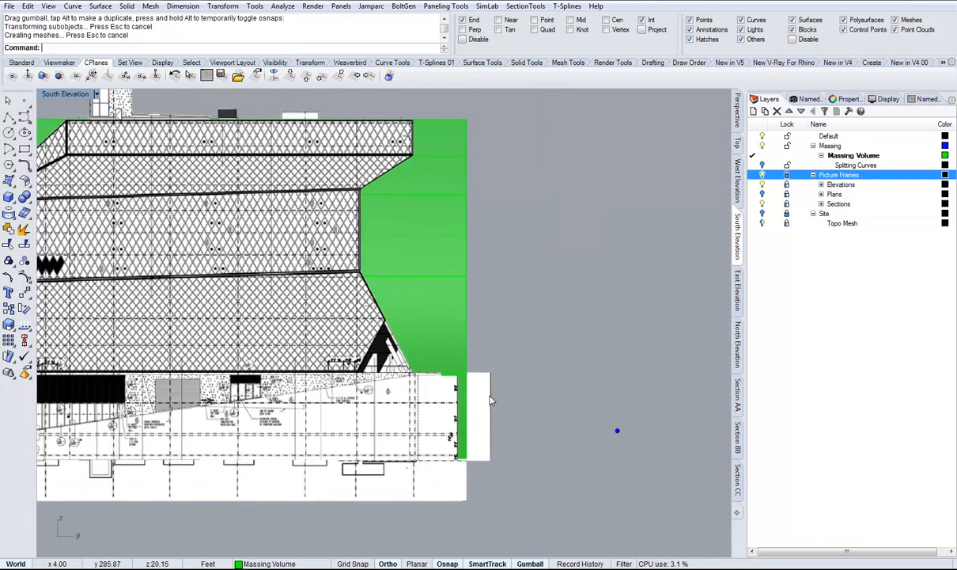
drag(444, 147, 506, 466)
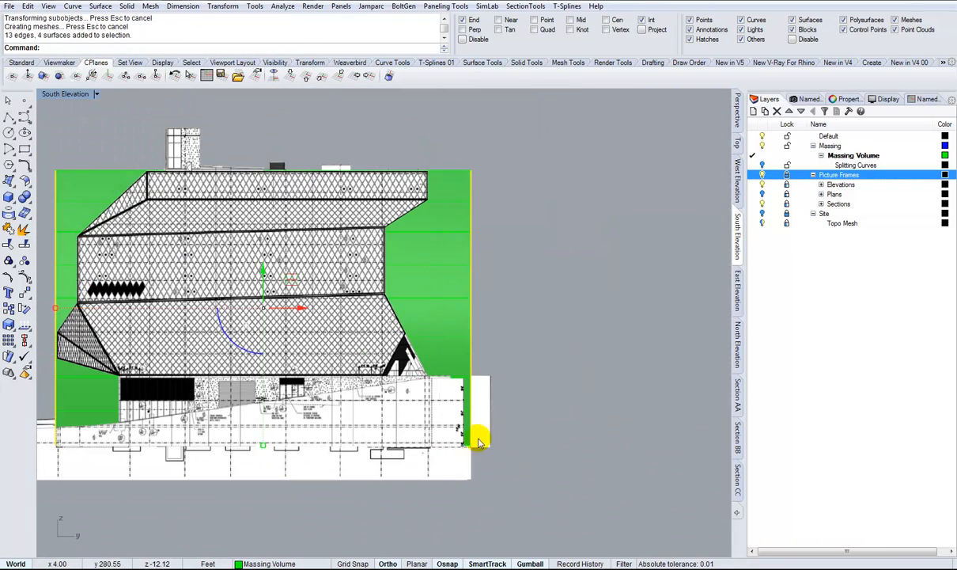
click(442, 156)
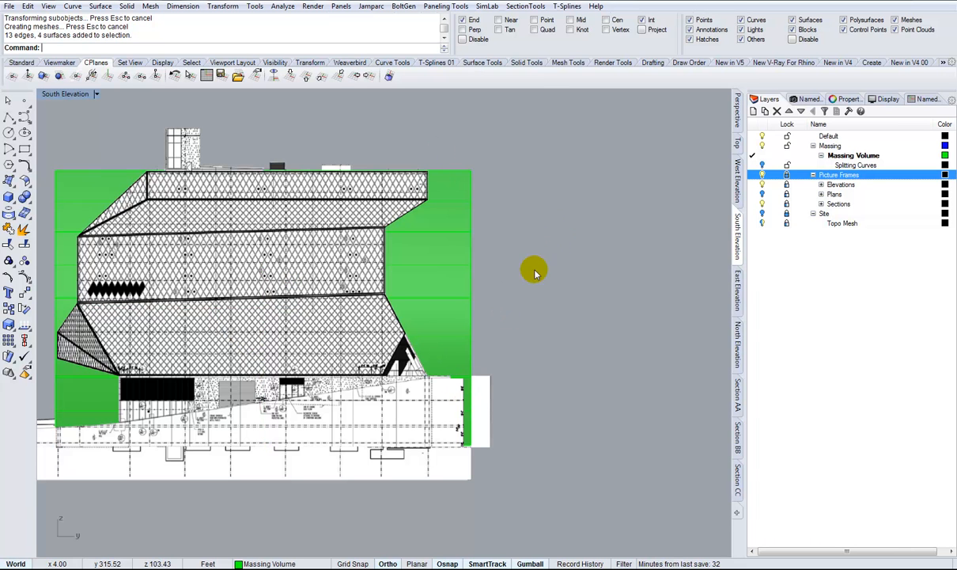
scroll(475, 159, down, 2)
scroll(469, 156, up, 4)
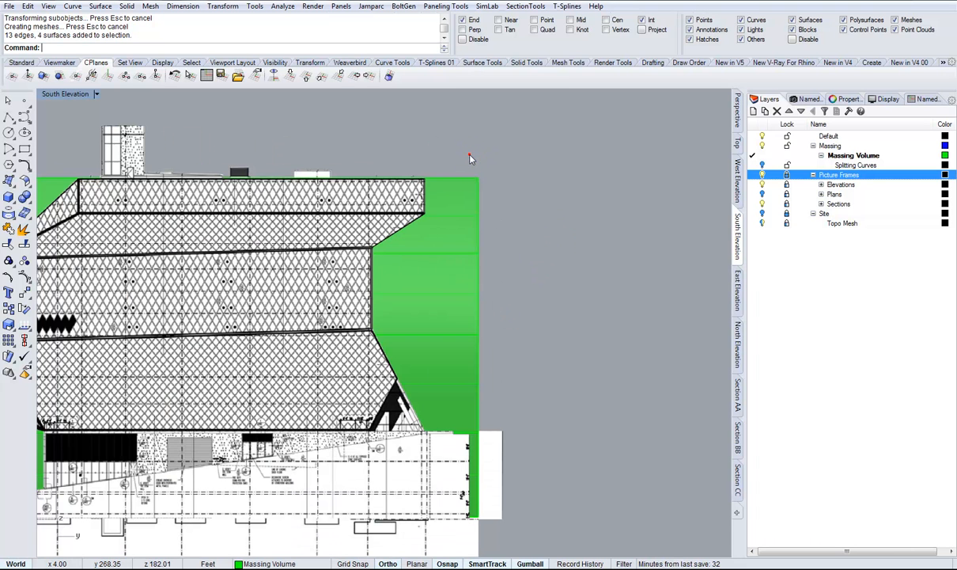
drag(542, 430, 501, 539)
right_drag(549, 406, 570, 369)
drag(538, 316, 450, 473)
scroll(446, 256, up, 3)
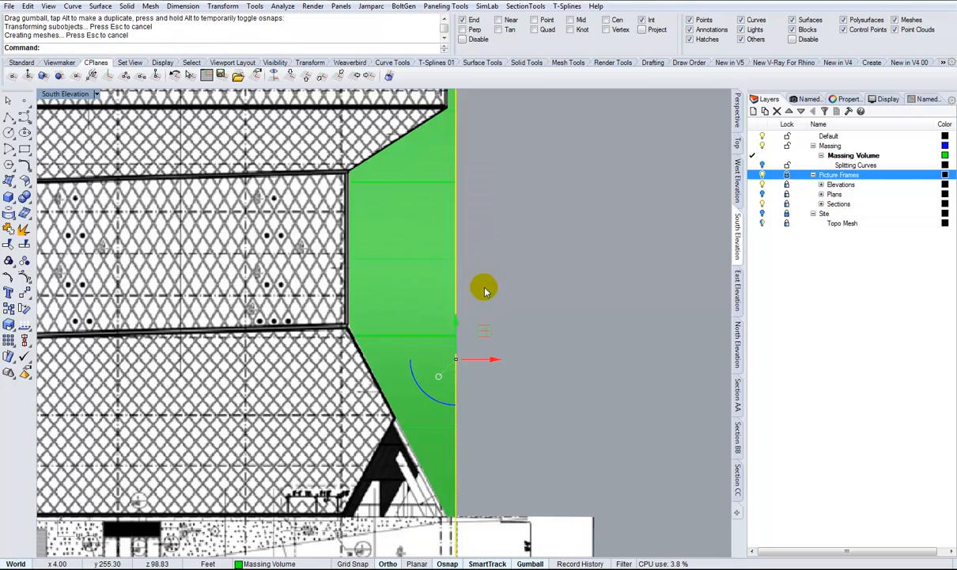
Align the box's right side faces with the outermost right edge of the roof volume in the South Elevation
scroll(485, 284, down, 3)
scroll(476, 176, up, 4)
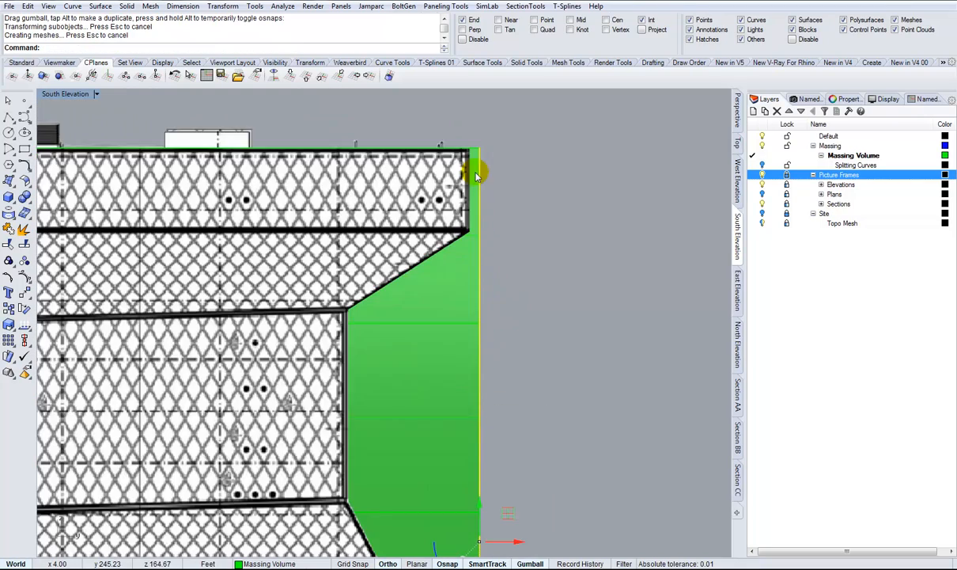
scroll(487, 380, down, 2)
drag(517, 510, 470, 262)
scroll(490, 207, down, 5)
scroll(506, 237, up, 5)
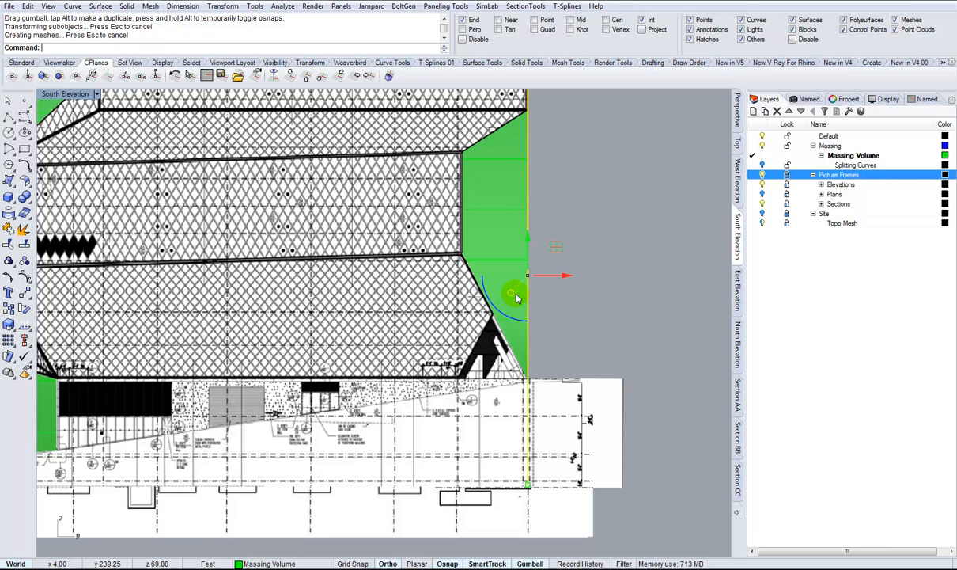
click(509, 298)
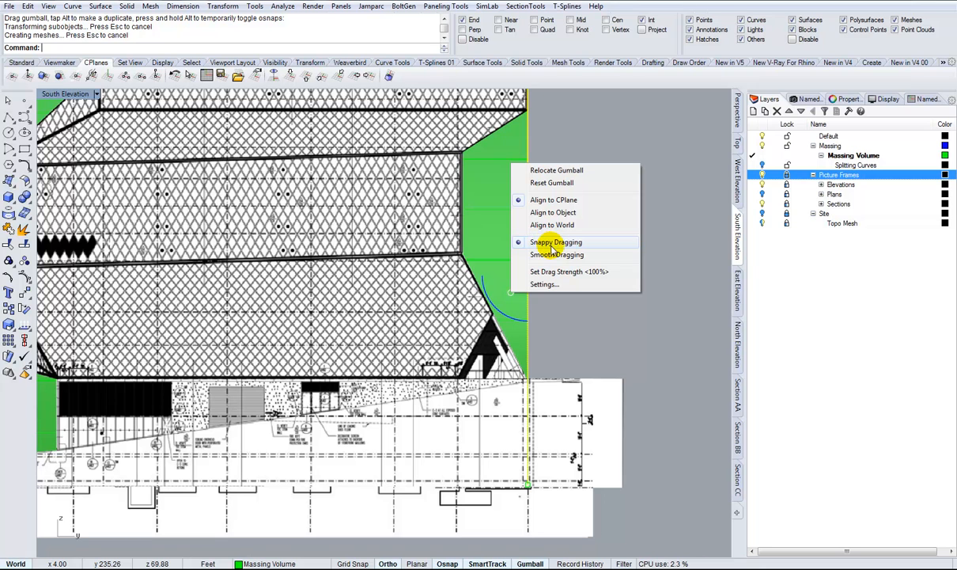
click(599, 140)
scroll(382, 348, down, 9)
scroll(361, 364, up, 3)
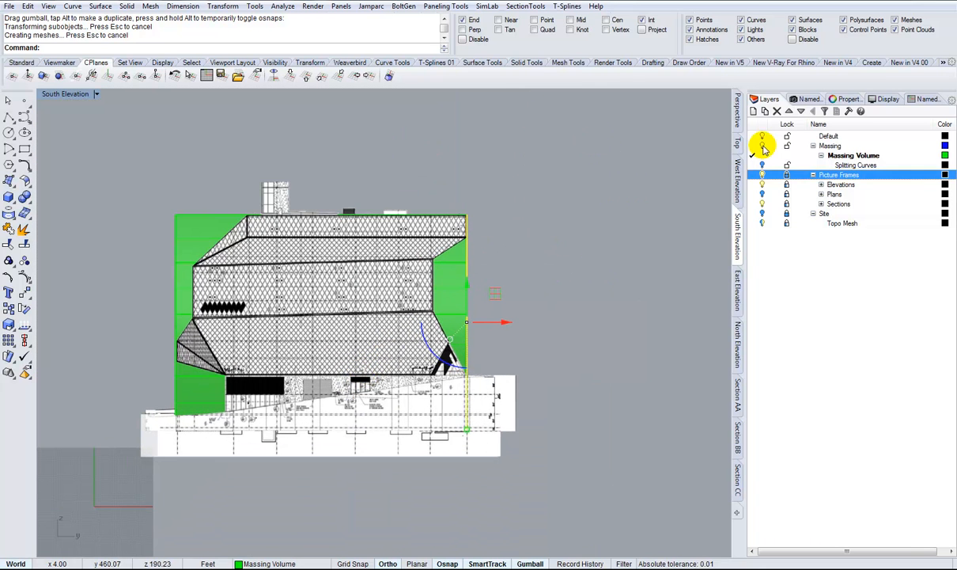
Set the Perspective view to Wireframe display with the box deselected, and save the file
click(737, 120)
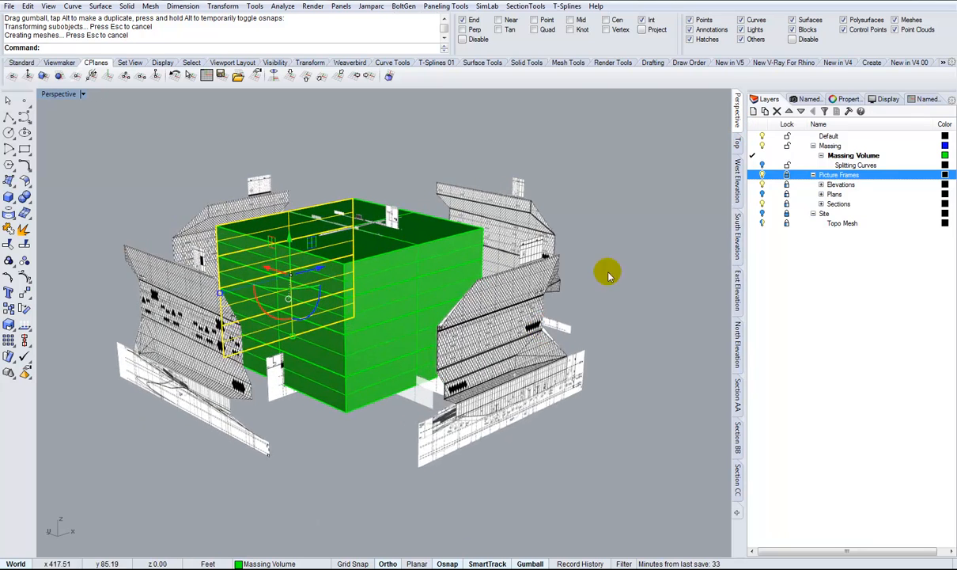
click(83, 94)
click(73, 125)
right_drag(380, 247, 425, 171)
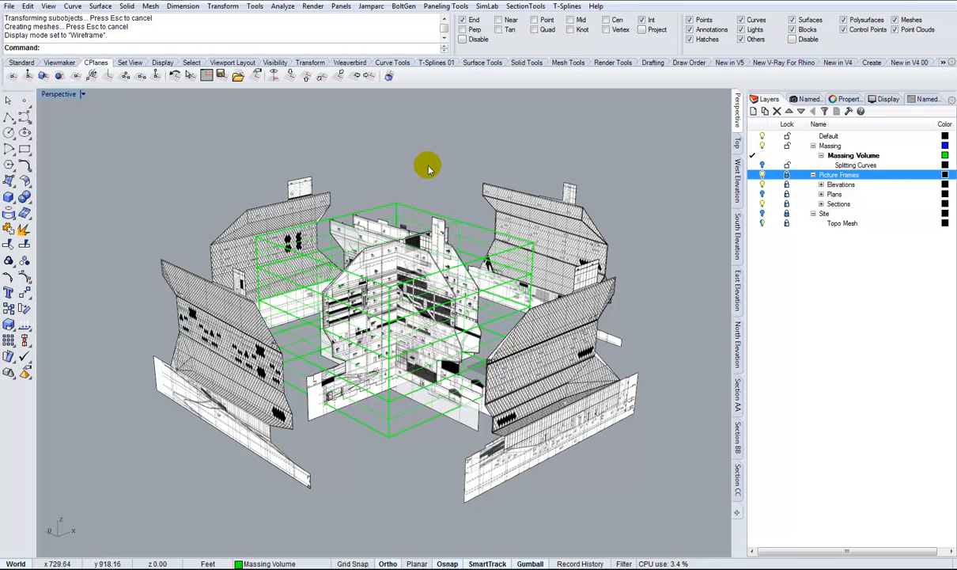
key(ctrl+s)
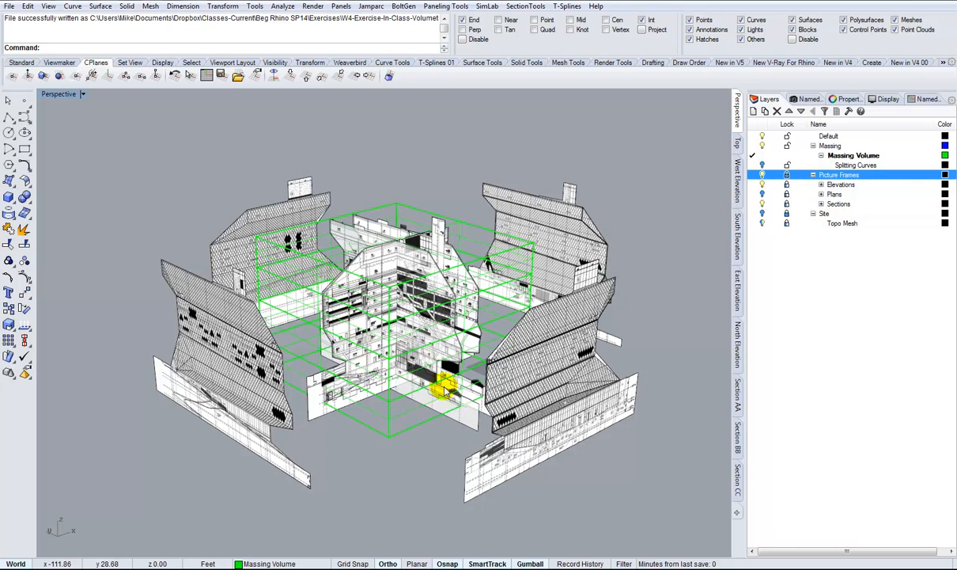
Hide the Sections layer so the box is shown with only the elevation drawings around it
scroll(470, 331, up, 5)
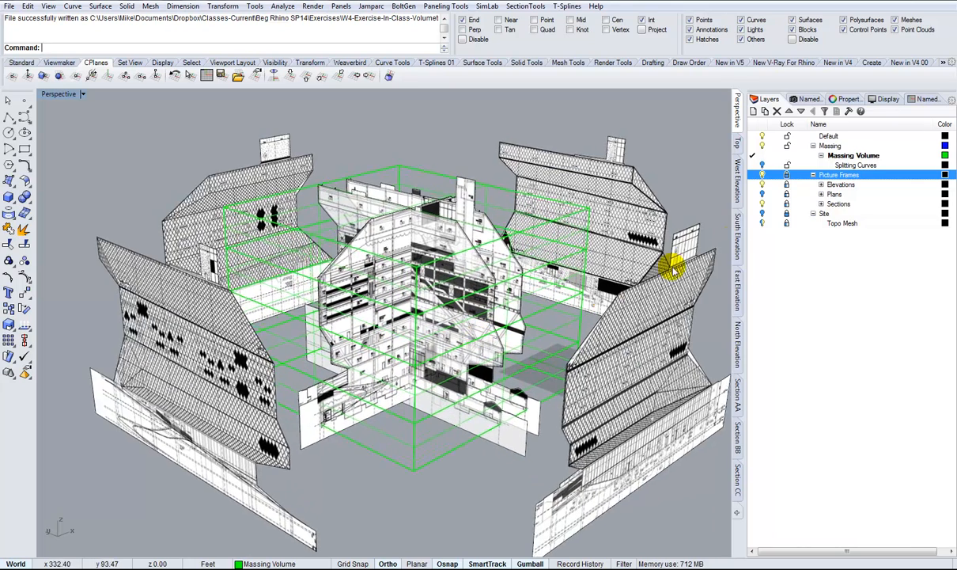
click(763, 204)
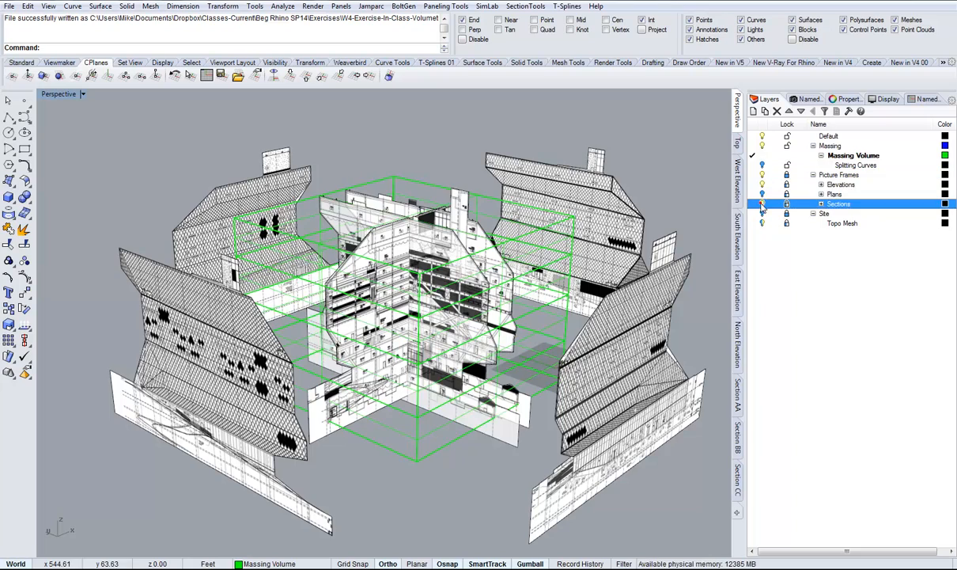
right_drag(448, 353, 471, 387)
scroll(471, 386, down, 2)
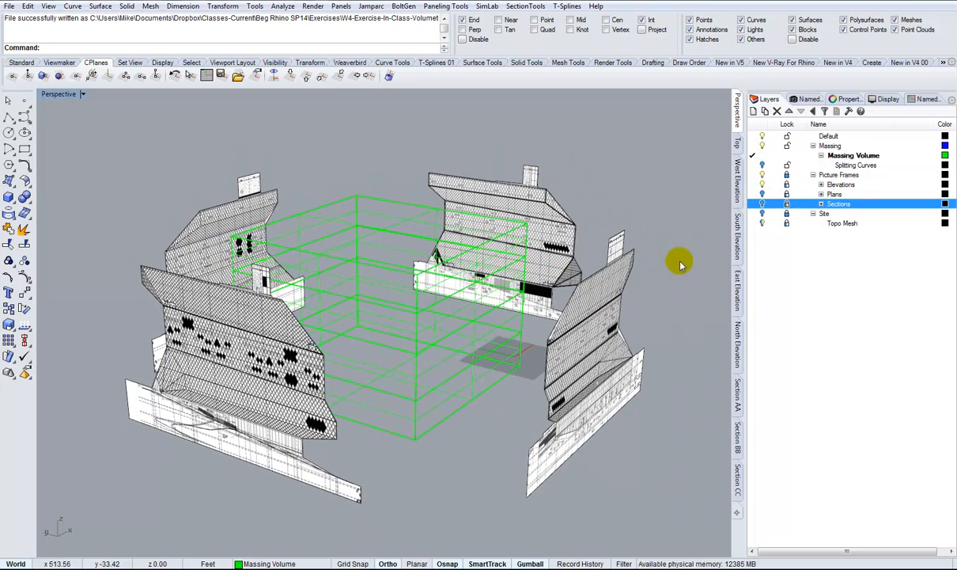
Compare the box's outline and horizontal divisions with the West Elevation drawing and with the surrounding elevations in perspective
click(735, 189)
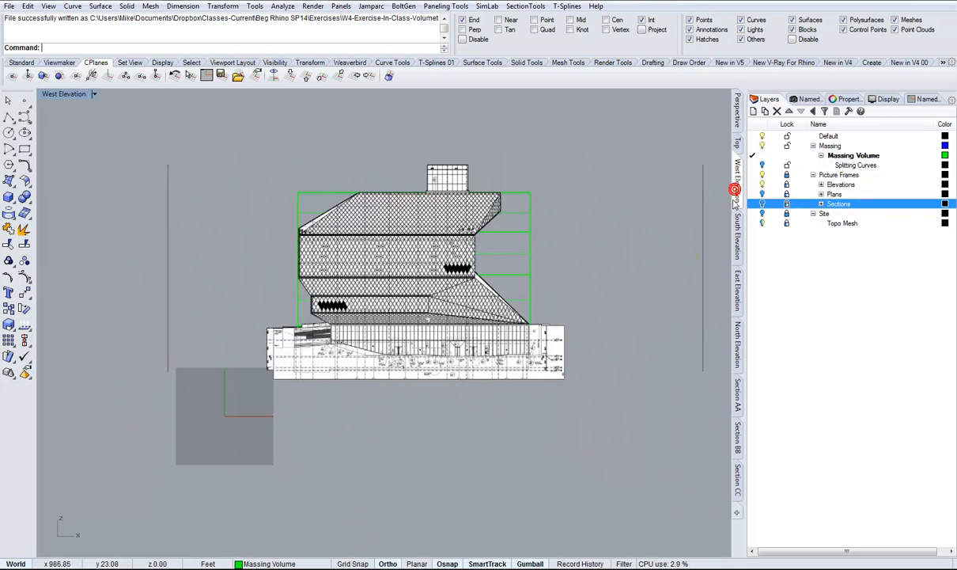
scroll(497, 308, up, 2)
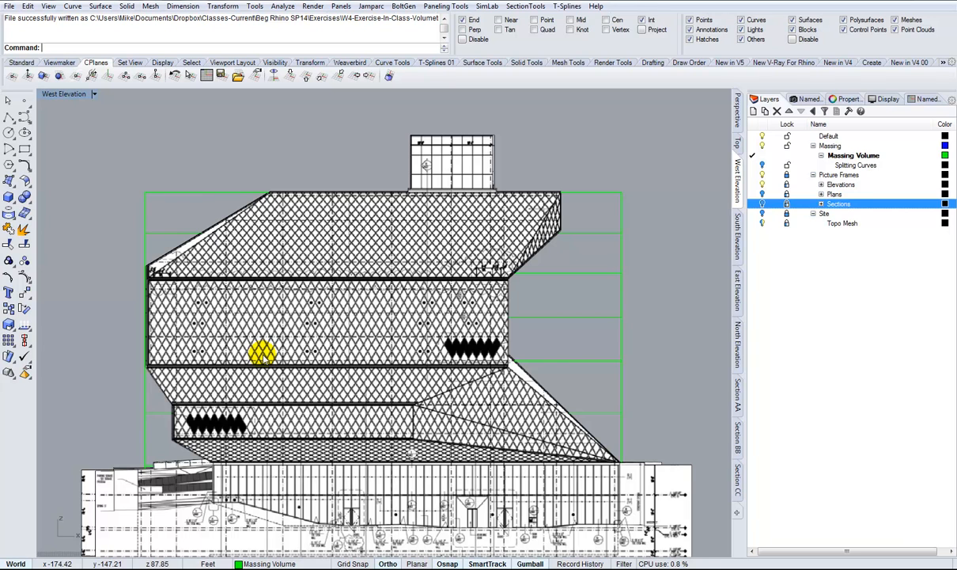
click(736, 111)
right_drag(633, 237, 227, 182)
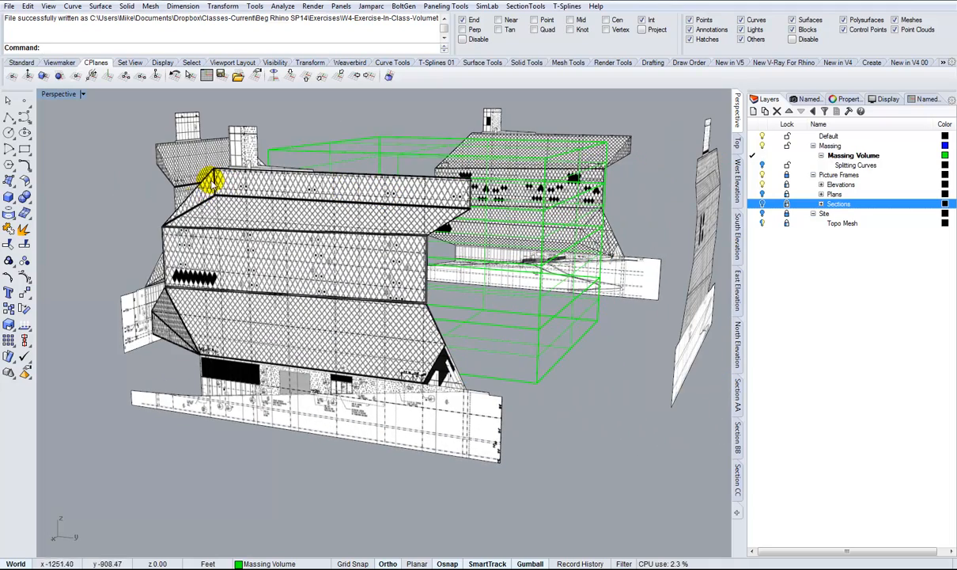
right_drag(192, 204, 493, 202)
right_drag(411, 203, 461, 204)
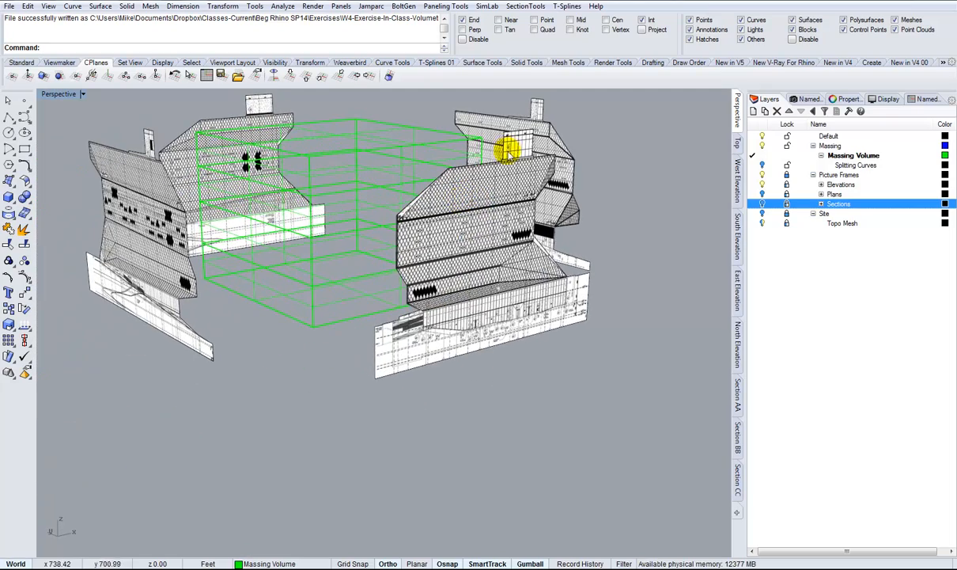
right_drag(382, 202, 726, 176)
click(737, 180)
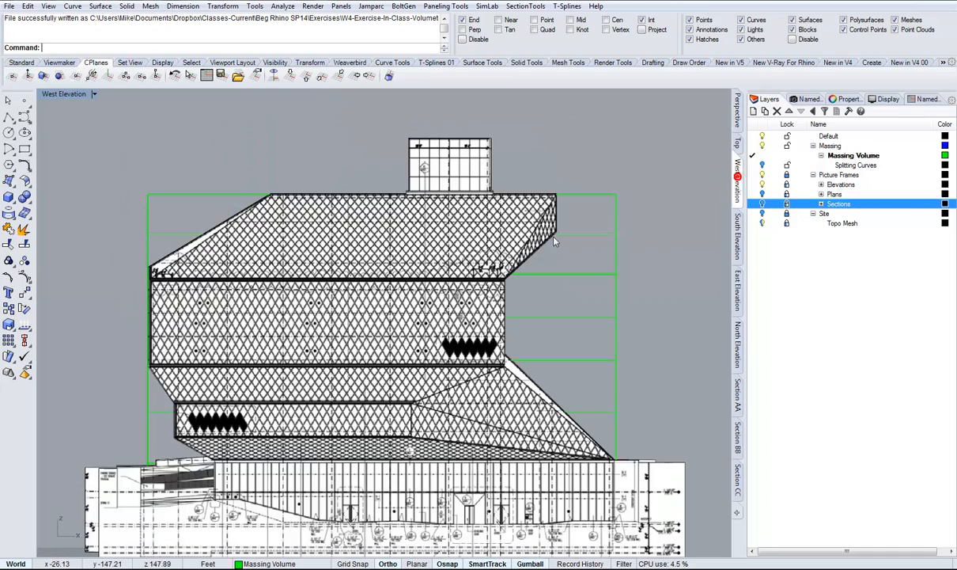
scroll(675, 186, down, 3)
scroll(693, 257, down, 2)
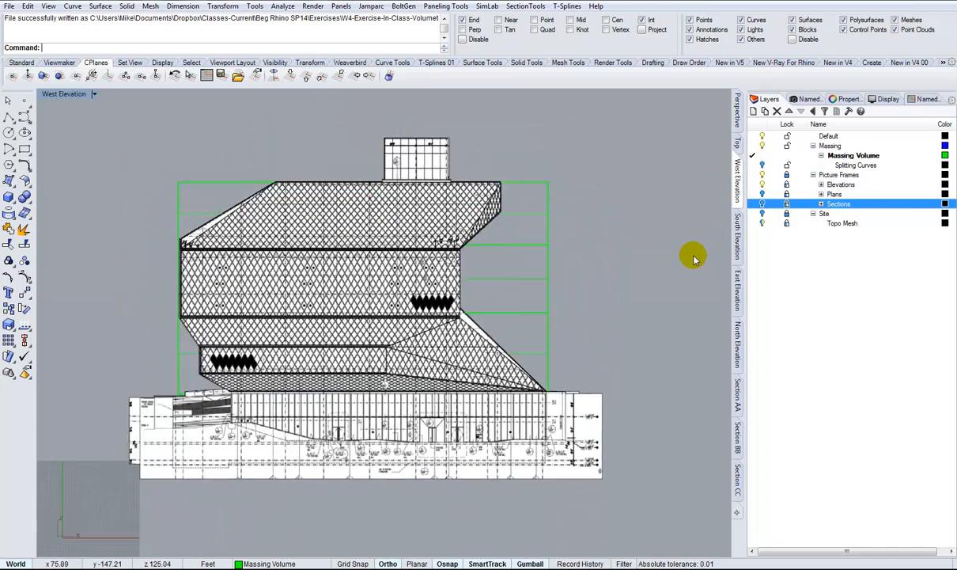
scroll(693, 257, down, 1)
scroll(641, 241, up, 4)
scroll(664, 239, down, 1)
scroll(675, 239, up, 2)
scroll(678, 226, down, 1)
scroll(648, 231, up, 3)
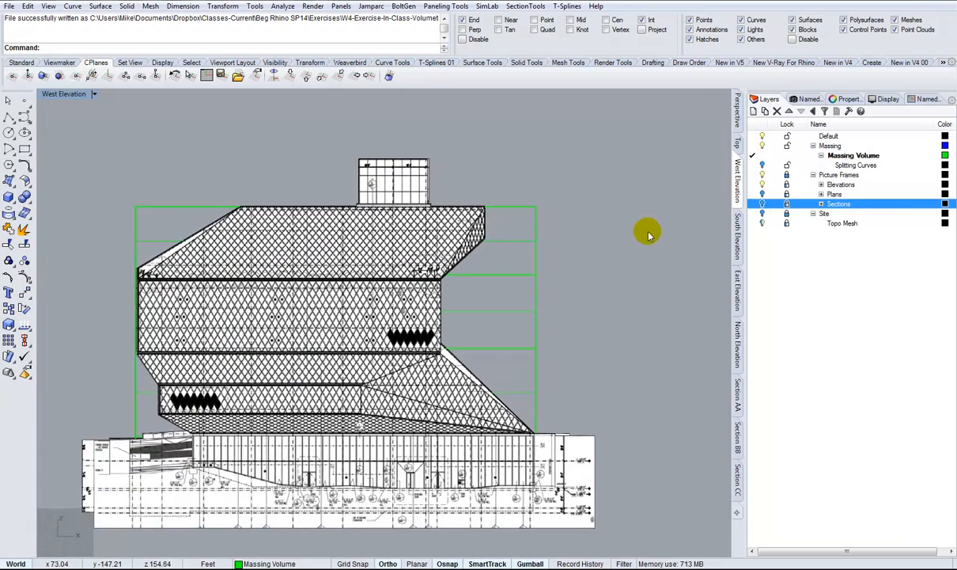
scroll(686, 268, down, 2)
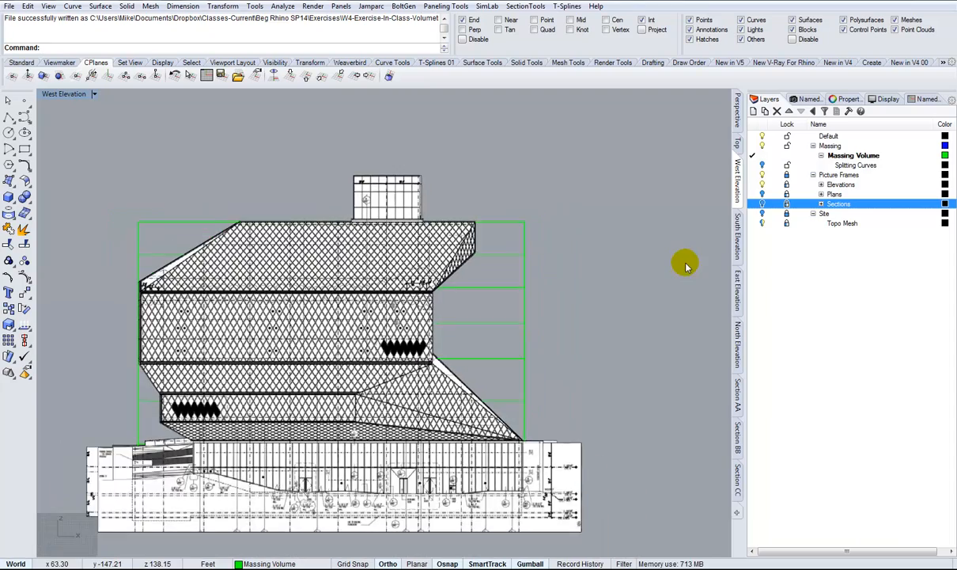
scroll(633, 273, up, 3)
scroll(356, 226, down, 1)
scroll(251, 192, up, 1)
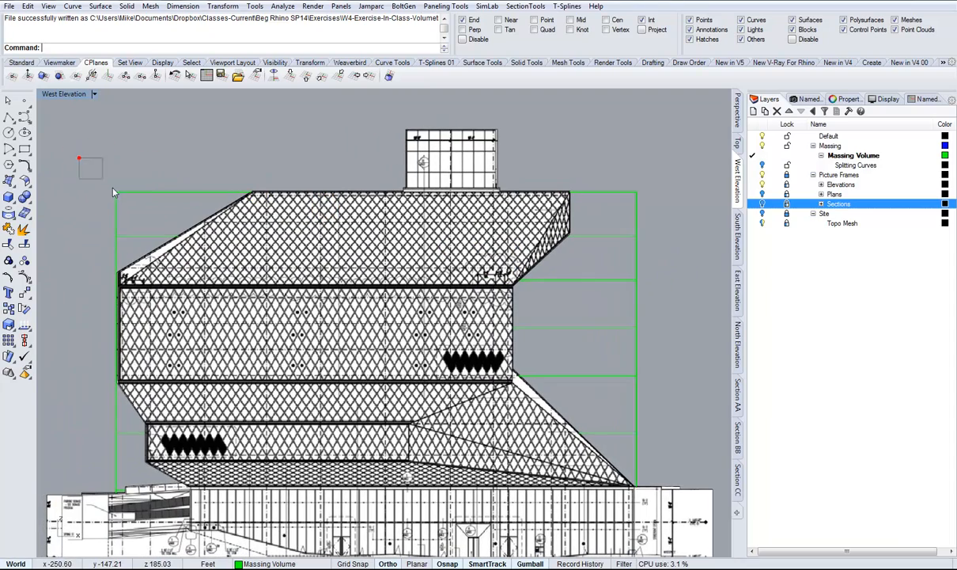
In the West Elevation, move the box's top left edge horizontally about 62 ft to the upper left corner of the main roofline
drag(133, 208, 148, 190)
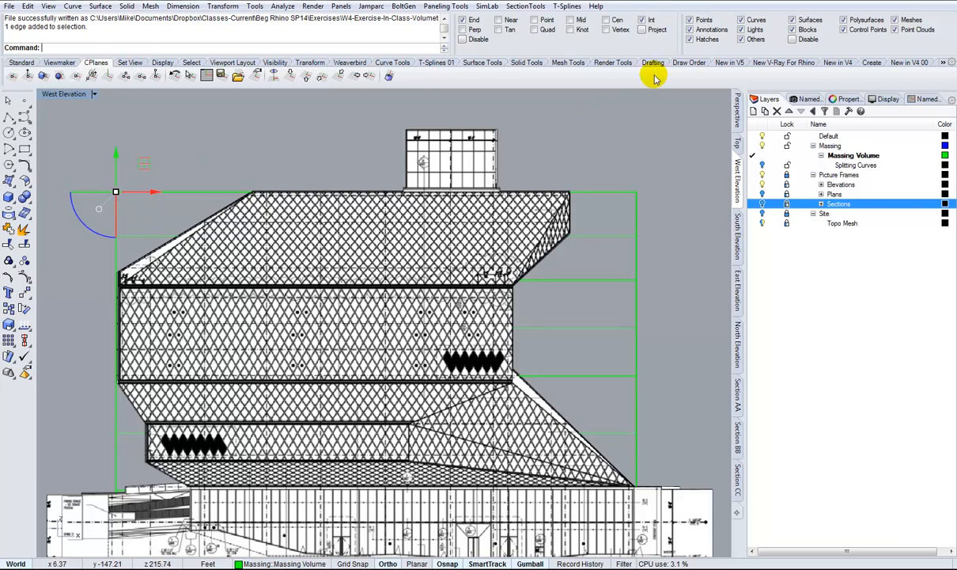
click(736, 110)
right_drag(387, 231, 522, 246)
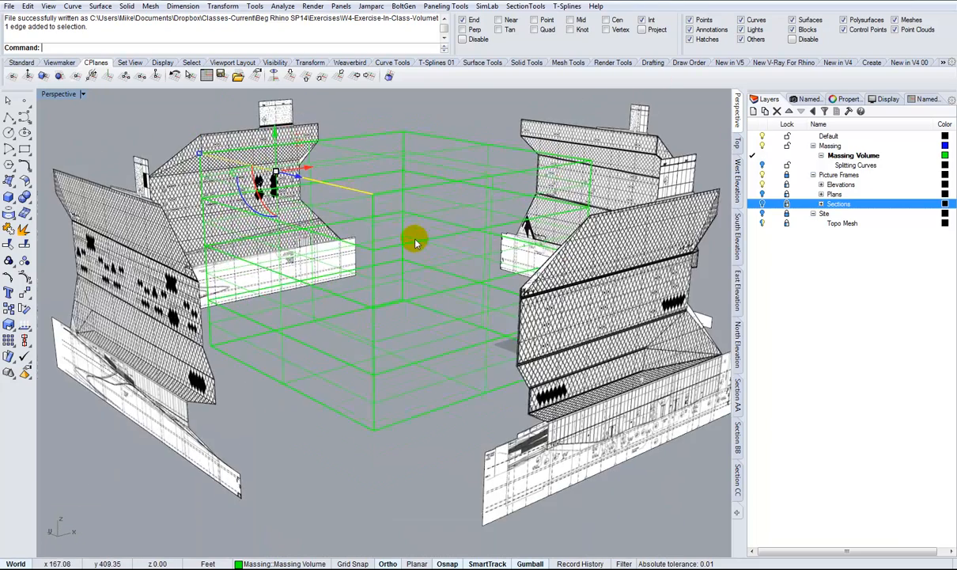
scroll(417, 241, up, 3)
right_drag(282, 199, 147, 146)
right_drag(427, 262, 723, 184)
click(734, 184)
scroll(368, 278, up, 5)
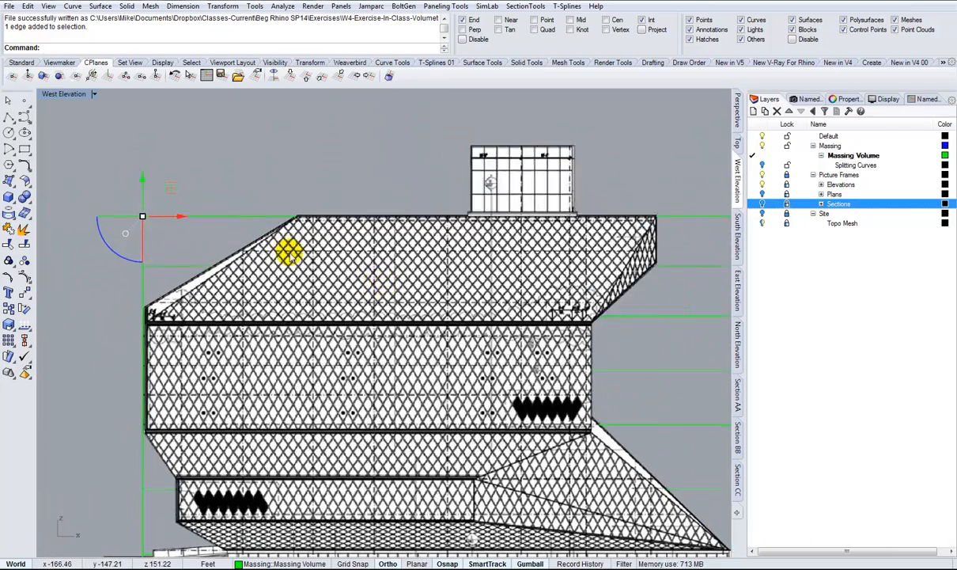
drag(167, 206, 328, 181)
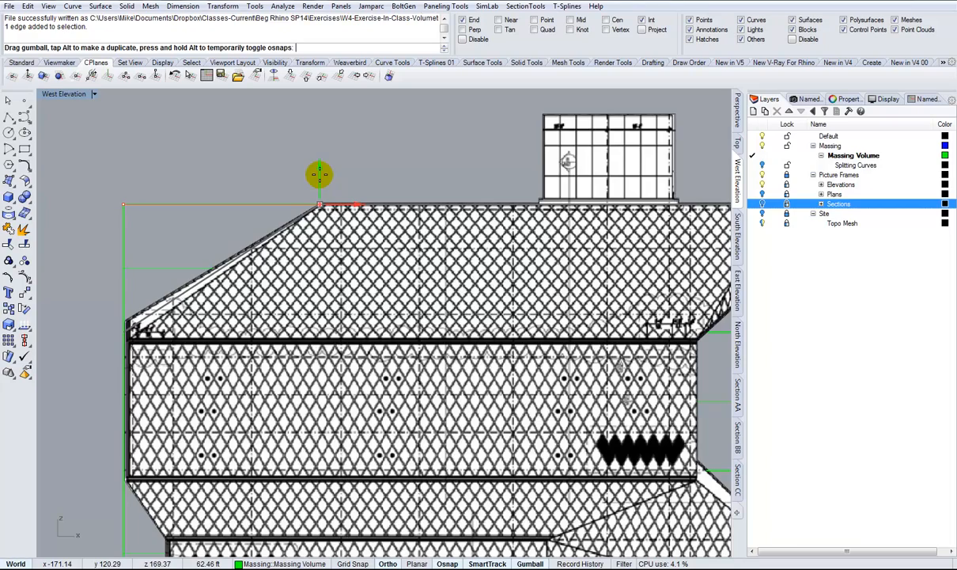
drag(320, 175, 316, 170)
scroll(348, 190, down, 4)
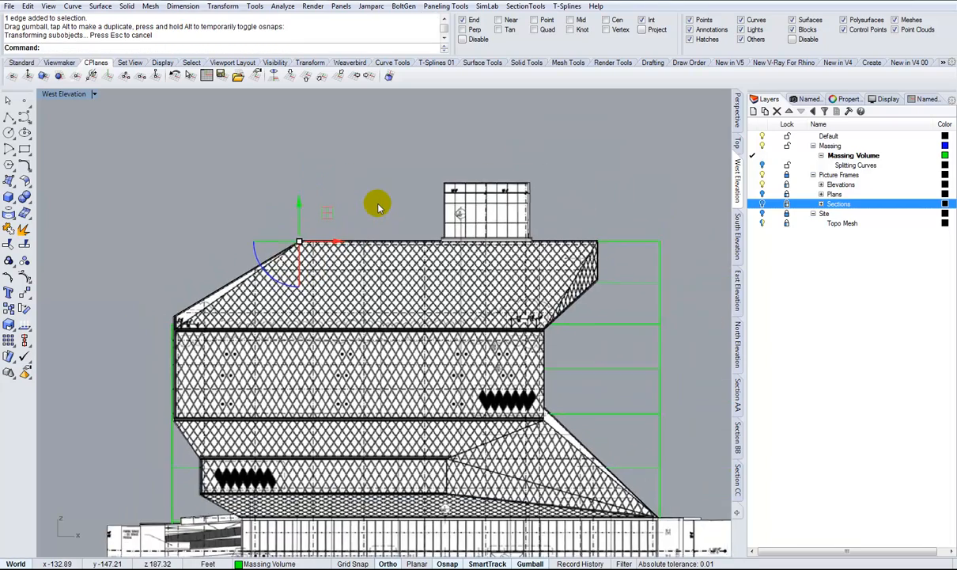
scroll(378, 205, down, 2)
scroll(626, 275, up, 2)
scroll(417, 287, up, 1)
scroll(333, 317, up, 1)
scroll(206, 304, up, 3)
scroll(303, 237, down, 2)
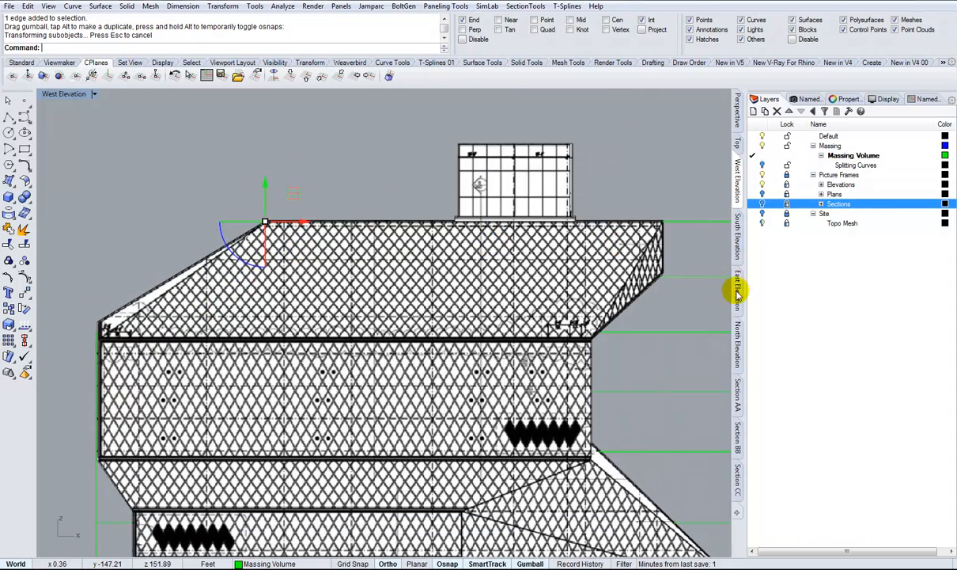
In the North Elevation, move only the box's top right edge horizontally to the roof corner where the sloped facade begins
click(733, 333)
scroll(633, 238, up, 1)
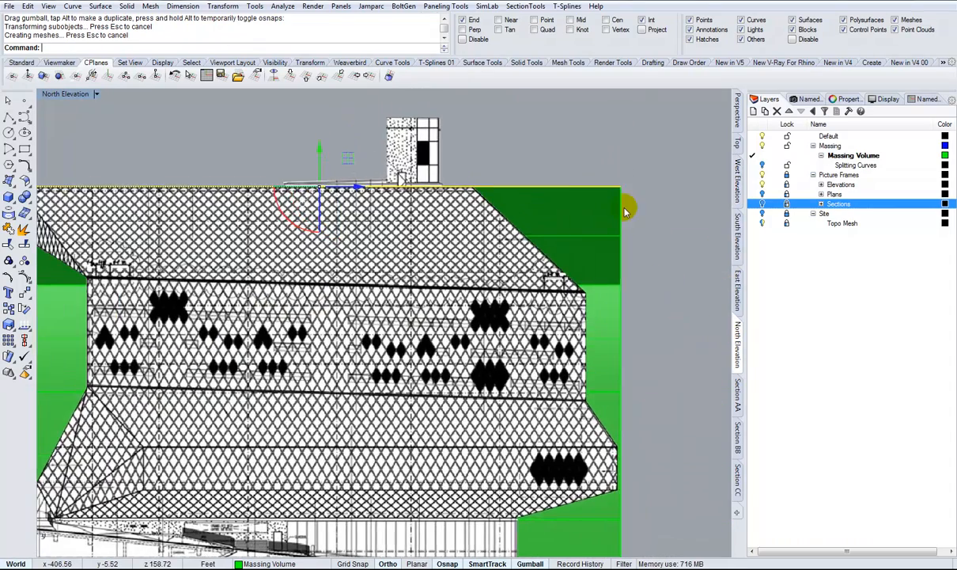
scroll(602, 208, down, 2)
click(561, 178)
scroll(317, 238, up, 1)
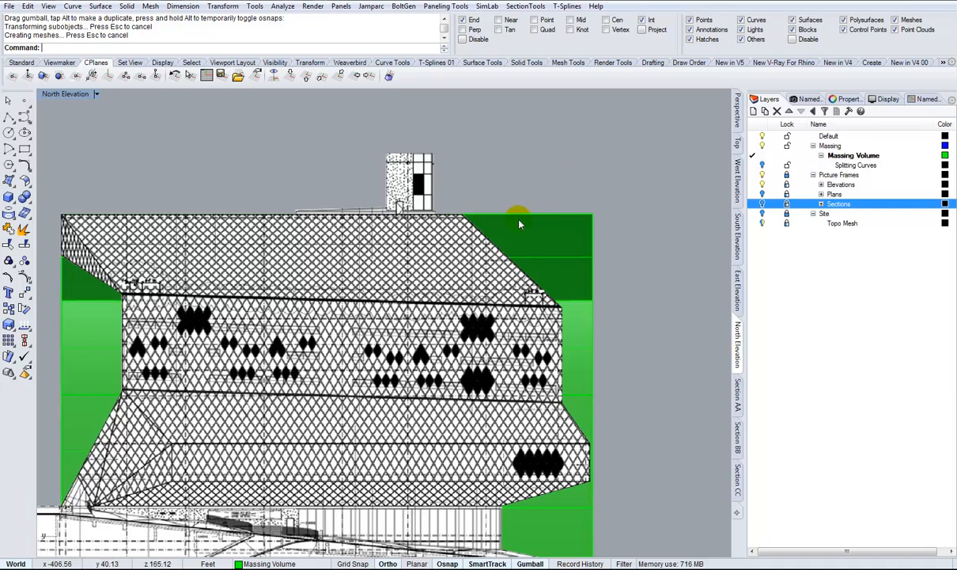
scroll(552, 213, up, 3)
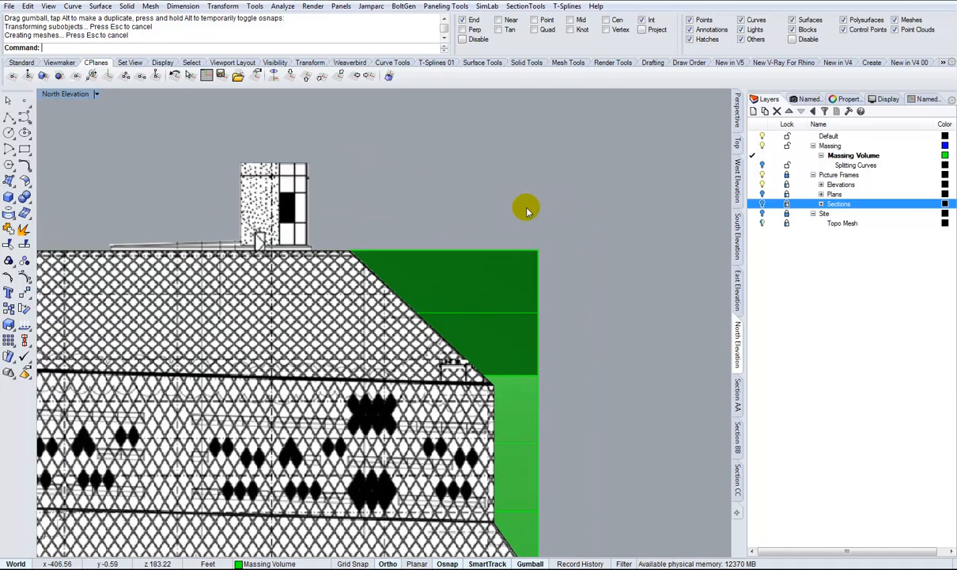
ctrl+shift+click(500, 209)
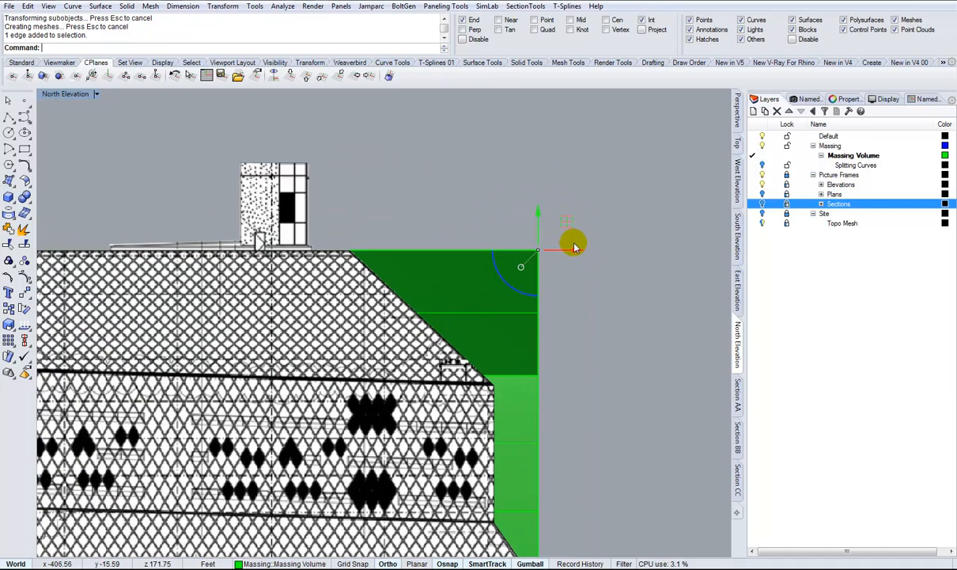
drag(576, 251, 346, 233)
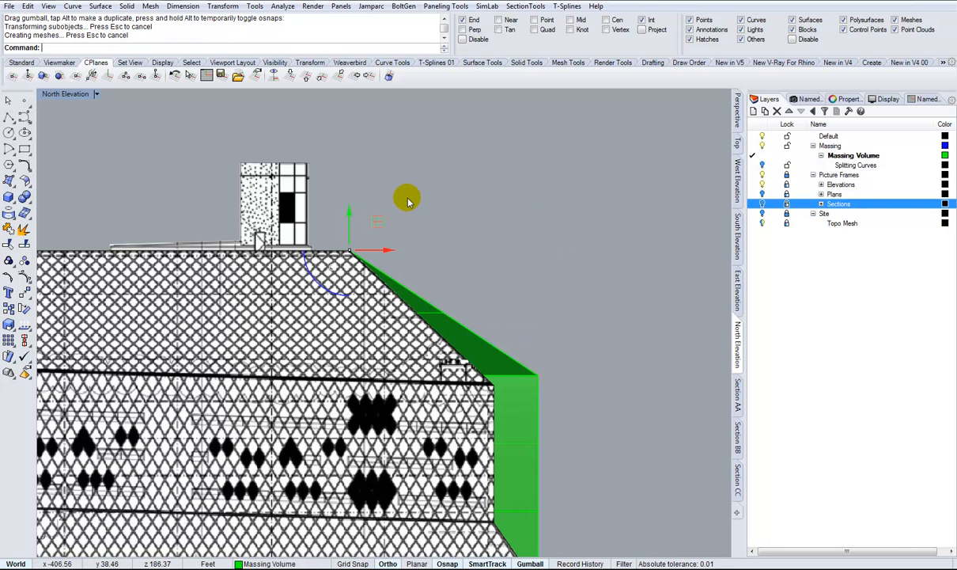
Switch the perspective view of the box and elevation drawings to Shaded display
scroll(514, 186, down, 3)
scroll(681, 151, up, 1)
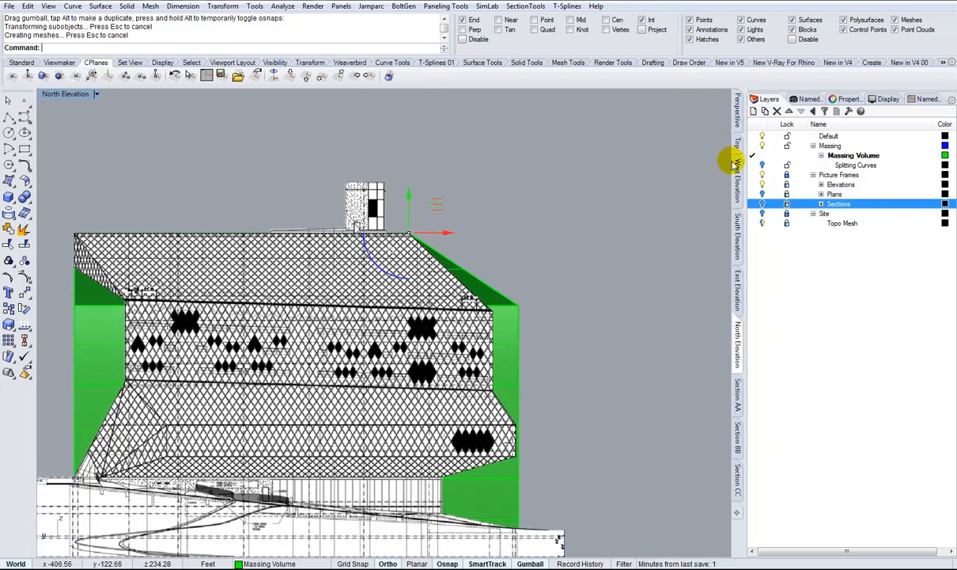
click(740, 115)
right_drag(661, 230, 154, 114)
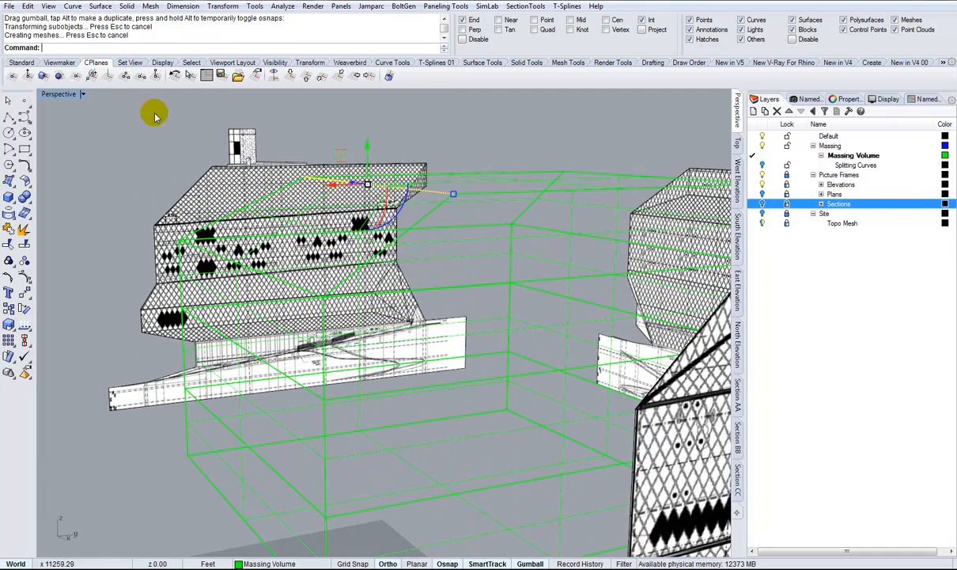
click(84, 95)
click(67, 134)
Examine the box's sloped upper end in perspective and compare its south side with the fold lines of the South Elevation drawing
mouse_move(431, 227)
right_down()
mouse_move(523, 315)
mouse_move(403, 259)
right_up()
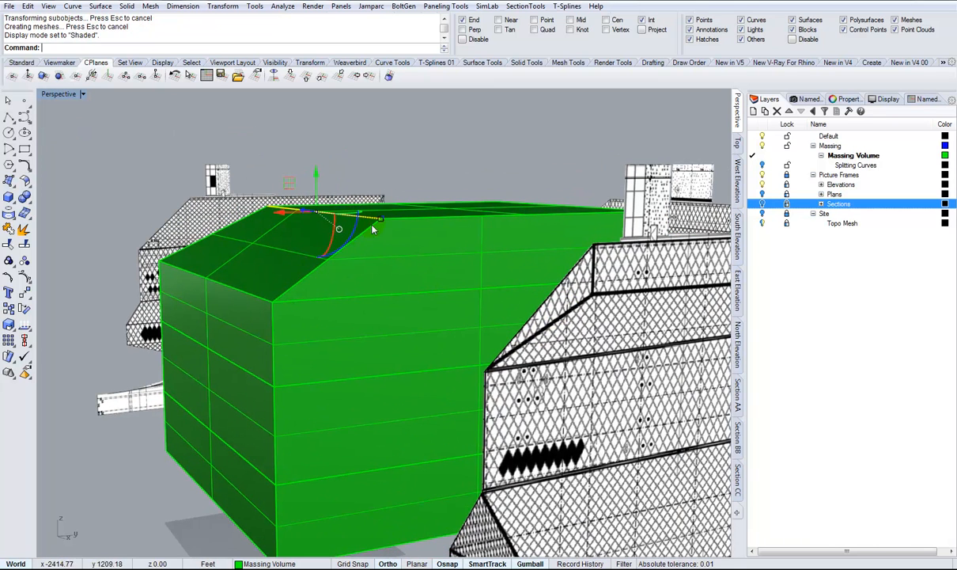
right_drag(368, 225, 562, 299)
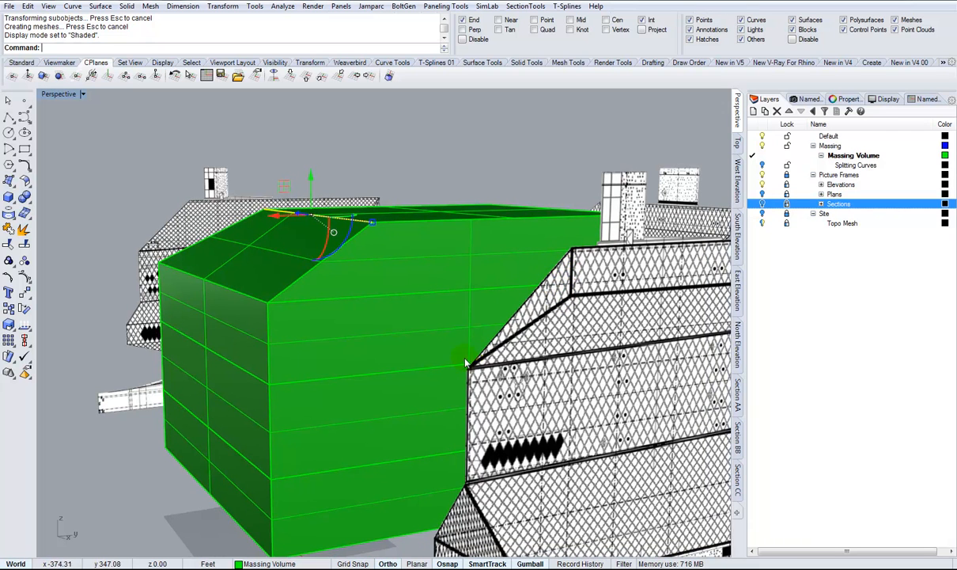
right_drag(576, 263, 349, 233)
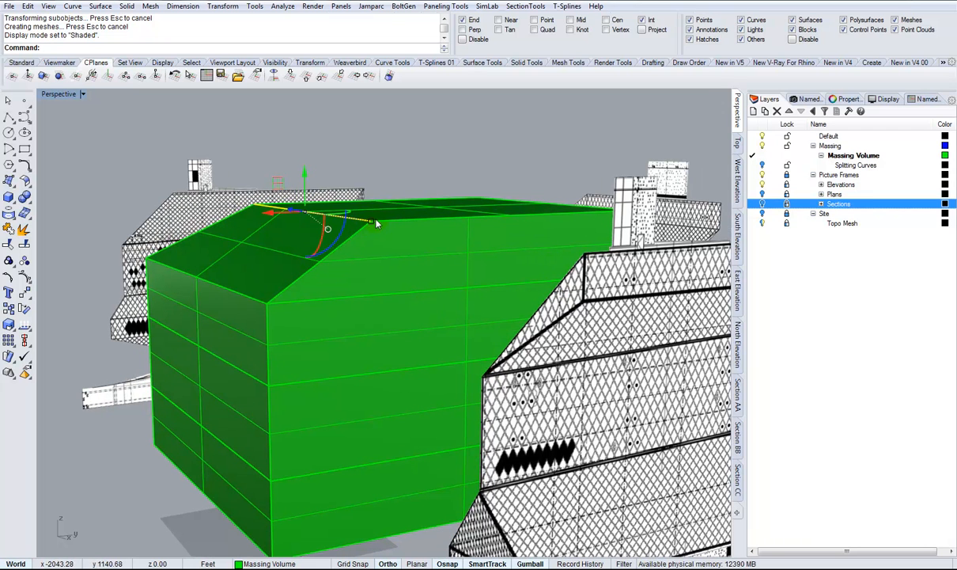
right_drag(280, 323, 736, 276)
click(736, 241)
scroll(411, 274, up, 10)
scroll(411, 277, down, 5)
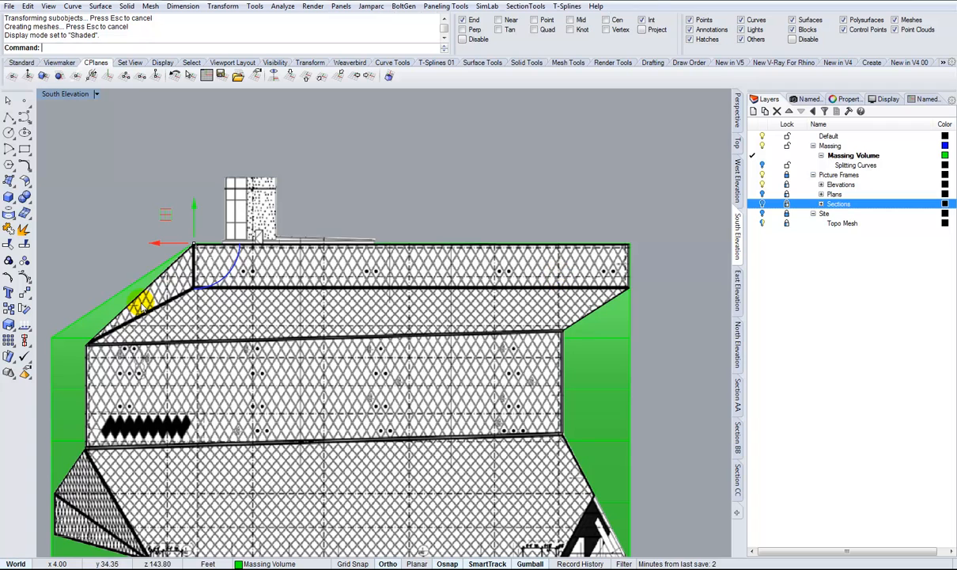
scroll(480, 182, up, 1)
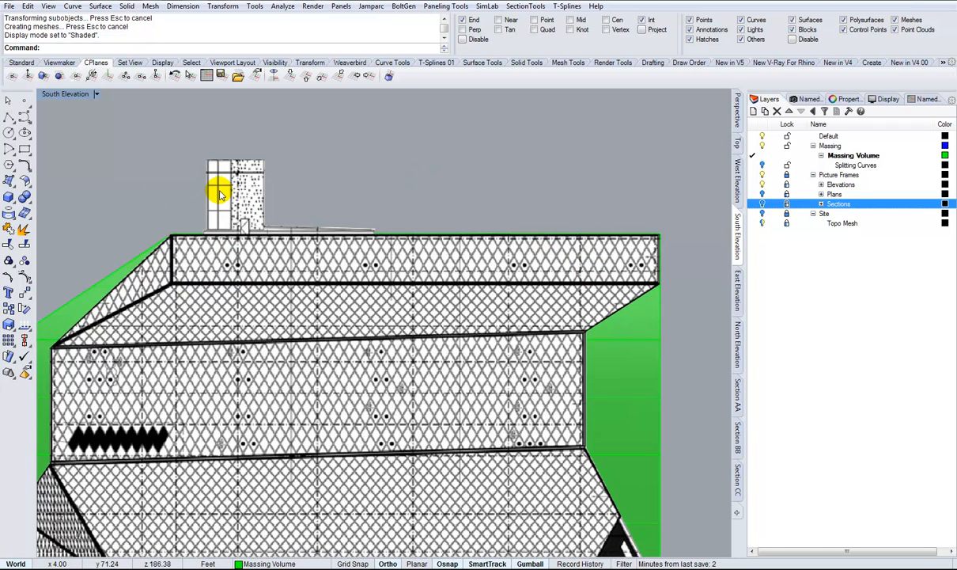
scroll(55, 131, down, 1)
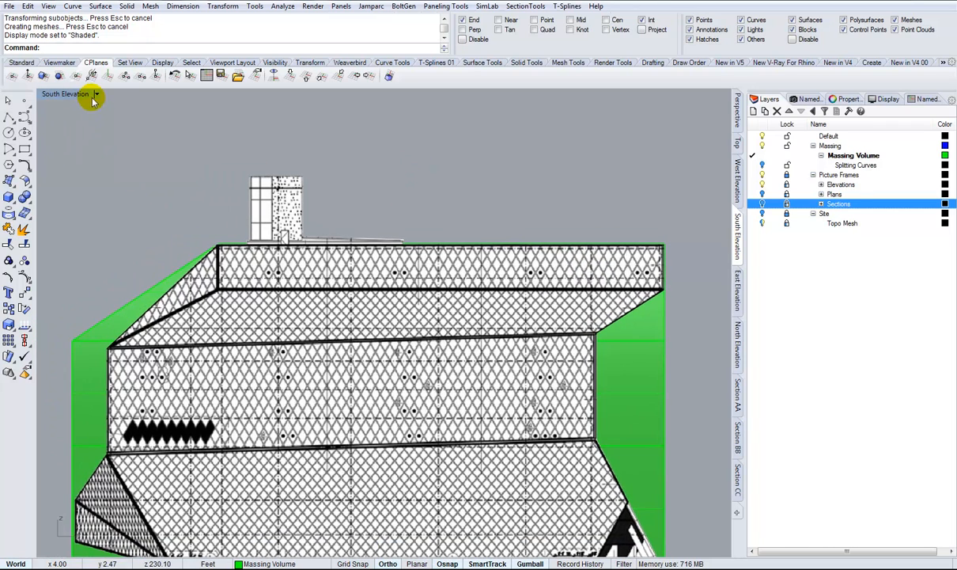
scroll(131, 133, down, 1)
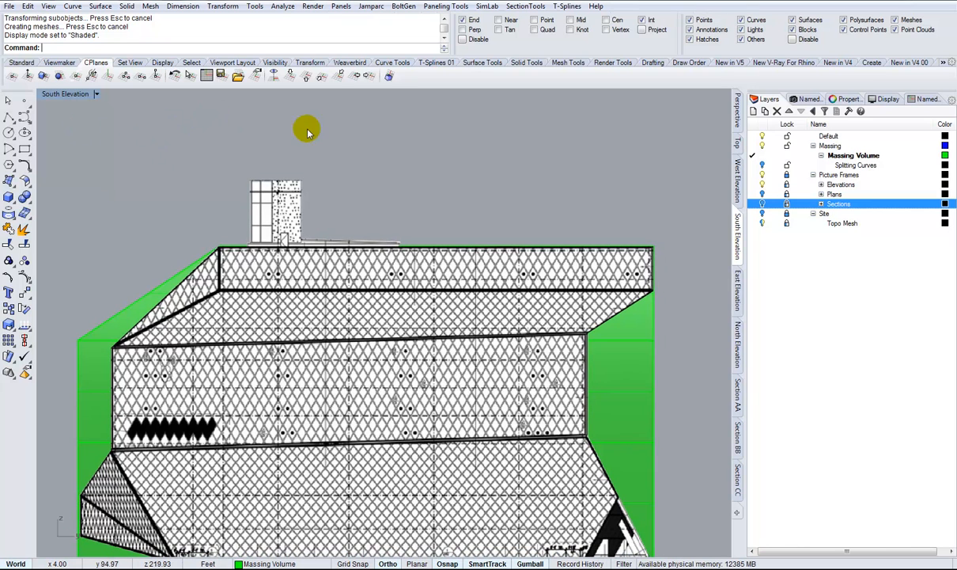
scroll(116, 7, up, 1)
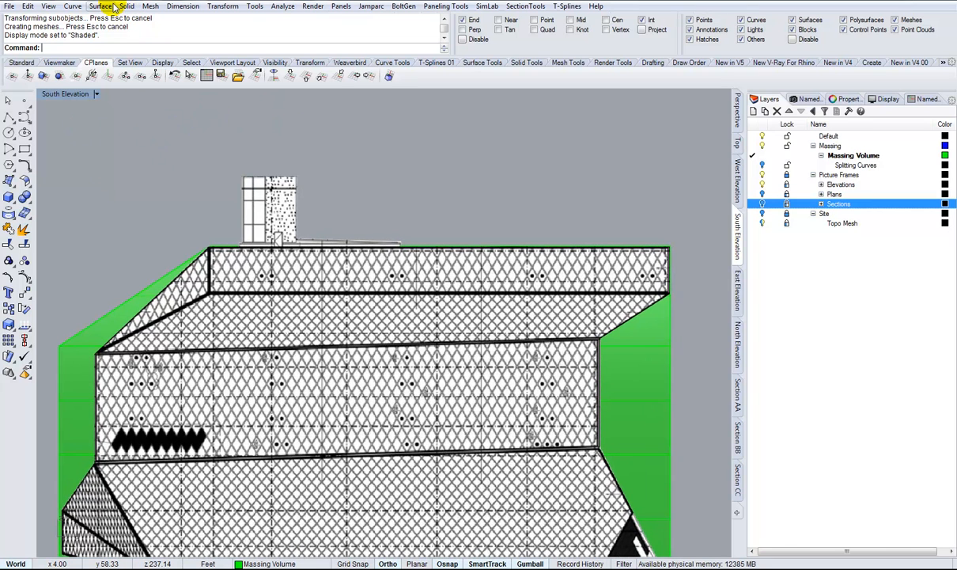
With Split Face, cut the box's upper south face horizontally along the drawing's upper fold line, from the right edge to the sloped left edge
click(125, 6)
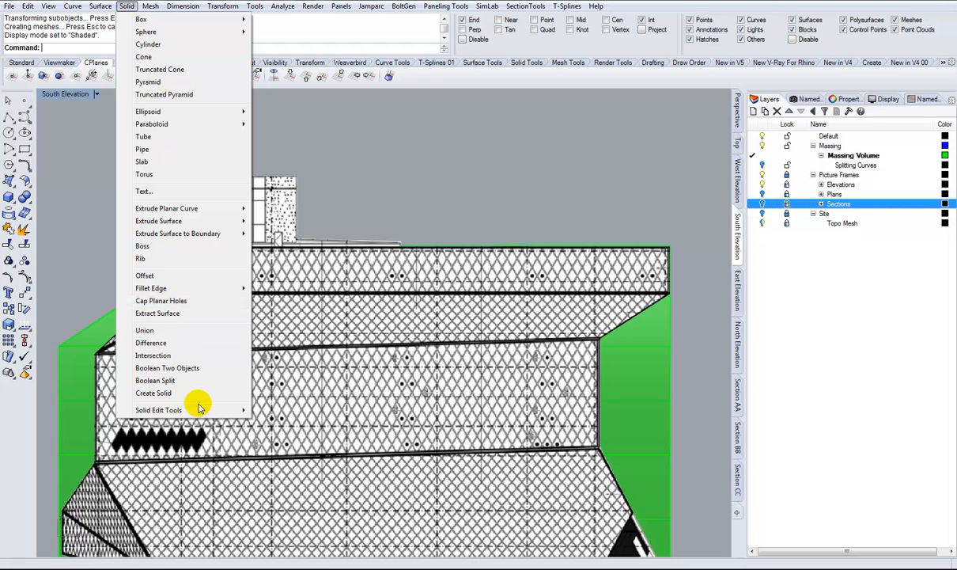
mouse_move(198, 410)
mouse_move(285, 439)
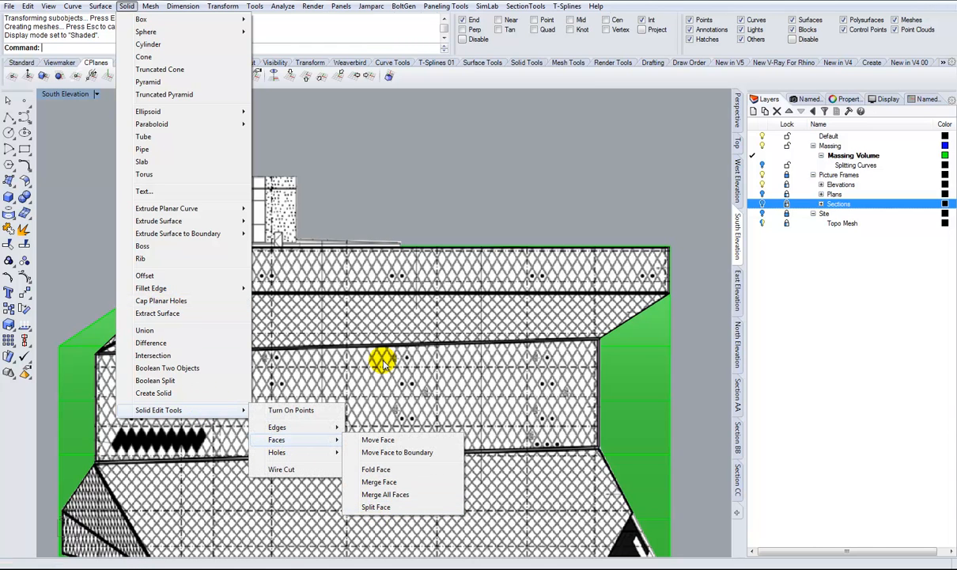
click(445, 76)
click(521, 63)
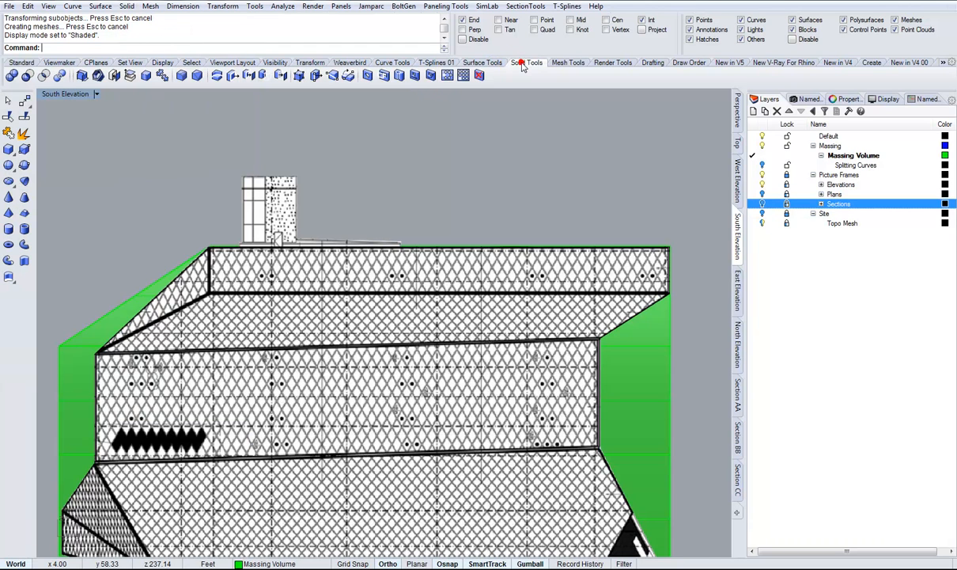
click(331, 76)
scroll(455, 278, down, 2)
scroll(581, 335, up, 1)
right_drag(603, 320, 581, 283)
scroll(579, 300, up, 1)
click(613, 302)
scroll(617, 250, down, 1)
scroll(185, 180, up, 1)
right_click(184, 181)
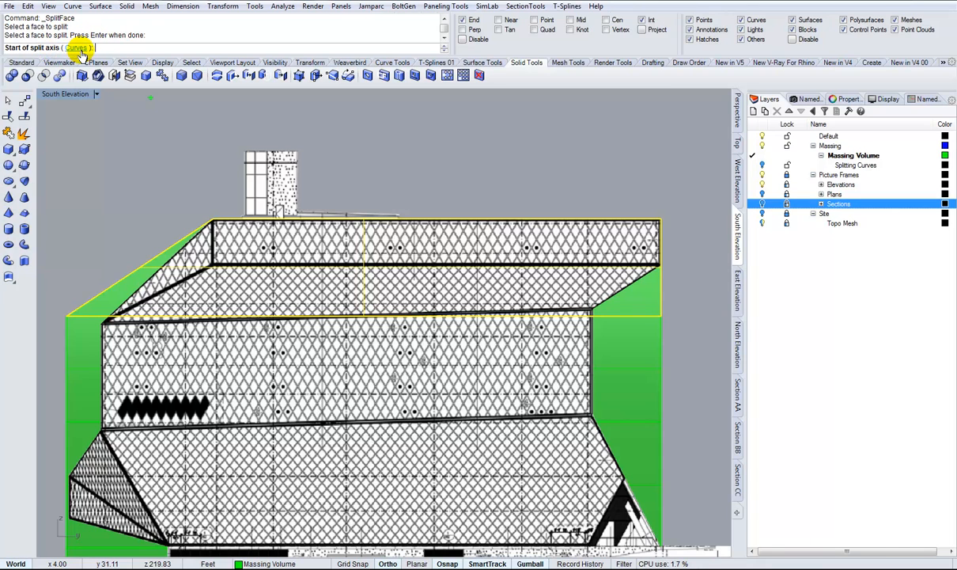
scroll(619, 299, up, 5)
scroll(602, 342, up, 3)
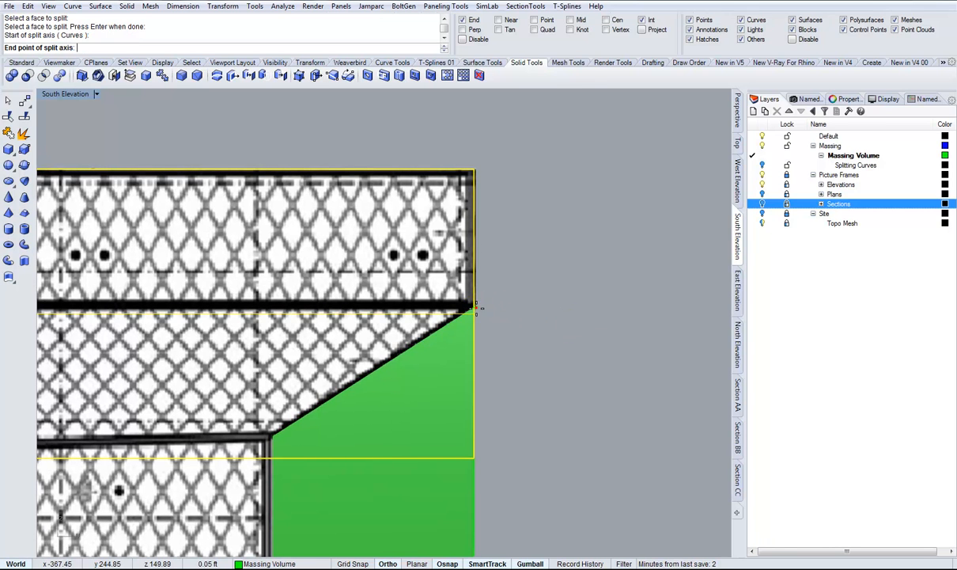
click(474, 309)
scroll(374, 299, down, 2)
scroll(372, 285, down, 4)
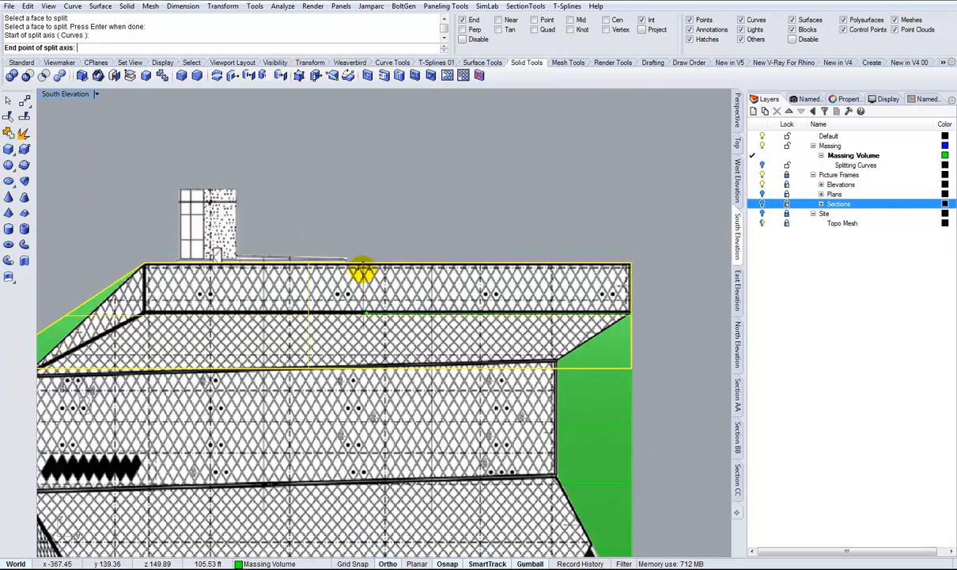
scroll(337, 283, up, 1)
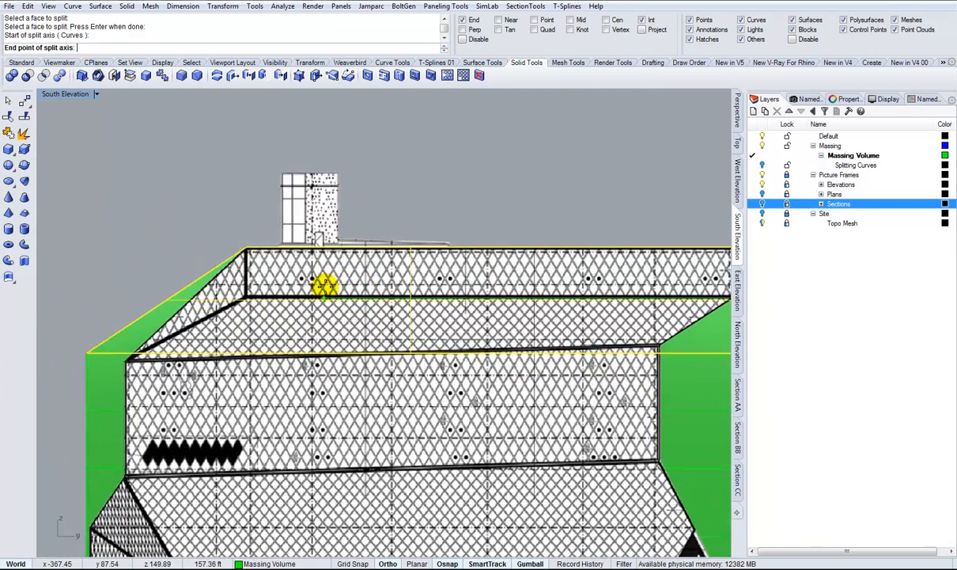
scroll(320, 284, up, 3)
scroll(184, 293, up, 4)
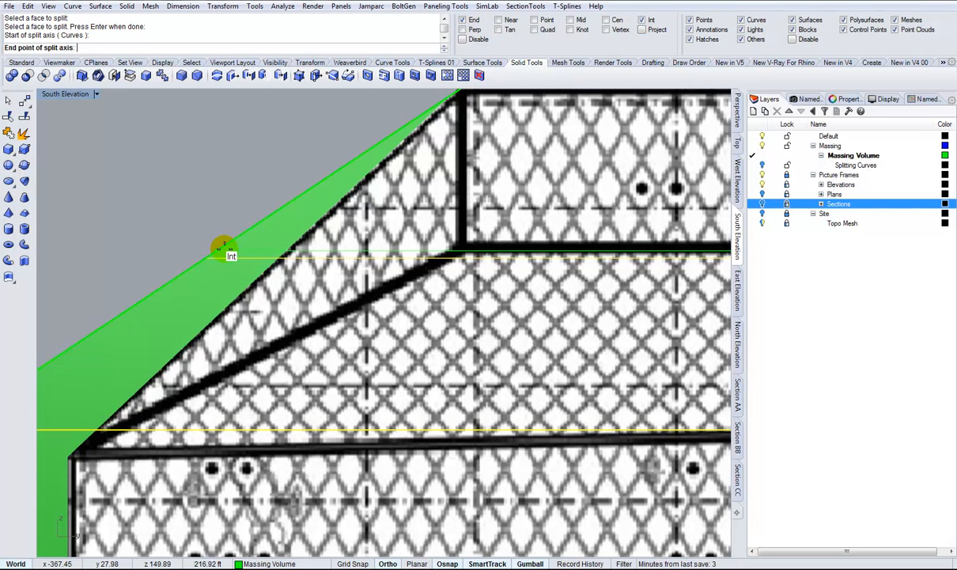
click(213, 241)
Add a vertical split axis of 19.63 ft from the face's upper left roof corner down to the horizontal split line
scroll(221, 216, down, 5)
scroll(241, 244, up, 1)
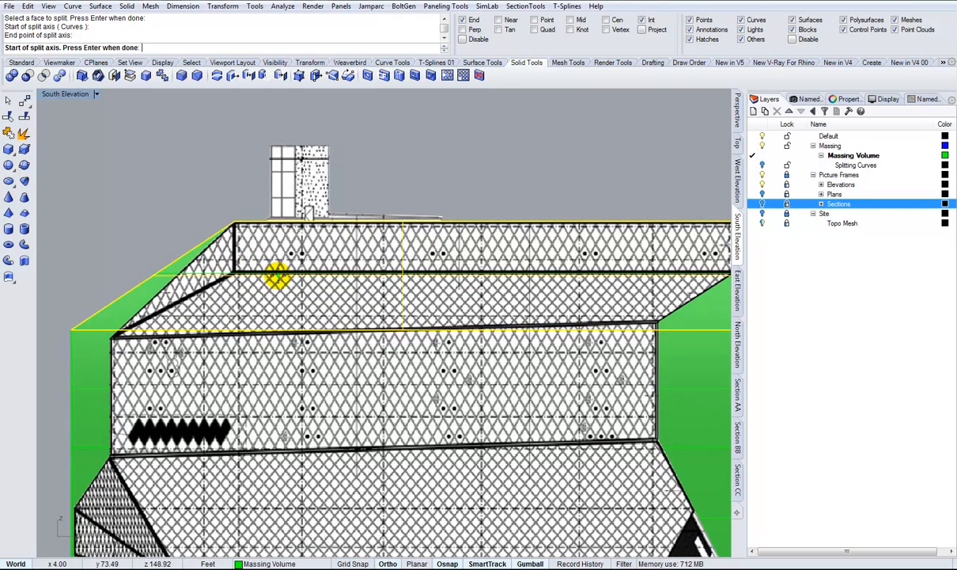
scroll(189, 289, up, 1)
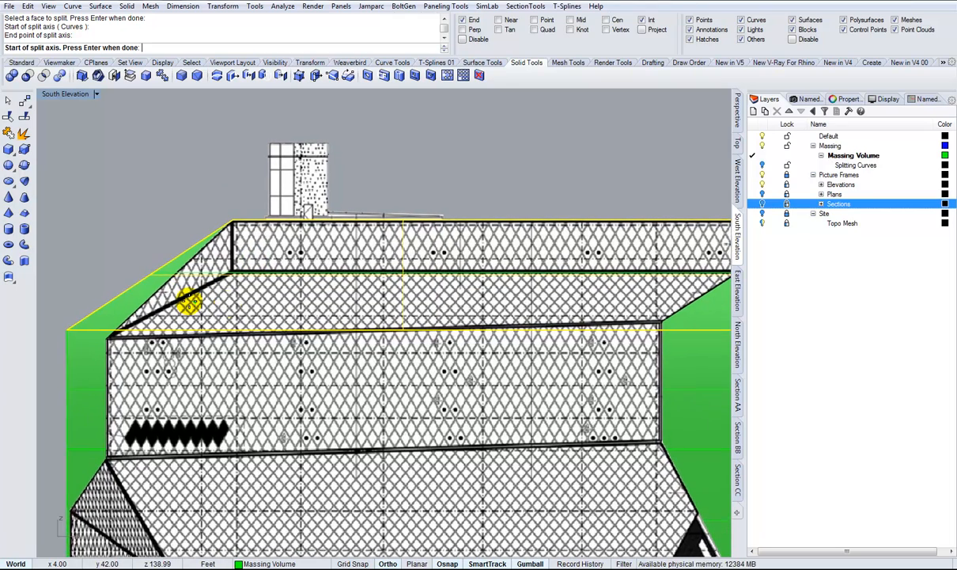
scroll(185, 293, down, 2)
scroll(268, 287, up, 4)
scroll(268, 287, up, 2)
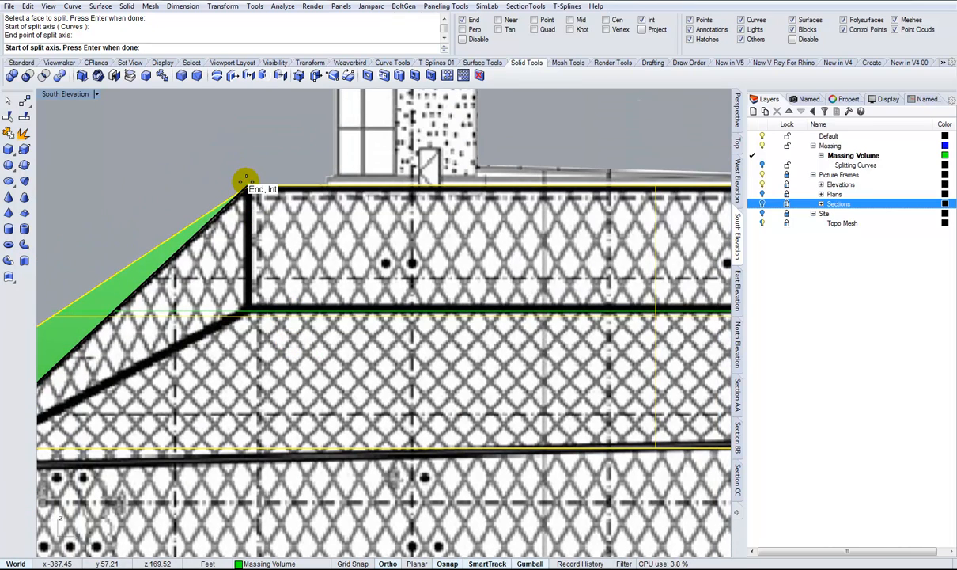
click(246, 183)
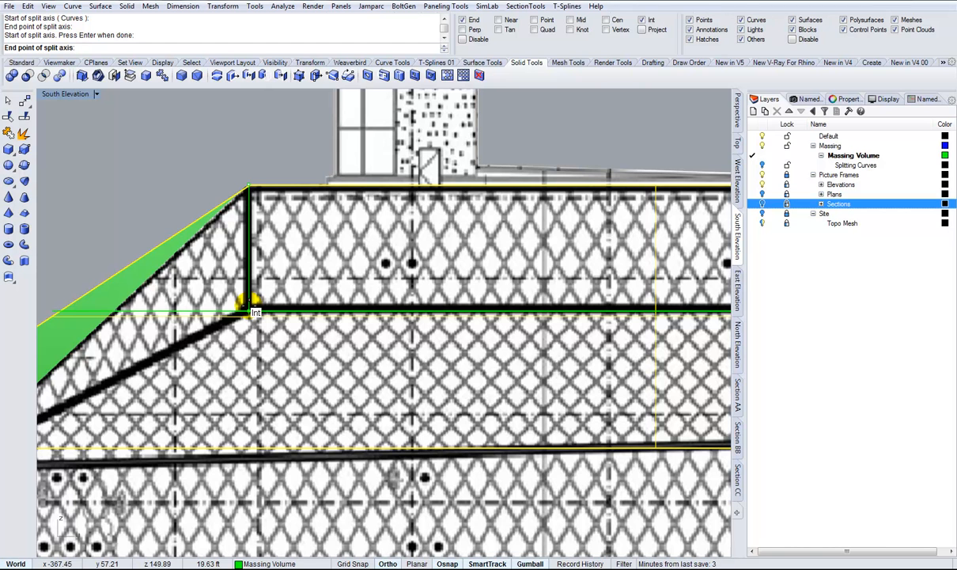
scroll(255, 313, down, 1)
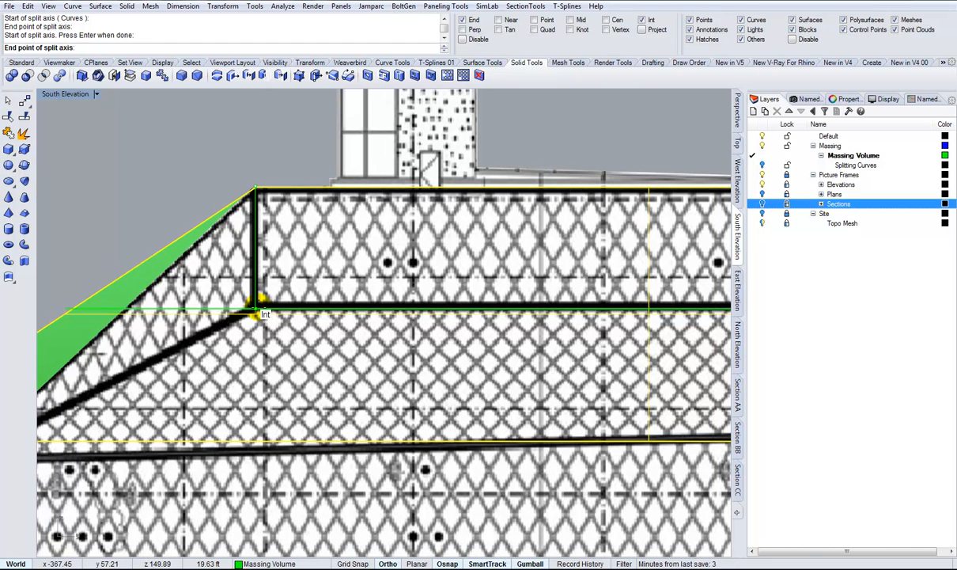
click(255, 309)
Add a diagonal split axis from the intersection of the two split lines to the face's lower left corner and finish the face split
scroll(332, 317, down, 1)
right_drag(332, 321, 393, 316)
right_drag(348, 372, 368, 325)
scroll(368, 325, up, 2)
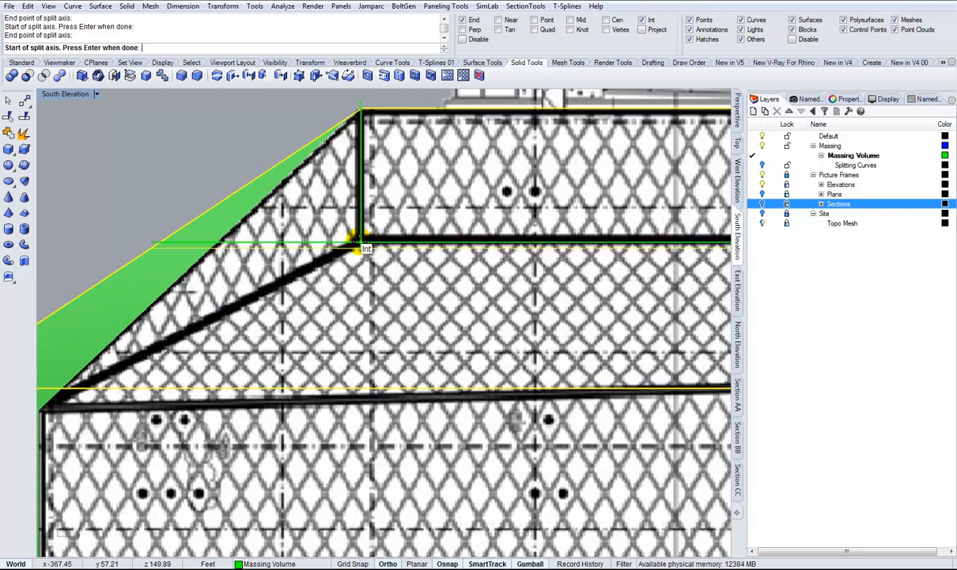
click(361, 241)
scroll(323, 252, down, 2)
right_drag(323, 252, 385, 236)
scroll(384, 235, down, 1)
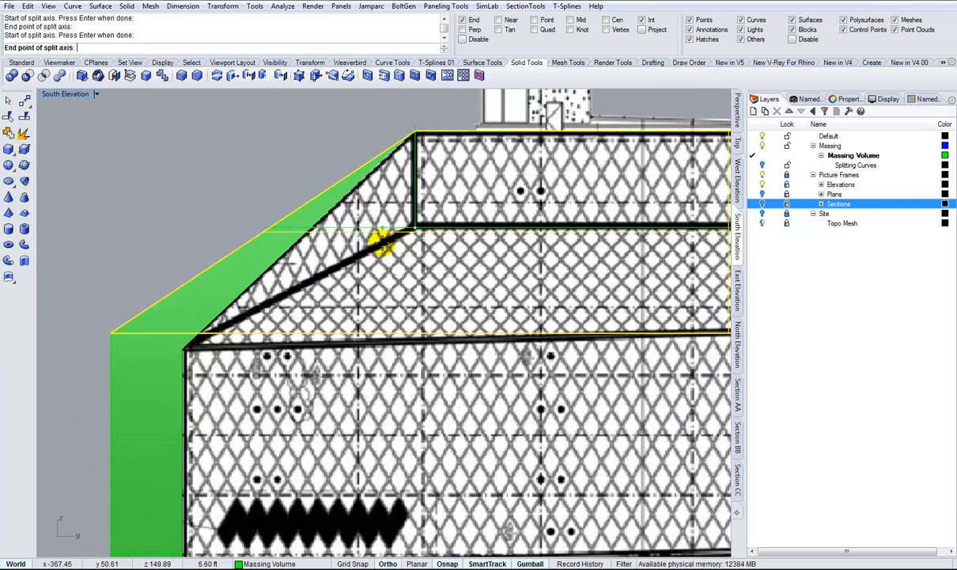
click(109, 330)
scroll(180, 202, down, 3)
right_drag(181, 202, 177, 173)
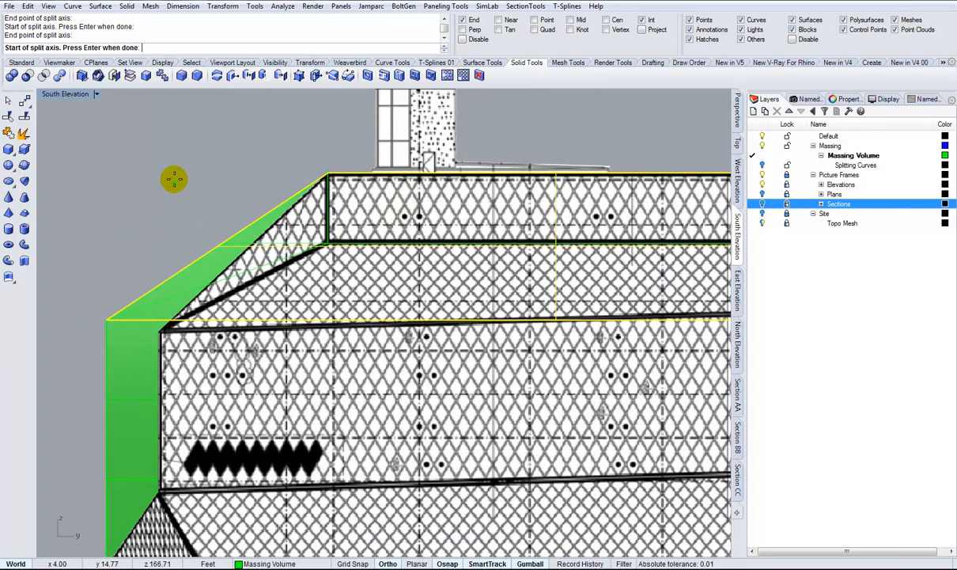
key(Return)
With Merge Face, join the two pieces beside the upper sloped left edge of the south side into one triangular corner face
scroll(213, 336, up, 5)
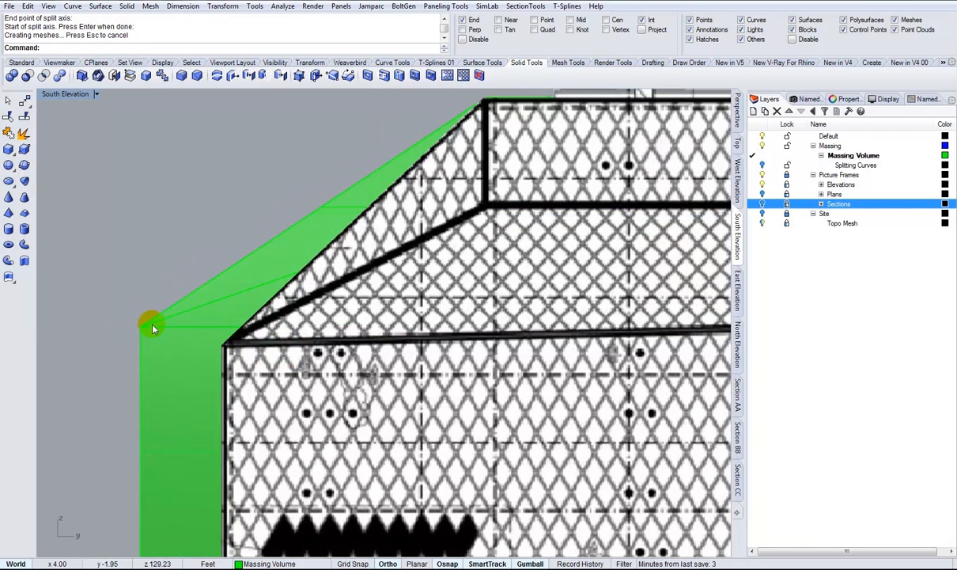
scroll(153, 329, up, 5)
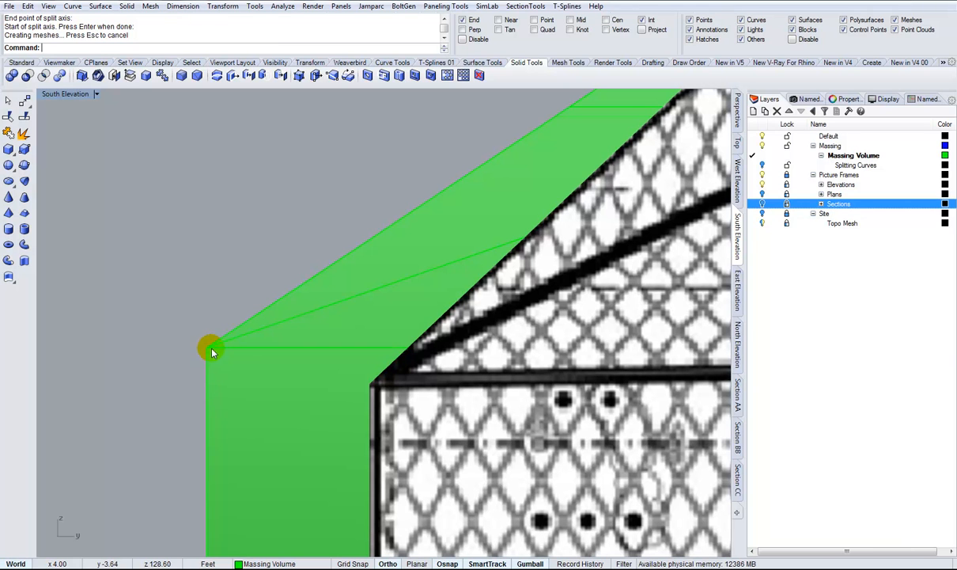
scroll(277, 340, down, 5)
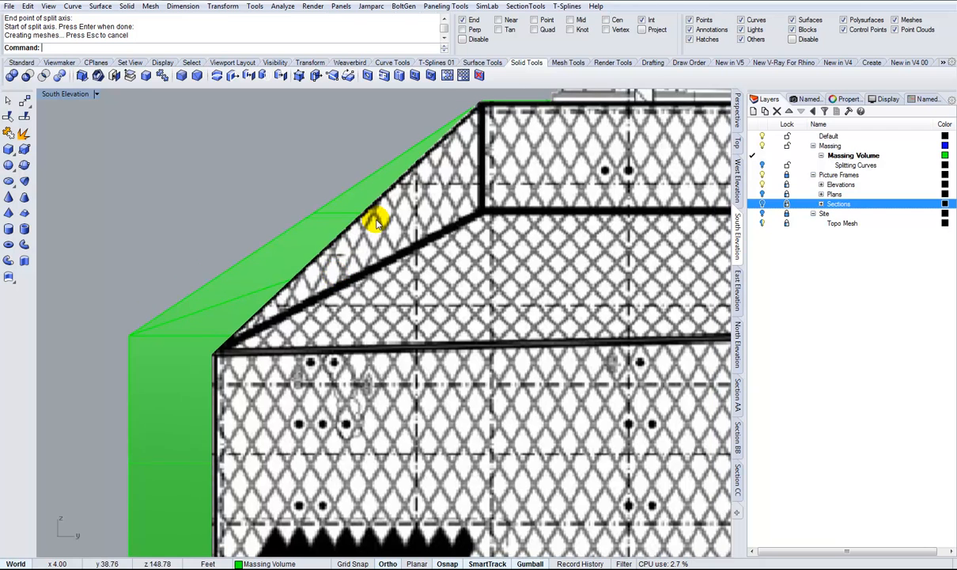
right_drag(376, 220, 327, 211)
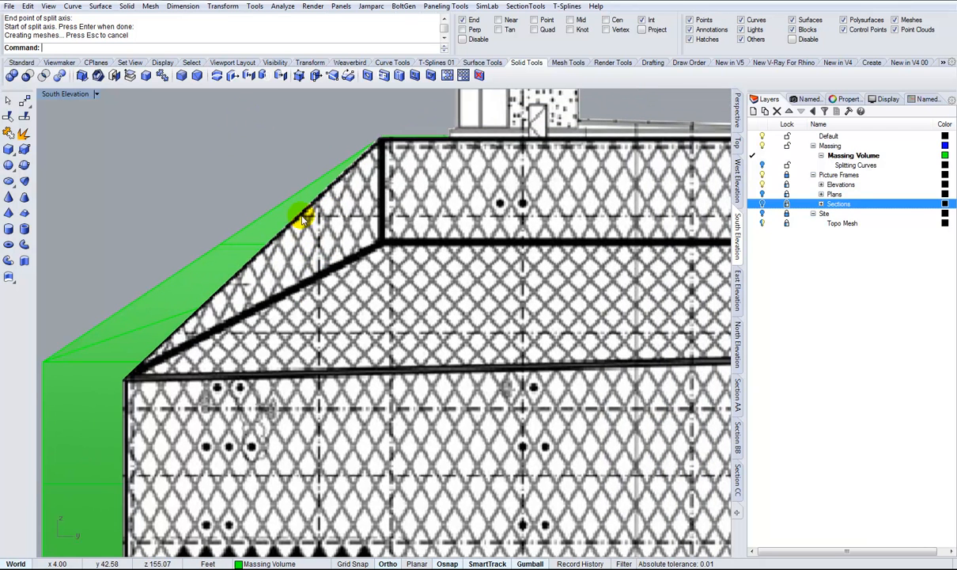
scroll(248, 220, down, 1)
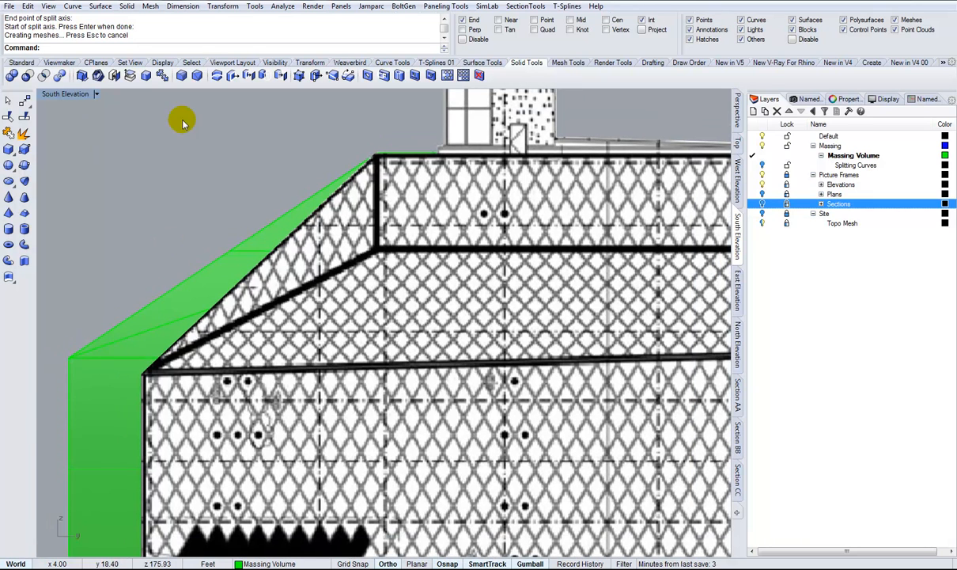
click(125, 8)
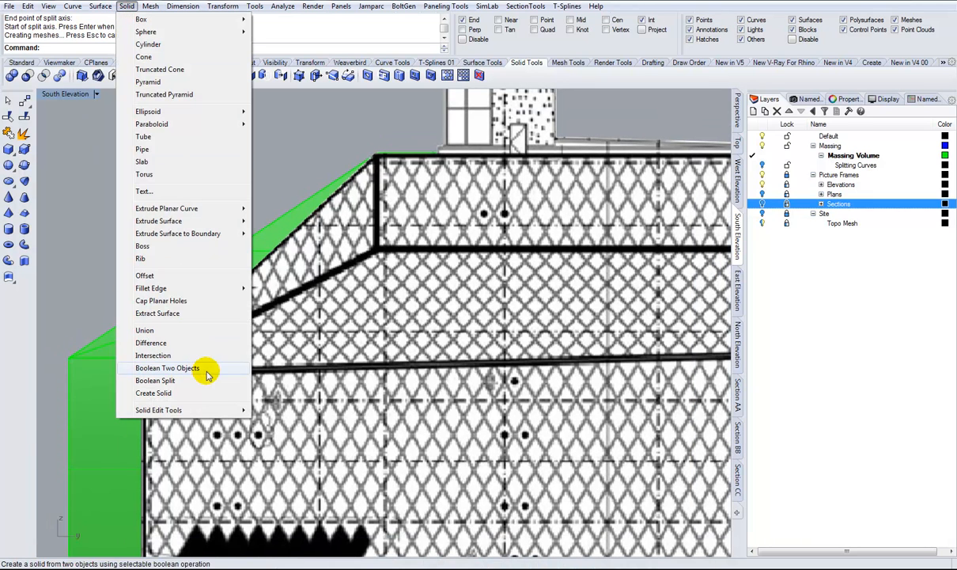
mouse_move(217, 412)
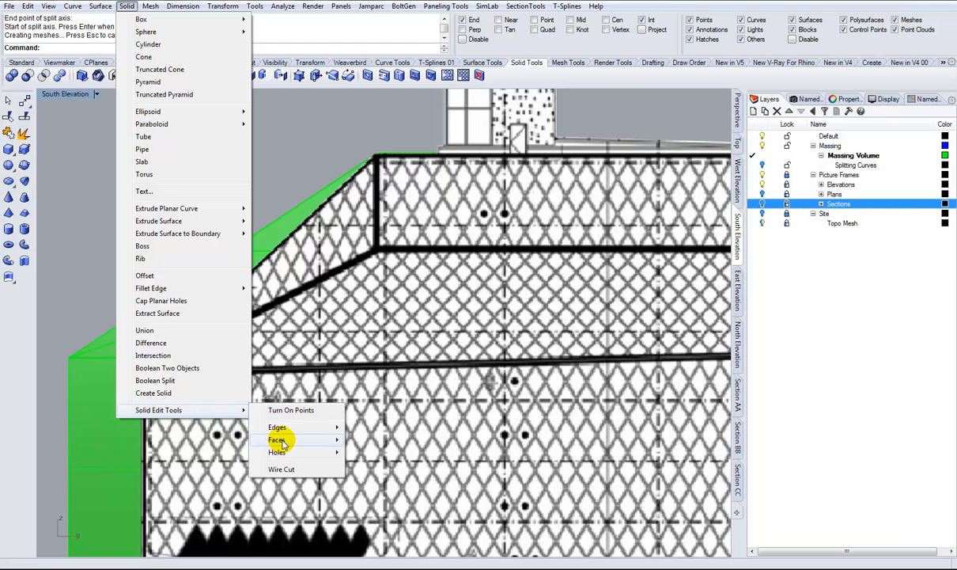
mouse_move(289, 439)
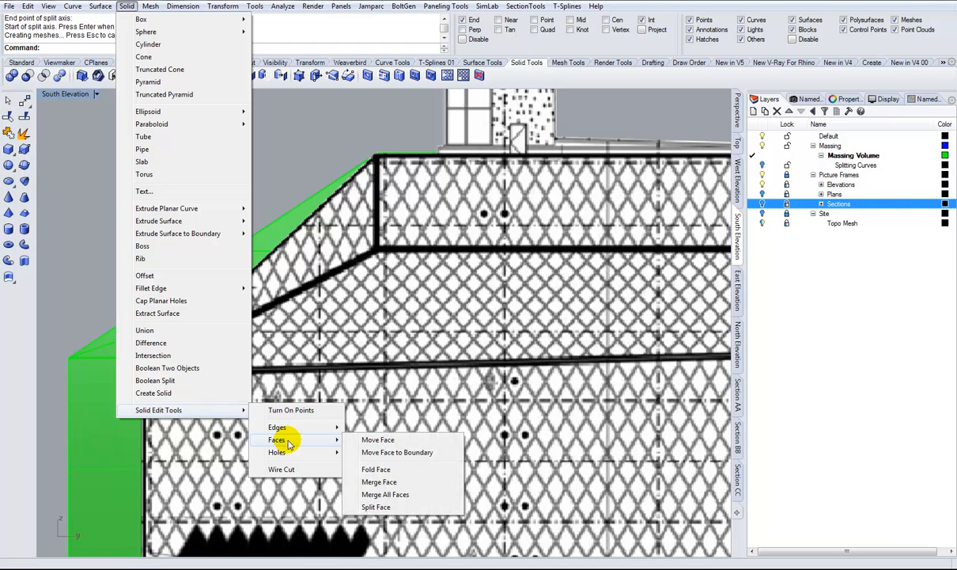
click(378, 482)
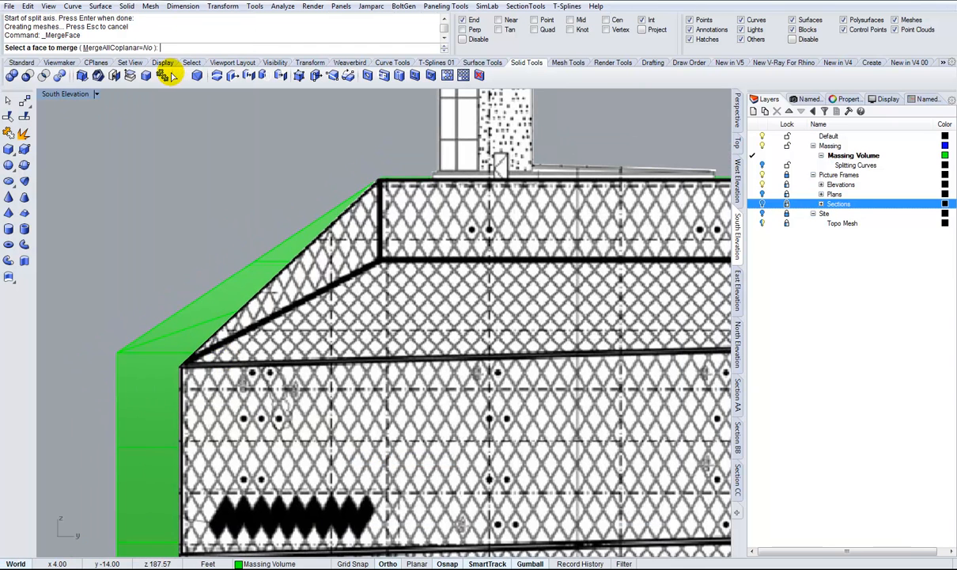
scroll(238, 245, up, 2)
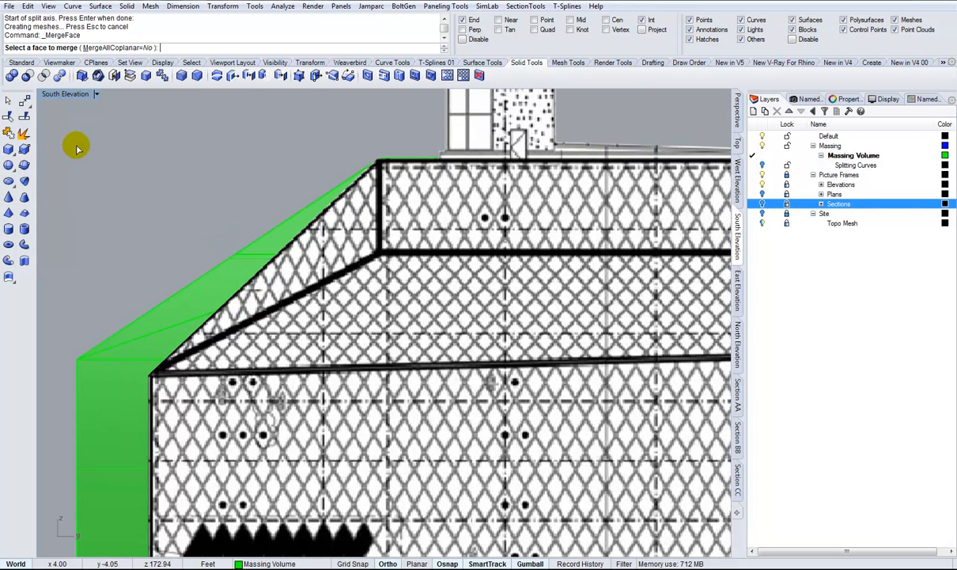
scroll(233, 296, up, 1)
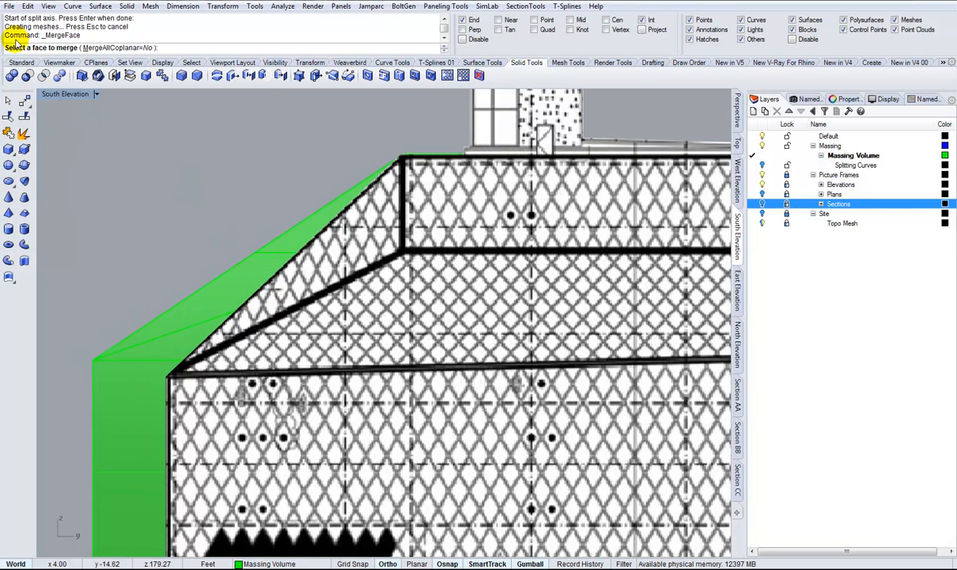
scroll(242, 288, down, 1)
click(242, 288)
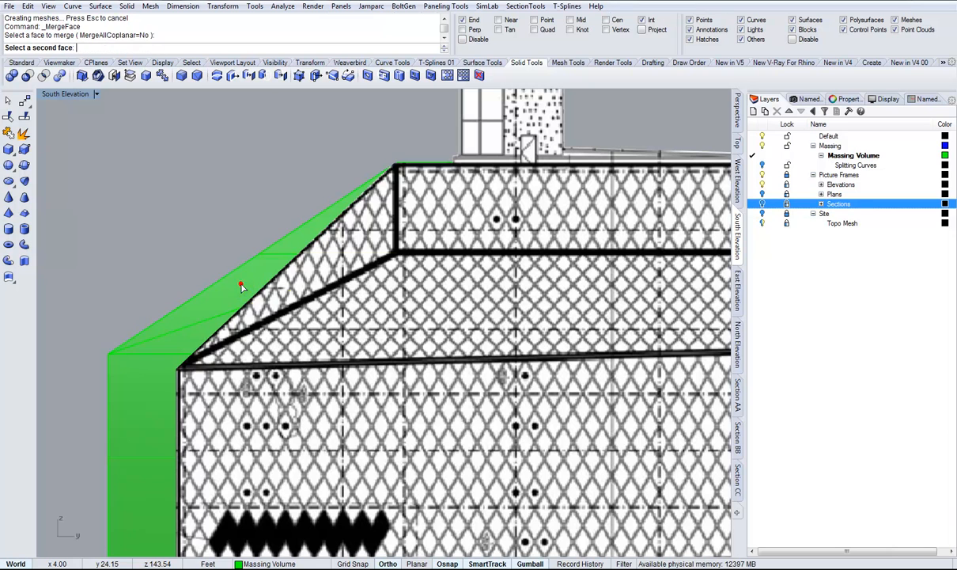
click(271, 255)
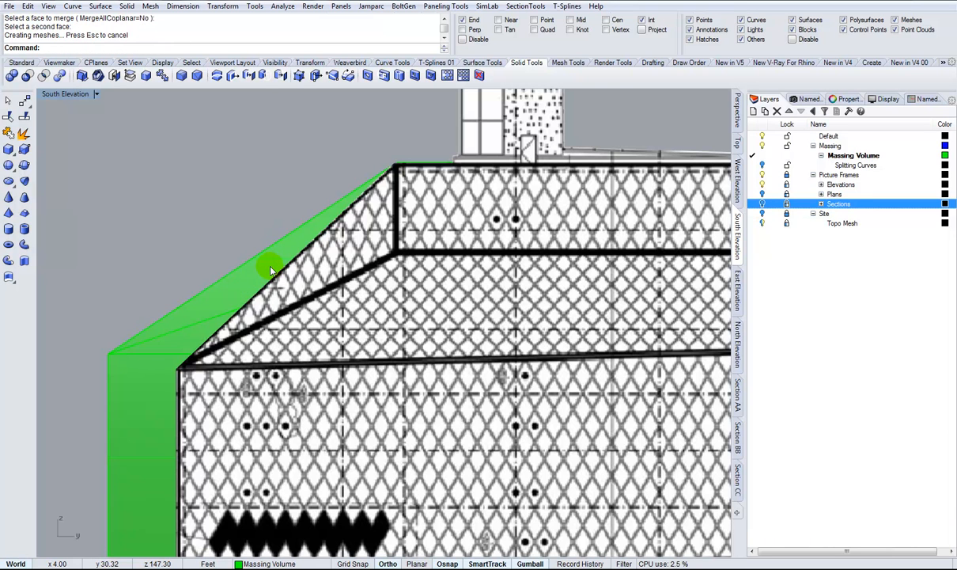
Hide the Picture Frames layer and check the split by selecting the upper strip, the triangular corner face and the face below individually
scroll(270, 268, down, 2)
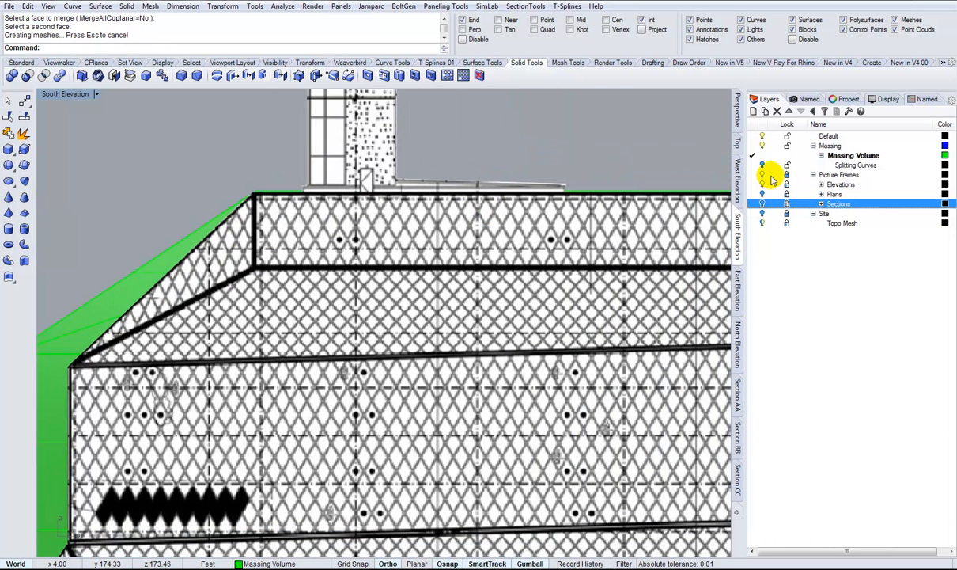
click(762, 175)
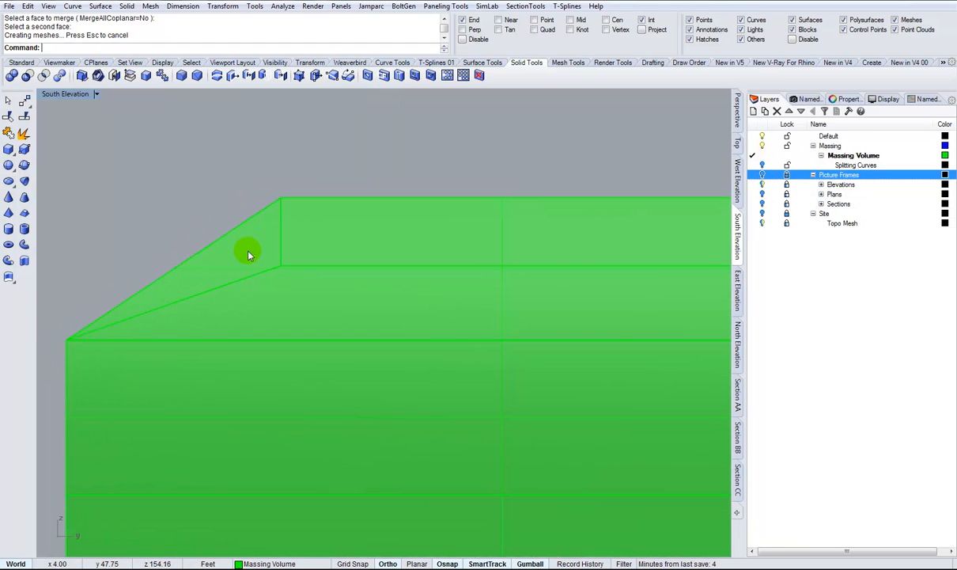
scroll(306, 217, down, 1)
scroll(310, 280, up, 1)
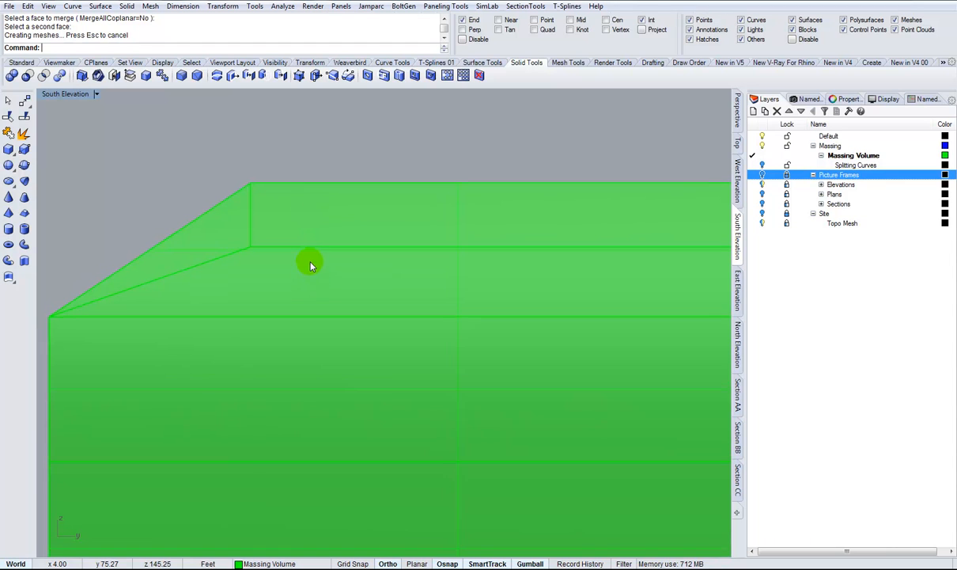
ctrl+shift+click(368, 218)
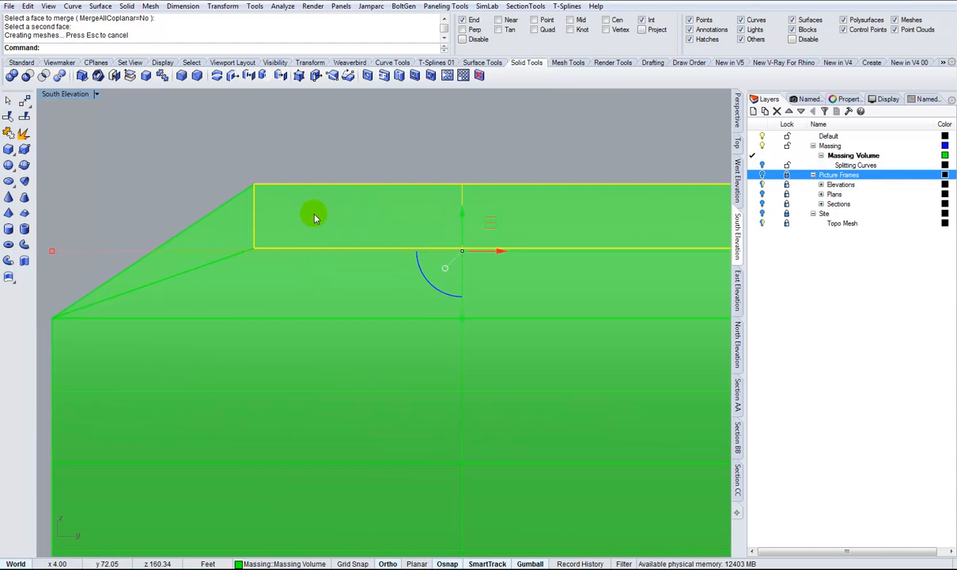
click(210, 182)
ctrl+shift+click(231, 226)
click(204, 166)
ctrl+shift+click(269, 273)
click(205, 175)
Examine the massing volume in perspective, comparing the split faces on the upper south side with the adjoining east side
scroll(290, 239, down, 3)
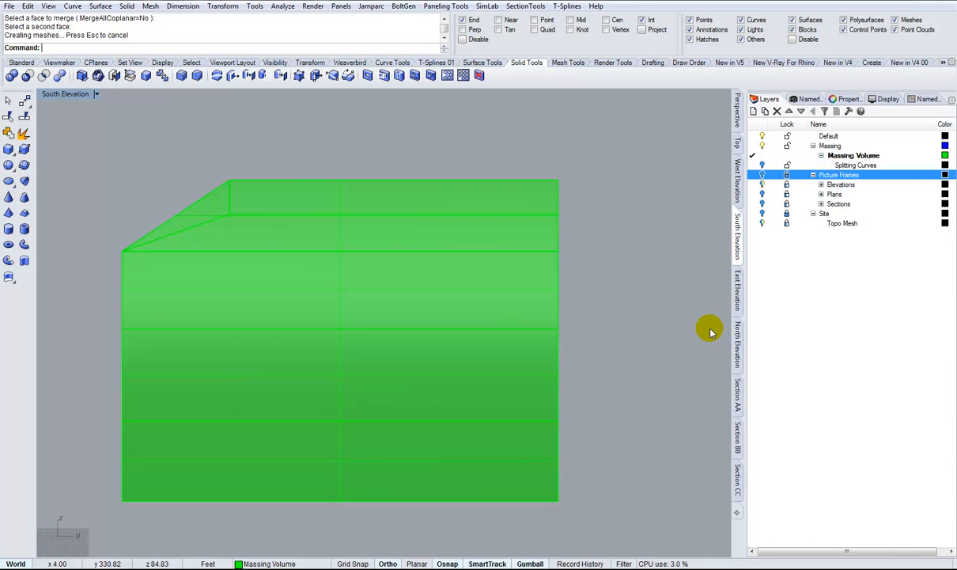
click(738, 297)
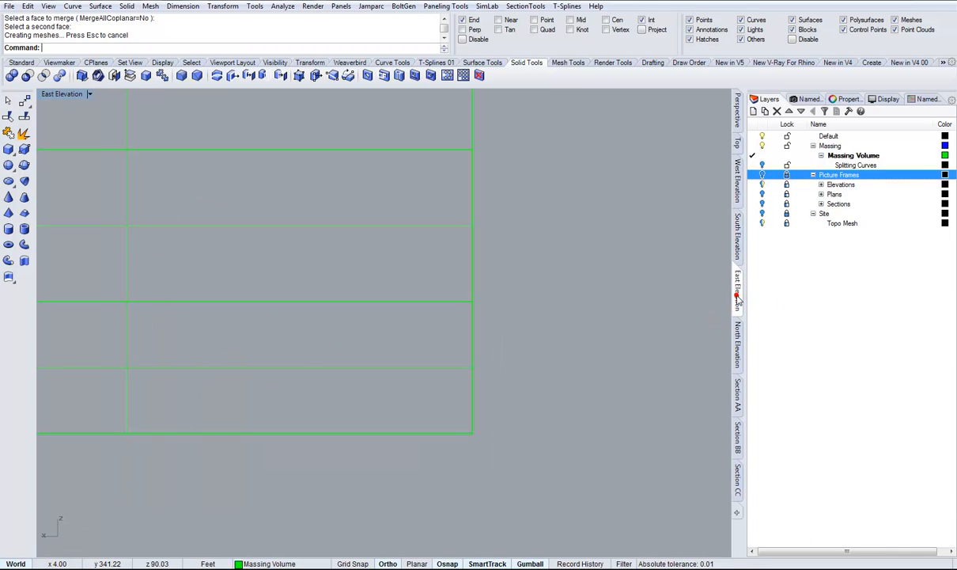
double_click(87, 94)
double_click(520, 96)
mouse_move(523, 265)
right_down()
mouse_move(494, 280)
mouse_move(509, 273)
mouse_move(209, 261)
right_up()
scroll(493, 280, up, 3)
right_drag(289, 212, 354, 272)
scroll(351, 272, up, 5)
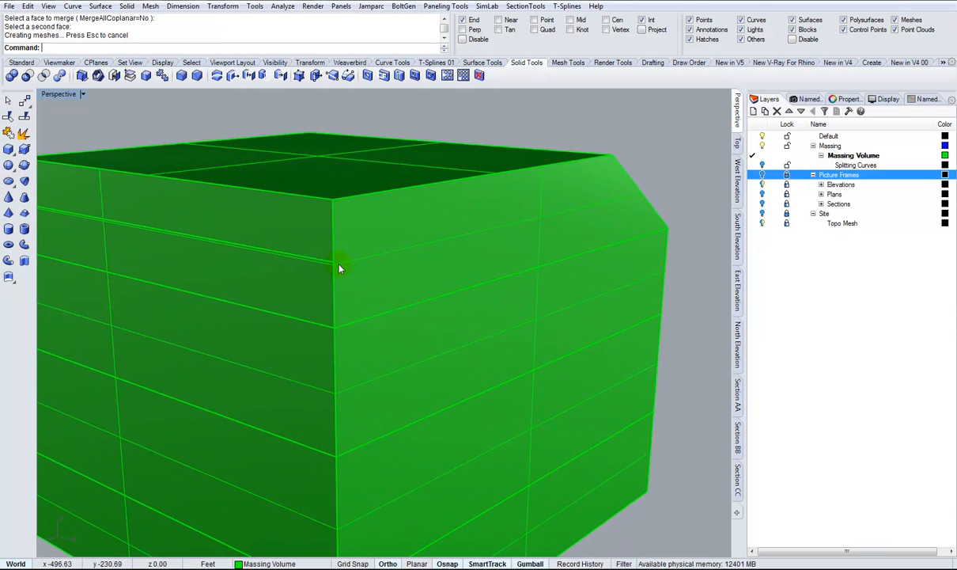
right_drag(339, 270, 333, 233)
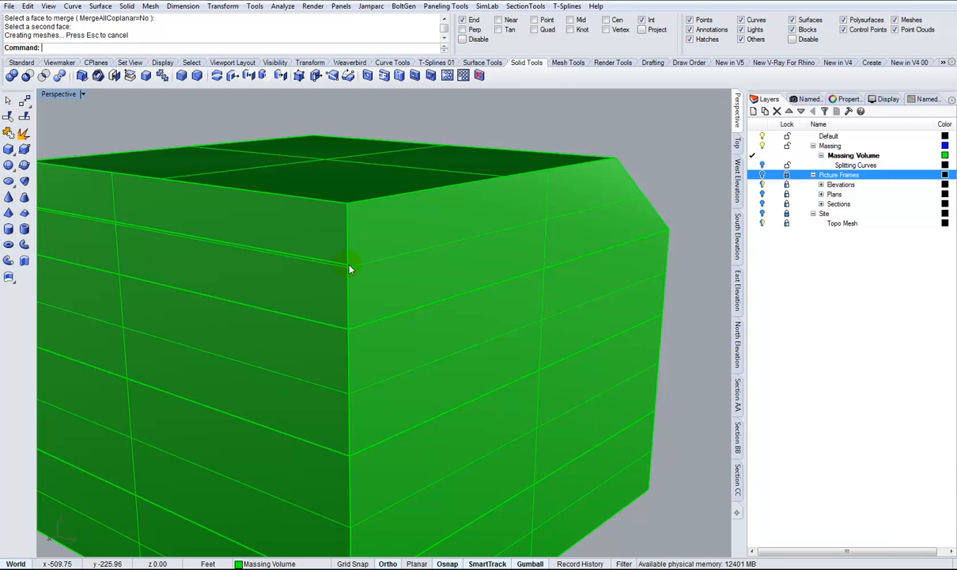
scroll(390, 257, down, 6)
scroll(383, 190, up, 3)
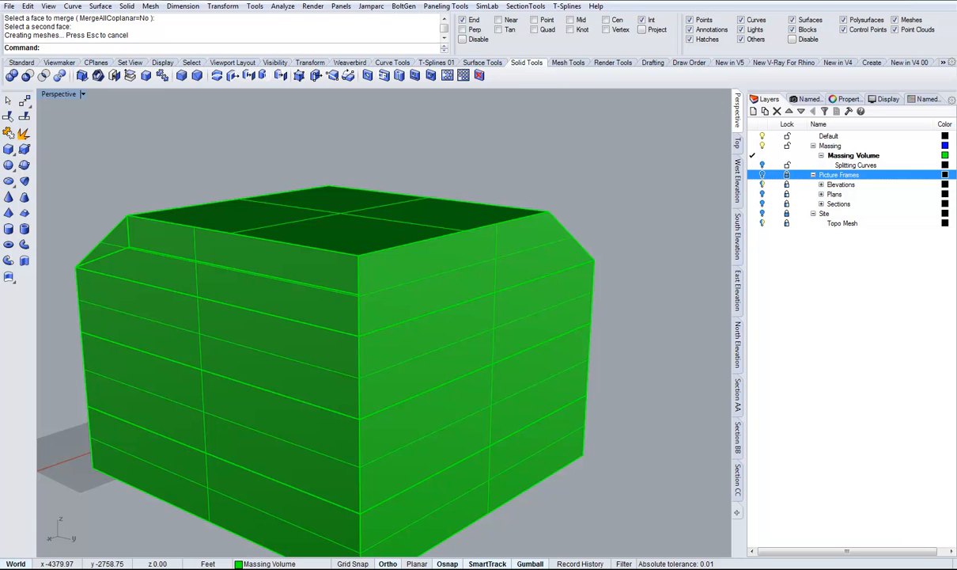
scroll(621, 152, down, 4)
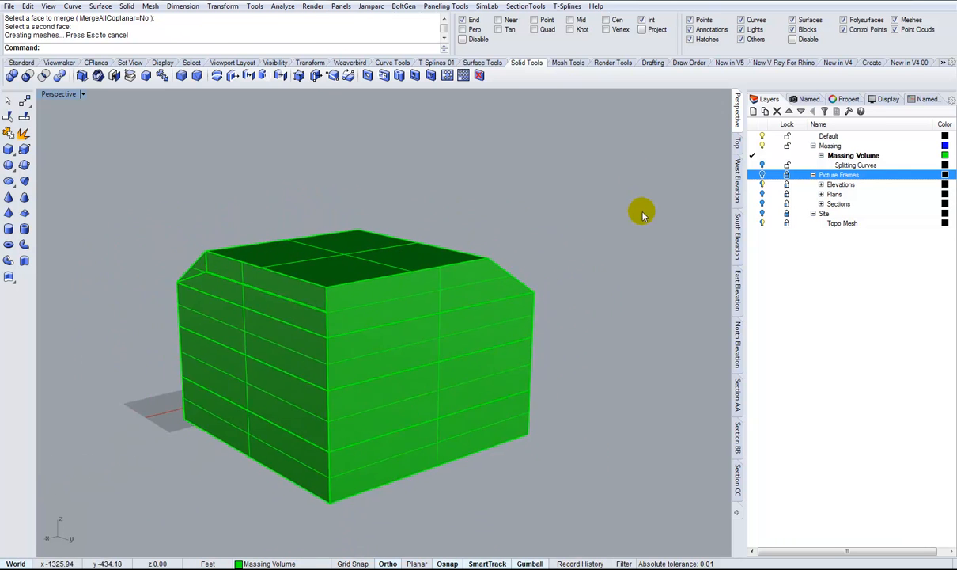
scroll(379, 299, up, 3)
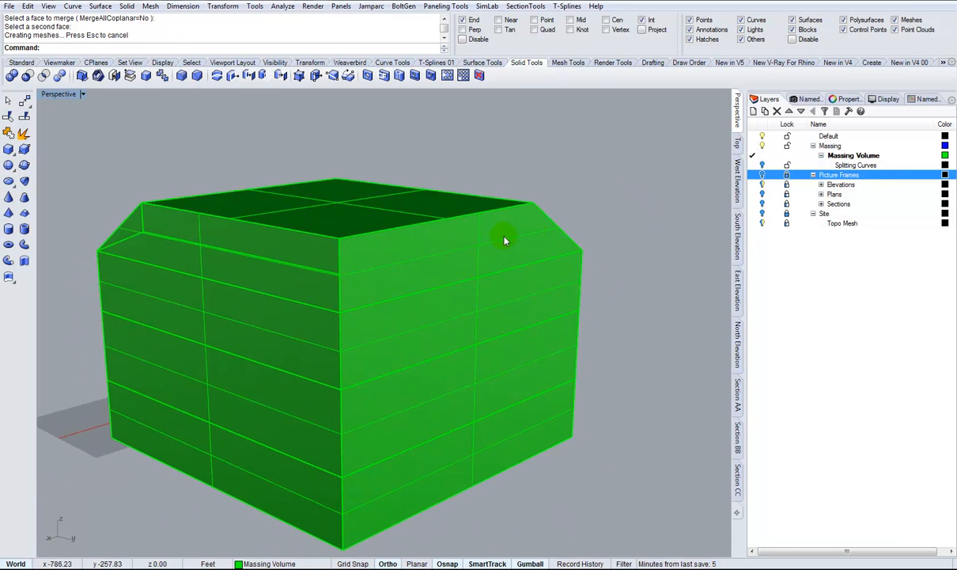
mouse_move(444, 230)
right_down()
mouse_move(547, 250)
mouse_move(324, 363)
mouse_move(175, 331)
mouse_move(500, 299)
mouse_move(532, 309)
mouse_move(411, 278)
right_up()
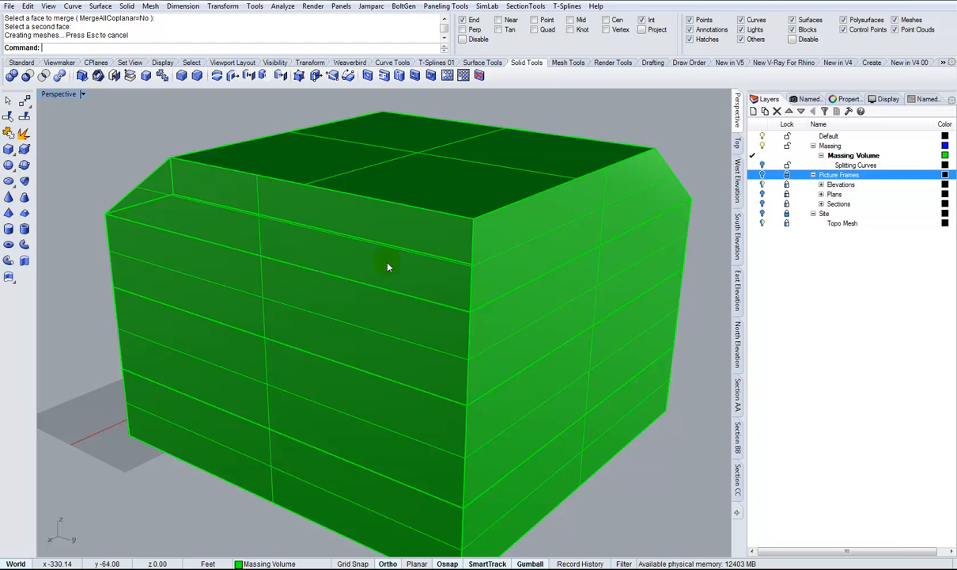
Move the upper strip face of the south side outward along the X axis so it overhangs the walls below
ctrl+shift+click(401, 229)
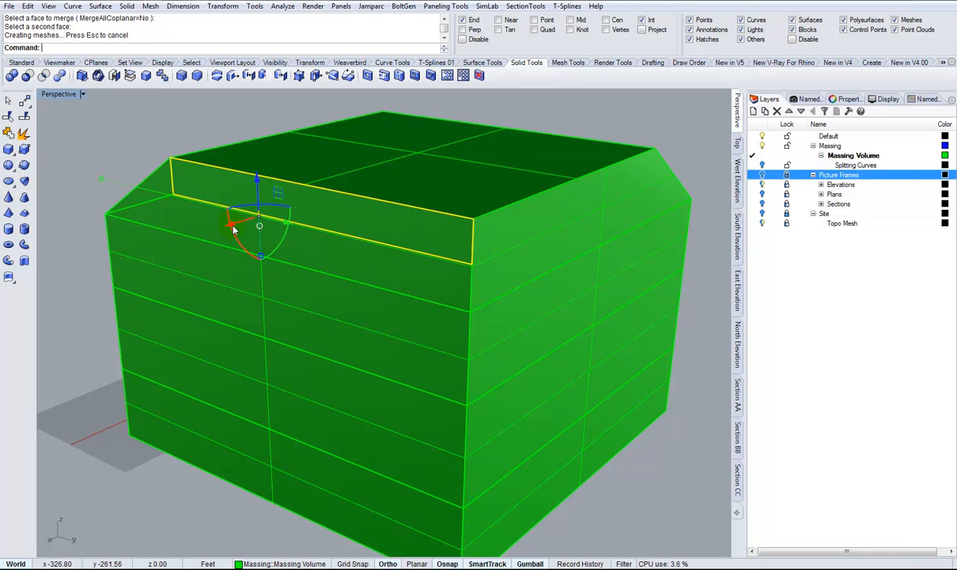
mouse_move(229, 227)
mouse_down()
mouse_move(215, 230)
mouse_move(242, 226)
mouse_up()
scroll(464, 253, up, 5)
shift+right_drag(357, 235, 388, 193)
scroll(412, 248, down, 3)
Turn surface isocurves off in the shaded perspective view to show only the true edges, and turn them back on
right_drag(412, 242, 823, 115)
click(883, 102)
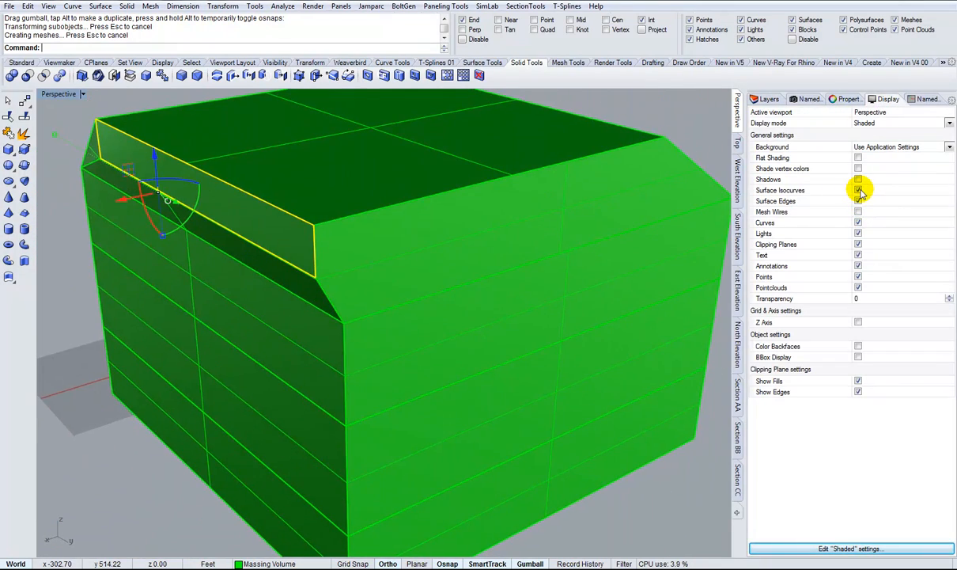
click(860, 190)
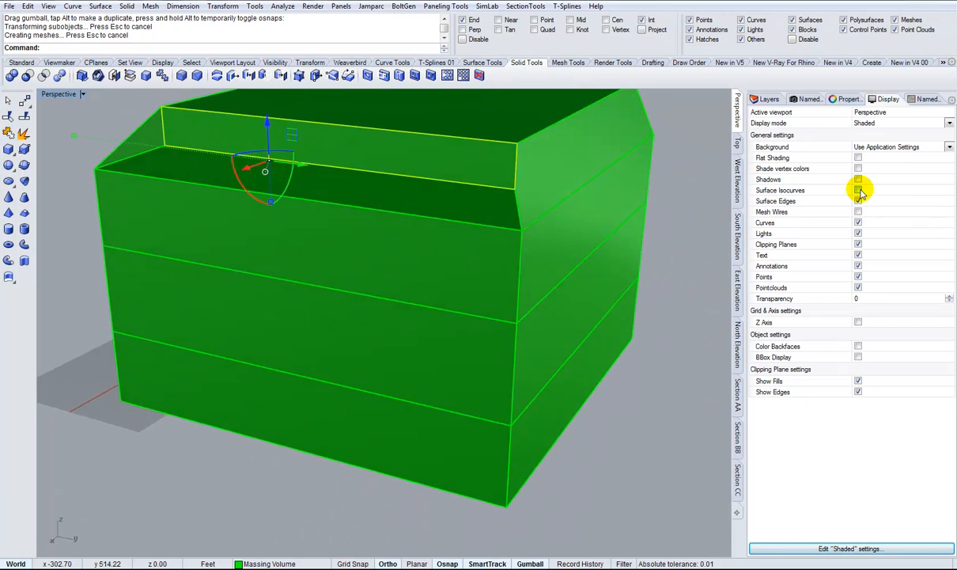
click(858, 191)
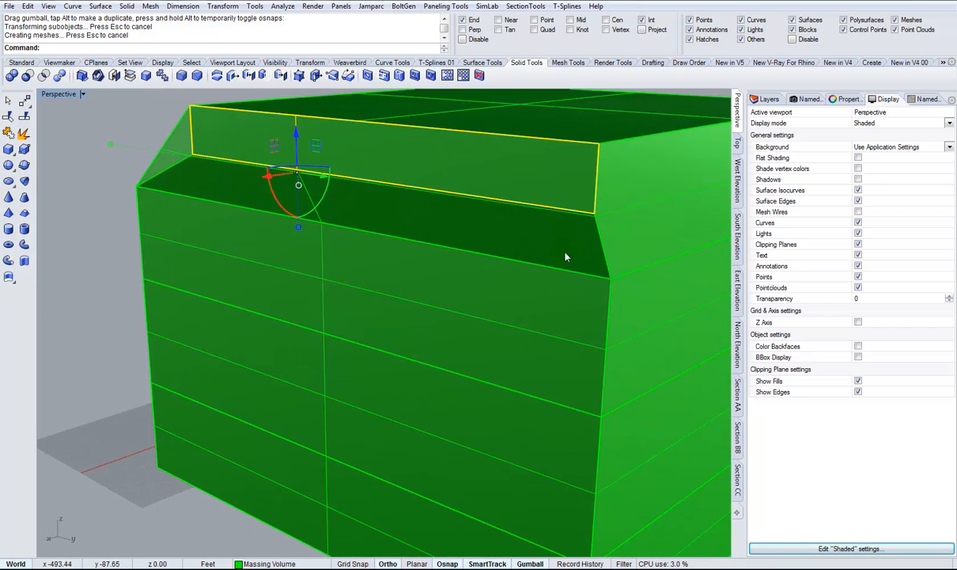
Set the East Elevation view to Shaded, check the overhanging face's profile there and clear the face selection
right_drag(587, 267, 280, 268)
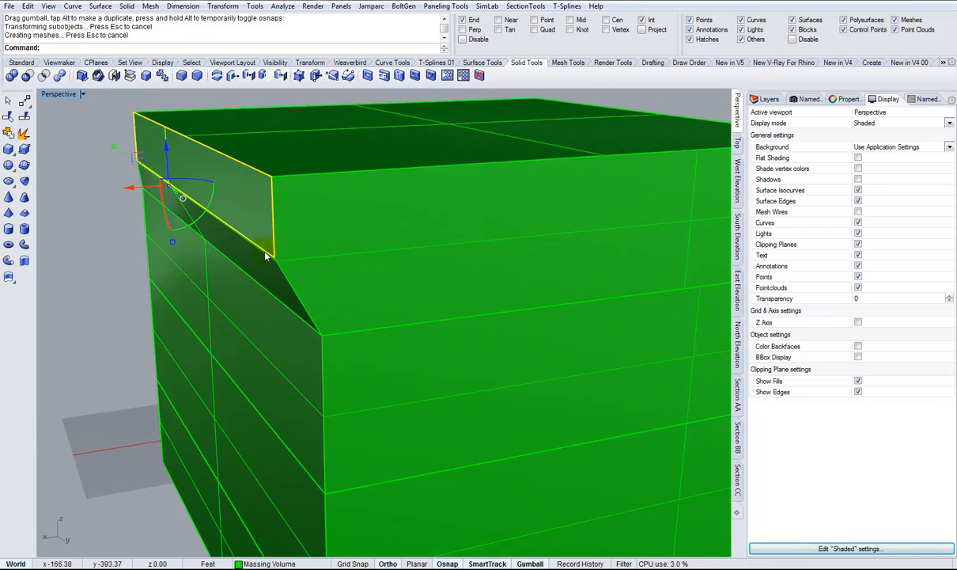
right_drag(312, 329, 711, 278)
click(737, 291)
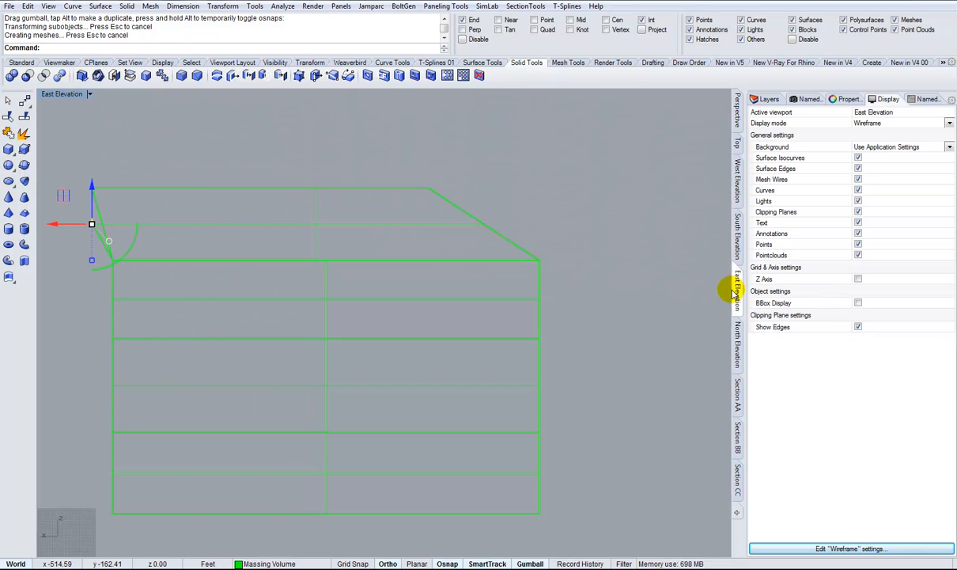
click(90, 94)
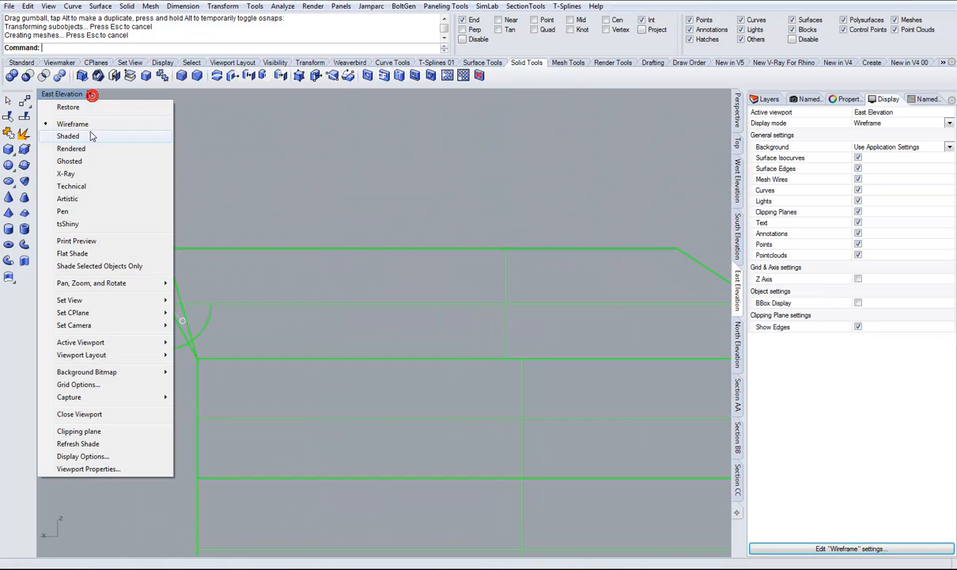
click(68, 136)
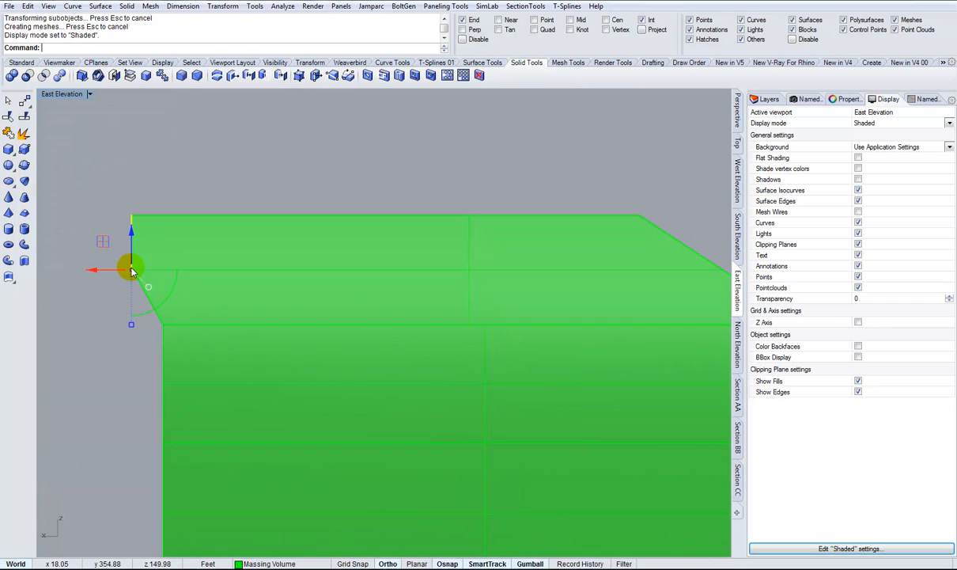
scroll(131, 273, down, 2)
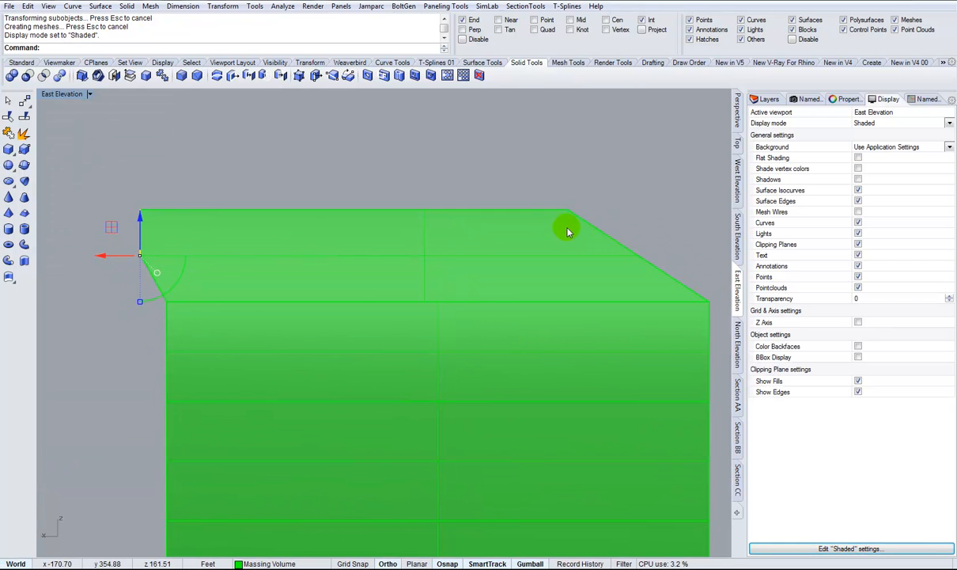
scroll(625, 229, down, 2)
click(600, 192)
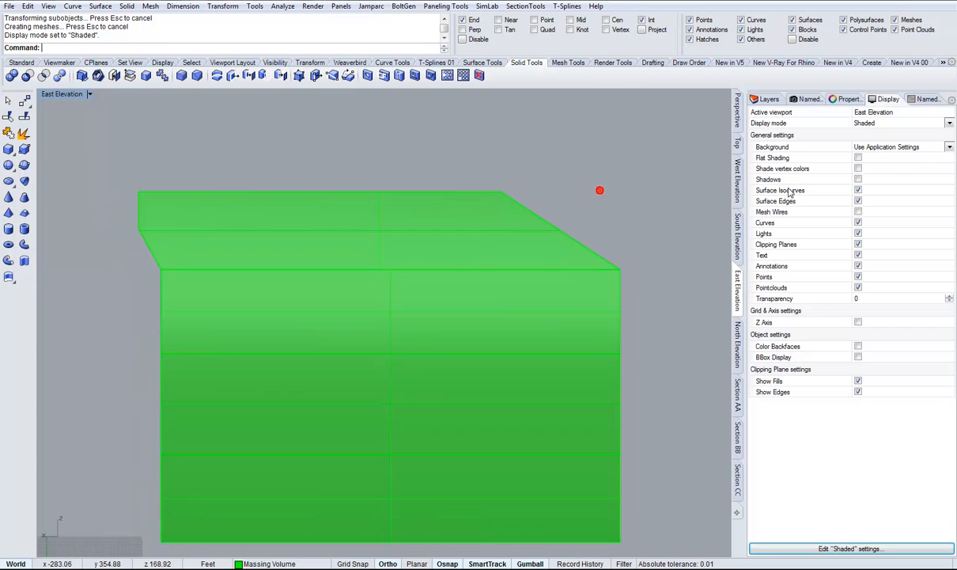
Turn on the Picture Frames layer and compare the upper part of the massing volume with the east elevation drawing
click(761, 99)
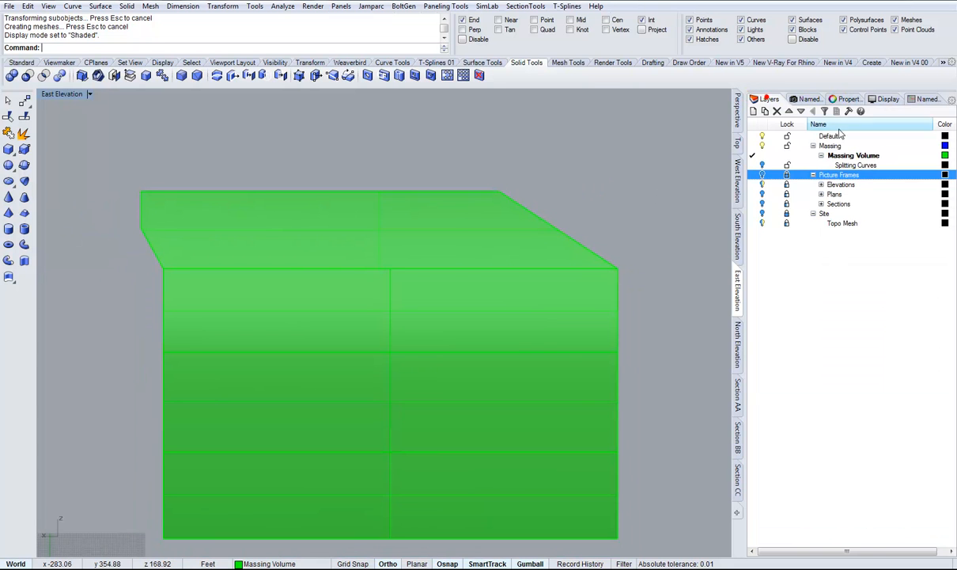
click(763, 176)
scroll(763, 178, up, 4)
right_drag(391, 216, 339, 201)
right_drag(548, 188, 446, 182)
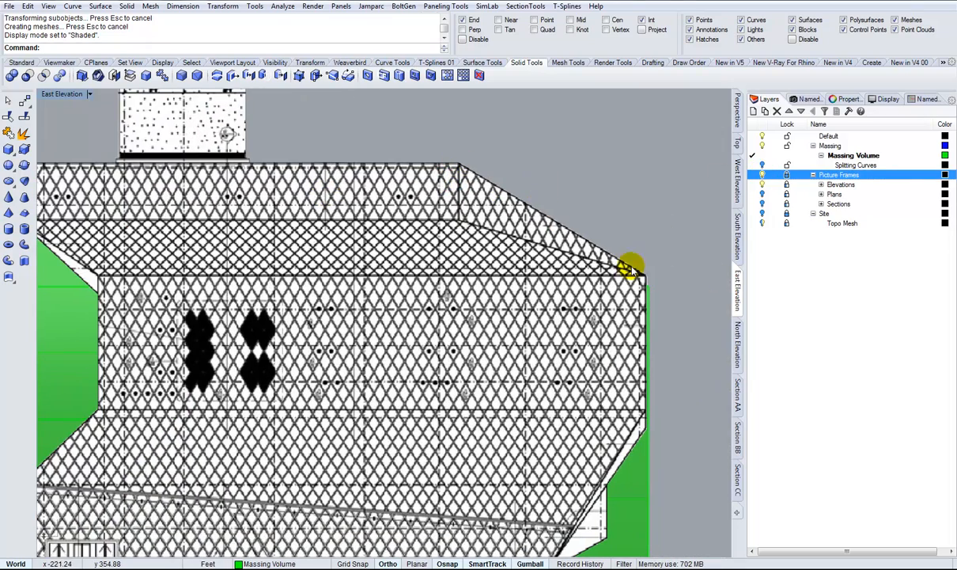
scroll(481, 231, down, 3)
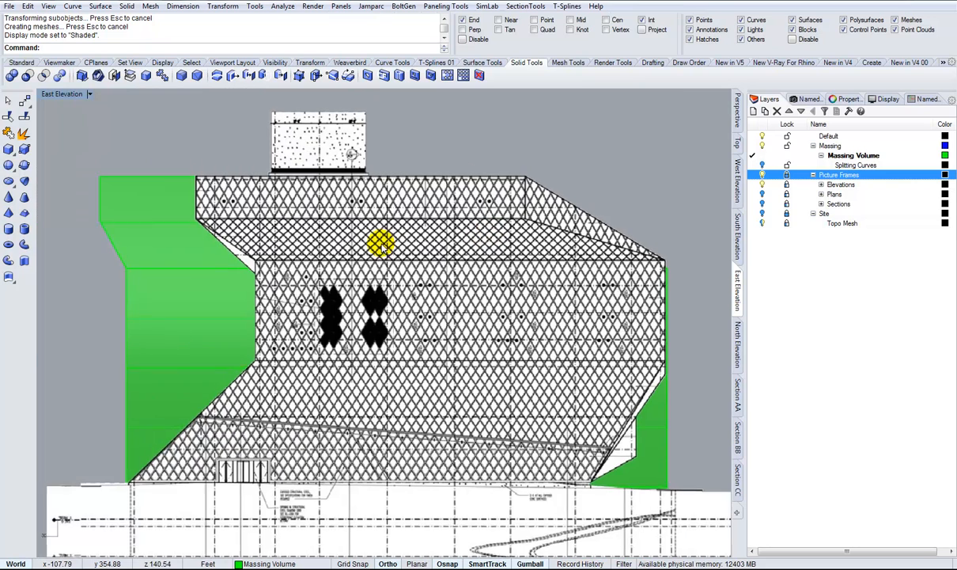
scroll(380, 233, up, 1)
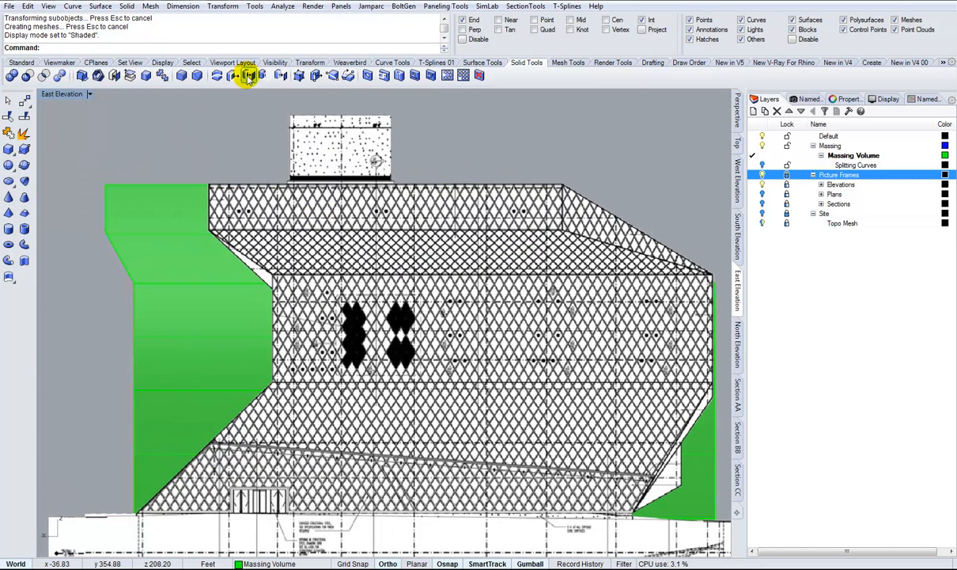
Start a SplitFace on the upper east face with a horizontal axis from the overhang's lower corner to the sloping roof edge
click(333, 77)
click(121, 222)
right_click(80, 210)
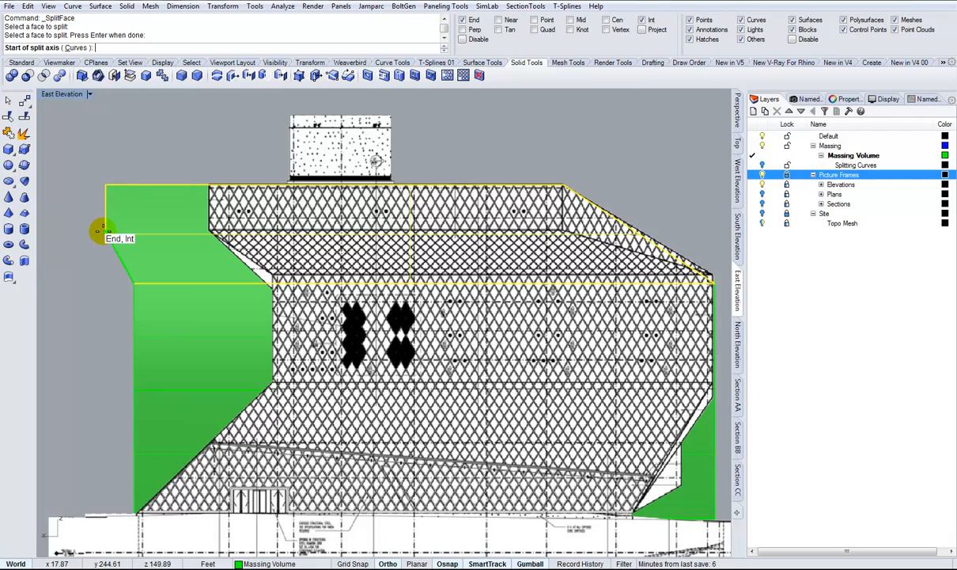
click(103, 230)
scroll(558, 202, up, 6)
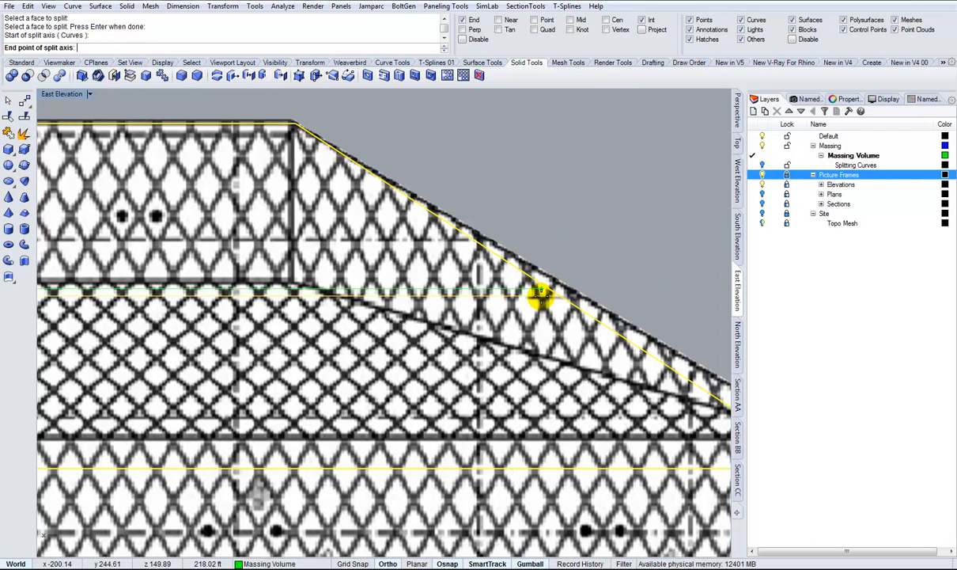
click(546, 287)
Add a vertical split axis from the roof corner to the horizontal one and a diagonal from there to the slope's lower end, finishing the split
scroll(385, 252, down, 5)
scroll(537, 284, up, 6)
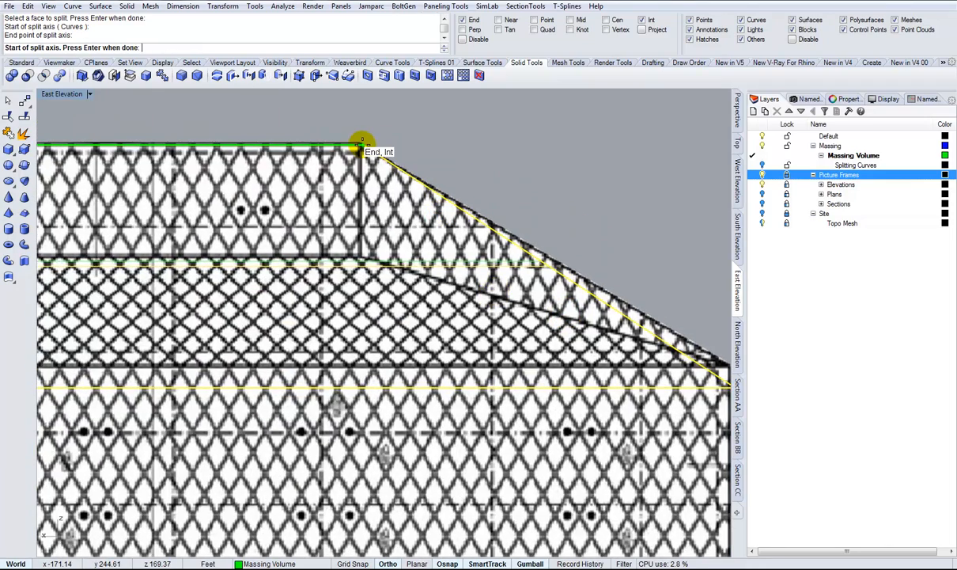
click(361, 145)
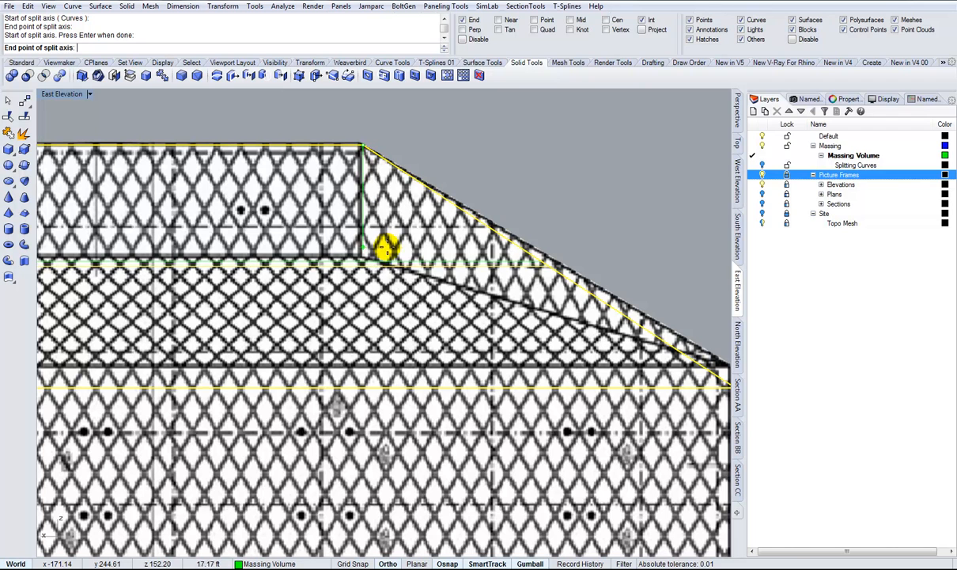
click(362, 262)
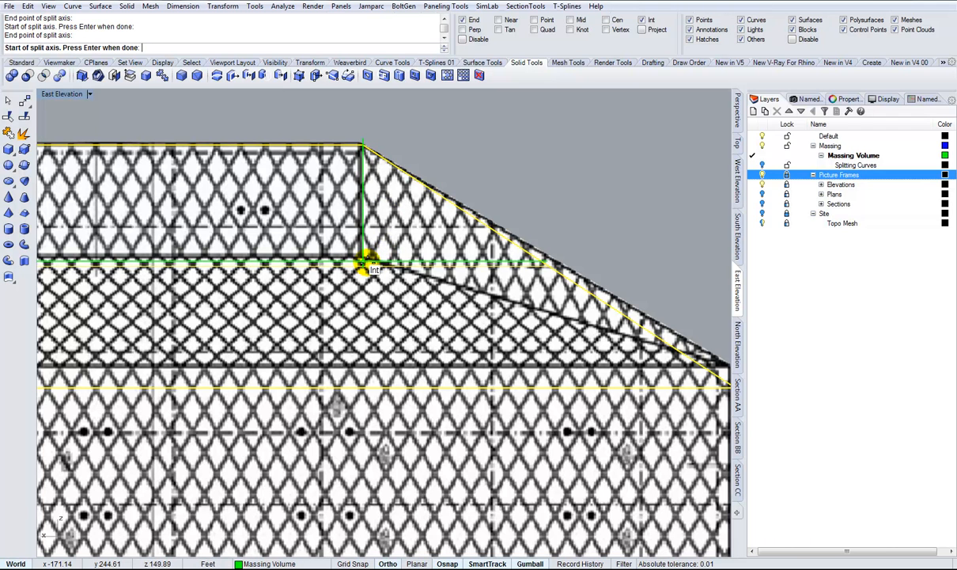
click(363, 262)
scroll(440, 312, down, 1)
right_drag(440, 313, 323, 234)
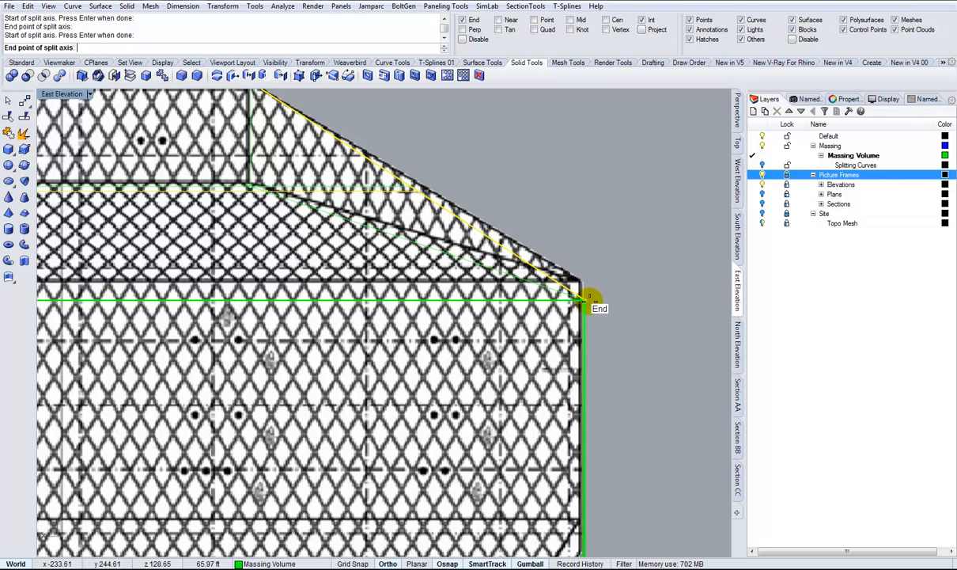
click(590, 297)
scroll(526, 202, down, 2)
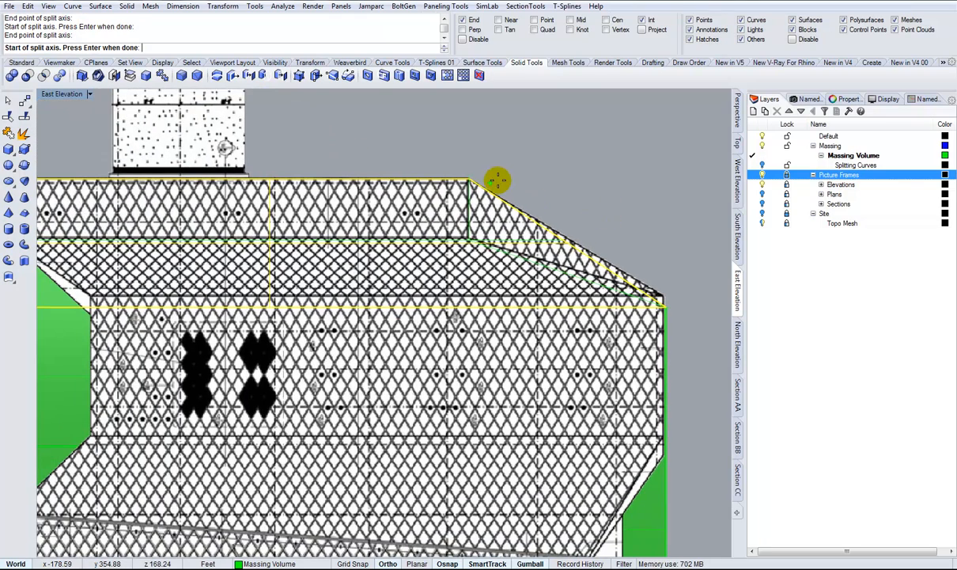
key(Return)
scroll(518, 174, down, 2)
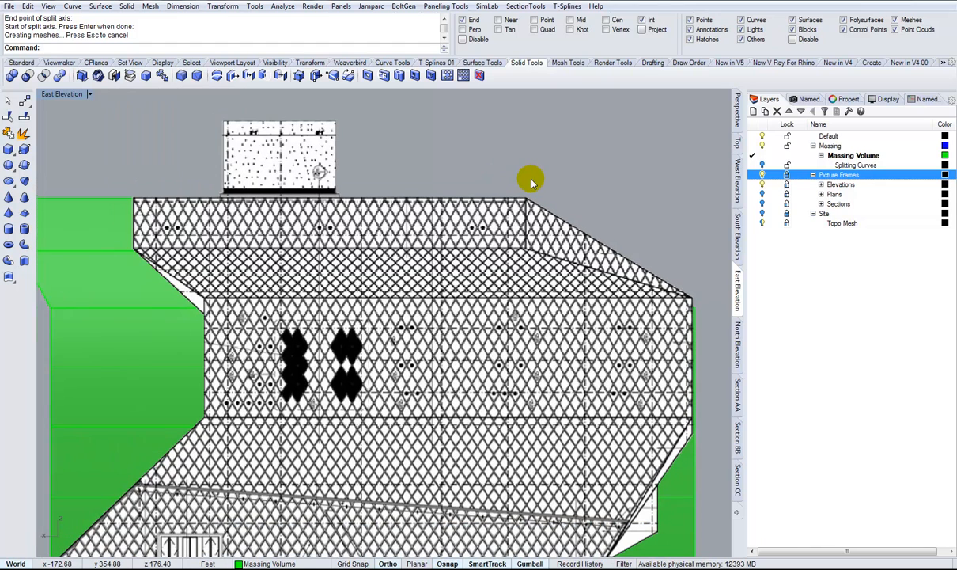
Hide the Picture Frames layer and merge the two small faces beneath the sloping roof edge on the upper east side
click(762, 174)
scroll(492, 216, down, 3)
scroll(428, 194, up, 1)
scroll(175, 131, up, 1)
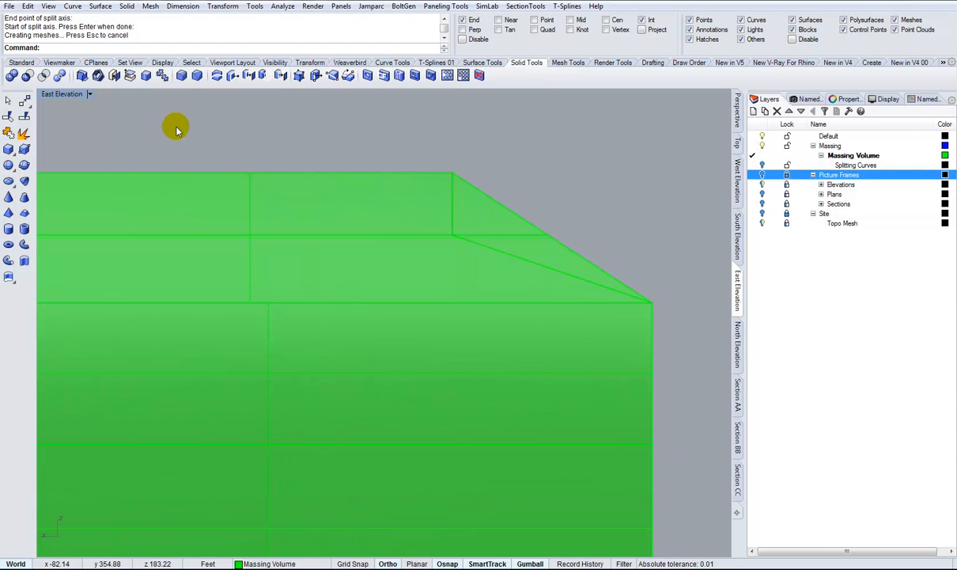
click(146, 76)
click(503, 217)
click(545, 248)
right_drag(545, 246, 490, 184)
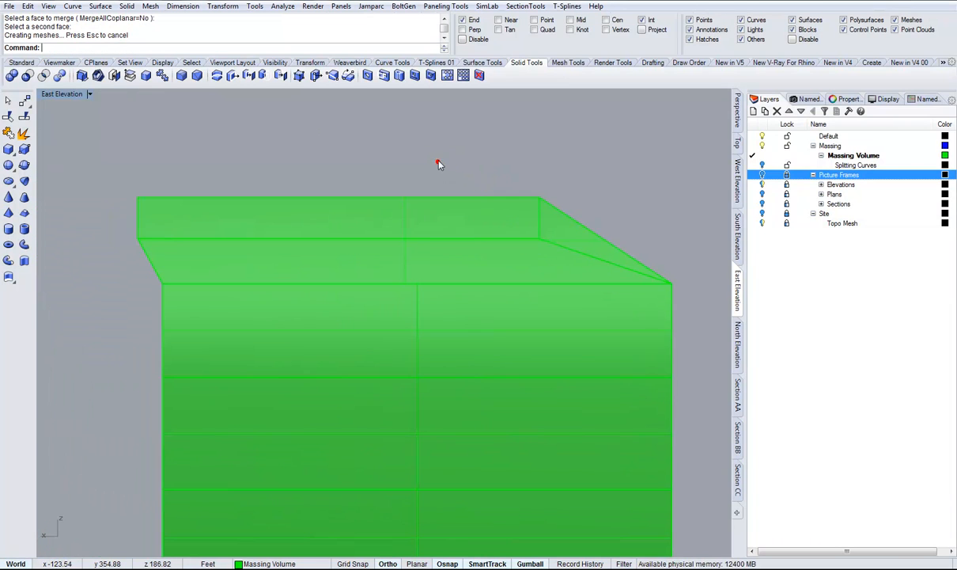
click(376, 227)
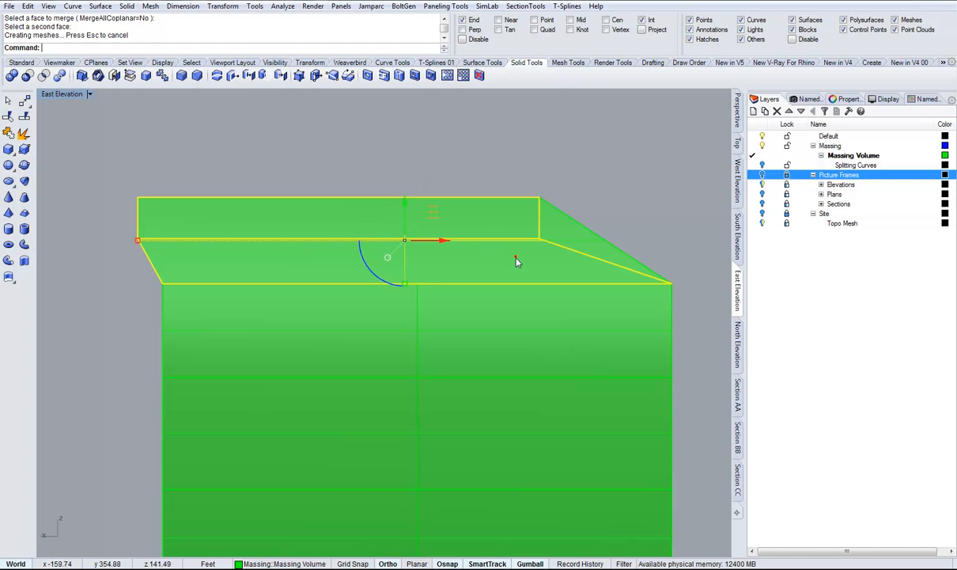
click(623, 173)
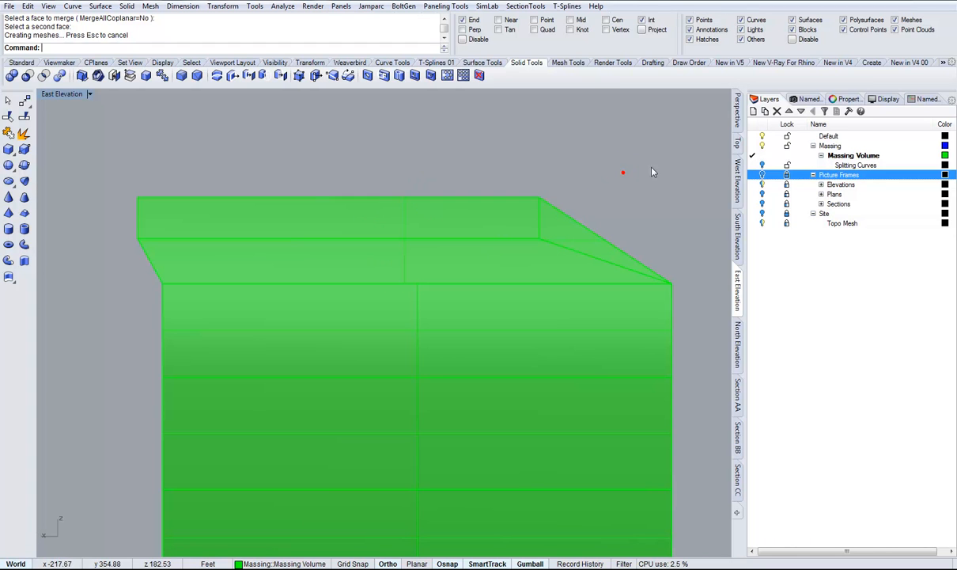
Move the upper strip face of the east side outward along the Y axis in the Perspective view
click(738, 113)
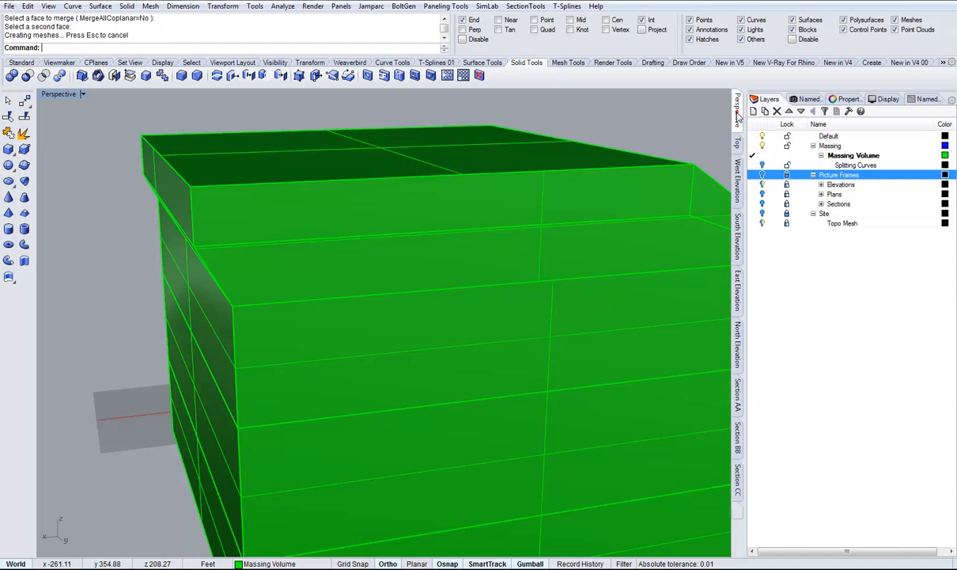
right_drag(522, 249, 454, 234)
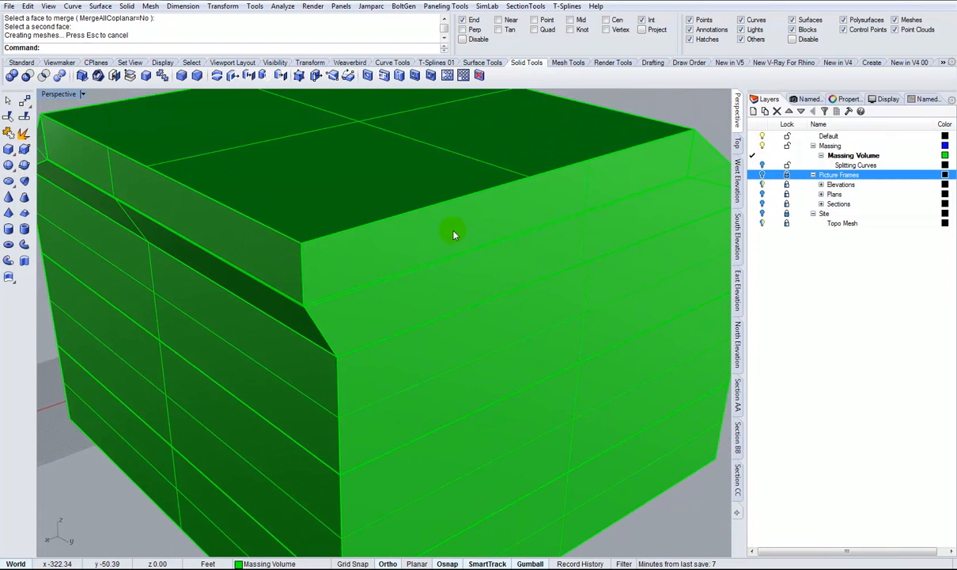
ctrl+shift+click(410, 250)
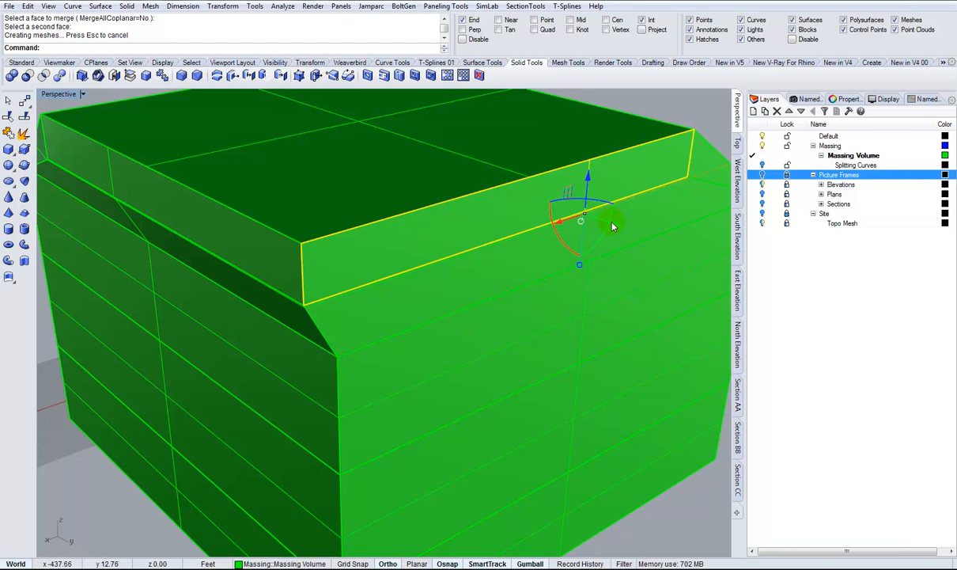
drag(586, 215, 617, 237)
Examine the overhanging strip and its triangular end face from several sides in perspective, and clear the face selection
right_drag(301, 346, 6, 380)
scroll(516, 277, down, 6)
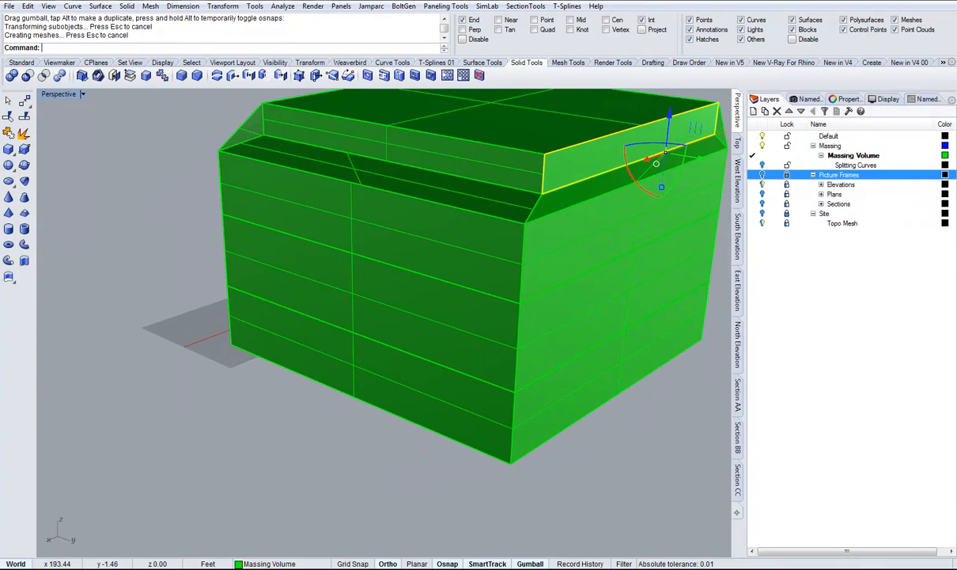
right_drag(478, 367, 309, 212)
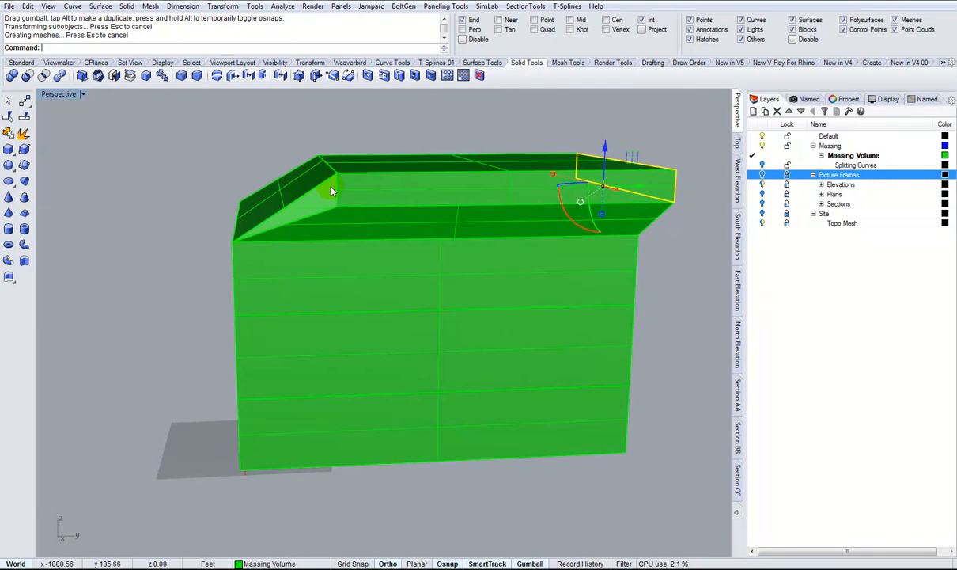
right_drag(445, 187, 594, 143)
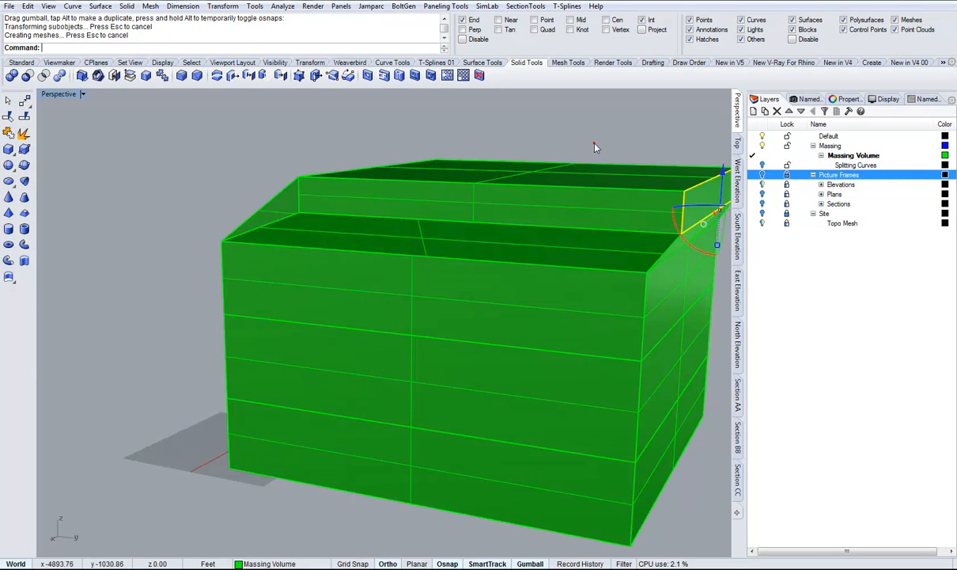
click(597, 143)
right_drag(502, 279, 469, 333)
right_drag(556, 333, 378, 129)
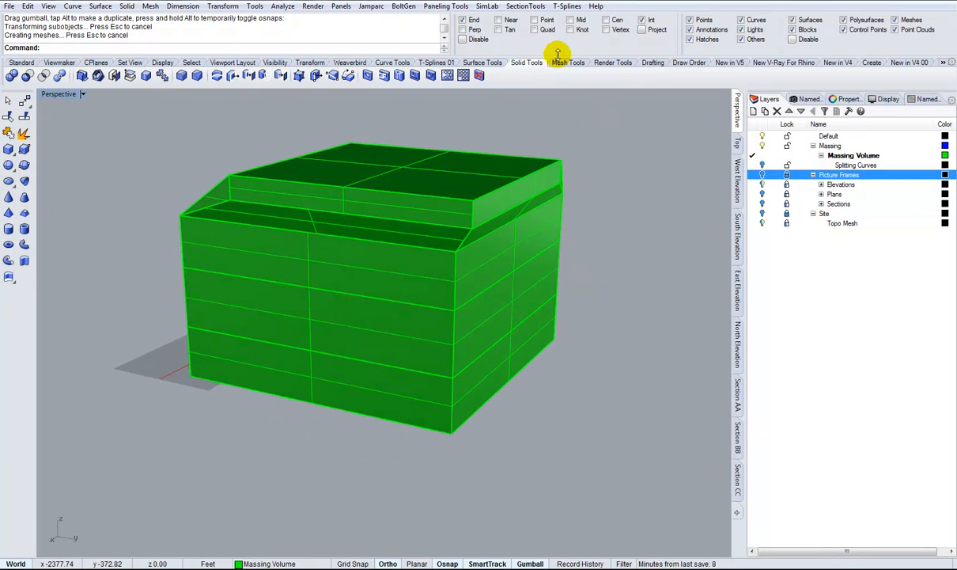
Switch to the photo viewer to study the library's overhanging top in the reference photo, and return to Rhino to compare the massing volume
key(alt+Tab)
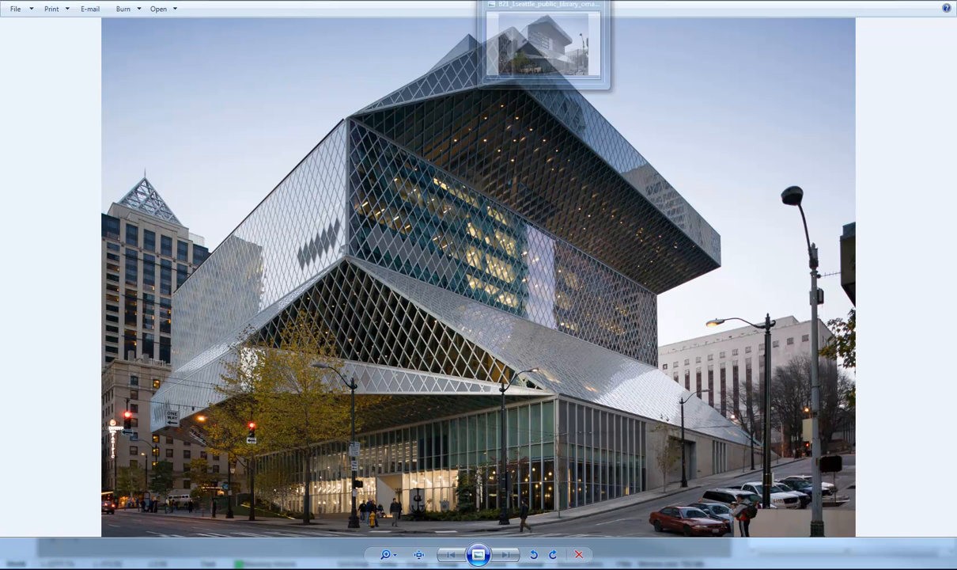
click(150, 2)
right_drag(371, 100, 399, 308)
right_drag(376, 360, 641, 310)
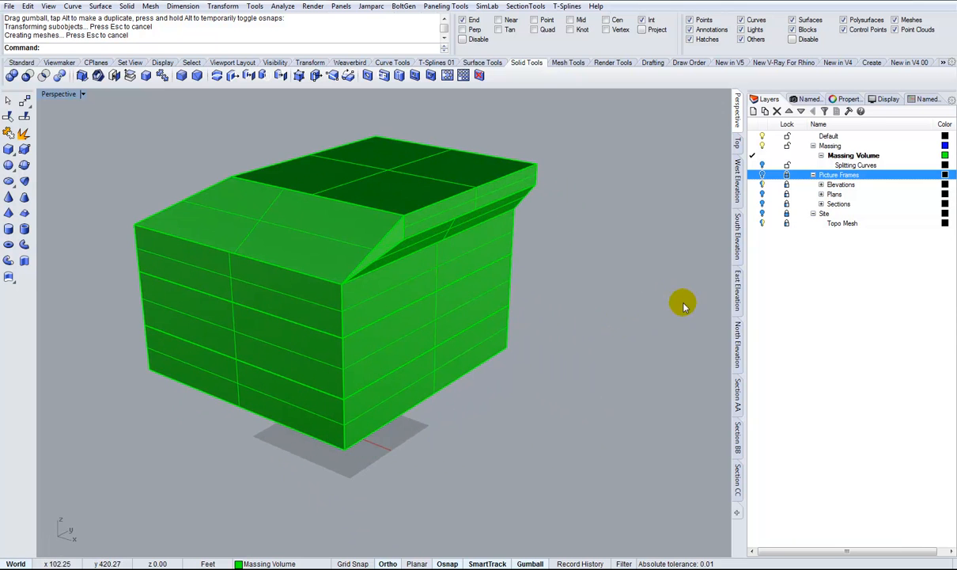
Open the North Elevation view and turn on the Picture Frames layer to overlay the north elevation drawing on the volume
click(737, 334)
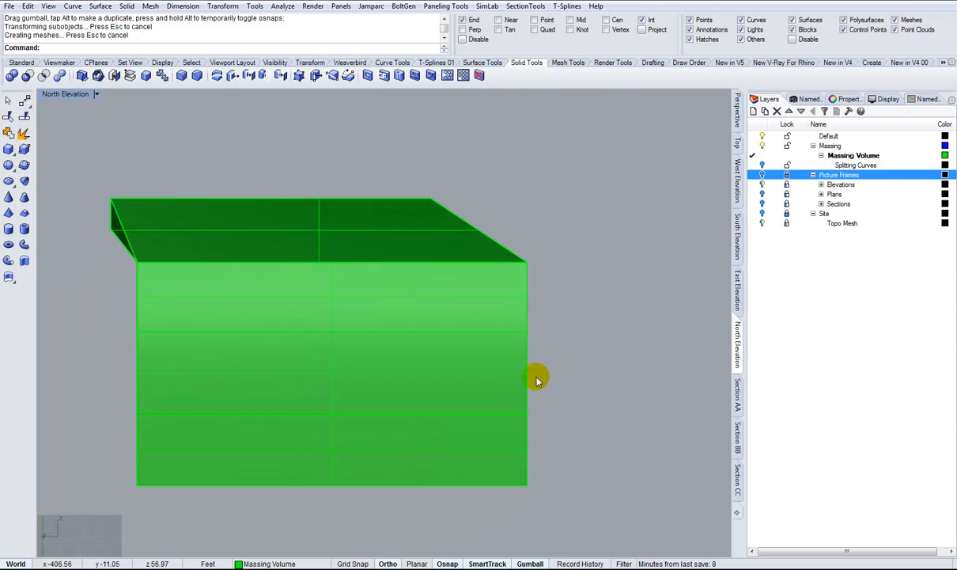
click(762, 174)
scroll(447, 352, up, 2)
scroll(387, 403, down, 3)
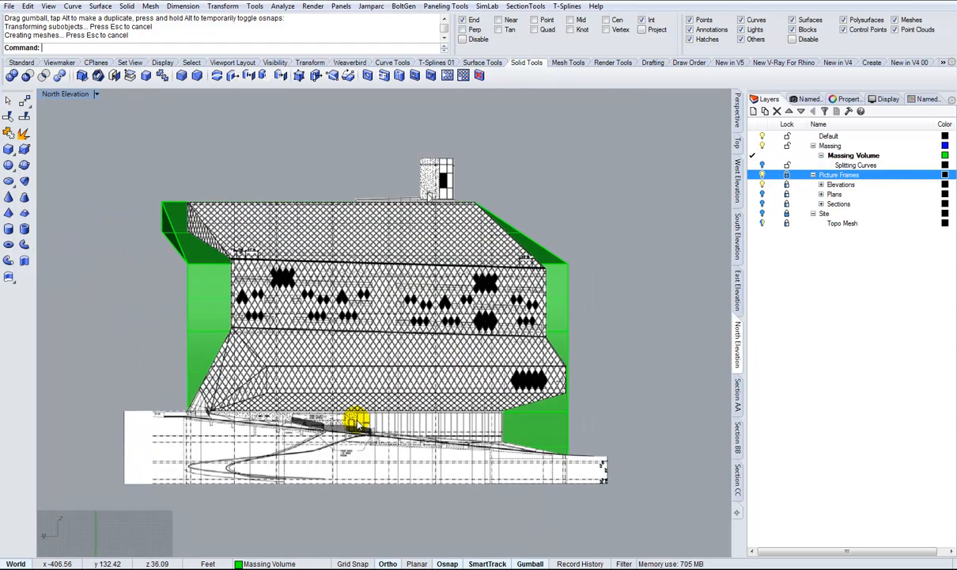
Examine how the lower corners at both ends of the volume compare with the outline of the north elevation drawing
scroll(188, 435, up, 3)
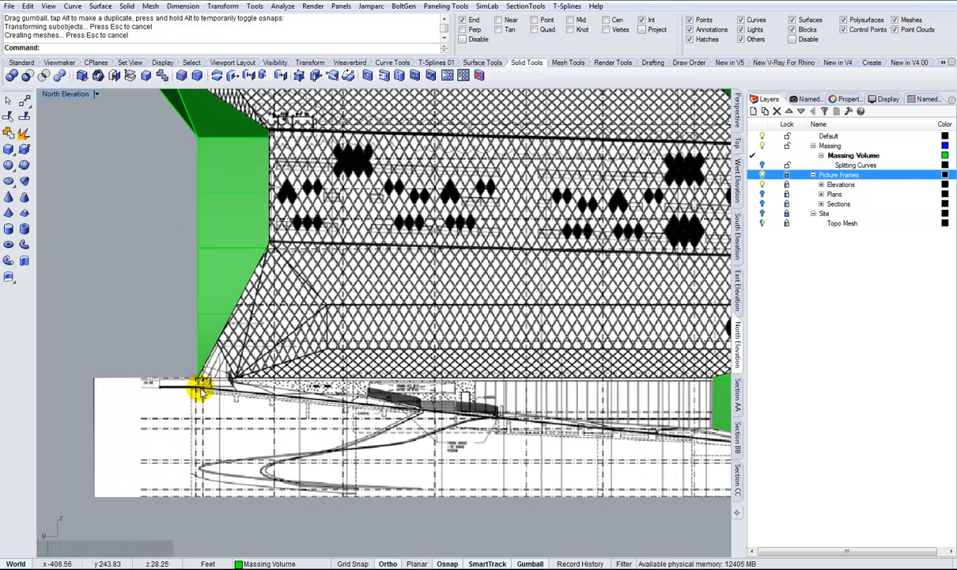
scroll(198, 375, down, 4)
scroll(204, 319, down, 1)
scroll(412, 335, up, 2)
scroll(514, 372, up, 3)
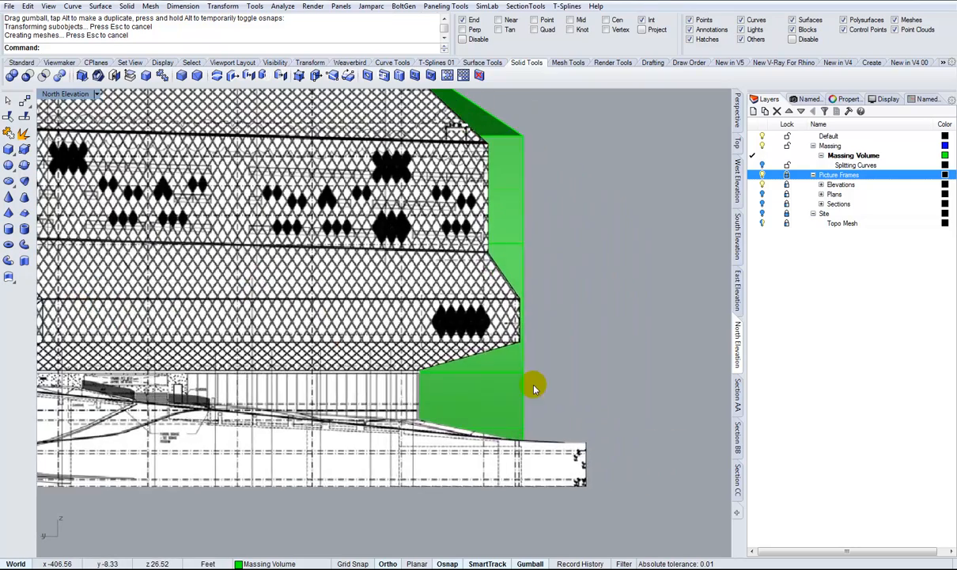
scroll(514, 356, down, 3)
scroll(509, 346, down, 1)
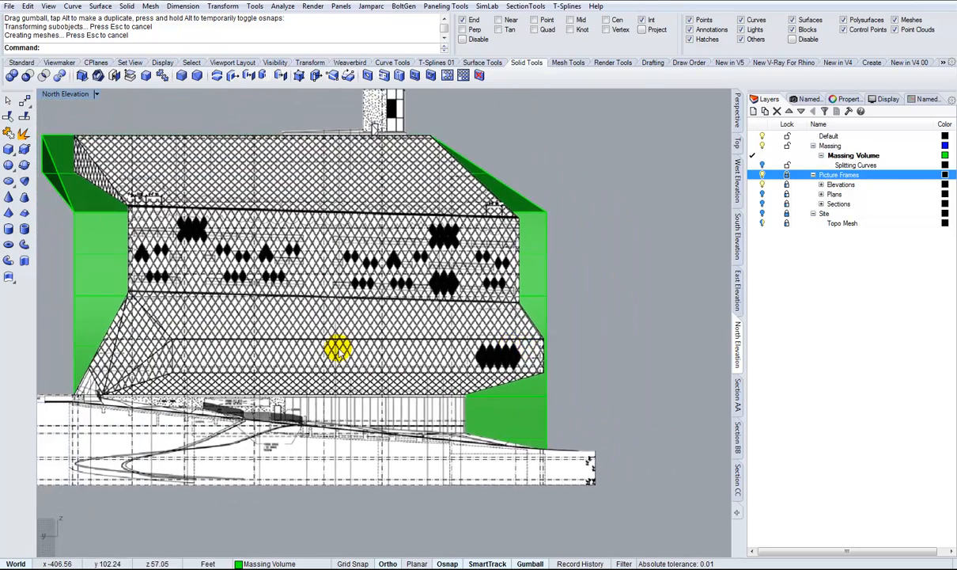
Undo the last drag, then check the volume's middle band and south corner against the north elevation drawing, leaving nothing selected
right_drag(235, 348, 260, 348)
key(ctrl+z)
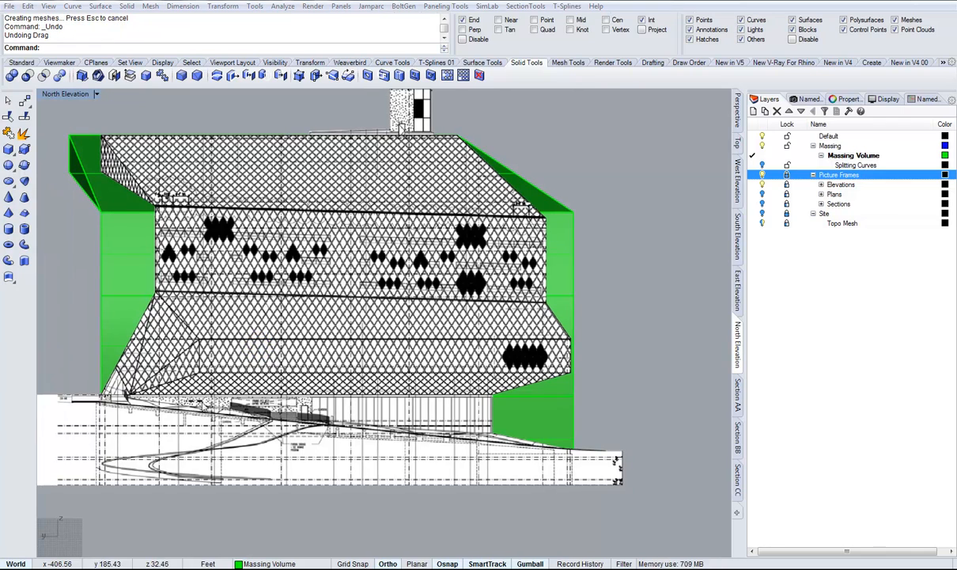
right_drag(184, 338, 309, 310)
scroll(281, 320, up, 4)
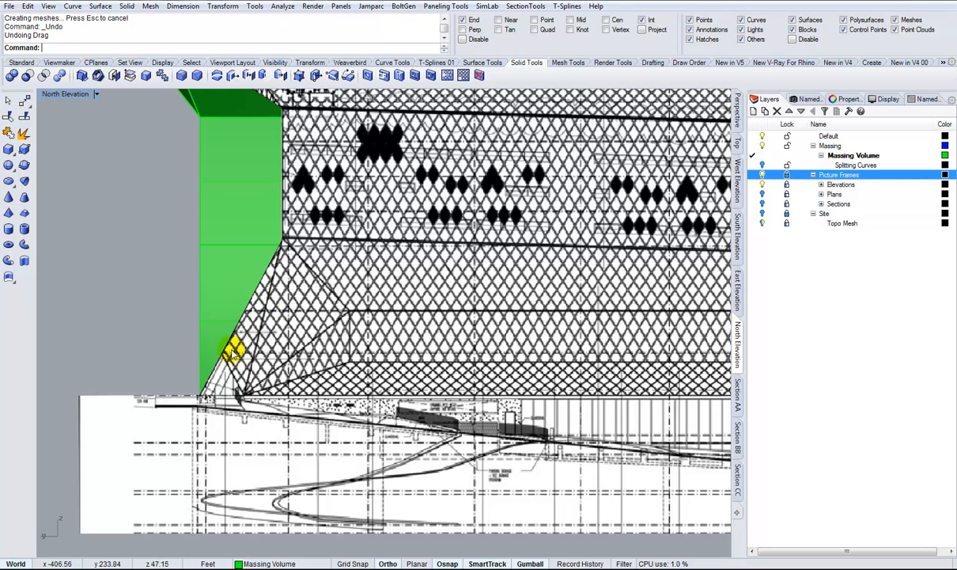
scroll(303, 314, down, 3)
right_drag(295, 315, 261, 351)
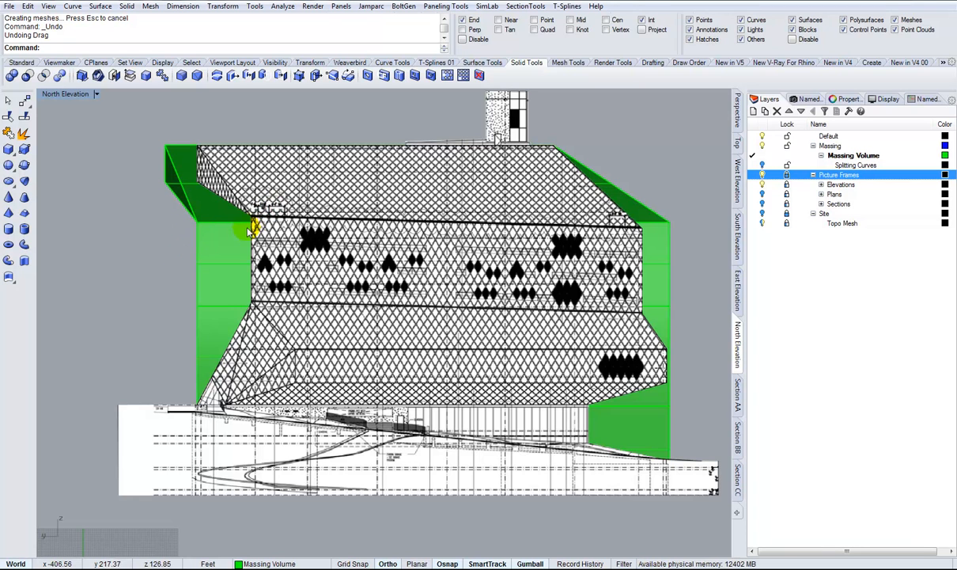
click(223, 260)
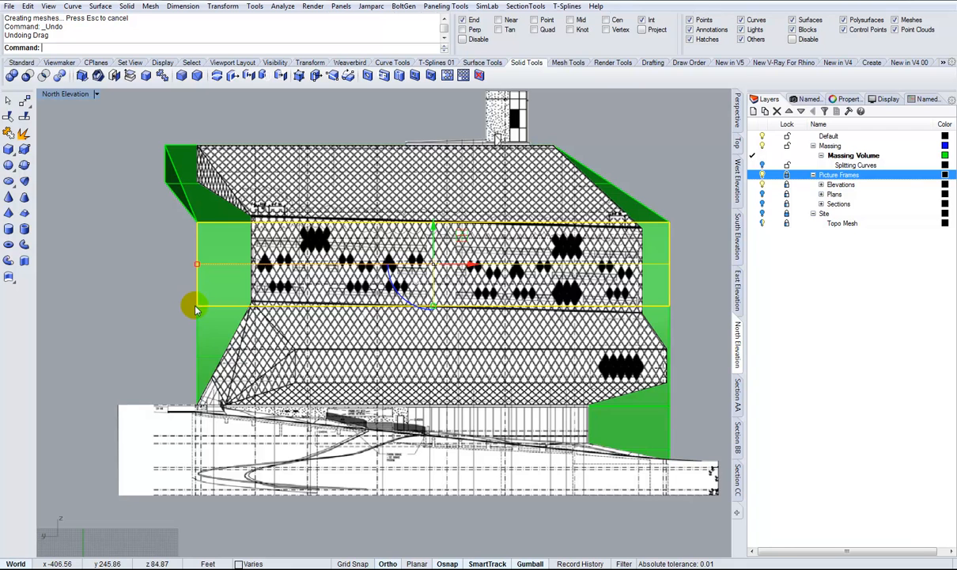
click(177, 283)
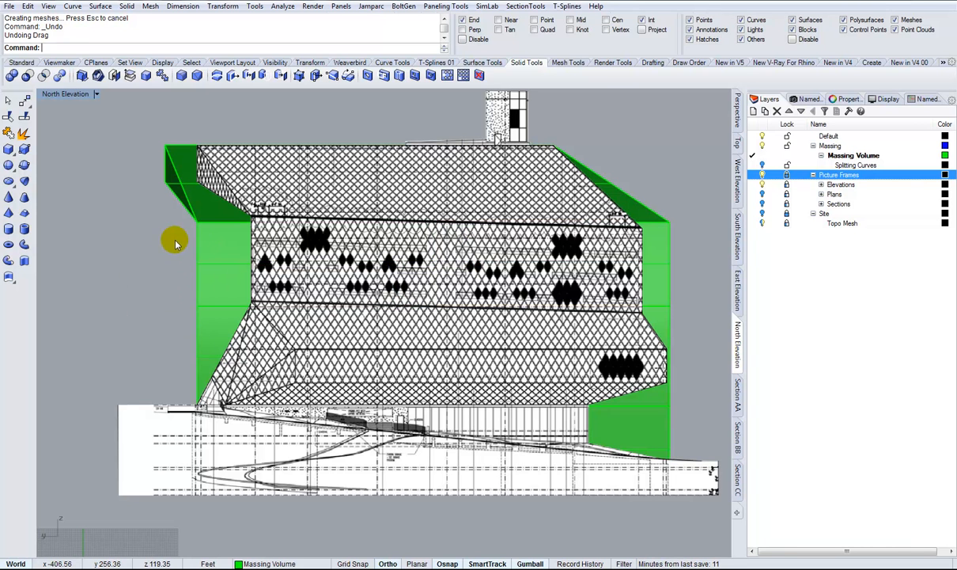
Move the middle band's end face, beneath the upper overhang, inward to match the outline of the north elevation drawing
ctrl+shift+drag(220, 220, 215, 214)
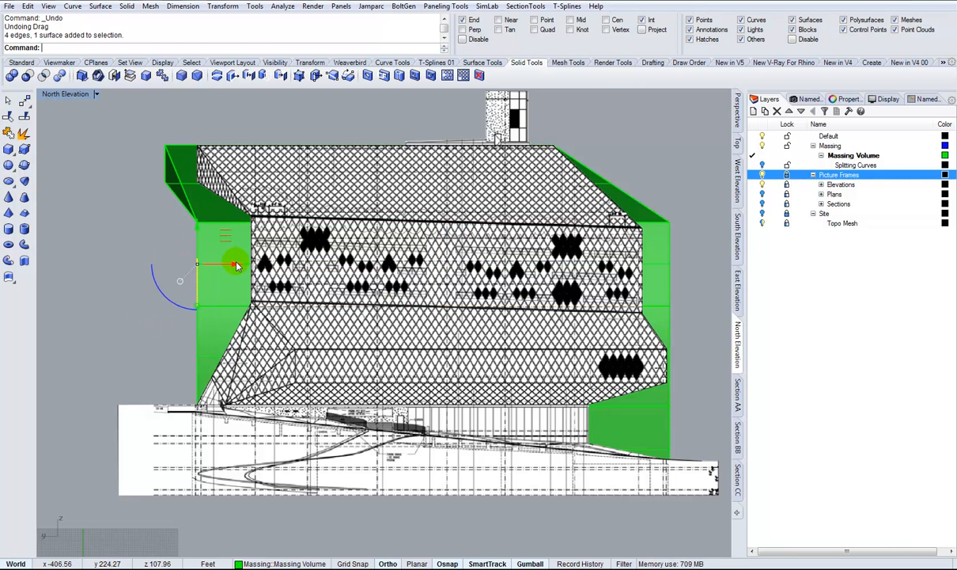
scroll(236, 265, up, 2)
drag(220, 269, 263, 204)
right_drag(304, 265, 296, 270)
scroll(299, 268, down, 2)
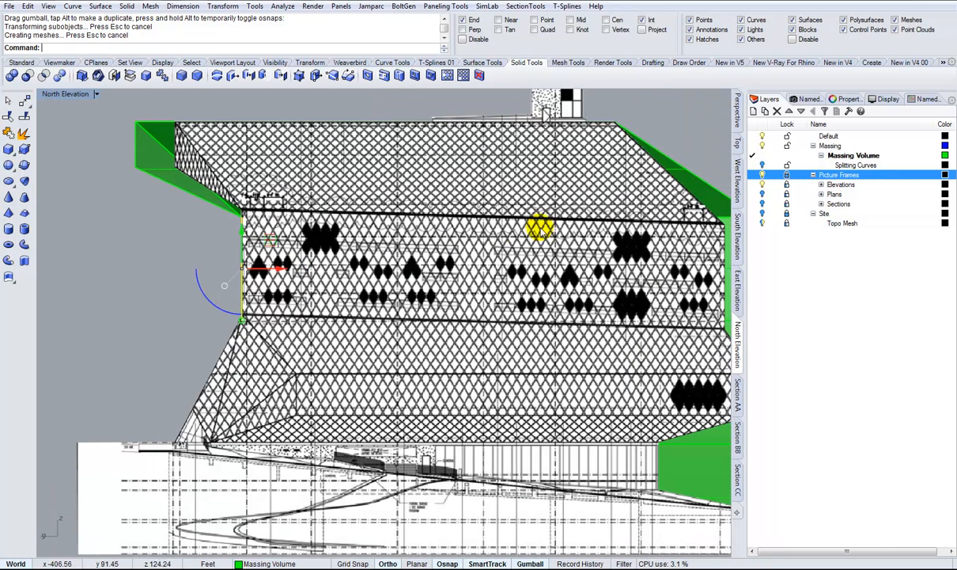
right_drag(538, 277, 500, 259)
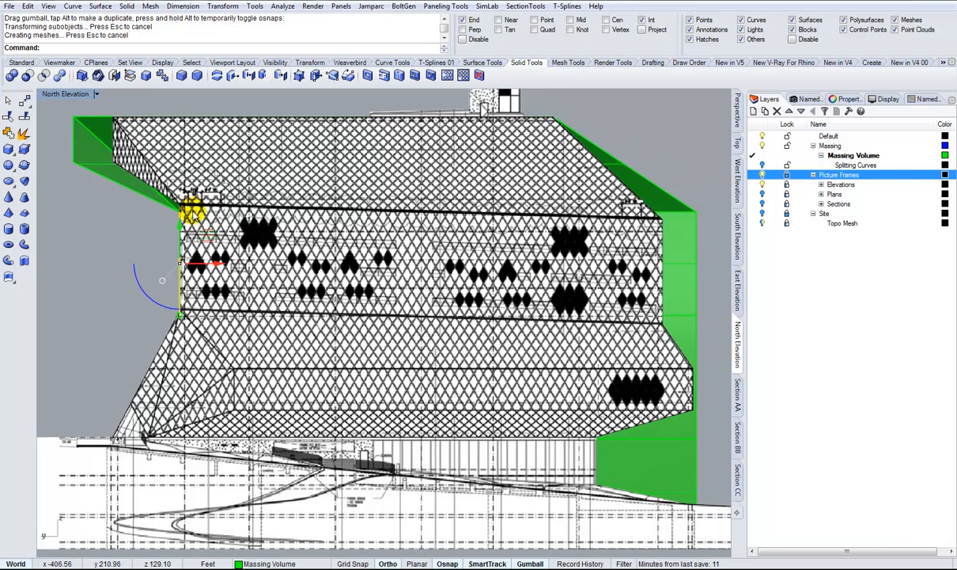
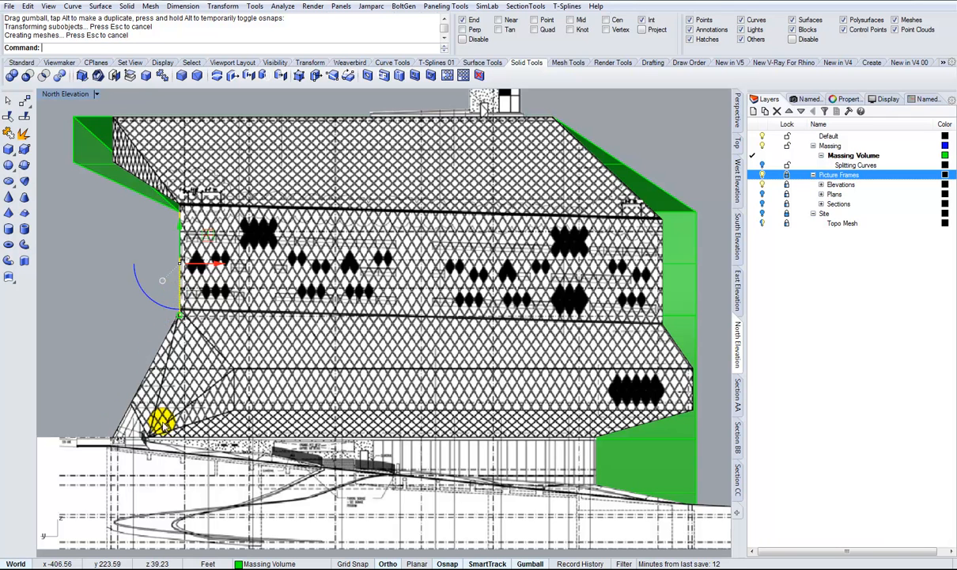
Select the volume's lower band and examine how its sloping edge and bottom corner align with the north elevation drawing, leaving nothing selected
right_drag(416, 325, 399, 272)
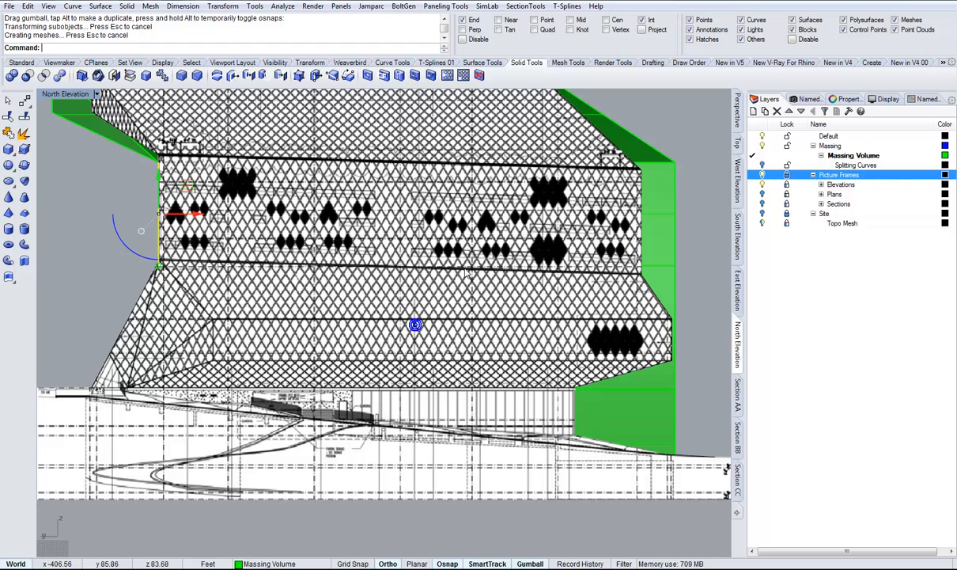
click(666, 285)
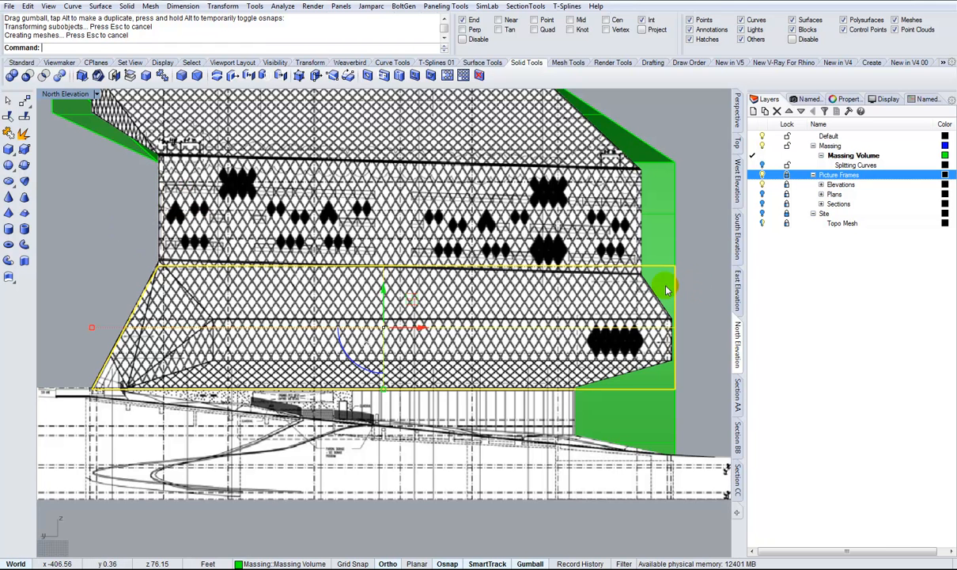
scroll(126, 340, up, 3)
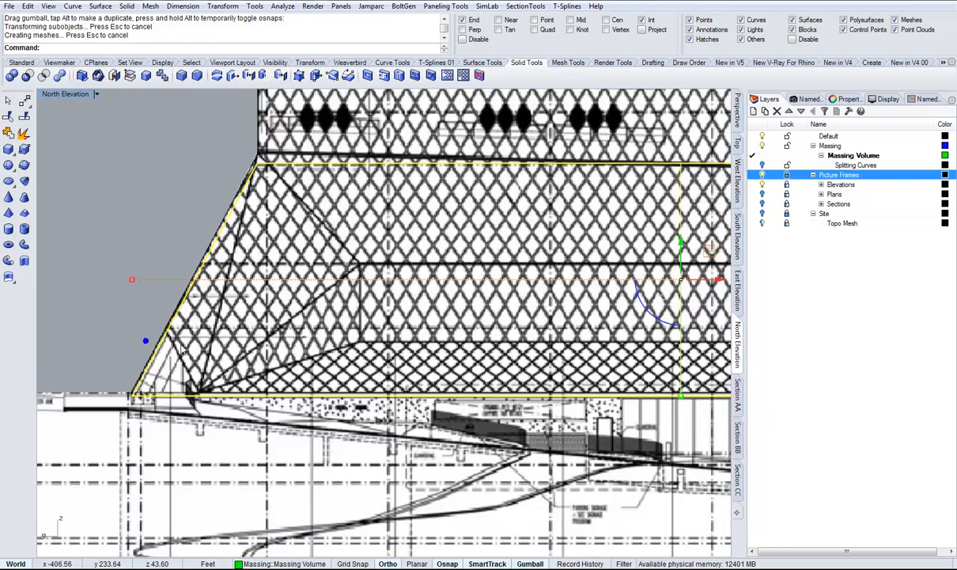
scroll(182, 333, up, 1)
scroll(165, 349, up, 1)
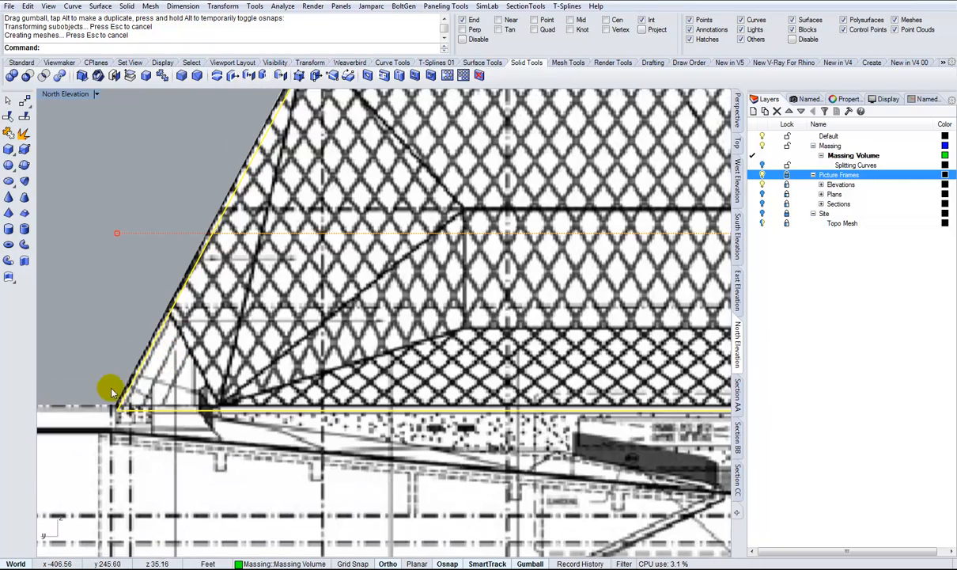
scroll(181, 308, down, 1)
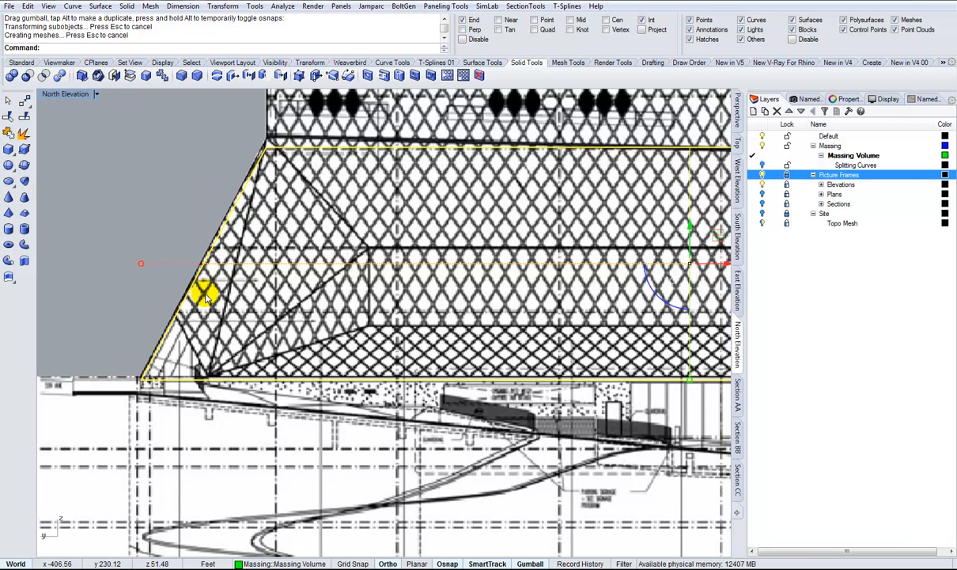
scroll(205, 291, down, 3)
scroll(223, 269, up, 3)
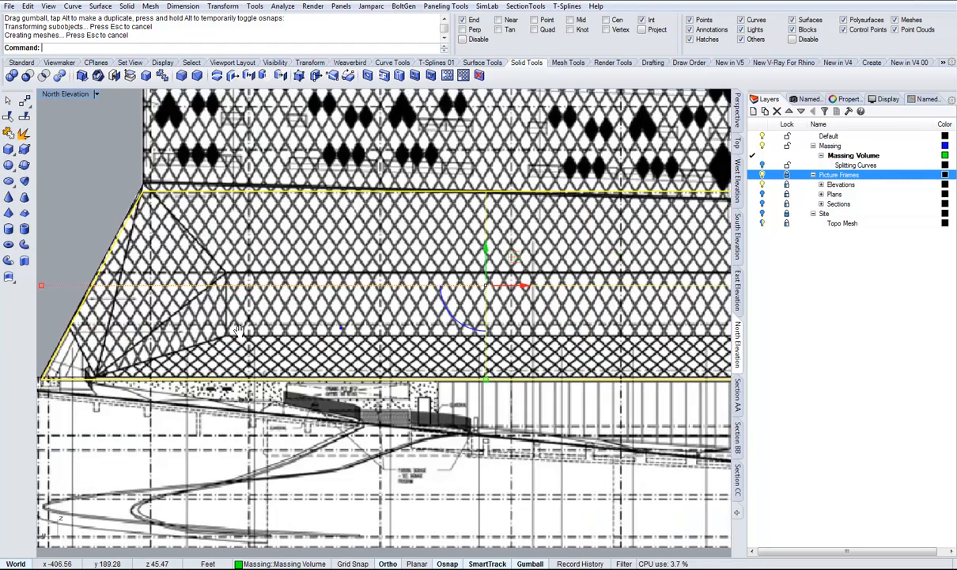
scroll(126, 310, down, 3)
click(685, 275)
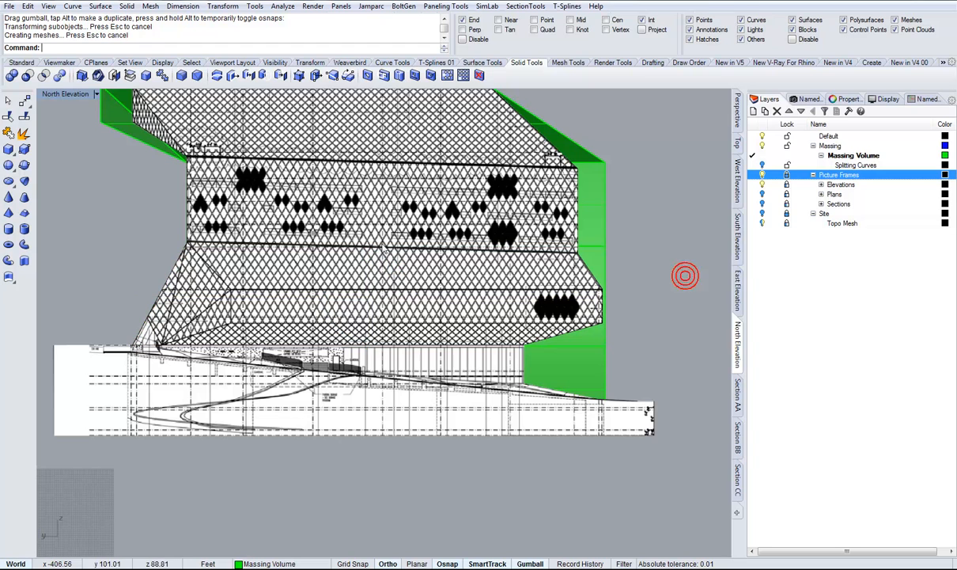
Start the Split Face command to divide a face of the massing volume
click(151, 76)
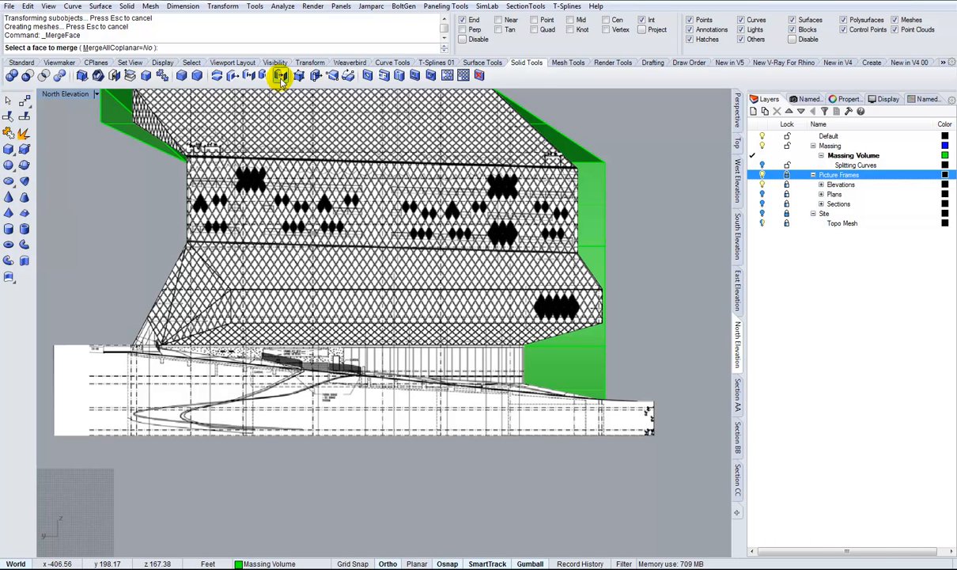
click(333, 76)
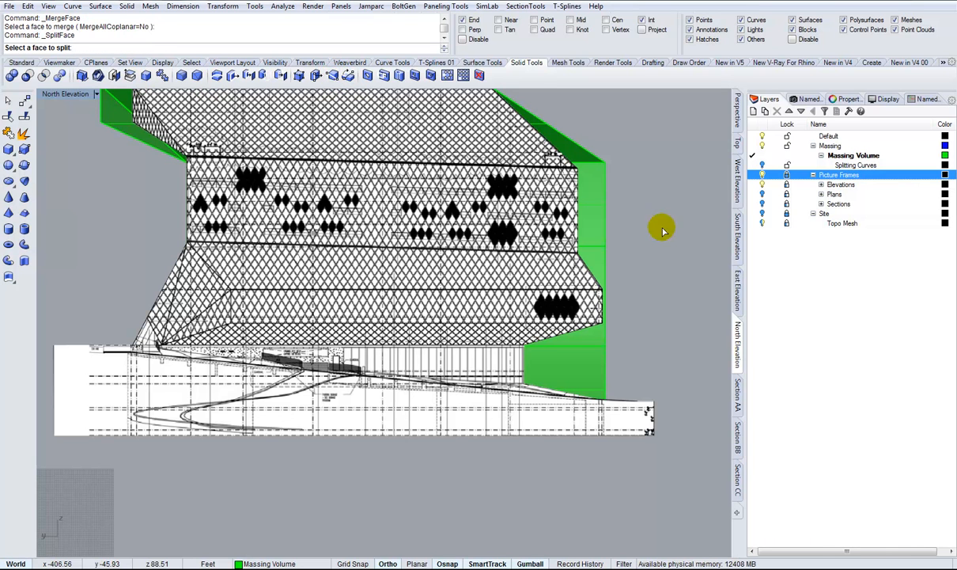
Start splitting the sloped lower north facade face with a full-width horizontal axis along the drawing's upper fold line, at about z 62 ft
click(576, 339)
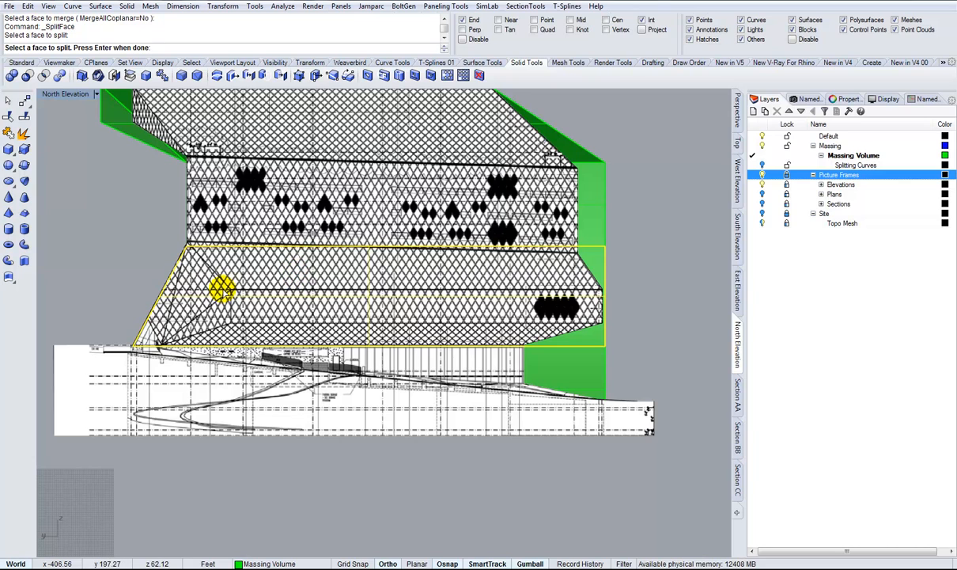
key(Return)
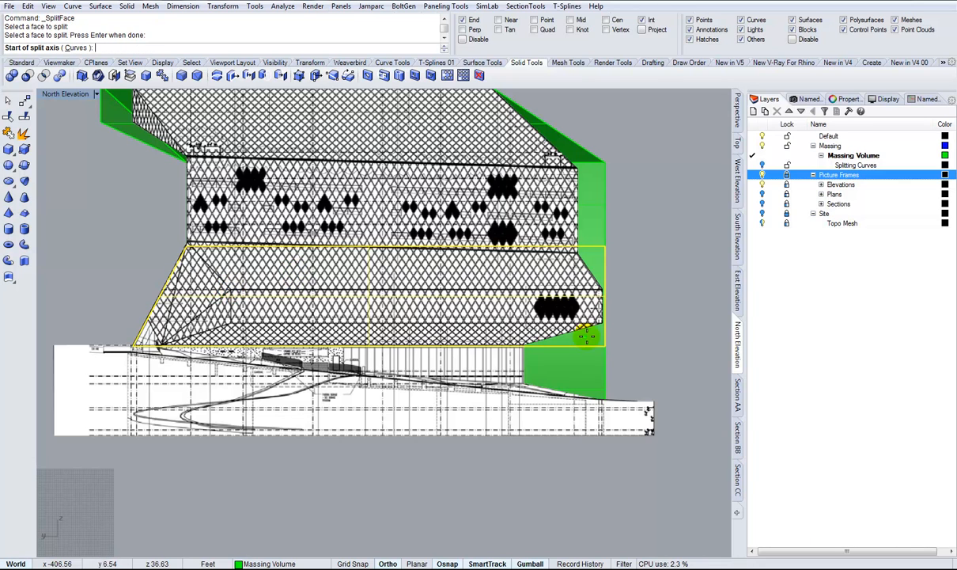
scroll(601, 324, up, 3)
scroll(435, 310, up, 2)
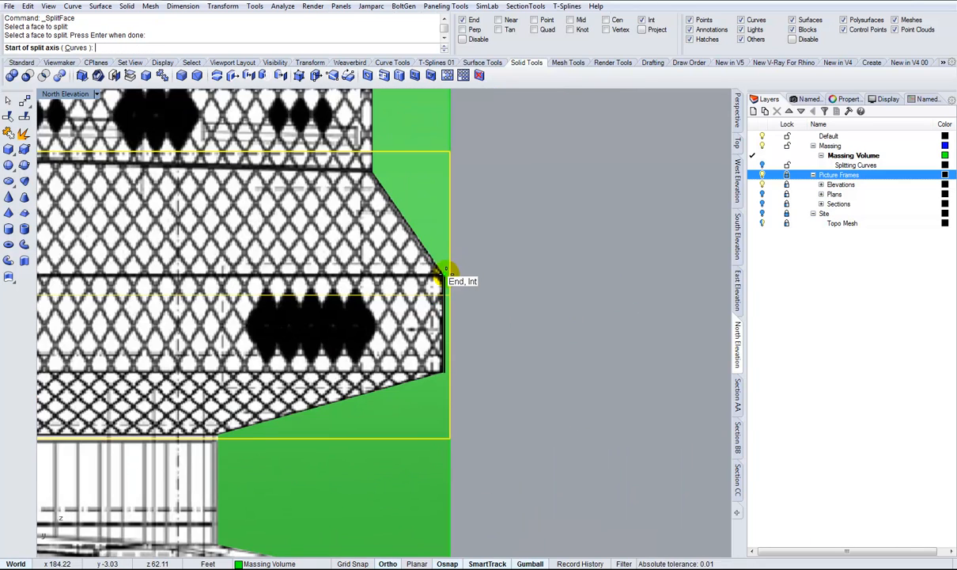
scroll(447, 273, up, 2)
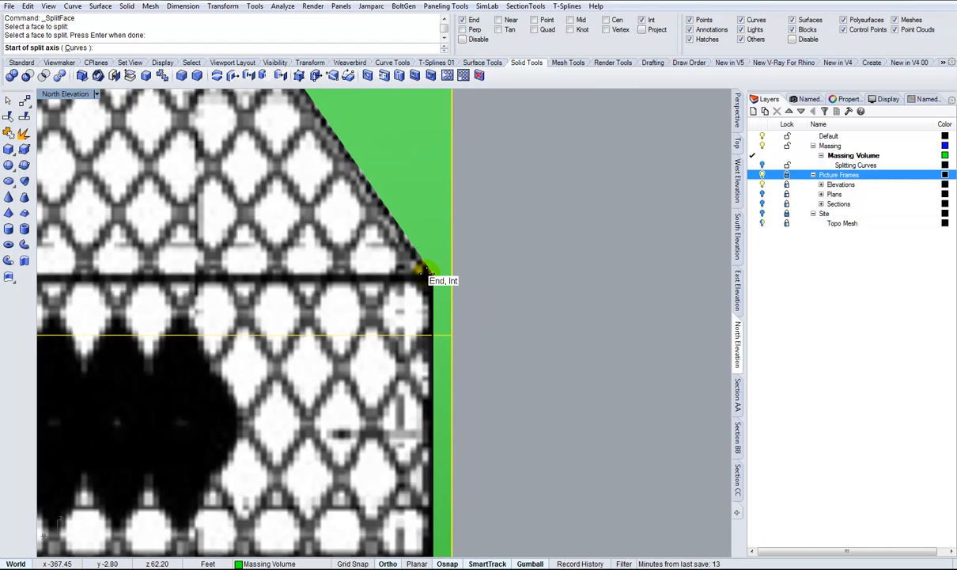
click(448, 273)
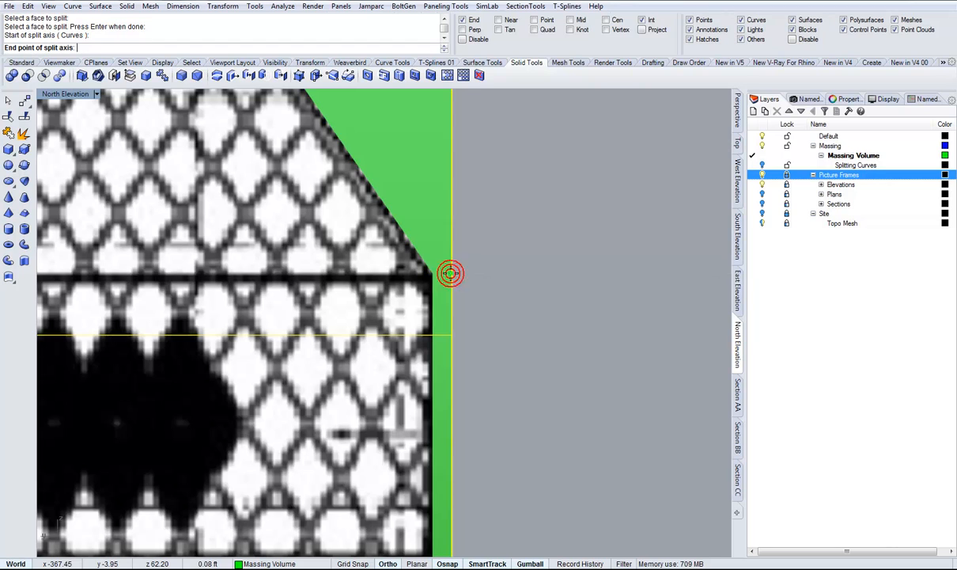
scroll(449, 273, down, 3)
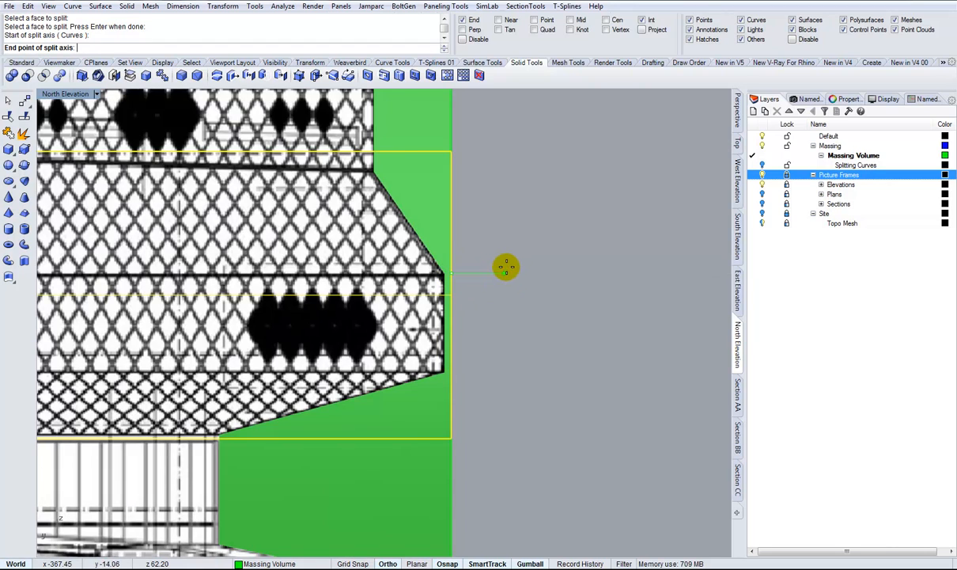
scroll(506, 268, down, 3)
right_drag(551, 265, 656, 263)
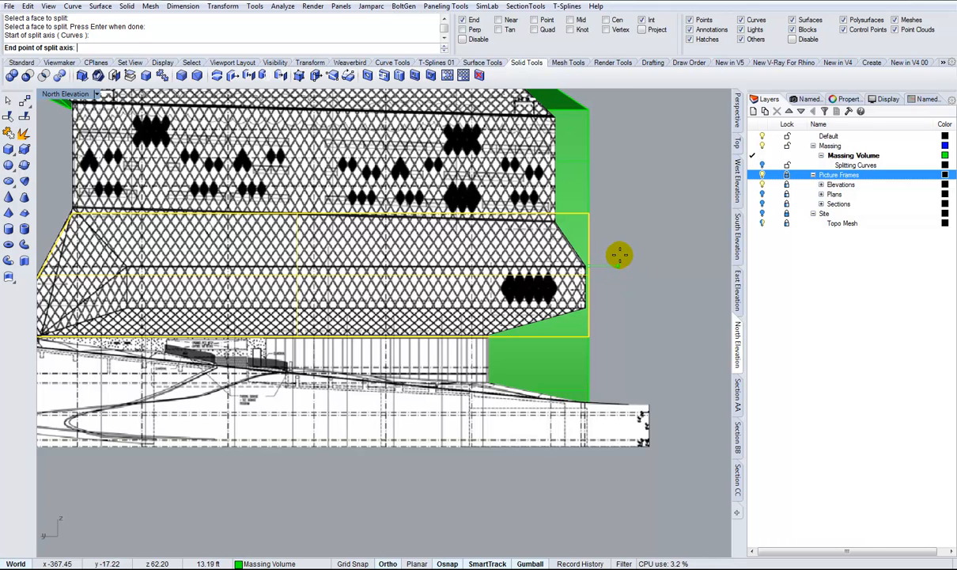
scroll(632, 254, down, 3)
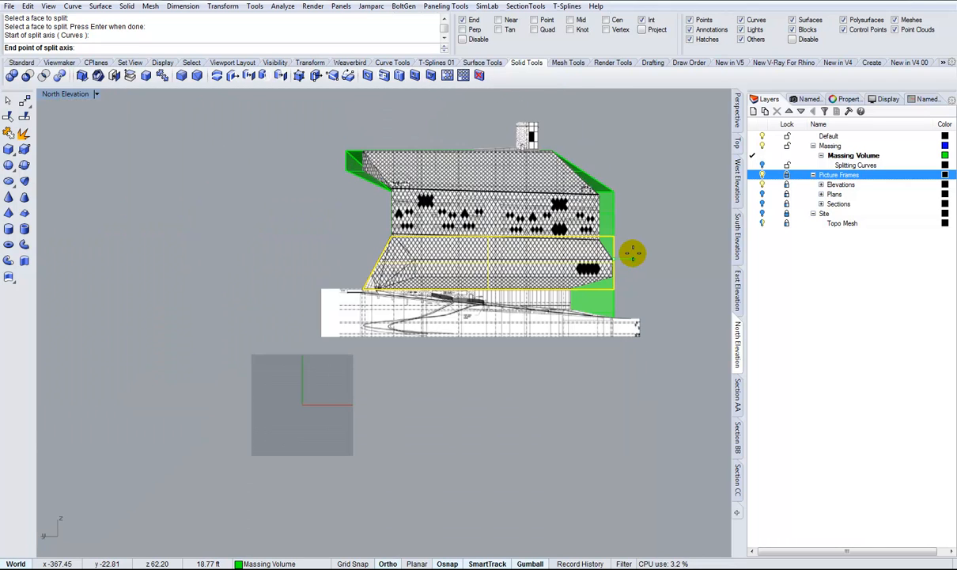
scroll(632, 253, up, 3)
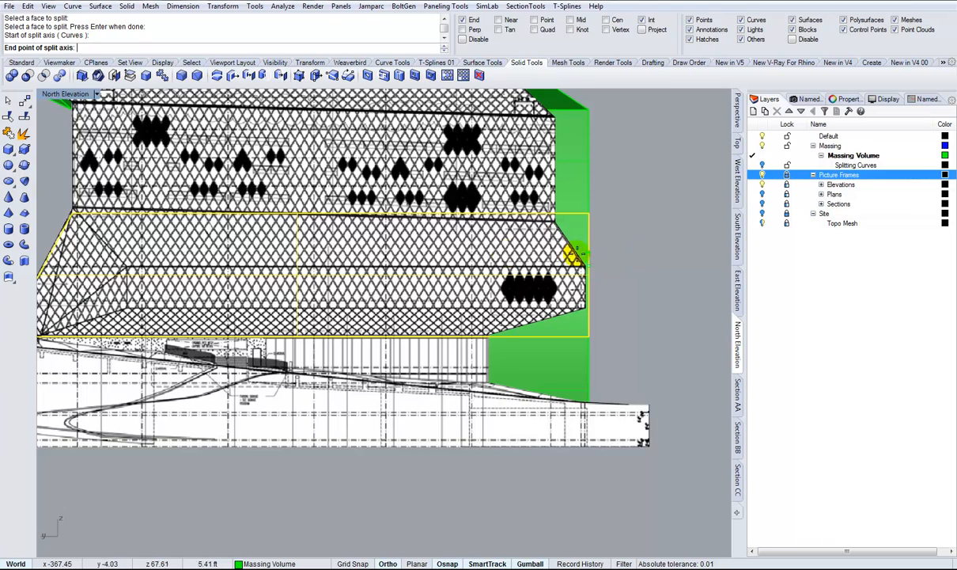
right_drag(317, 266, 445, 271)
scroll(131, 282, up, 3)
scroll(196, 235, up, 3)
scroll(198, 263, down, 2)
click(220, 300)
Add a second full-width horizontal split axis across the face along the drawing's lower fold line, at about z 44 ft
scroll(182, 264, down, 3)
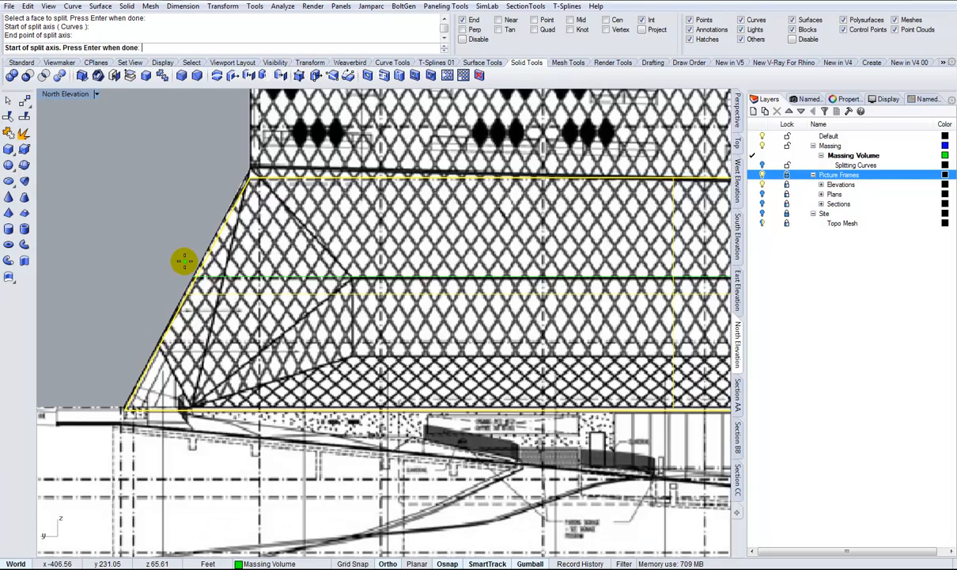
scroll(184, 261, down, 2)
scroll(641, 305, up, 3)
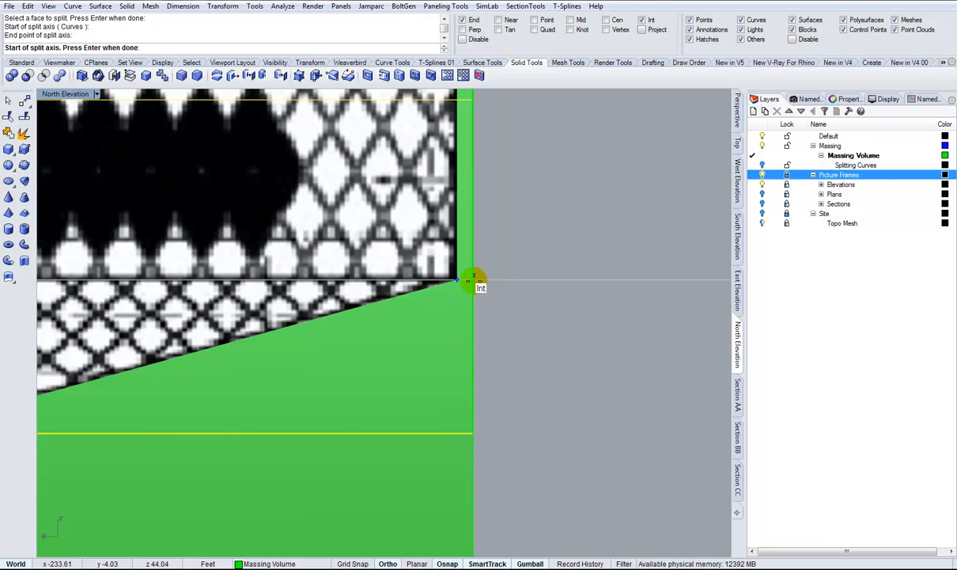
click(468, 280)
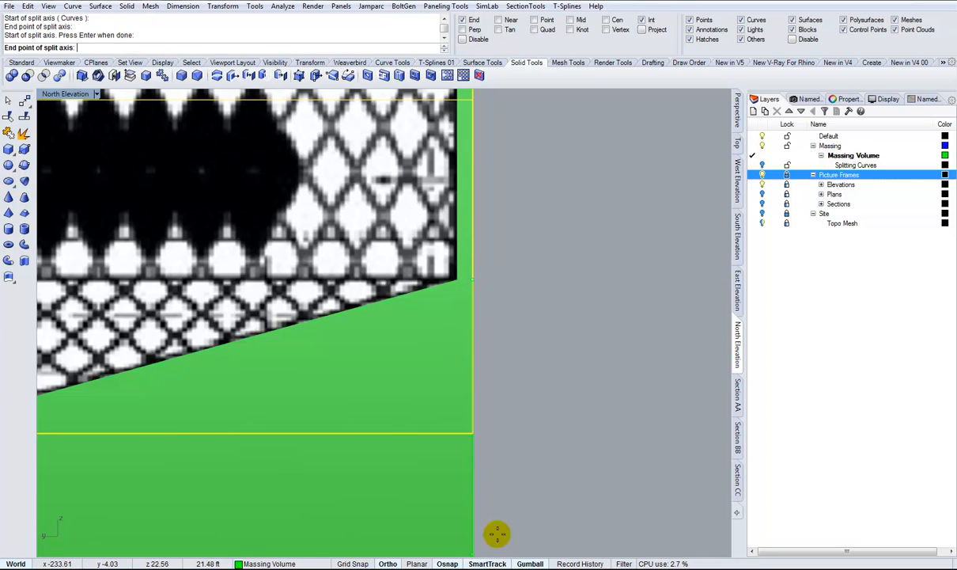
scroll(594, 353, down, 3)
scroll(395, 367, down, 4)
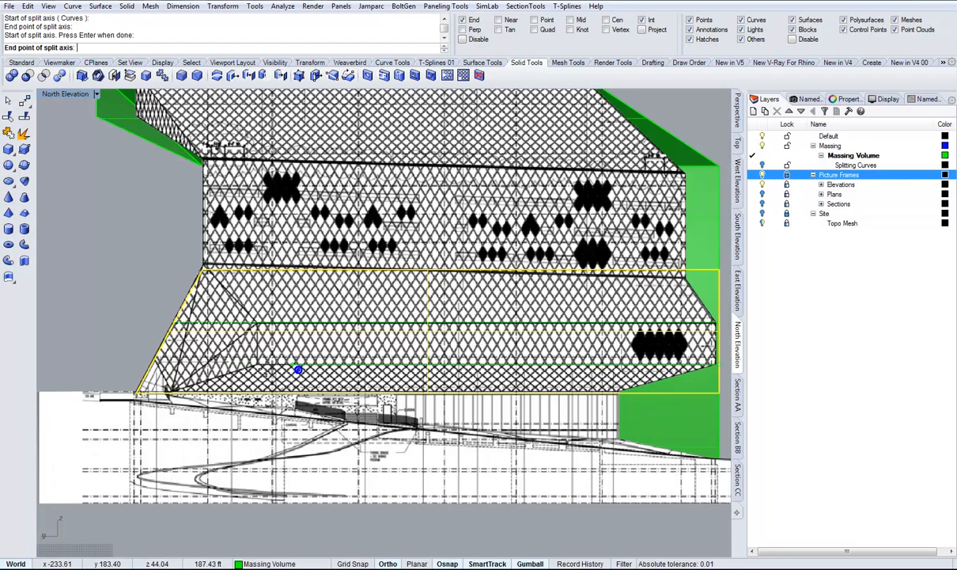
scroll(101, 358, up, 5)
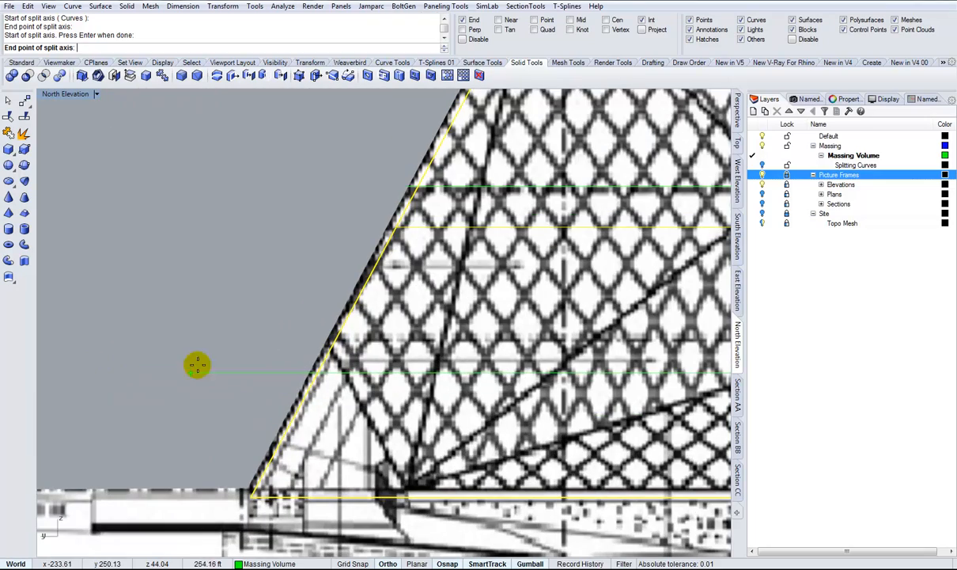
click(316, 376)
Enable the Near snap and add a vertical split axis about 18 ft long between the two horizontal axes, following the drawn fold
scroll(299, 366, down, 4)
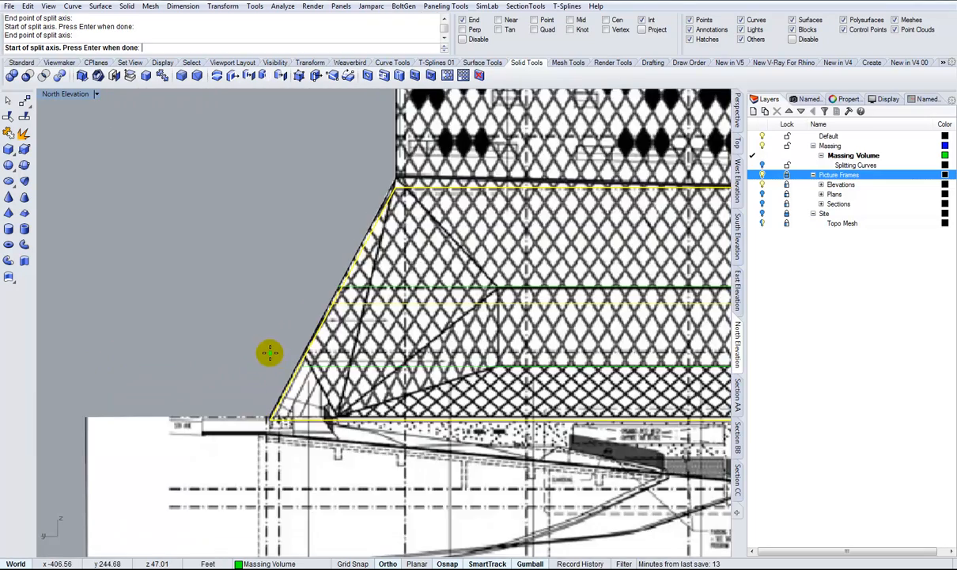
scroll(239, 274, up, 3)
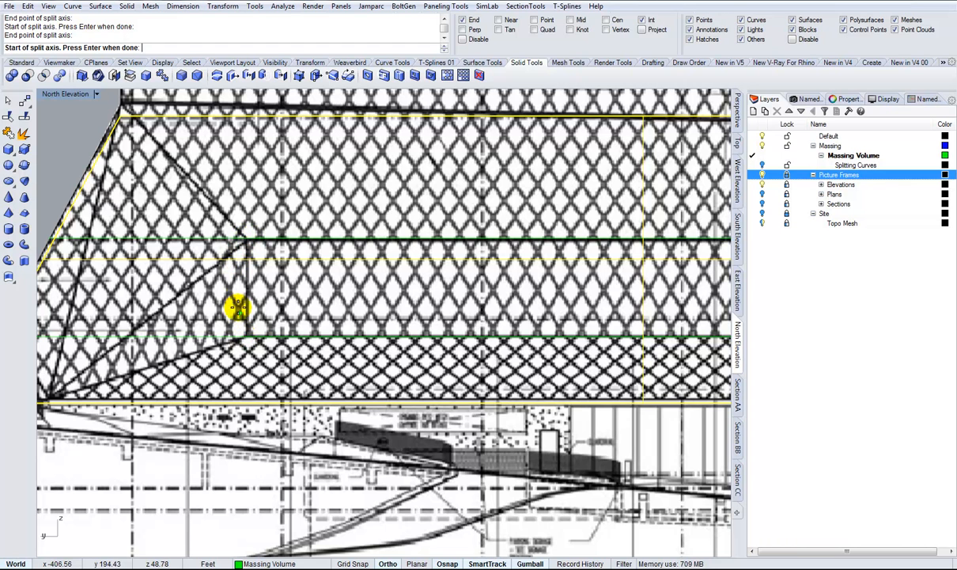
scroll(240, 237, up, 3)
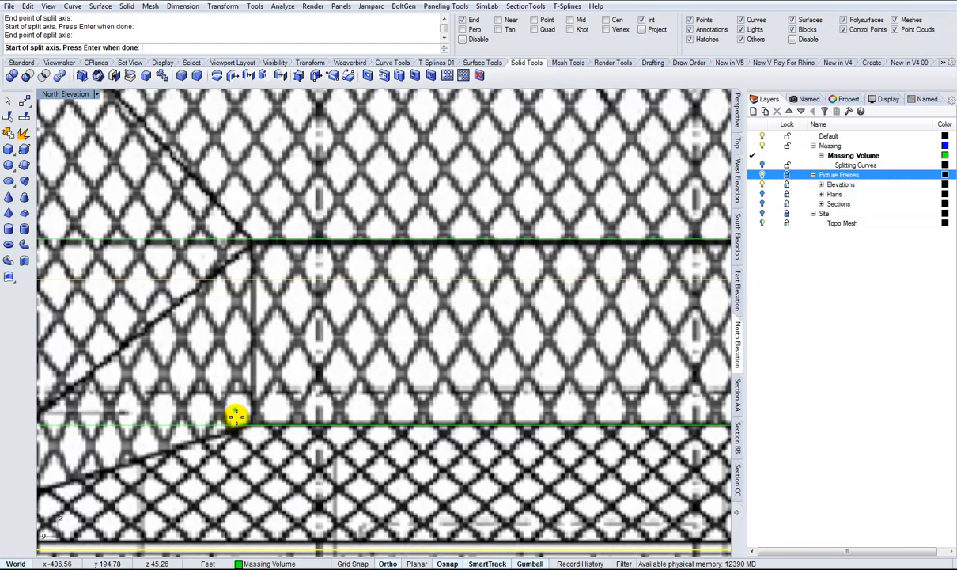
click(501, 21)
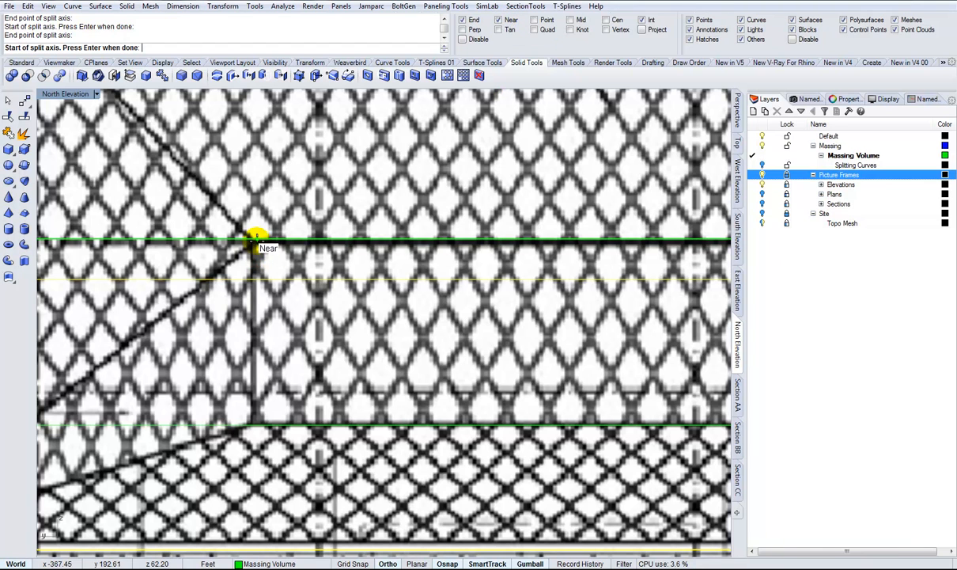
click(250, 237)
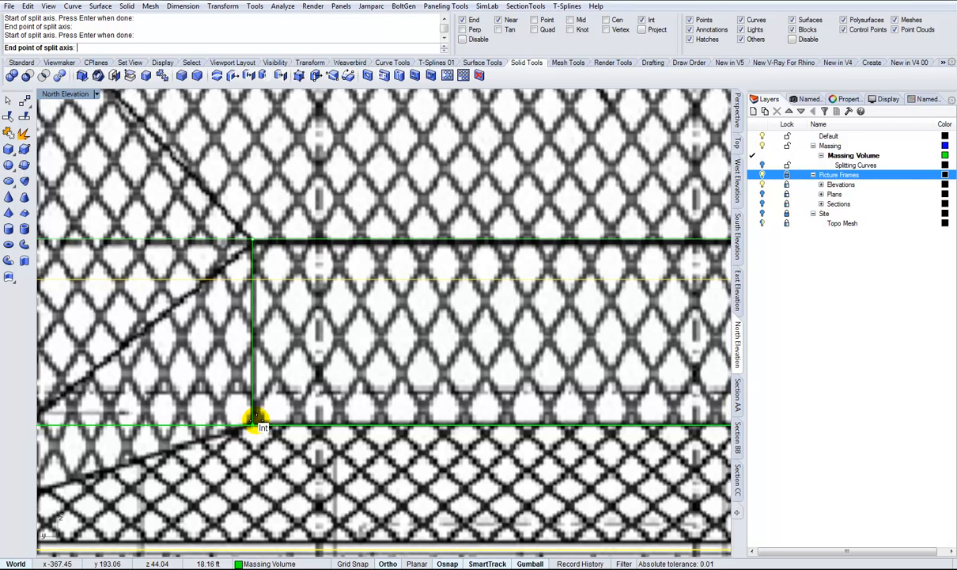
click(253, 419)
Add a diagonal split axis from the vertical axis's upper end to the drawing's fold convergence point on the face's bottom edge
scroll(316, 336, down, 3)
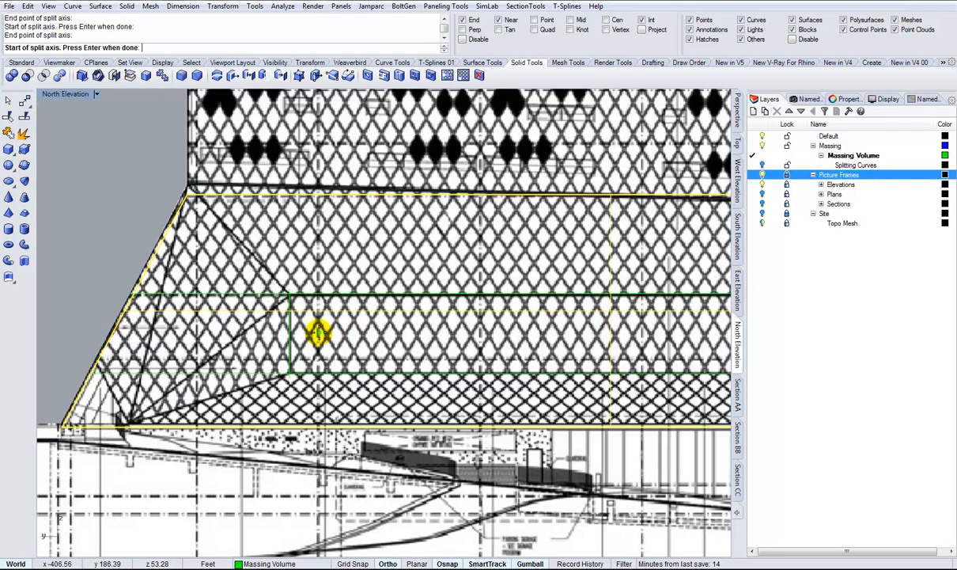
scroll(186, 408, up, 2)
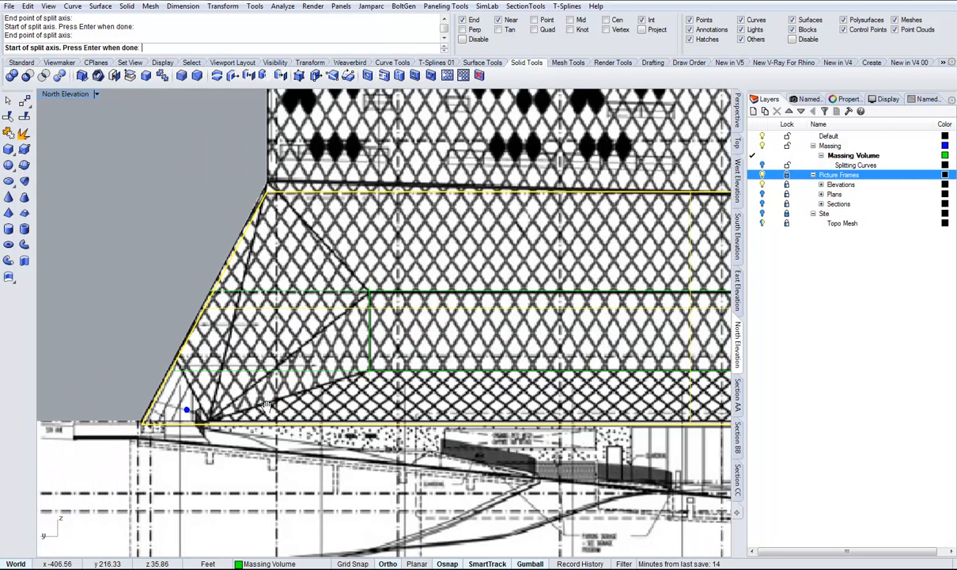
scroll(348, 307, up, 2)
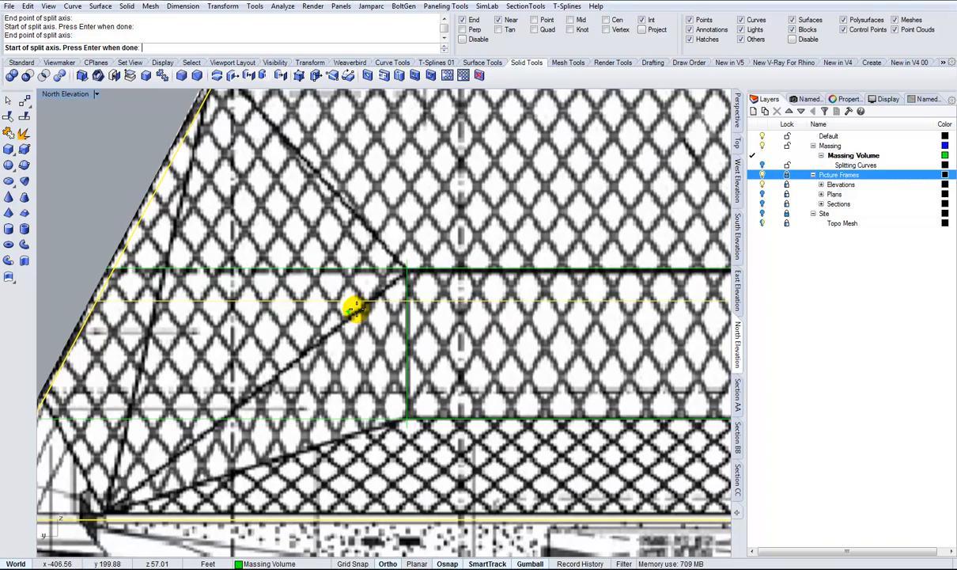
click(408, 272)
right_drag(212, 411, 368, 276)
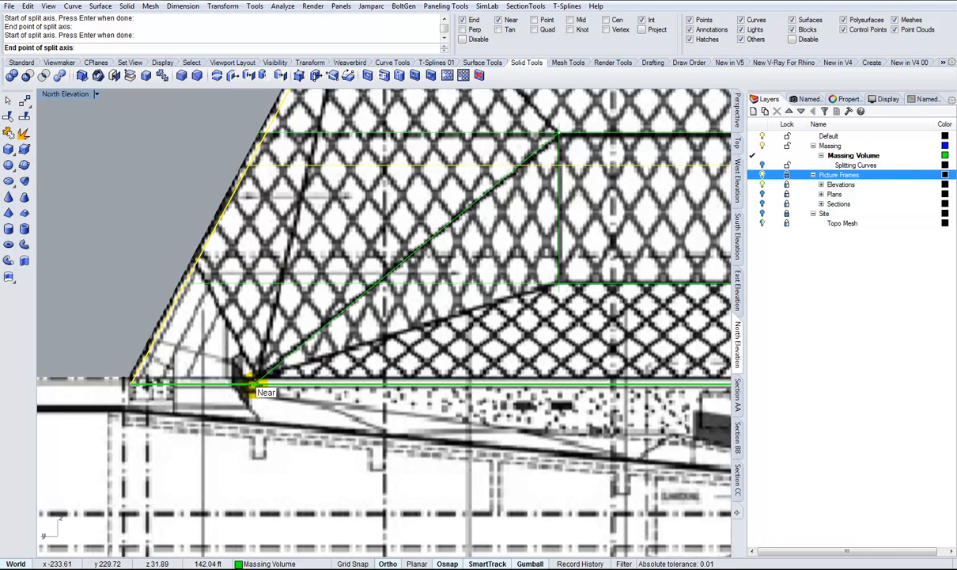
click(252, 386)
Add a diagonal split axis from the vertical axis's lower end to the same convergence point on the bottom edge
scroll(252, 384, down, 2)
scroll(378, 368, up, 3)
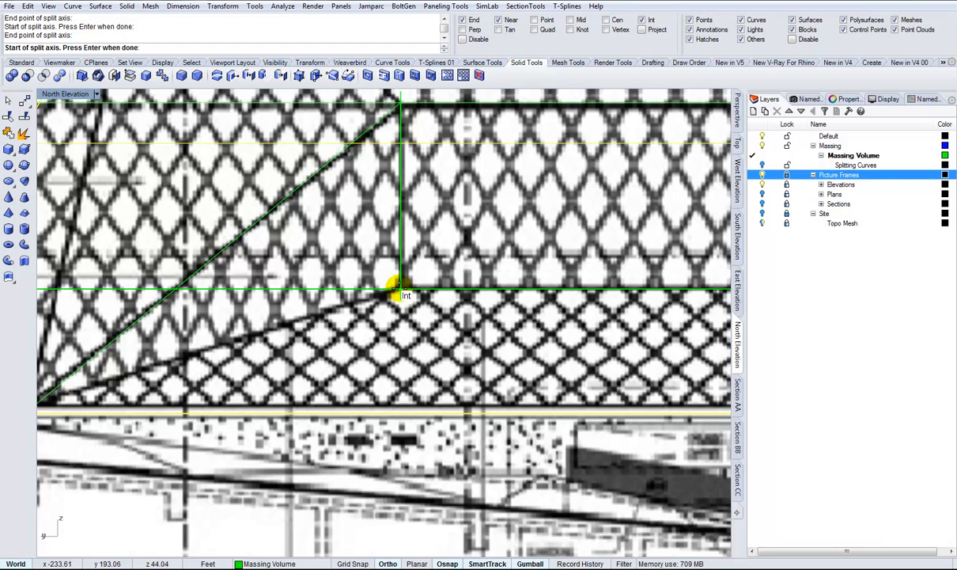
click(395, 290)
scroll(371, 299, down, 2)
scroll(267, 328, up, 3)
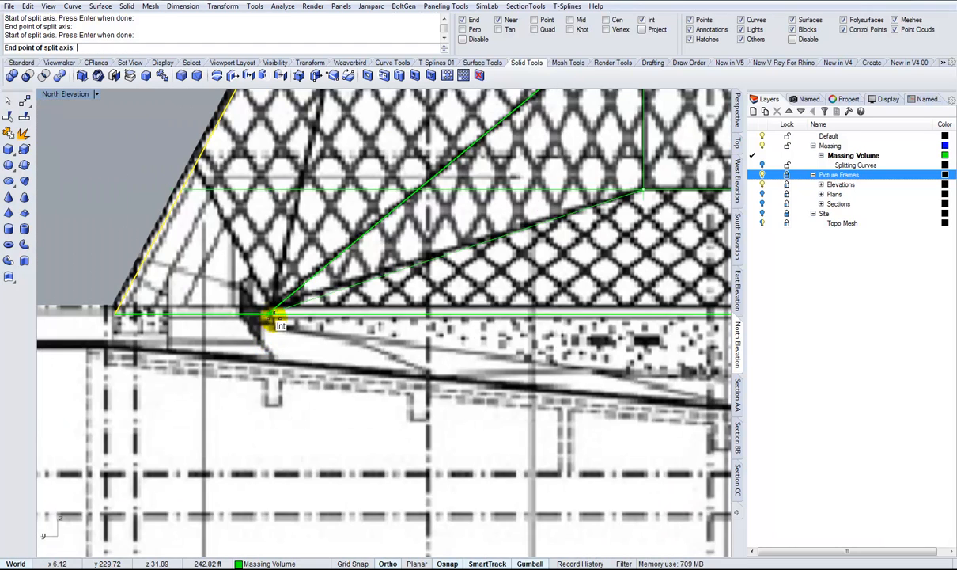
scroll(267, 317, up, 2)
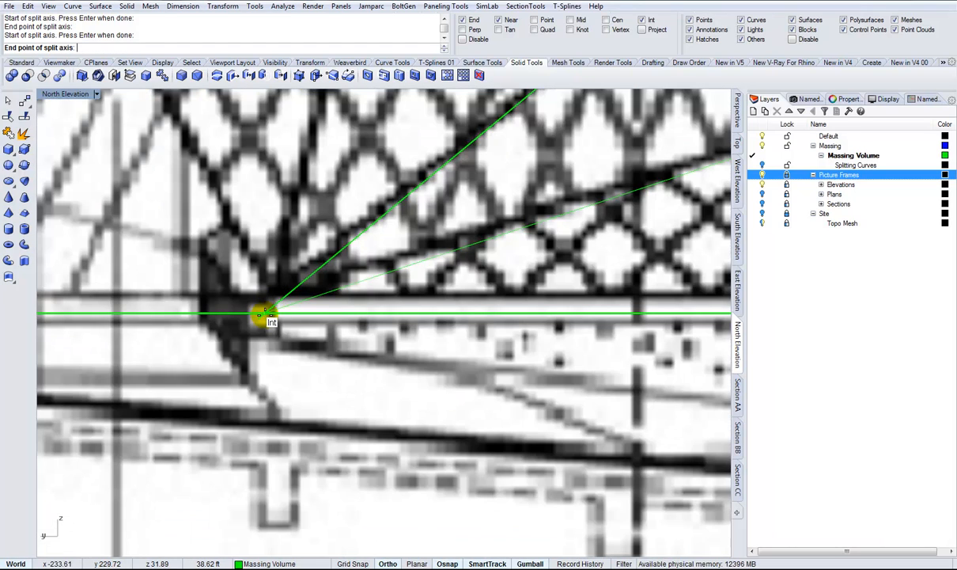
click(270, 313)
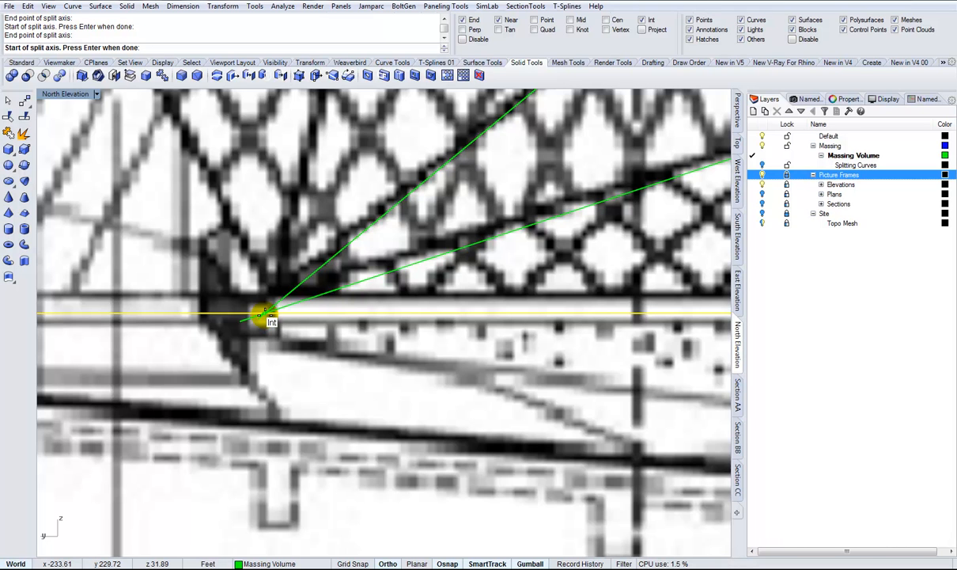
Disable the Near snap, add a split axis from the face's upper corner at the slanted edge to the convergence point, and complete the face split
scroll(263, 313, down, 3)
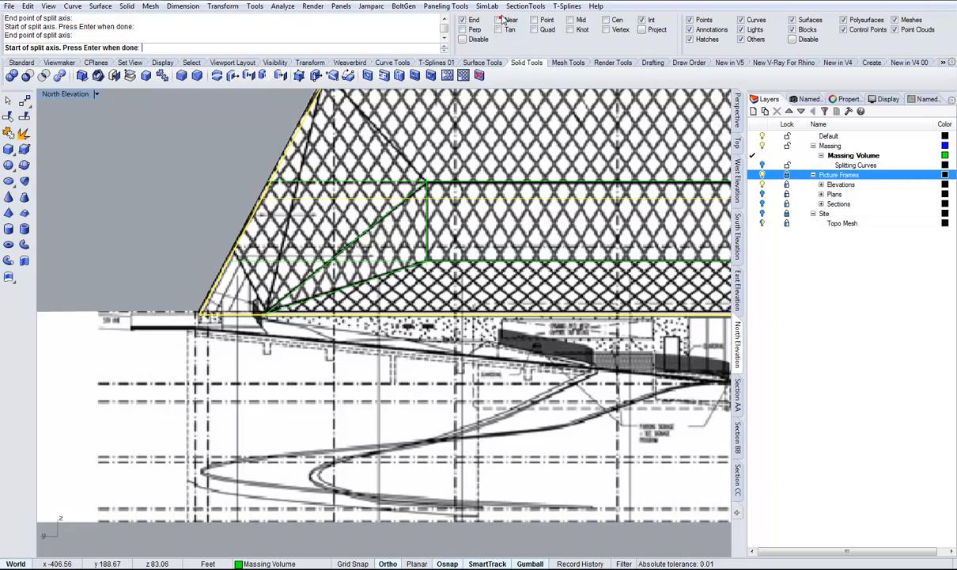
scroll(311, 148, up, 4)
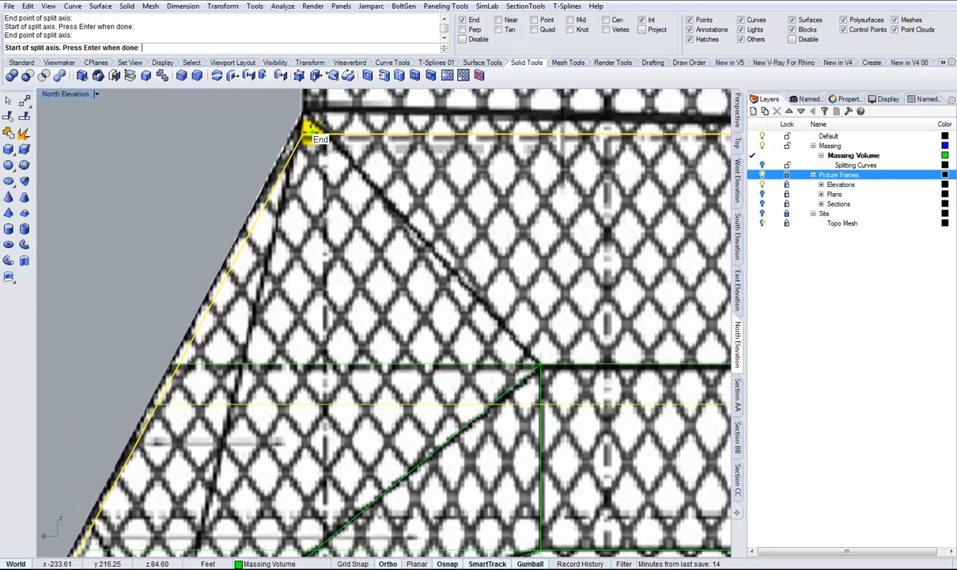
click(308, 132)
scroll(299, 182, down, 5)
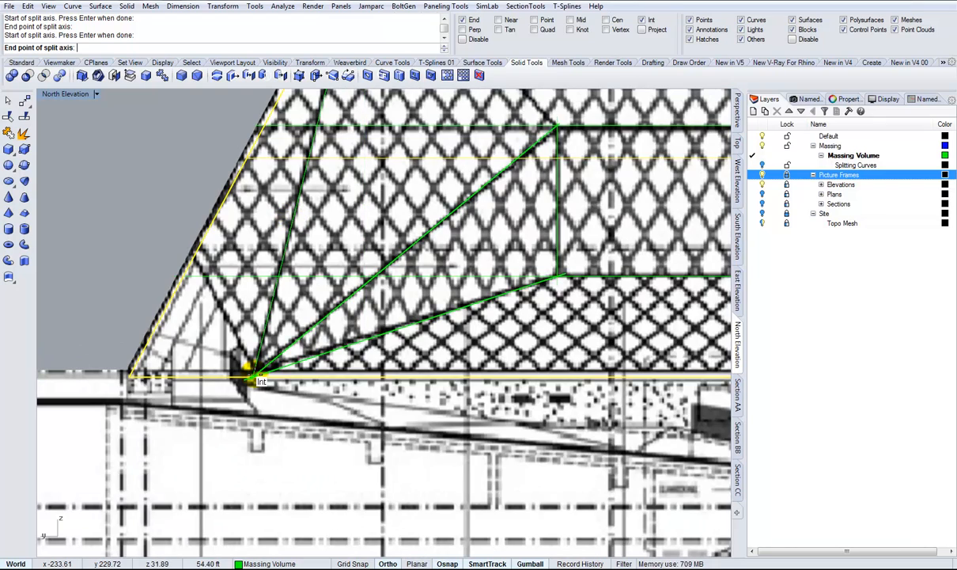
click(261, 378)
scroll(253, 375, down, 4)
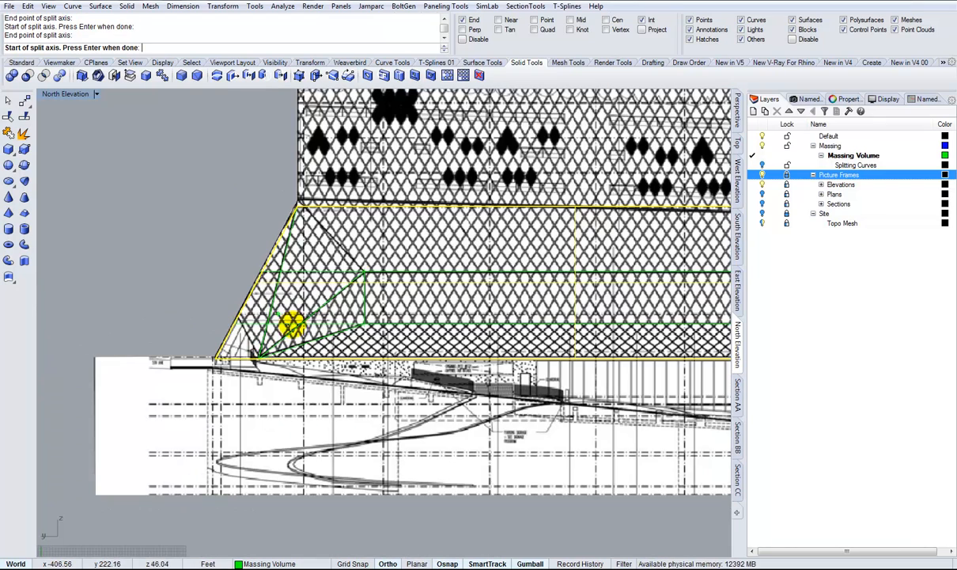
right_drag(317, 296, 240, 297)
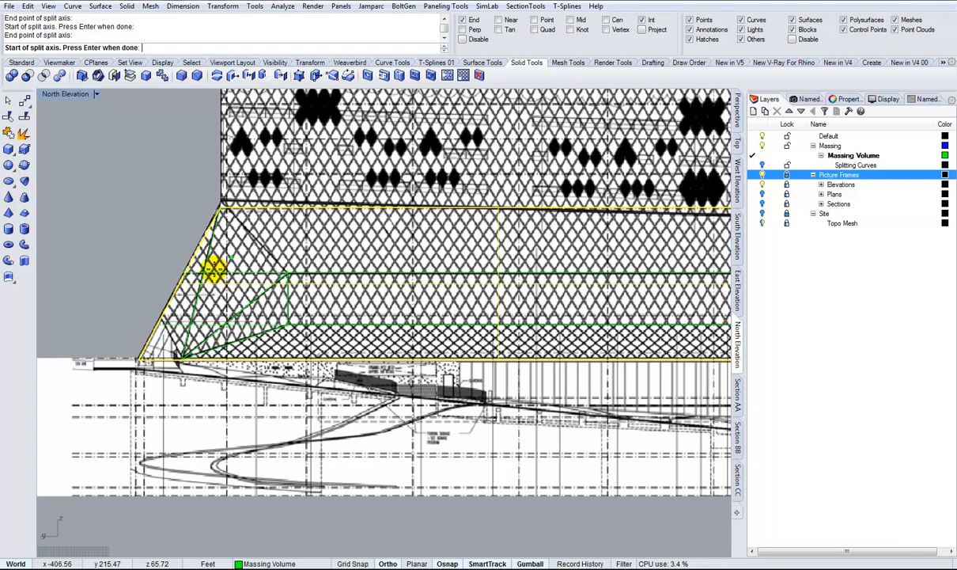
key(Return)
Hide the Picture Frames layer to expose the split faces of the massing volume
mouse_move(275, 274)
right_down()
mouse_move(285, 277)
mouse_move(268, 286)
right_up()
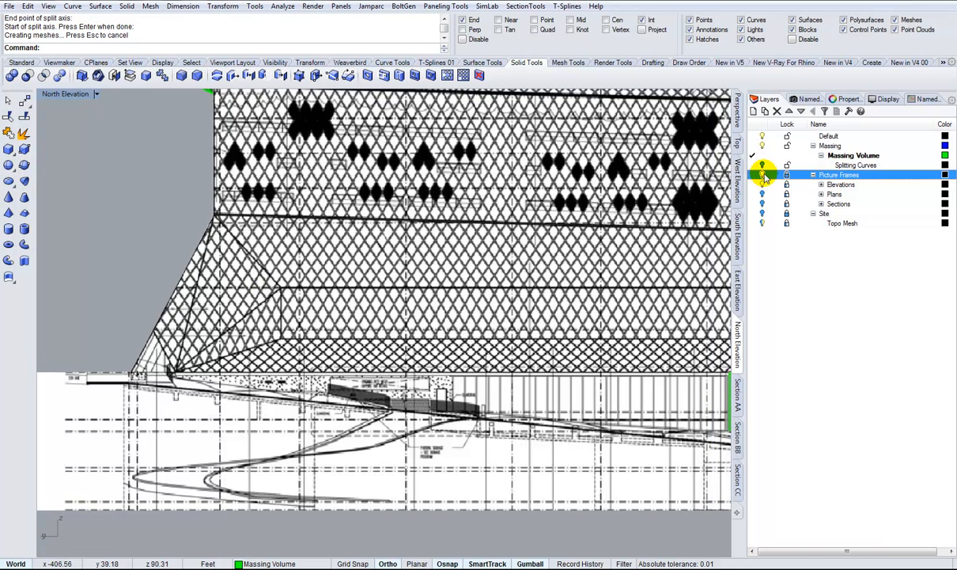
click(762, 174)
scroll(356, 321, up, 3)
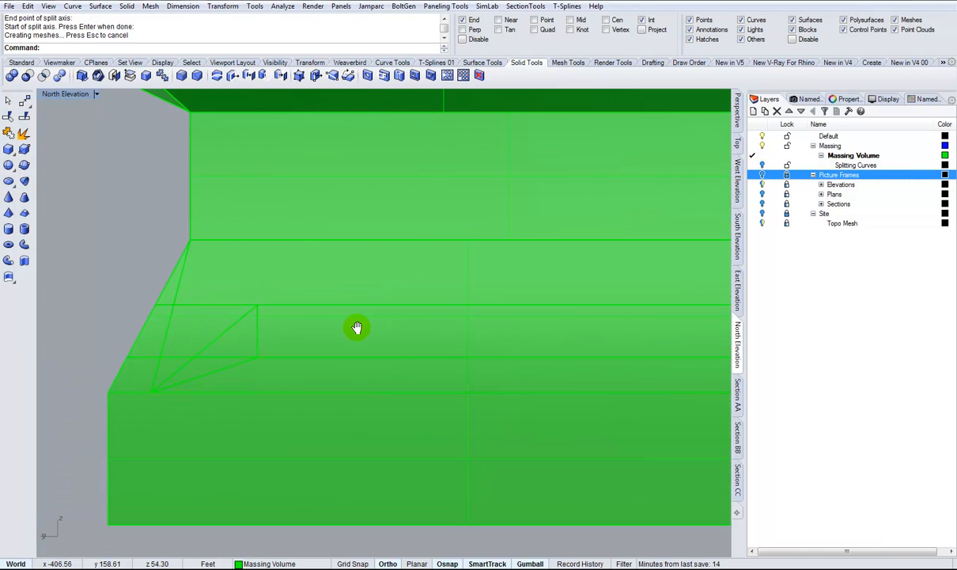
scroll(232, 308, up, 2)
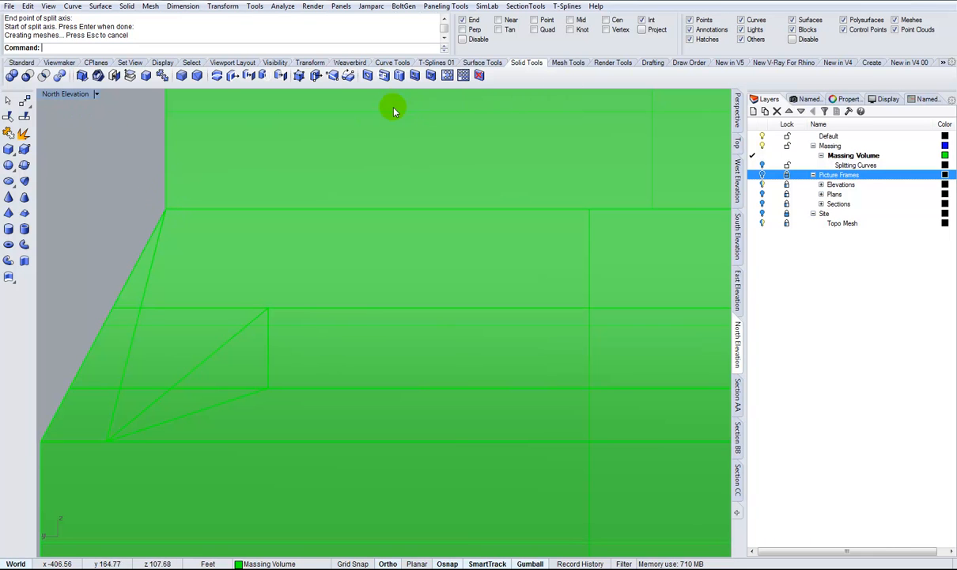
Split the sloped face above the horizontal band from its upper slanted-edge corner to the upper end of the short vertical fold
click(333, 76)
click(199, 270)
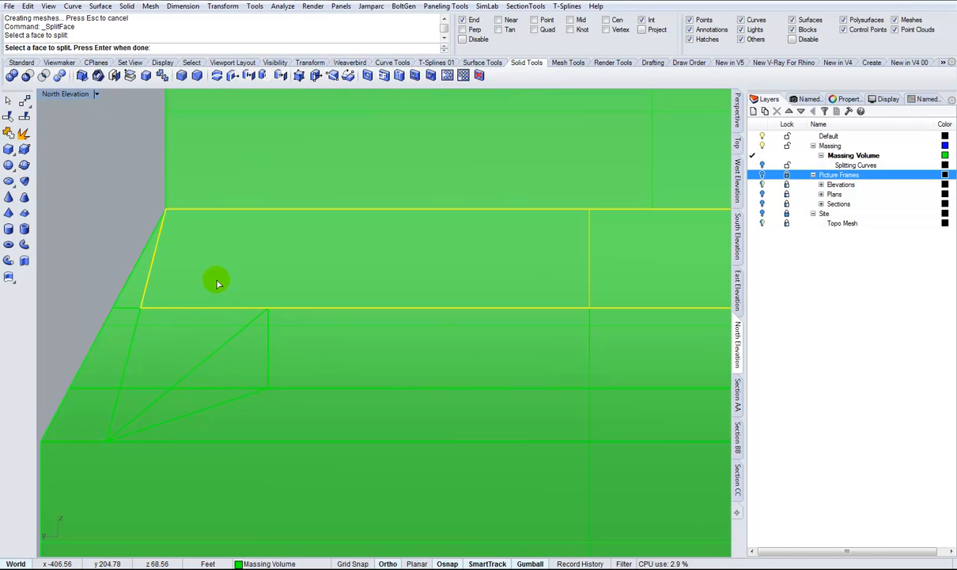
key(Return)
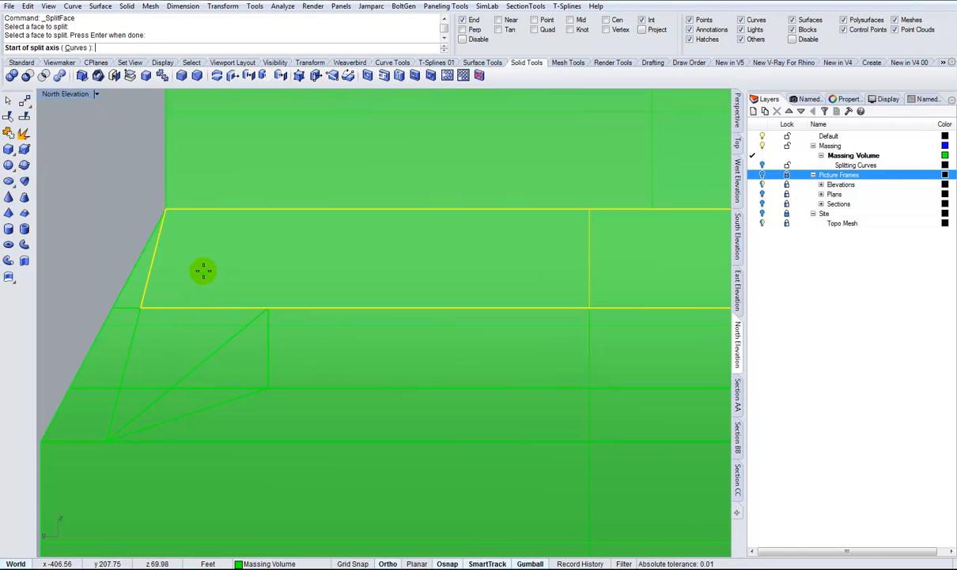
click(166, 207)
click(266, 307)
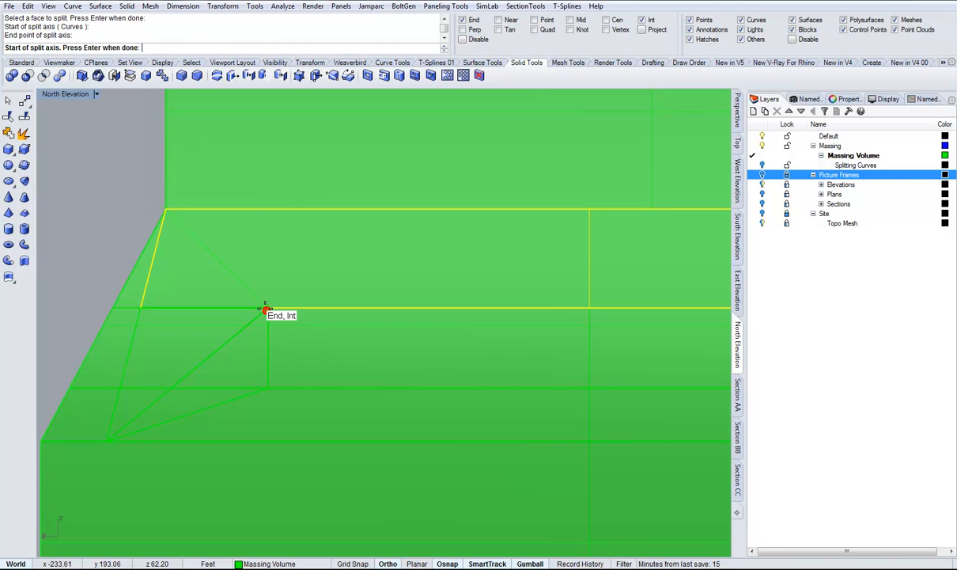
key(Return)
scroll(268, 306, down, 5)
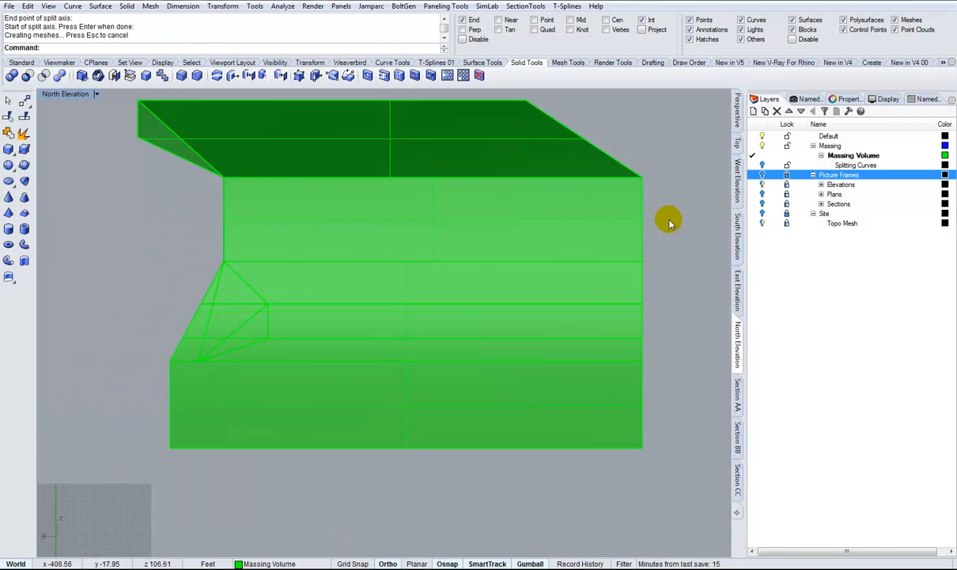
scroll(269, 296, up, 3)
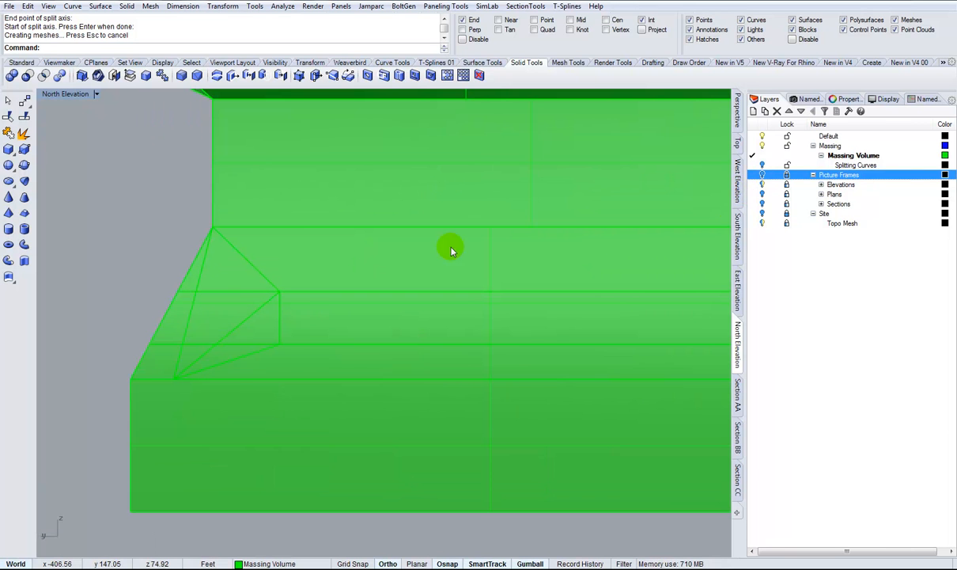
click(760, 175)
click(760, 175)
right_drag(231, 297, 210, 309)
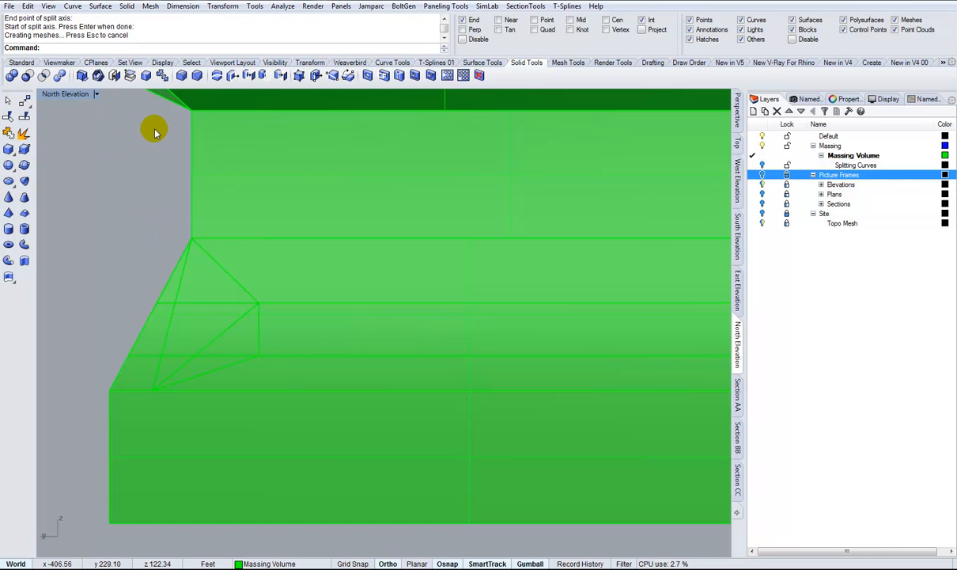
Merge the stacked coplanar pieces of the central triangle into one triangular face reaching the convergence point
click(147, 77)
click(205, 285)
click(205, 318)
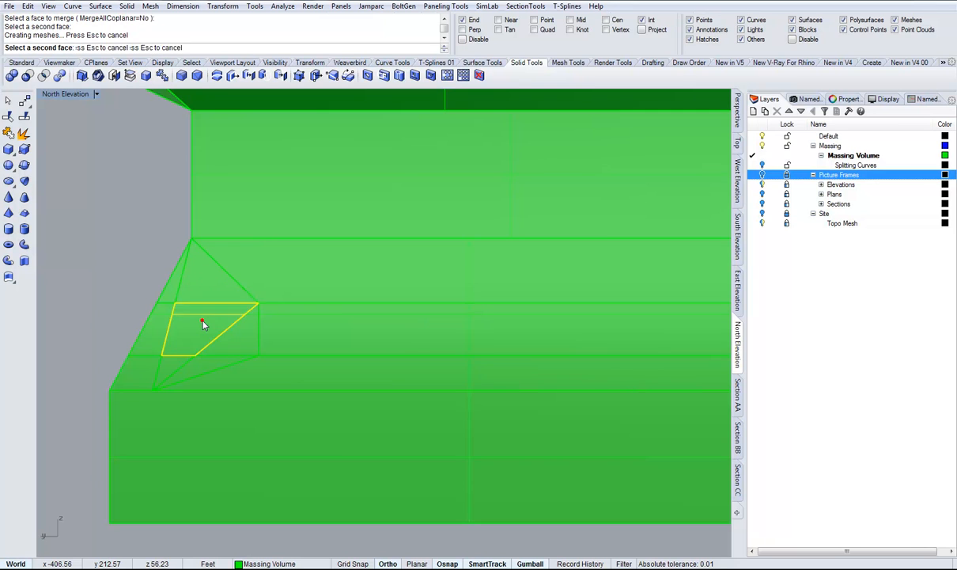
scroll(203, 305, up, 3)
right_drag(200, 295, 224, 265)
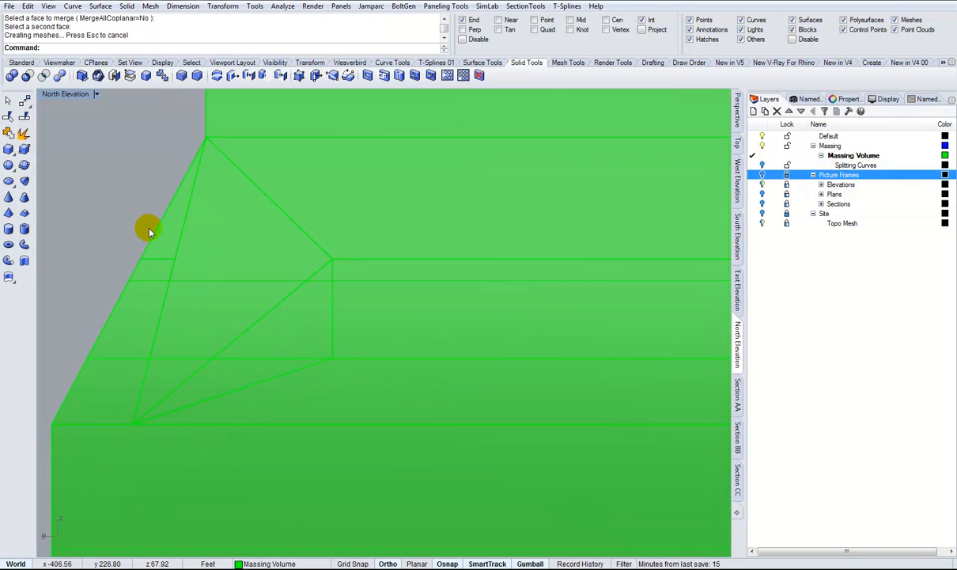
key(Return)
scroll(234, 229, down, 2)
click(220, 220)
click(176, 296)
scroll(180, 247, up, 2)
Merge the three pieces of the narrow triangle along the slanted outer edge into a single face
key(Return)
click(190, 222)
click(162, 294)
key(Return)
click(162, 294)
click(143, 369)
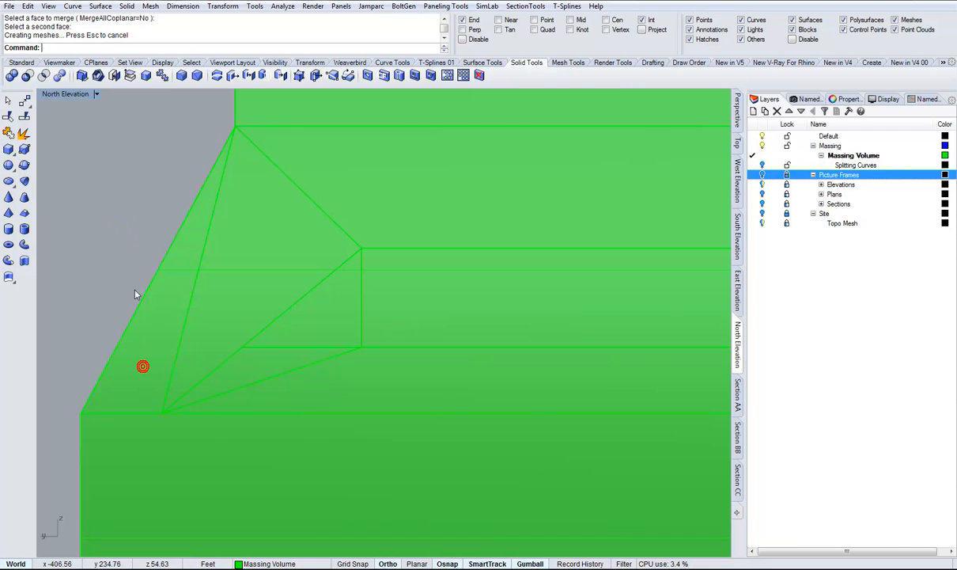
scroll(132, 263, down, 2)
Merge the two pieces of the small triangle between the short vertical fold and the convergence point
key(Return)
scroll(196, 277, up, 2)
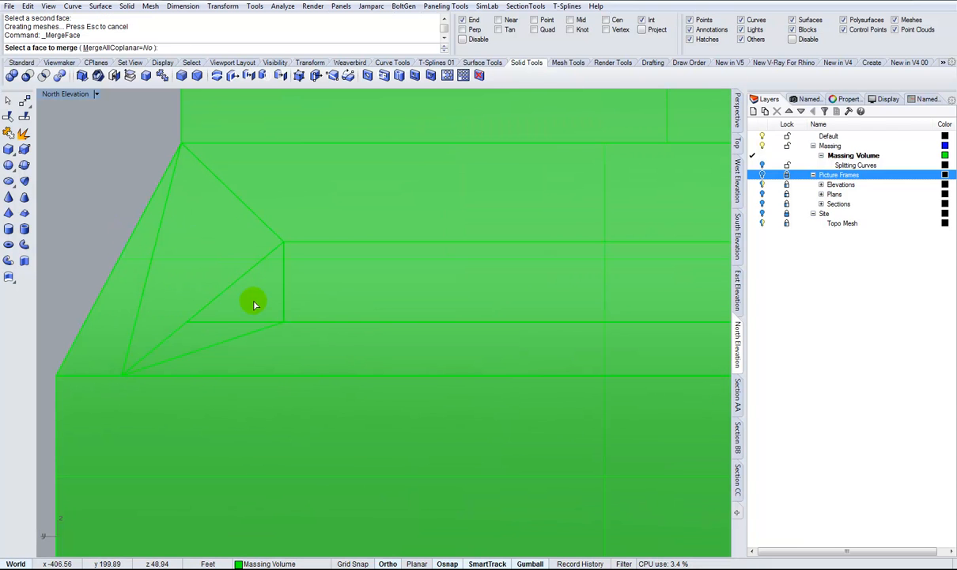
click(253, 299)
click(200, 339)
scroll(144, 228, down, 2)
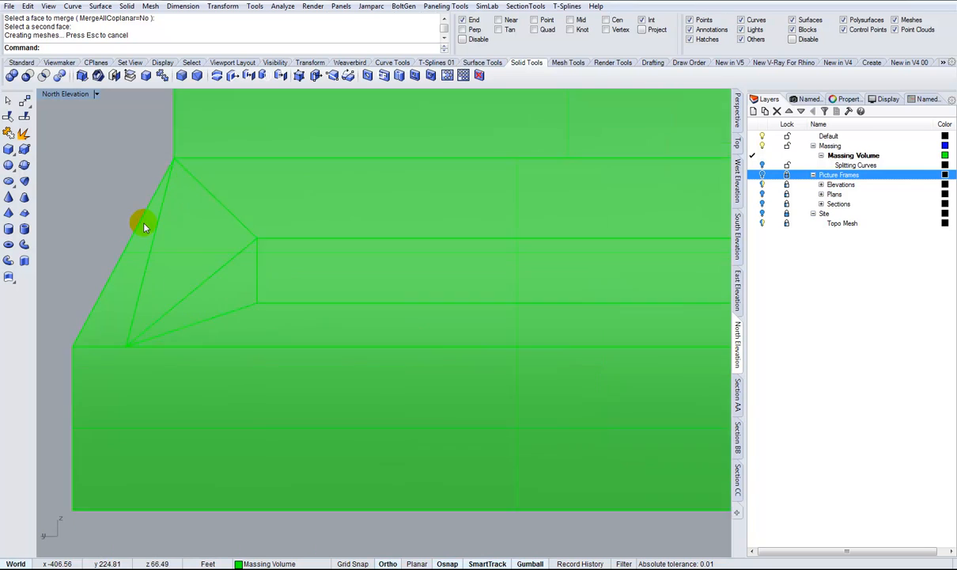
right_drag(227, 261, 254, 307)
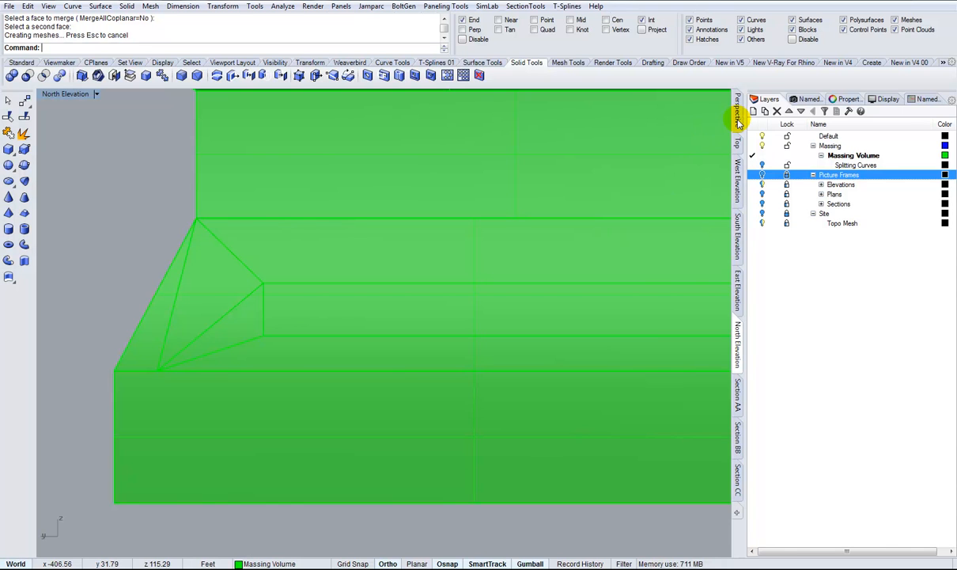
In the Perspective view, select only the narrow horizontal band face between the folds and pull it outward from the facade
right_drag(474, 319, 383, 333)
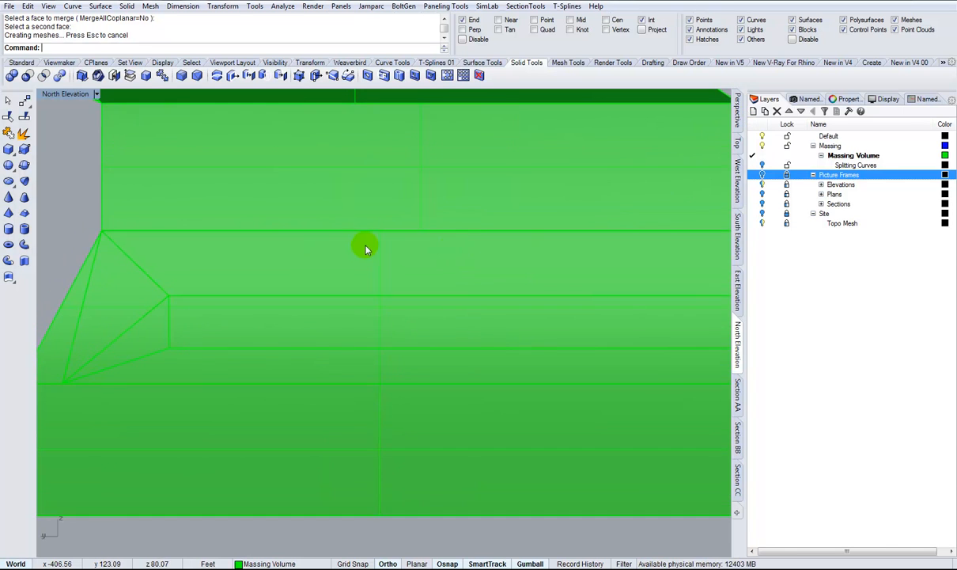
scroll(455, 248, down, 4)
click(736, 112)
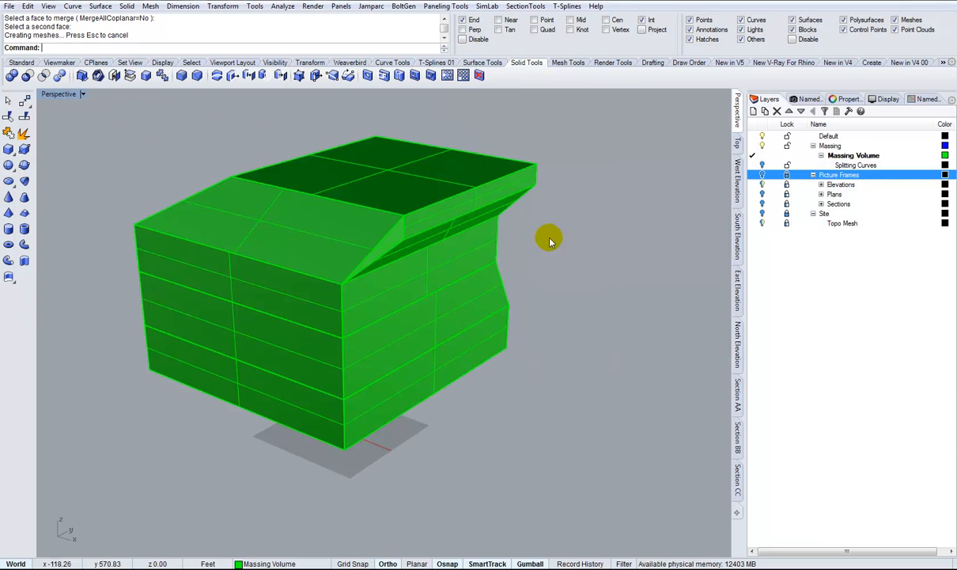
mouse_move(477, 327)
right_down()
mouse_move(522, 314)
mouse_move(508, 411)
mouse_move(432, 402)
mouse_move(353, 336)
mouse_move(369, 340)
mouse_move(397, 296)
mouse_move(381, 262)
mouse_move(324, 340)
right_up()
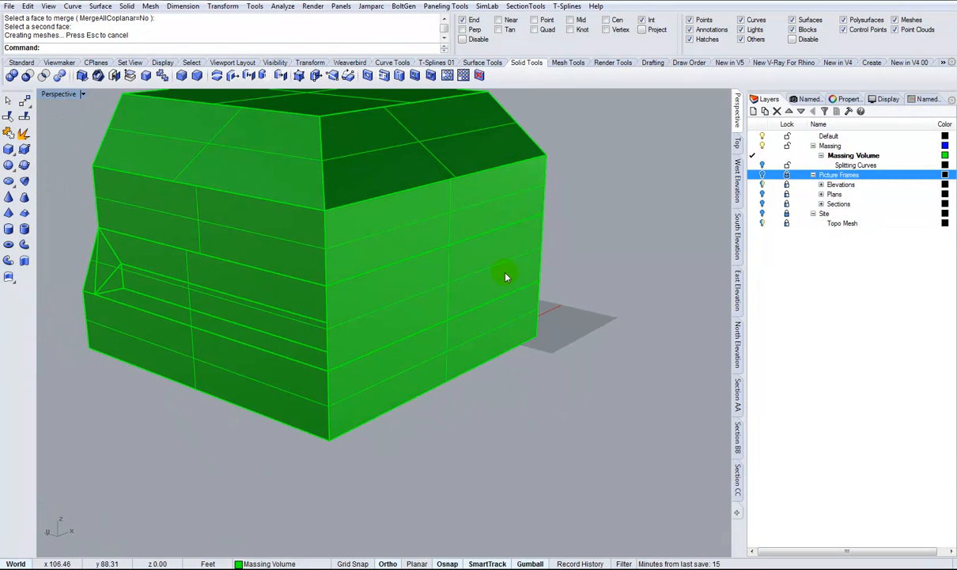
right_drag(513, 264, 306, 338)
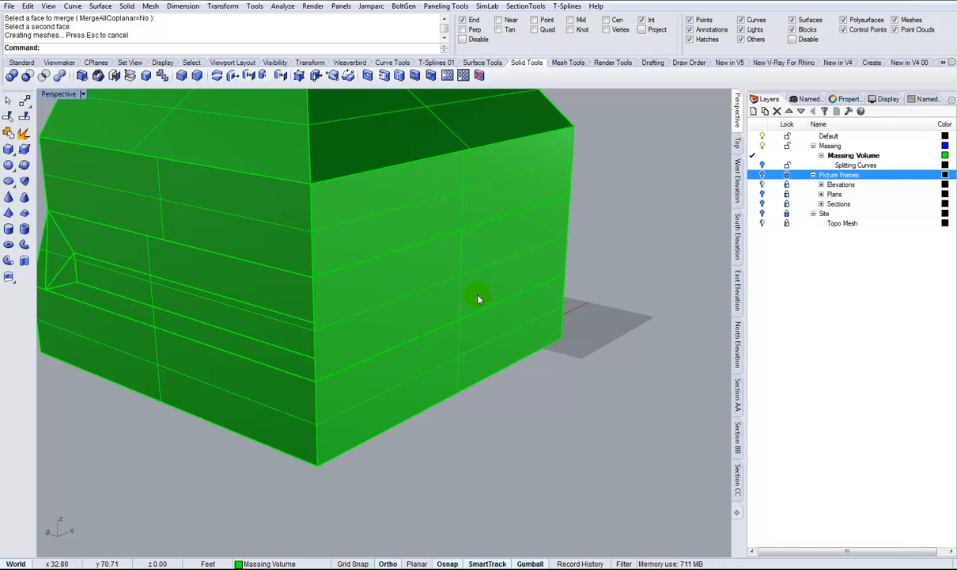
right_drag(276, 344, 309, 323)
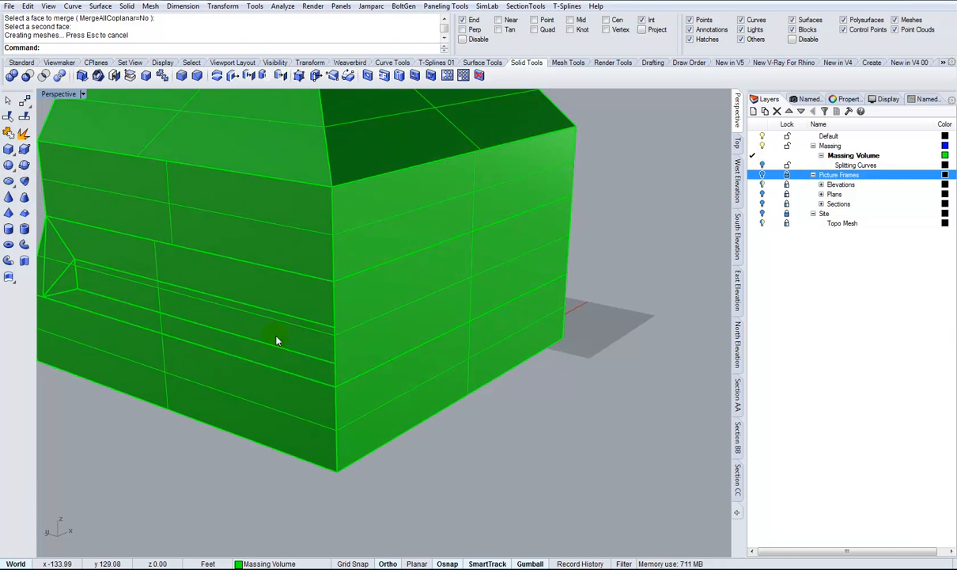
right_drag(154, 314, 417, 372)
ctrl+shift+click(415, 379)
right_drag(487, 404, 247, 261)
drag(231, 255, 187, 281)
right_drag(186, 281, 321, 246)
scroll(378, 361, up, 3)
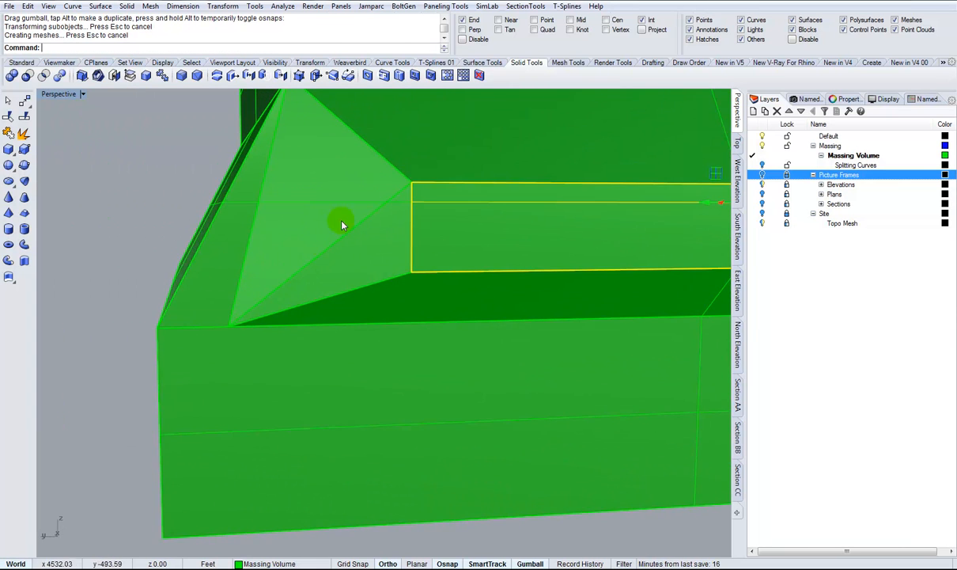
right_drag(336, 195, 541, 299)
scroll(375, 293, down, 5)
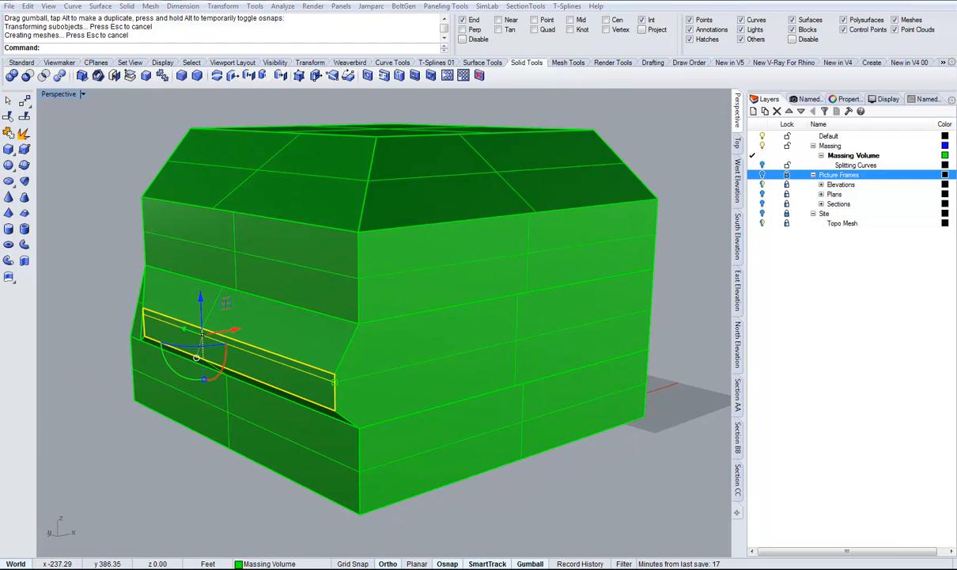
Switch to the West Elevation view, set it to Shaded display, and show the Picture Frames layer
click(736, 188)
click(93, 95)
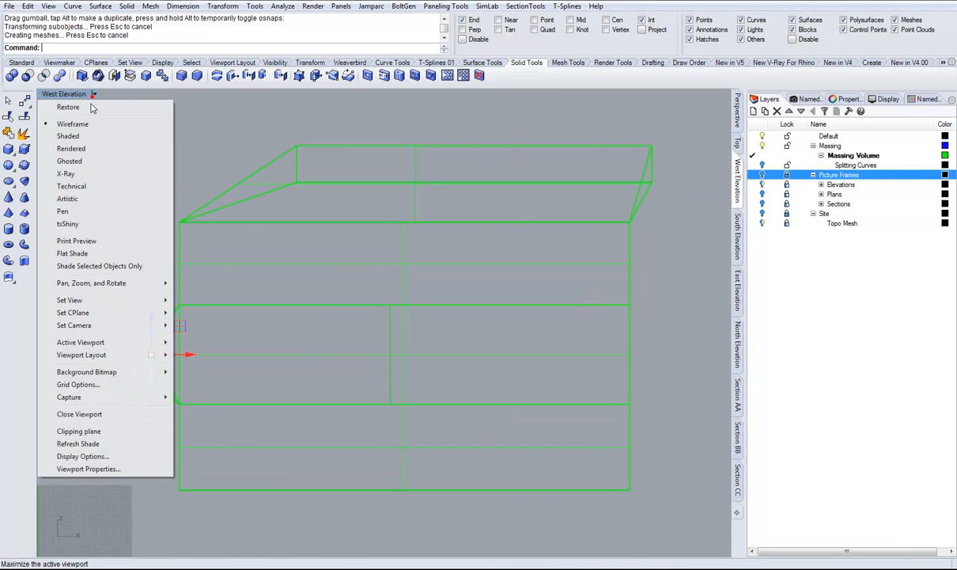
click(68, 135)
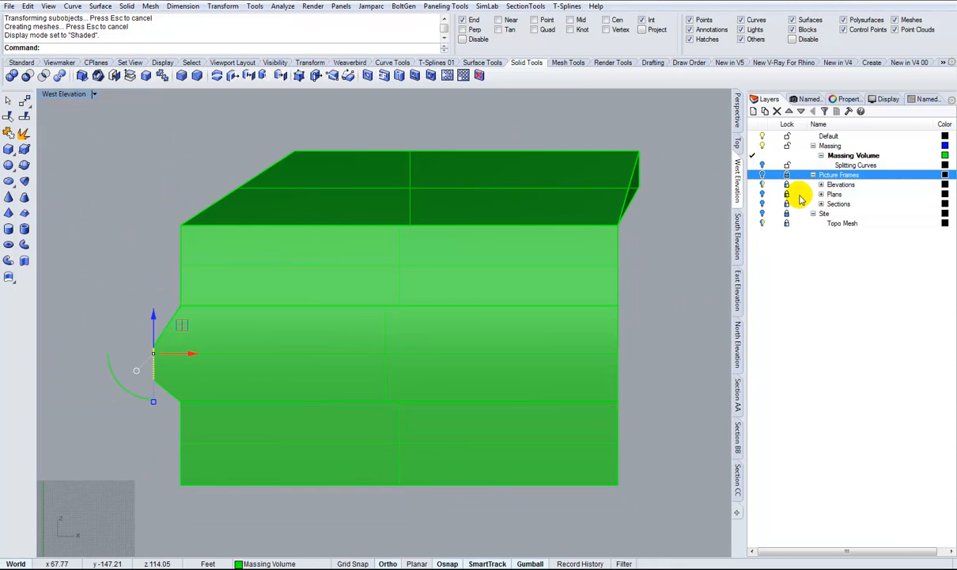
click(762, 175)
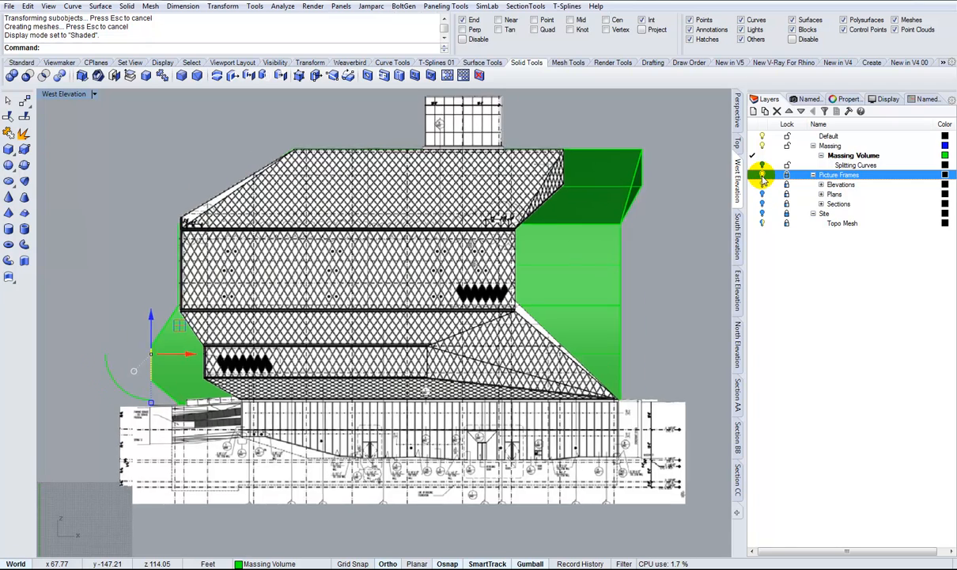
Examine how the massing volume's outline compares with the west elevation drawing at the lower folds and the far wall edge
scroll(763, 180, up, 2)
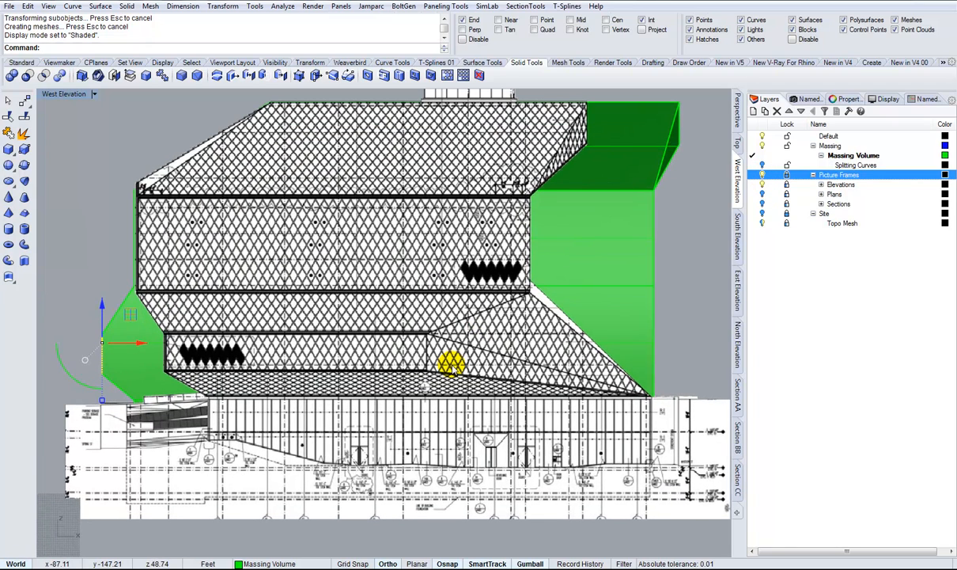
scroll(485, 353, down, 1)
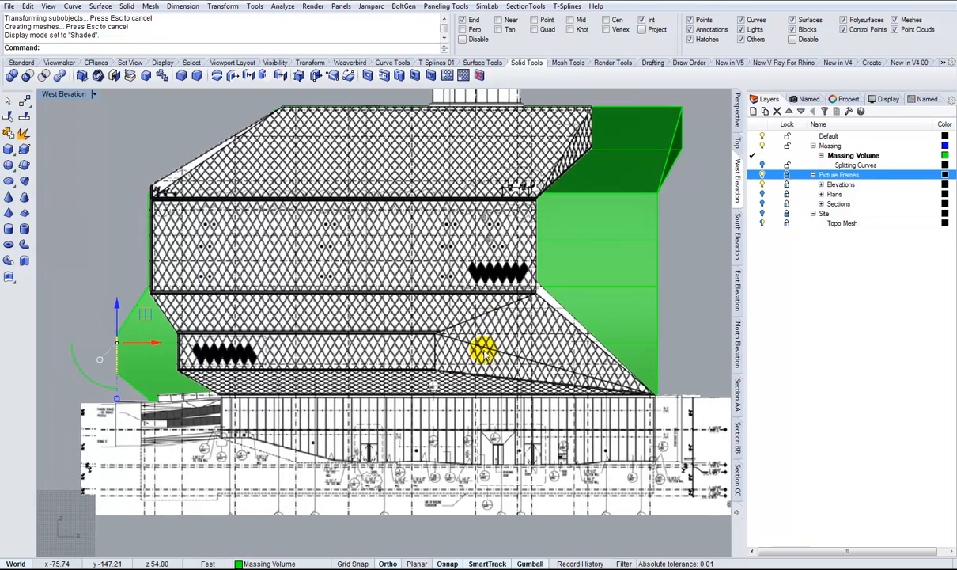
scroll(523, 317, up, 2)
scroll(549, 320, down, 1)
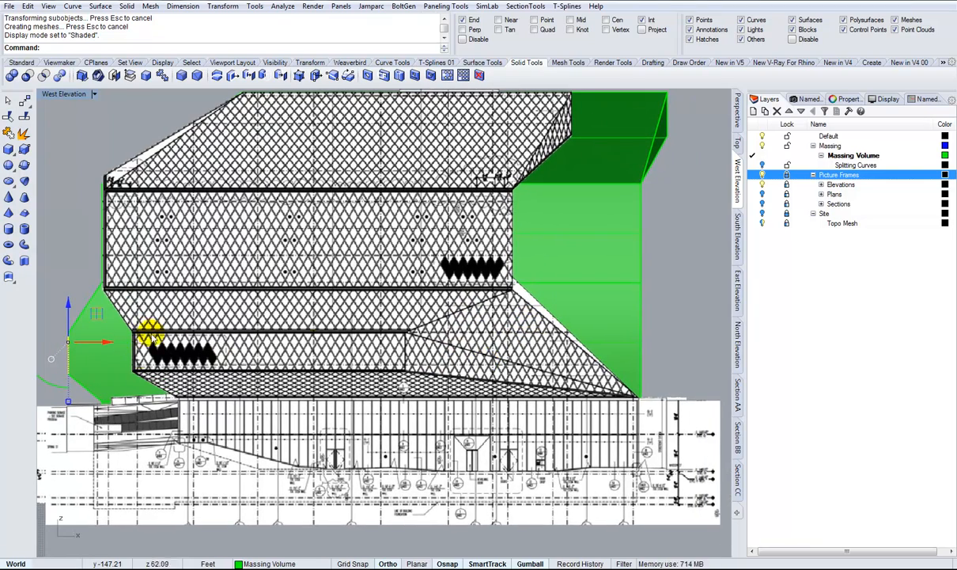
scroll(568, 311, up, 2)
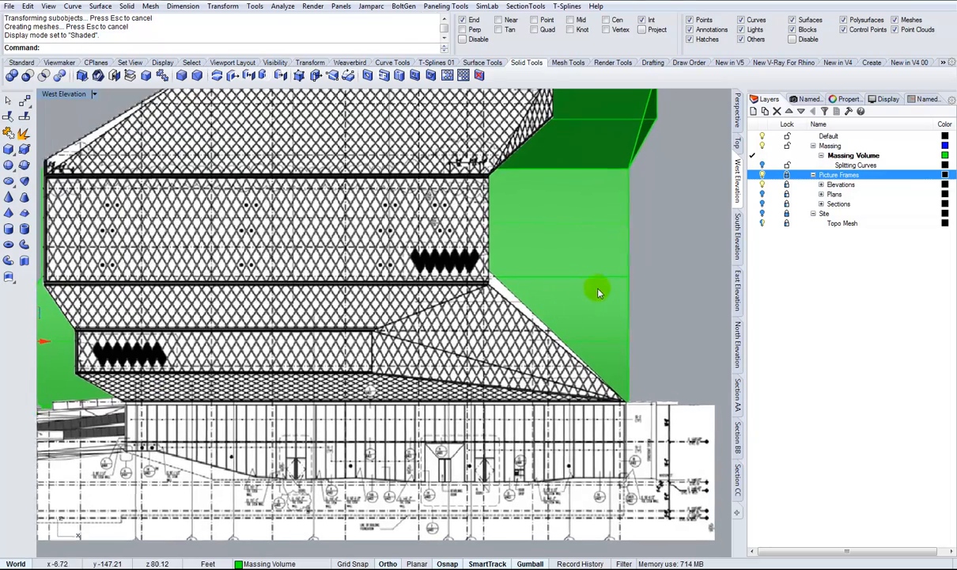
scroll(509, 320, down, 2)
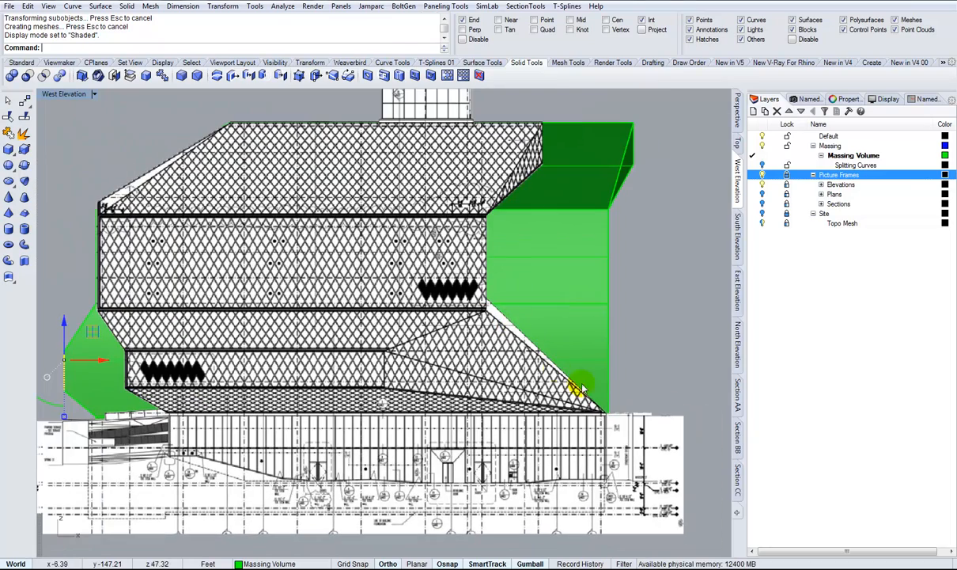
scroll(571, 383, up, 2)
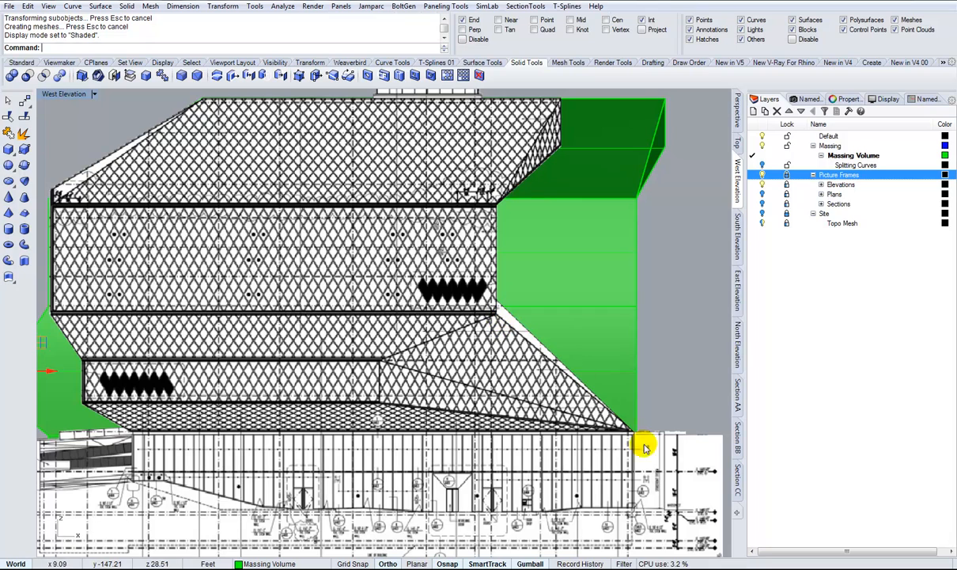
scroll(554, 340, up, 1)
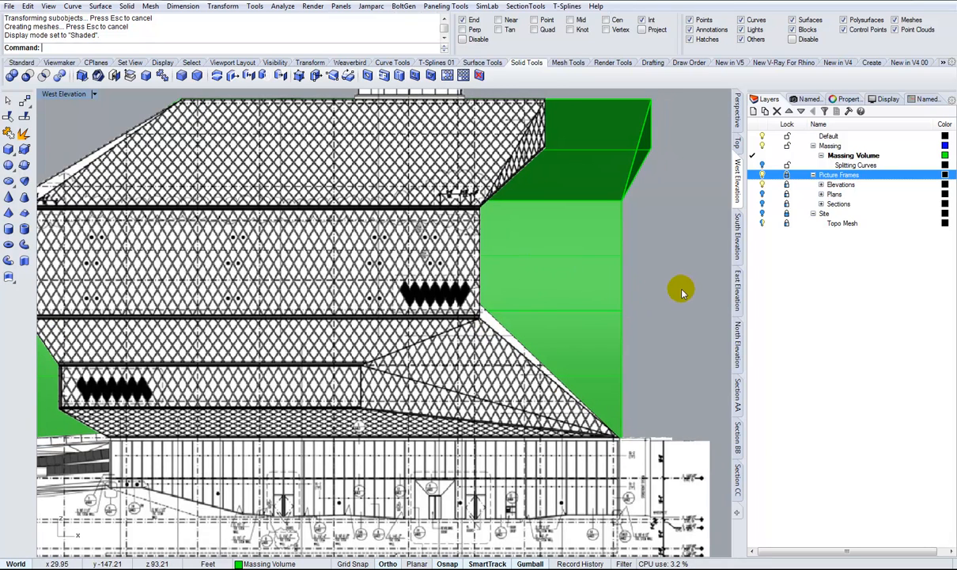
right_drag(683, 292, 567, 304)
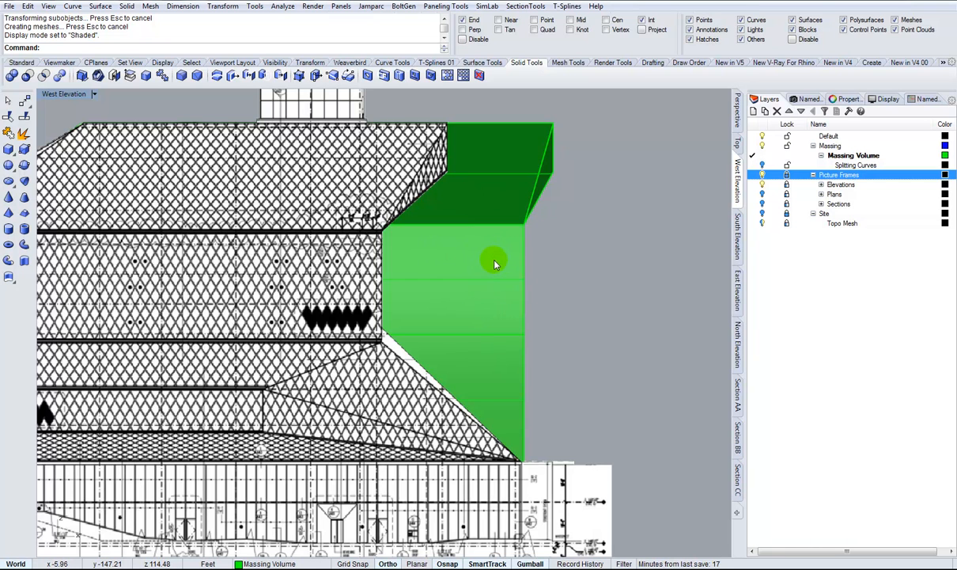
Set the West Elevation view to Wireframe display and clear the current subobject selection
click(94, 94)
click(73, 124)
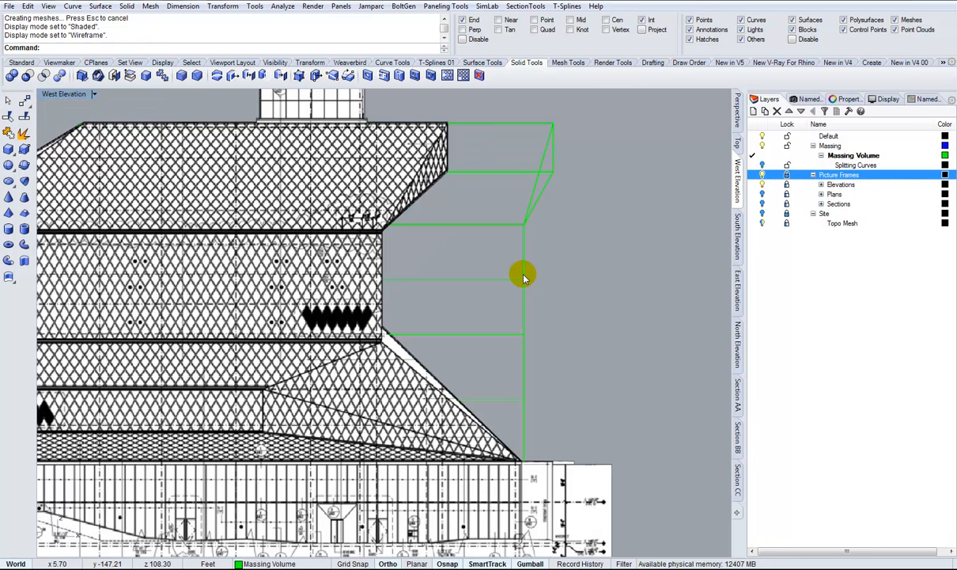
drag(497, 200, 561, 351)
scroll(522, 280, down, 10)
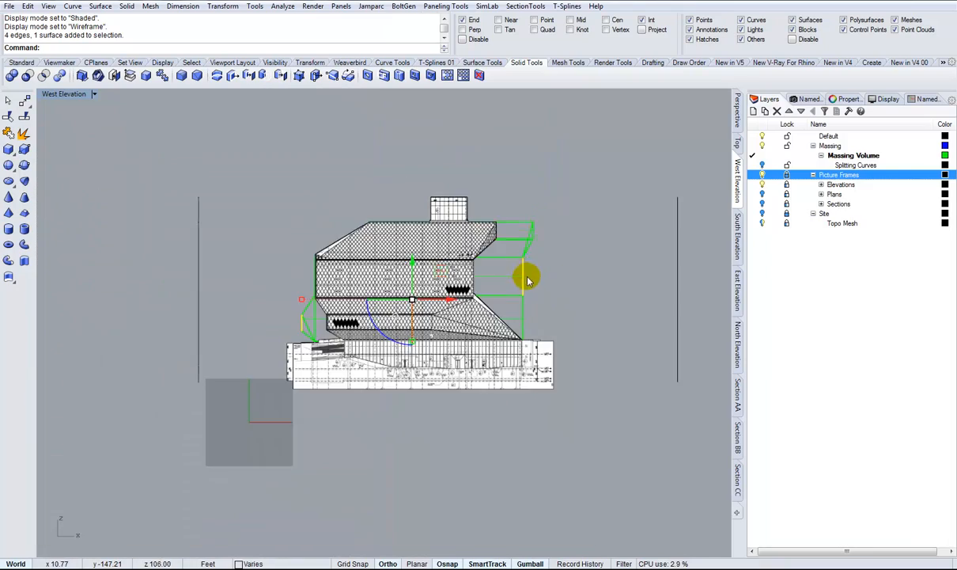
scroll(529, 279, up, 8)
click(560, 289)
scroll(358, 322, down, 8)
Select the upper vertical face opposite the pulled-out band with its edges and move it inward onto the drawing's vertical wall line
scroll(393, 335, up, 5)
drag(481, 240, 573, 346)
drag(545, 285, 393, 329)
right_drag(429, 283, 524, 255)
scroll(568, 356, up, 3)
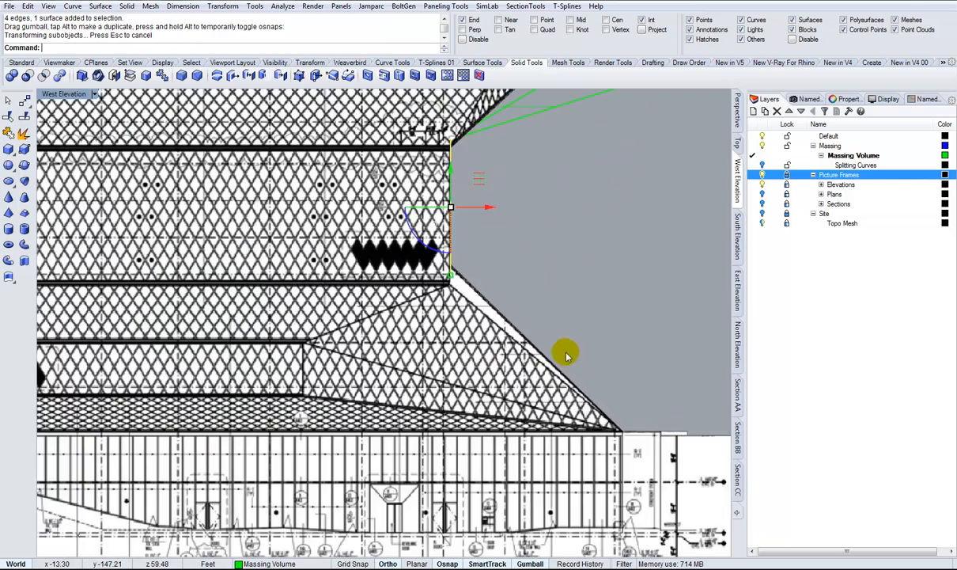
scroll(483, 255, down, 4)
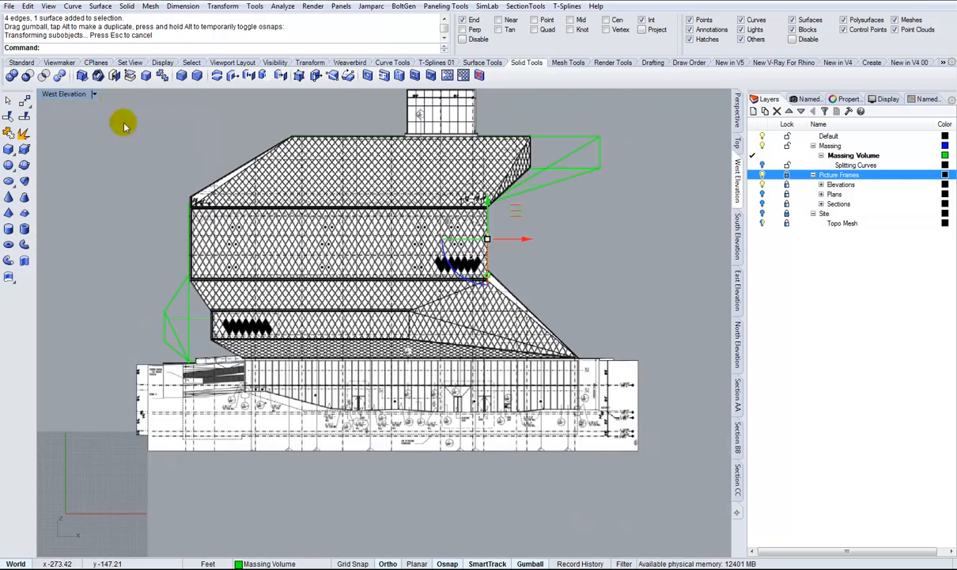
Set the West Elevation view to Shaded display
click(93, 93)
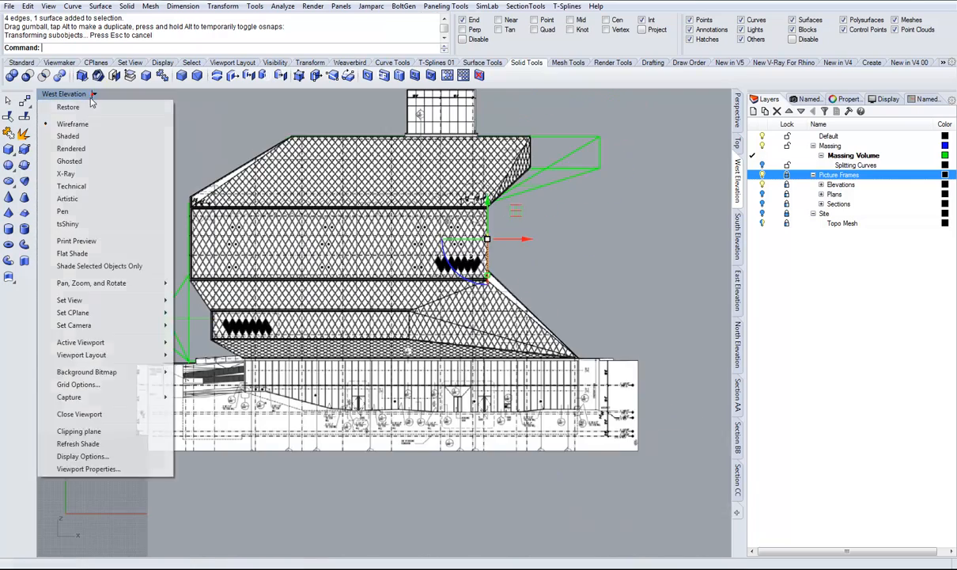
click(68, 135)
mouse_move(613, 252)
right_down()
mouse_move(578, 290)
mouse_move(490, 261)
mouse_move(484, 274)
mouse_move(483, 258)
right_up()
scroll(380, 291, up, 8)
scroll(405, 274, down, 6)
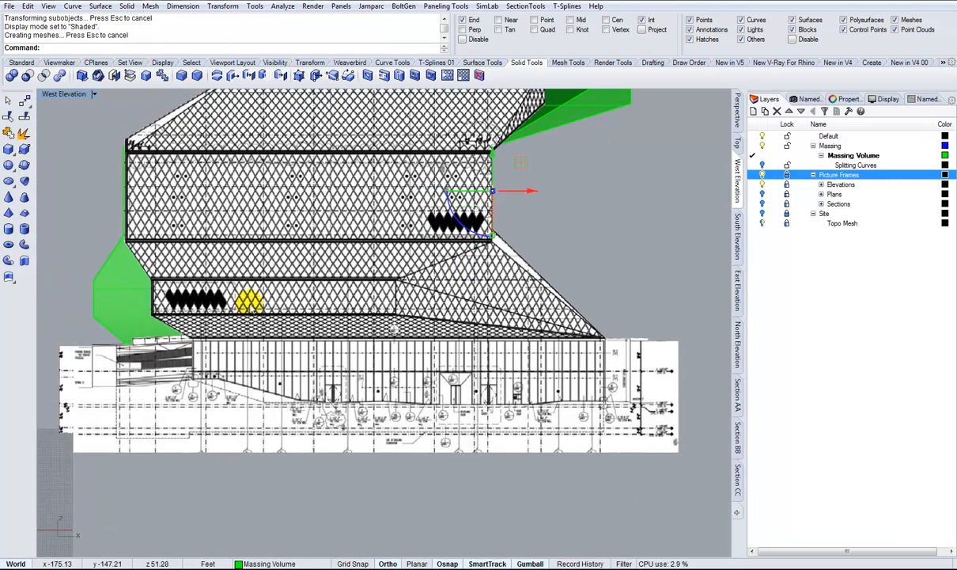
click(118, 283)
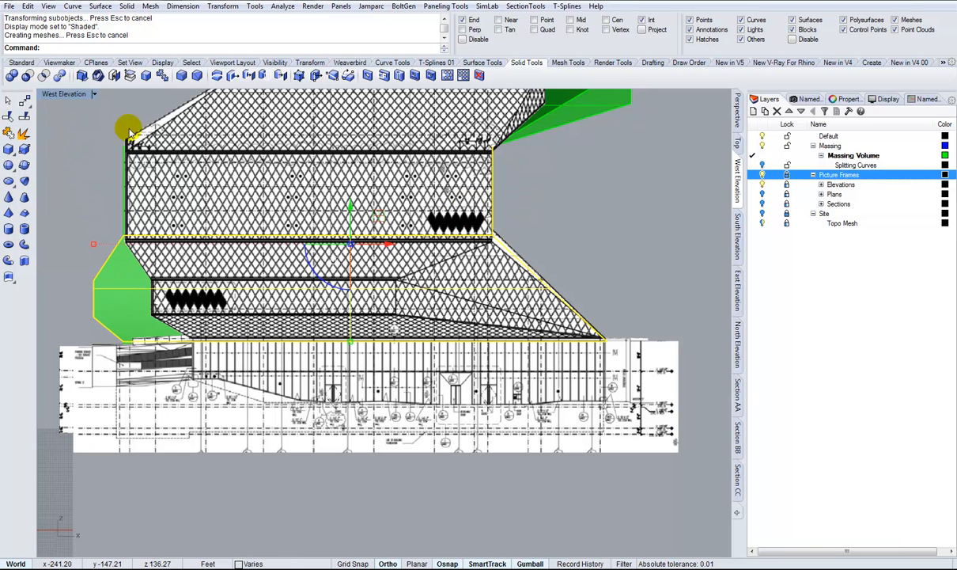
click(332, 75)
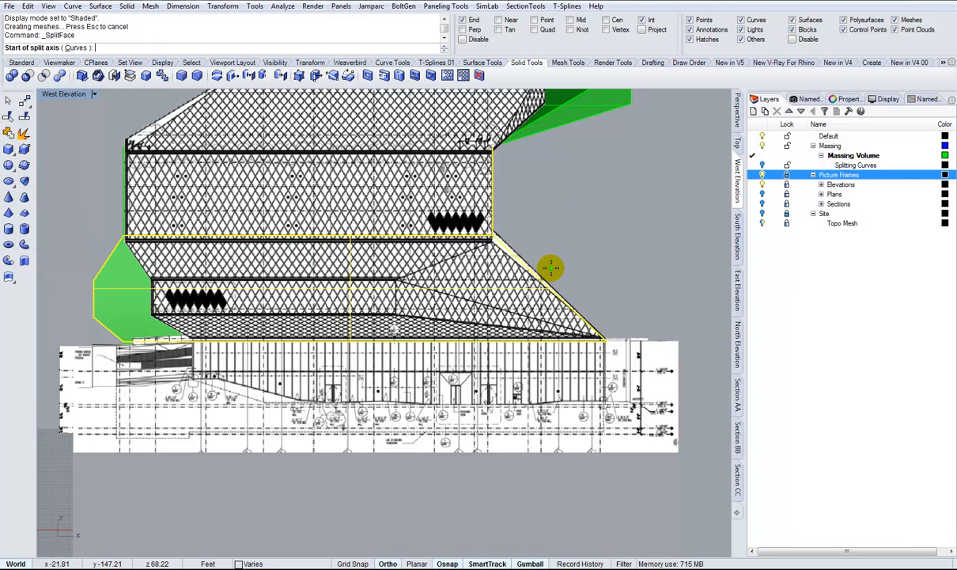
scroll(447, 198, up, 5)
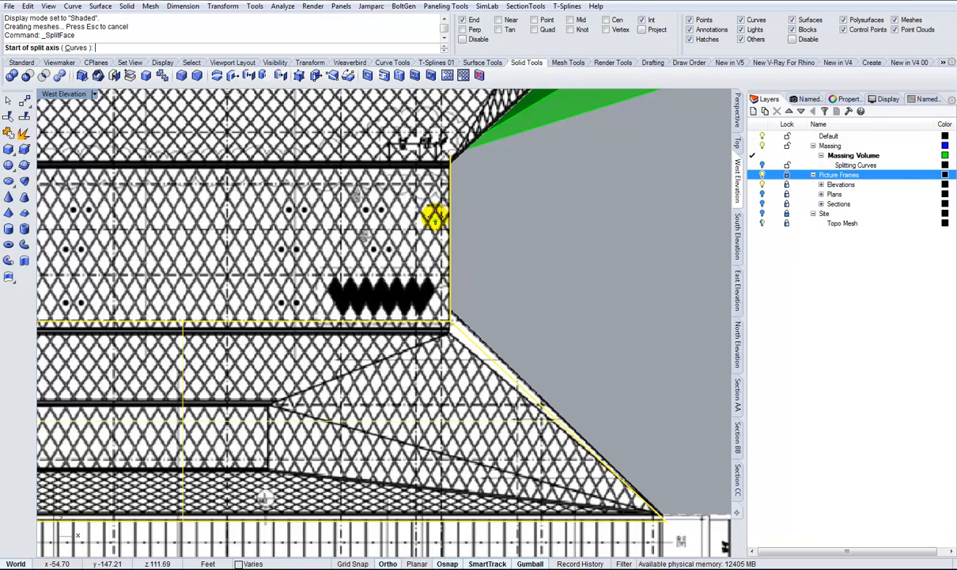
key(Escape)
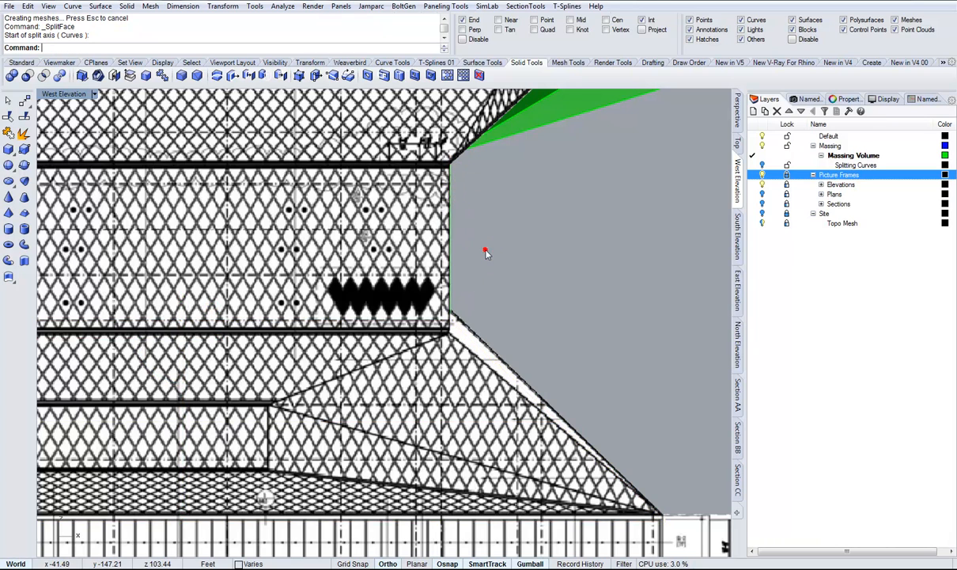
scroll(485, 252, down, 1)
scroll(496, 231, down, 2)
scroll(576, 196, down, 1)
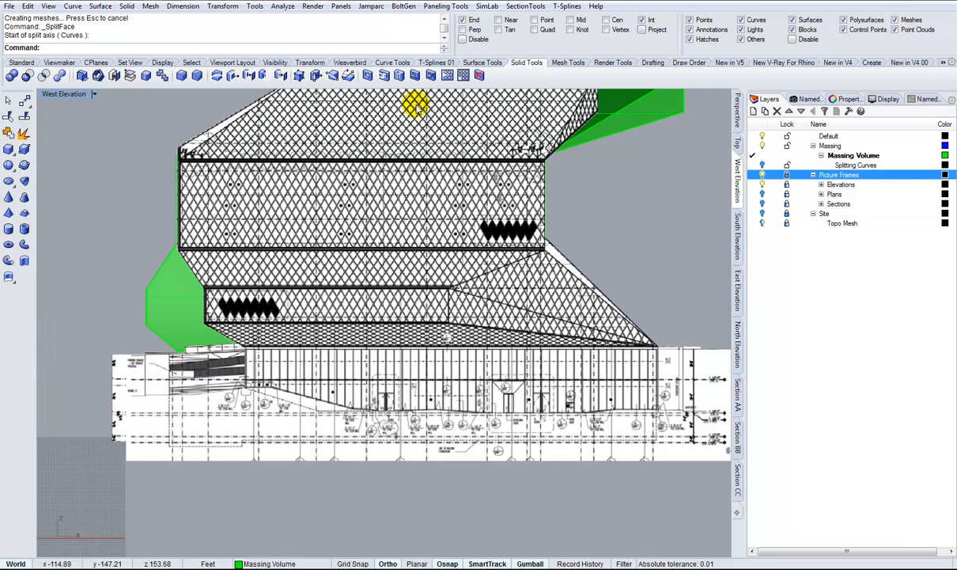
Split the massing volume's lower west face with a horizontal axis from the upper corner of the pulled-out band to the opposite sloping edge
click(331, 75)
click(175, 314)
scroll(451, 234, up, 2)
key(Return)
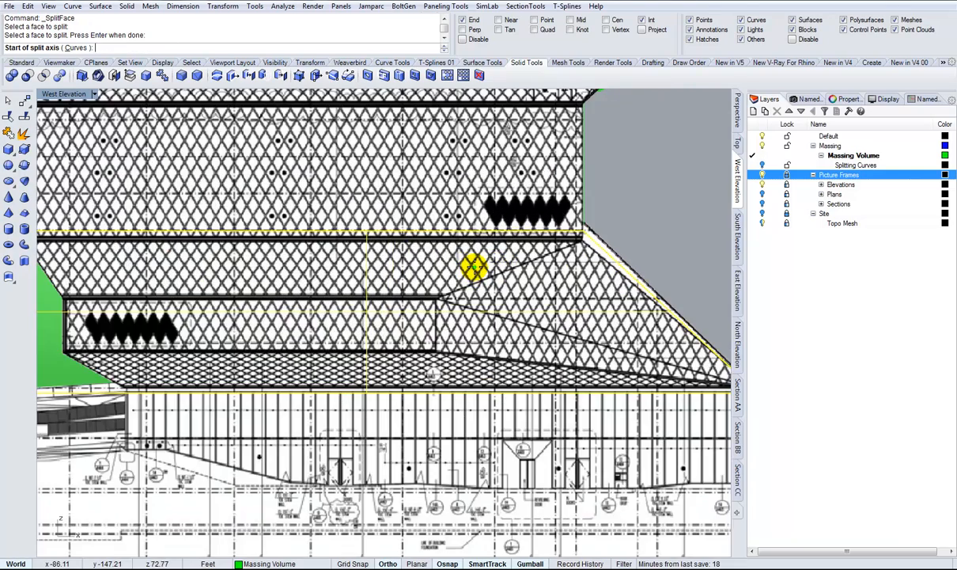
scroll(472, 269, down, 2)
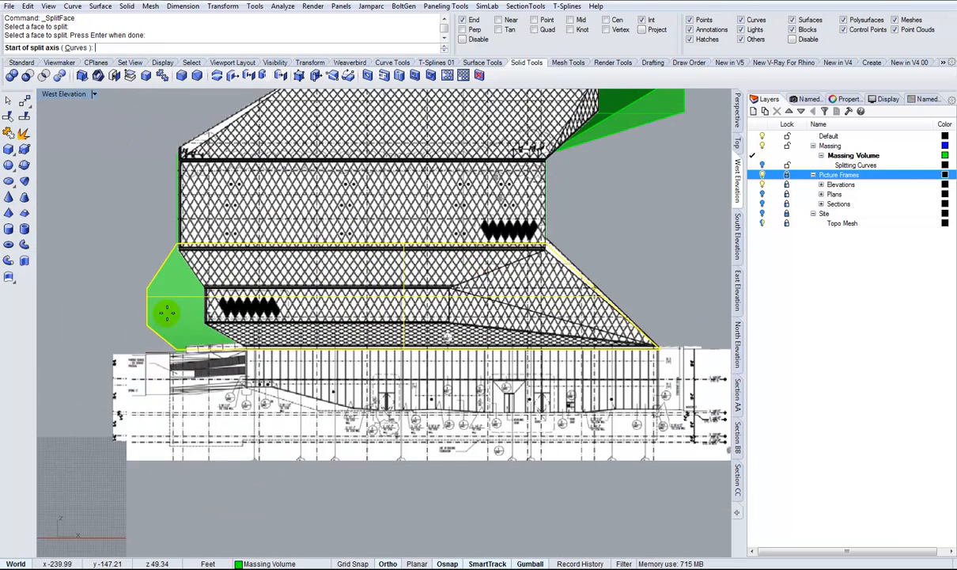
scroll(147, 324, up, 5)
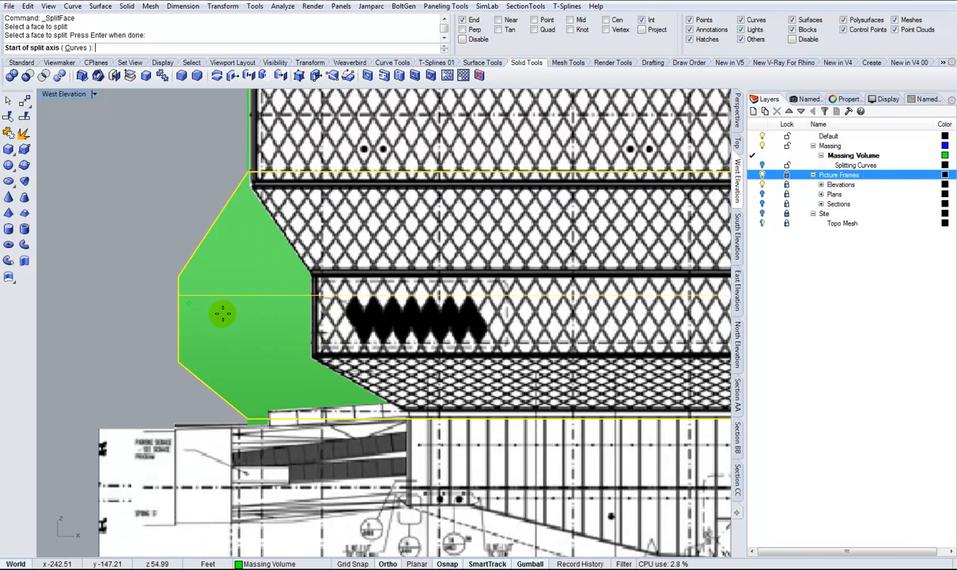
scroll(169, 275, down, 3)
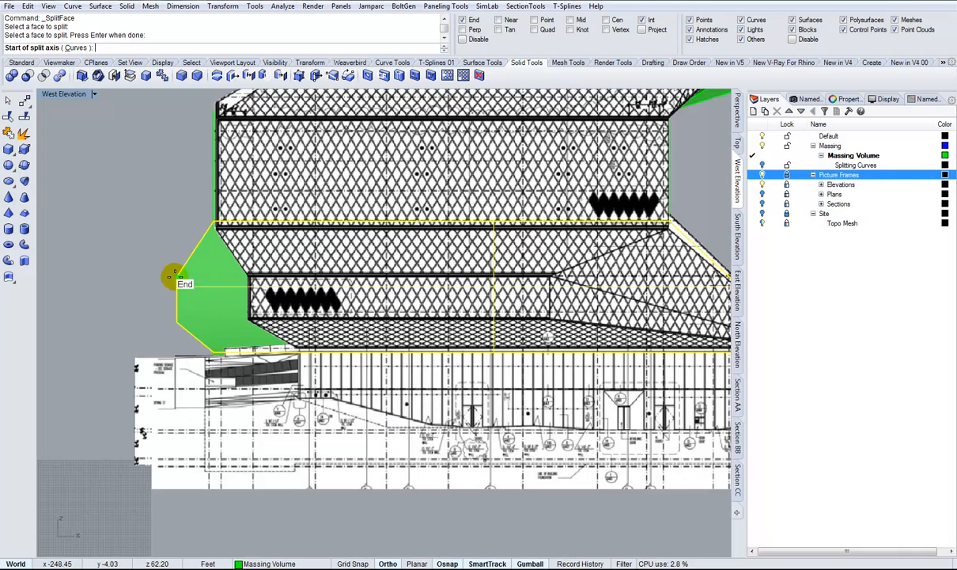
click(169, 276)
scroll(175, 278, down, 3)
scroll(476, 282, up, 5)
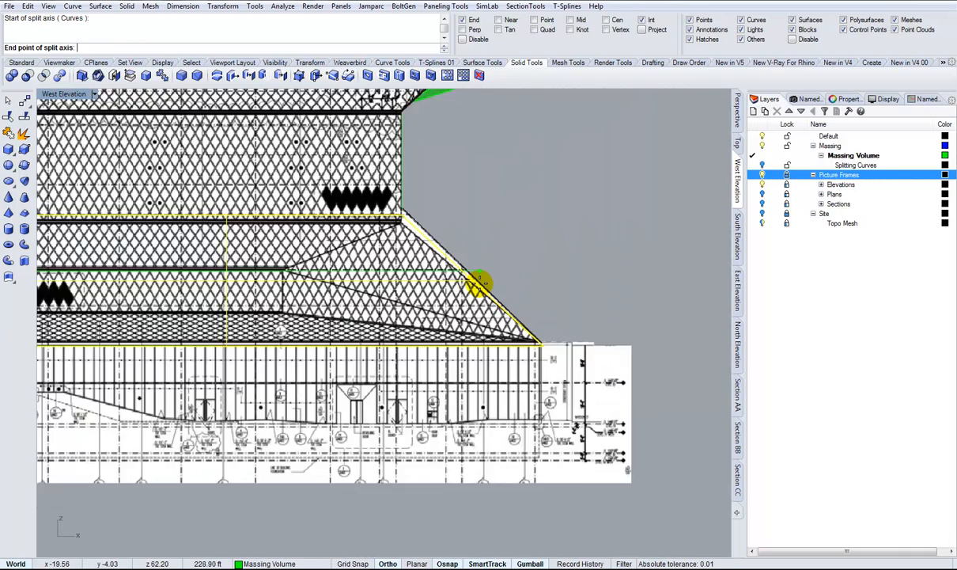
scroll(453, 261, up, 2)
click(449, 270)
scroll(448, 271, down, 6)
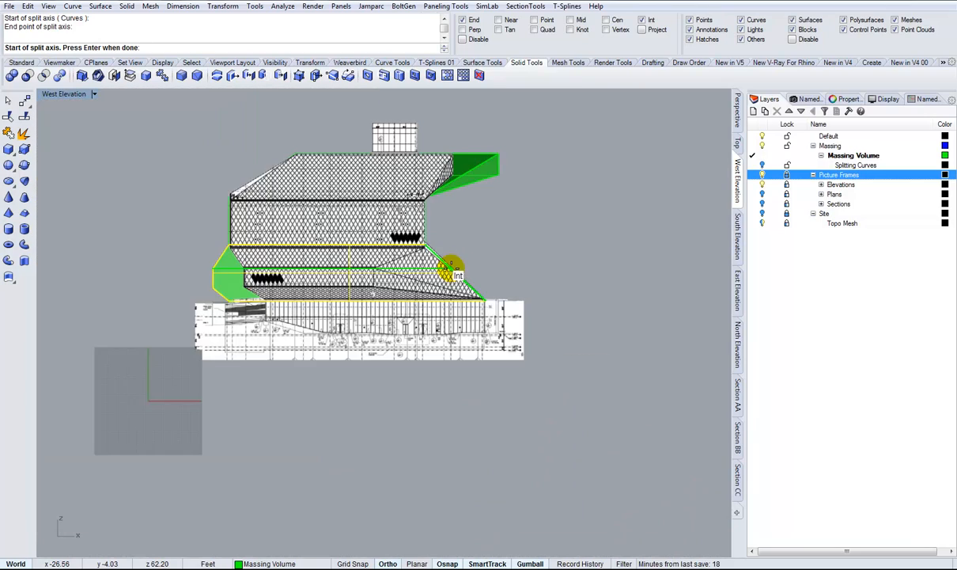
Add a second horizontal split axis from the band's lower corner across the face to the sloping edge
scroll(206, 287, up, 4)
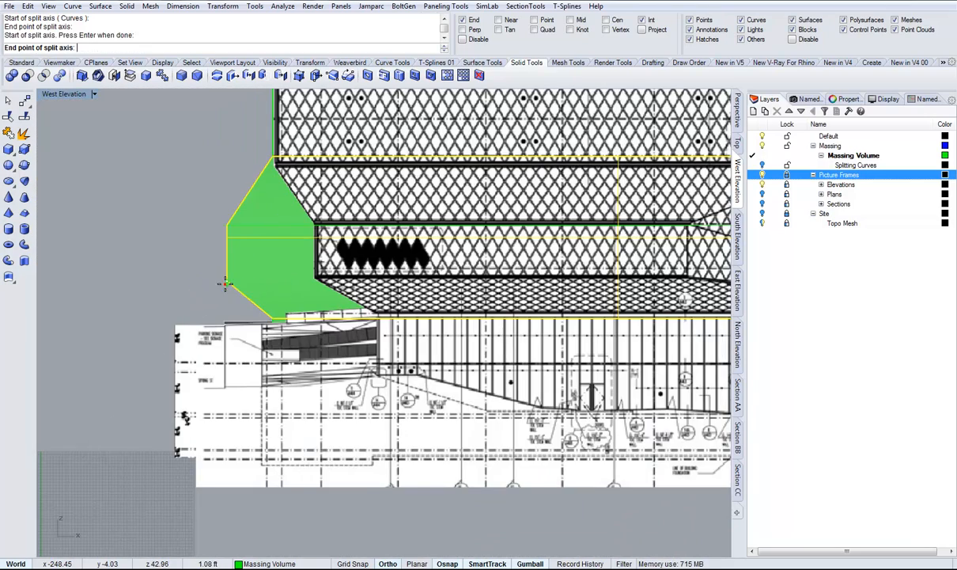
click(224, 285)
scroll(224, 283, down, 3)
scroll(538, 274, up, 6)
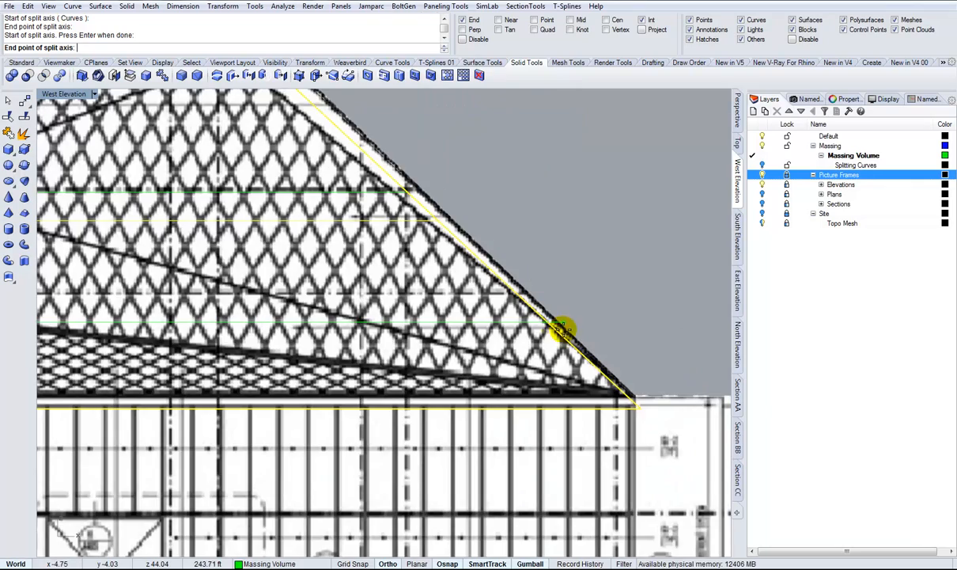
click(546, 324)
scroll(578, 277, down, 5)
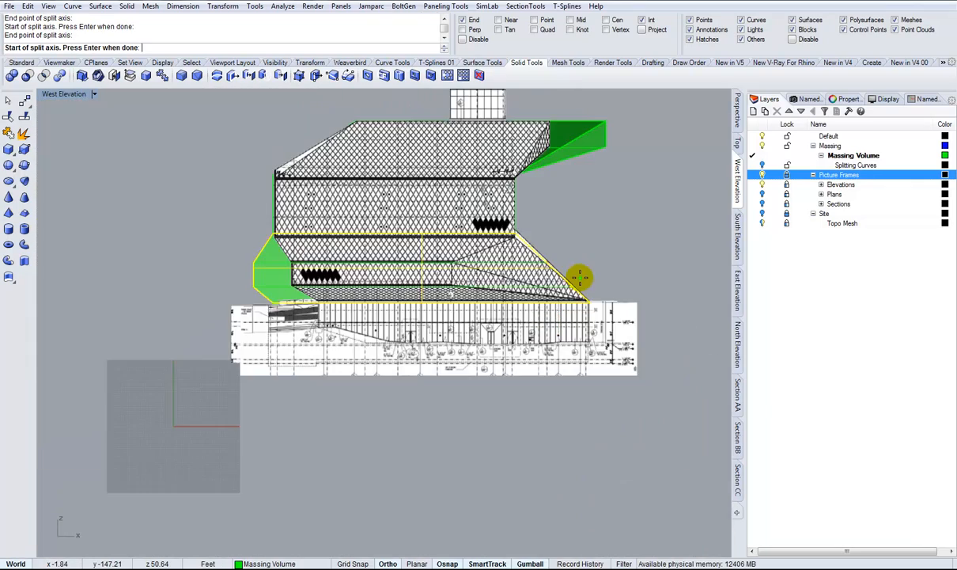
Enable the Near snap and add a vertical split axis between the two horizontal axes along the drawing's short vertical fold line
scroll(574, 262, up, 3)
scroll(288, 278, up, 4)
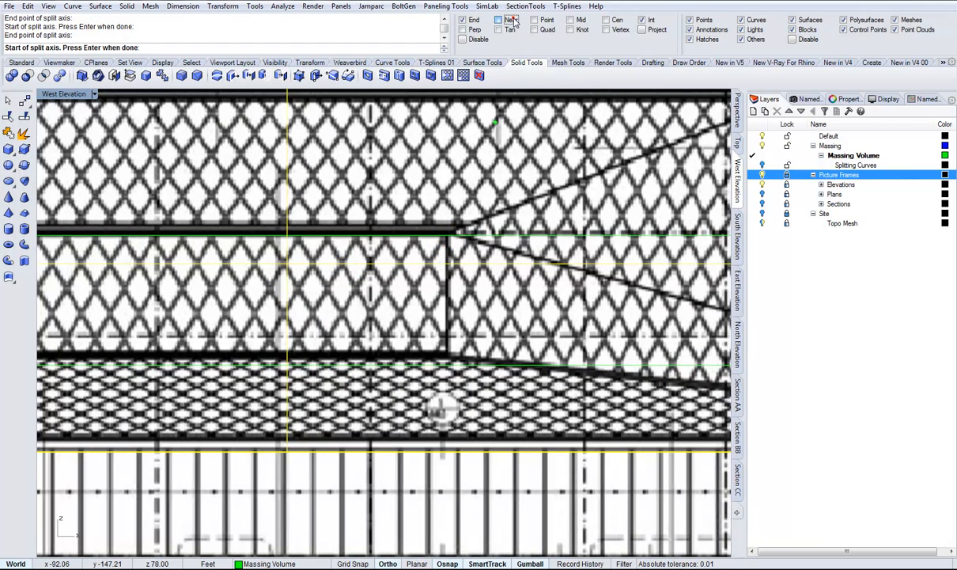
click(446, 227)
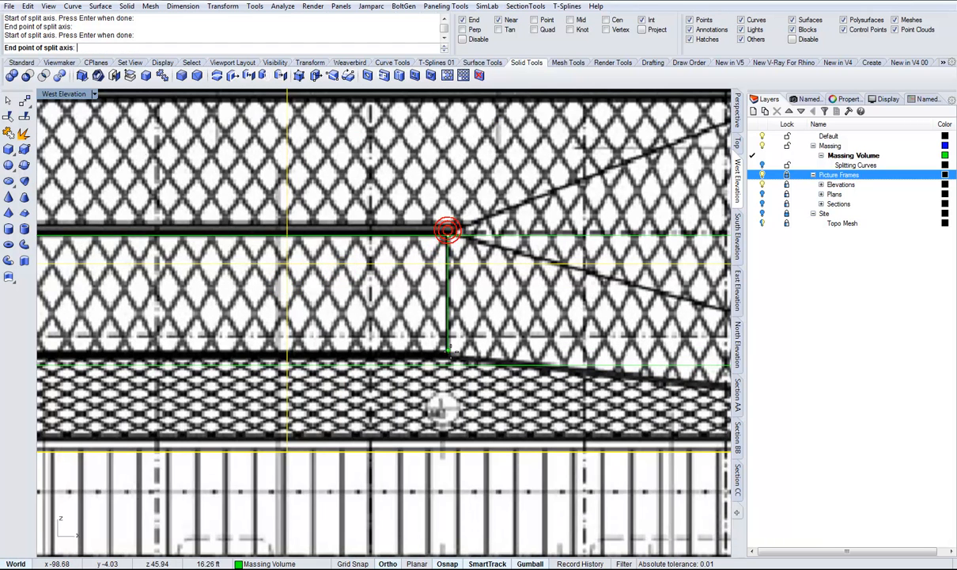
click(447, 372)
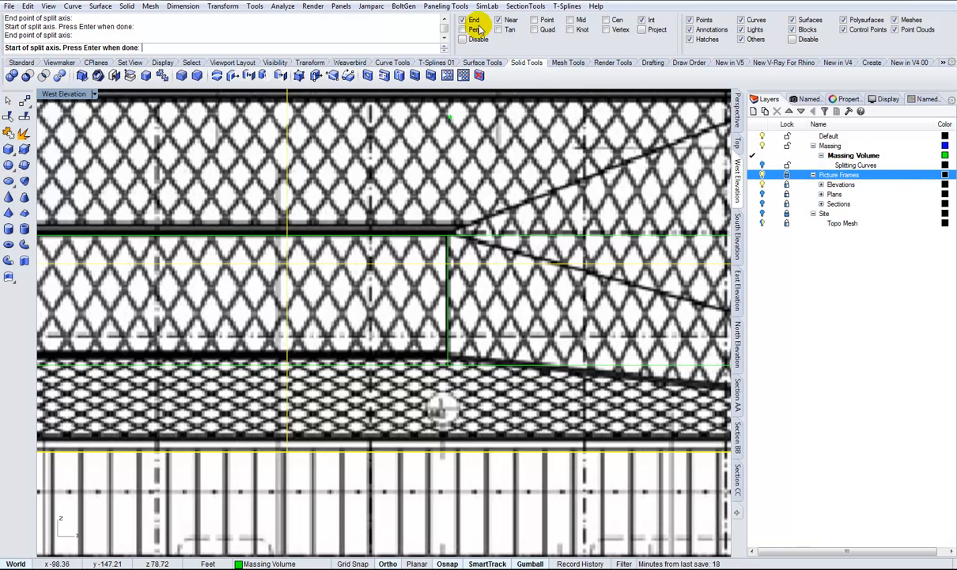
Add a diagonal split axis from the top of the short vertical axis to the face's upper corner at the sloping edge
scroll(480, 212, down, 5)
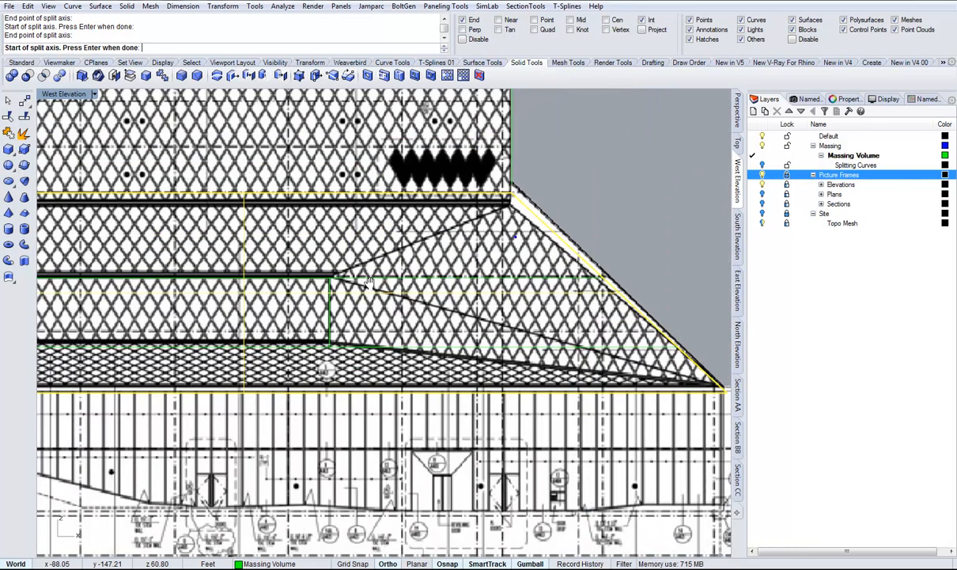
scroll(324, 285, up, 3)
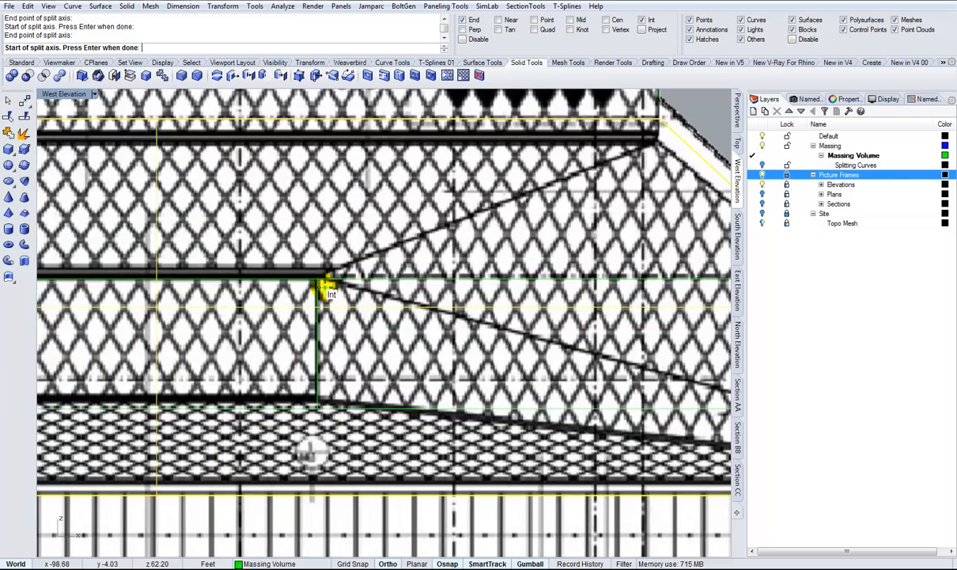
scroll(316, 278, down, 3)
scroll(455, 216, up, 5)
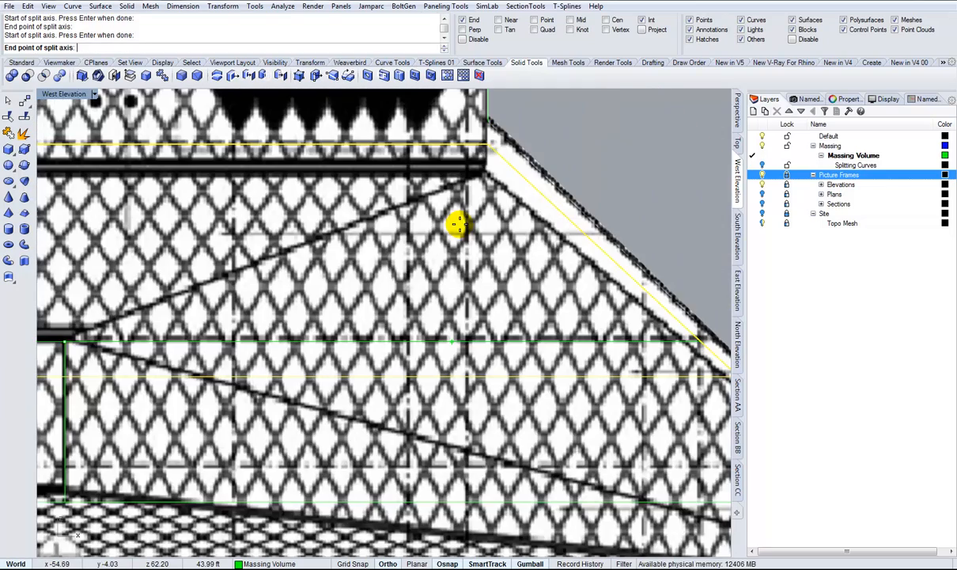
scroll(488, 146, down, 3)
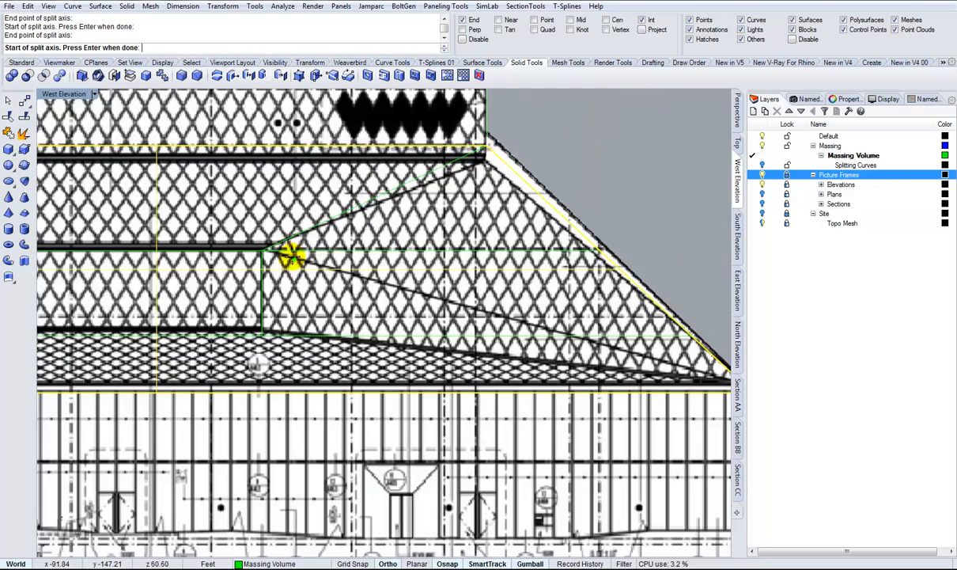
Add a diagonal split axis from the top of the short vertical axis down to the lower end of the sloping edge
click(264, 256)
right_drag(598, 350, 480, 289)
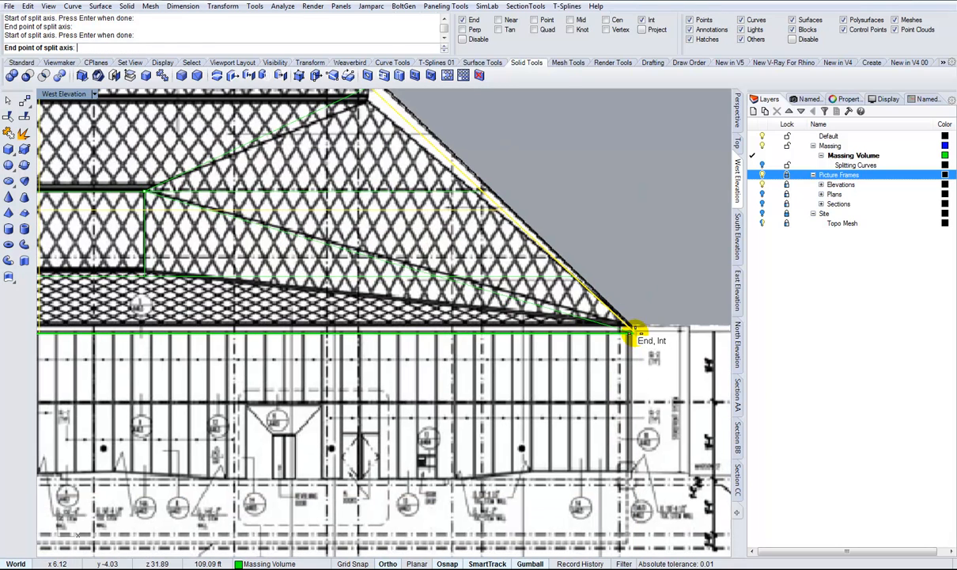
click(633, 333)
scroll(543, 293, down, 2)
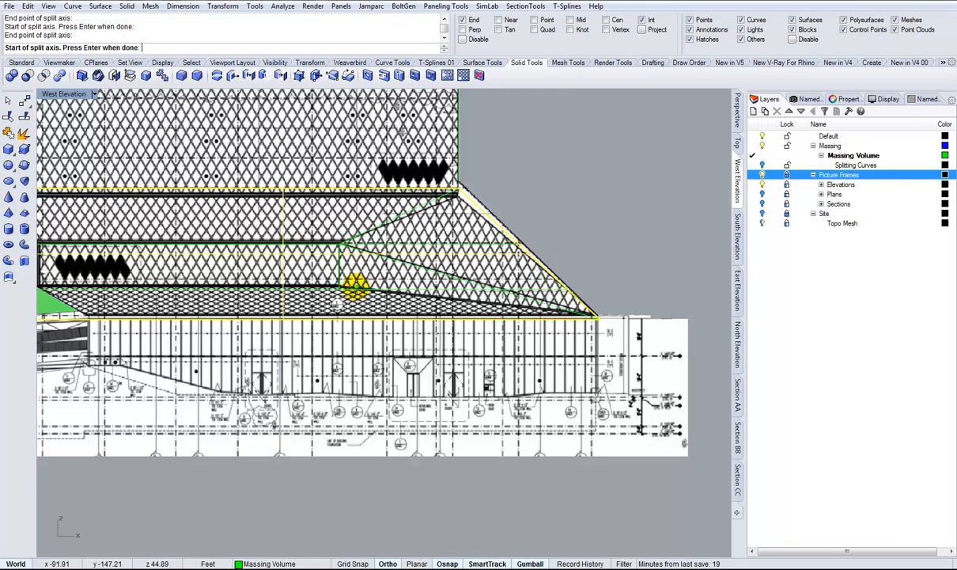
Add a last split axis from the bottom of the short vertical axis to the sloping edge's lower corner and complete the face split
scroll(368, 277, up, 2)
scroll(378, 266, down, 2)
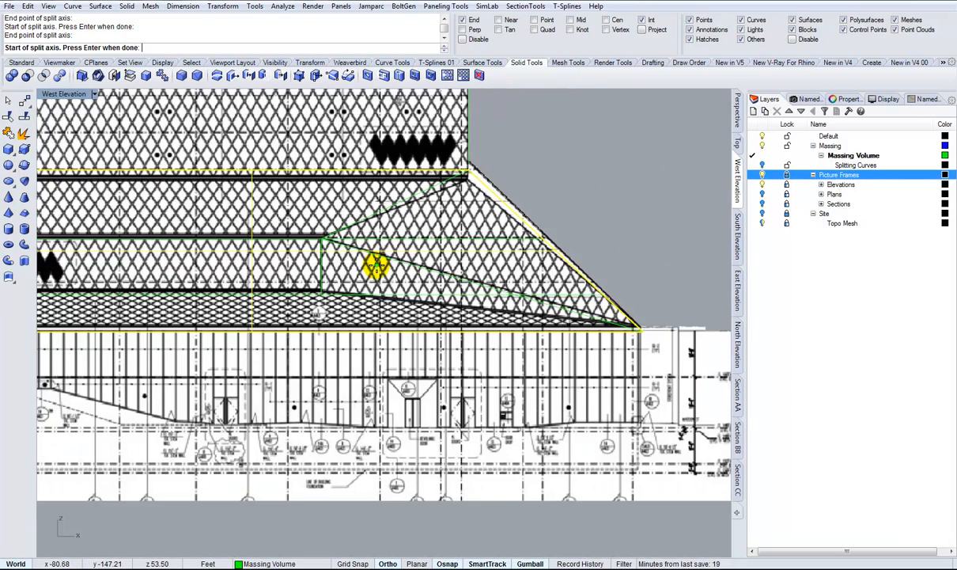
scroll(400, 277, up, 2)
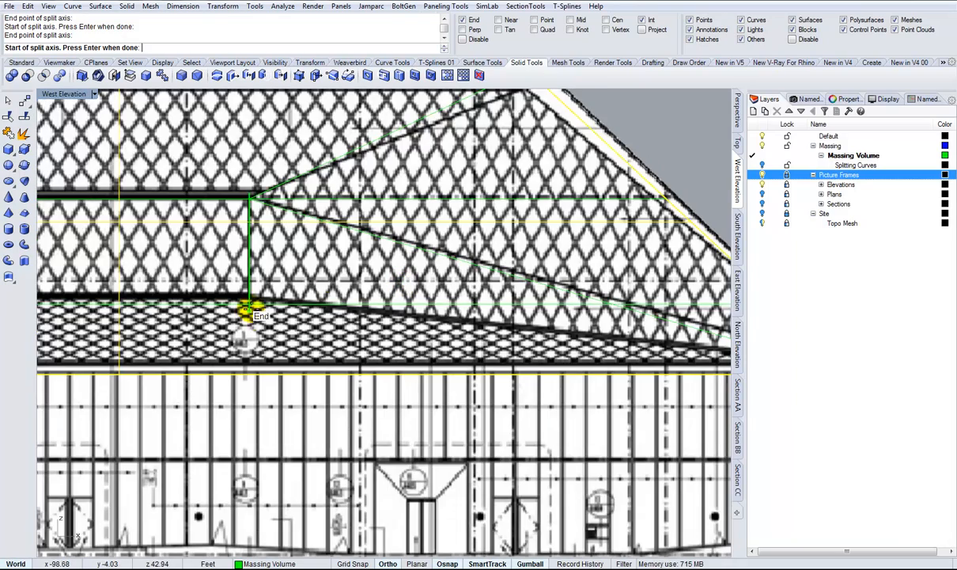
click(247, 308)
scroll(277, 303, down, 3)
scroll(530, 308, up, 3)
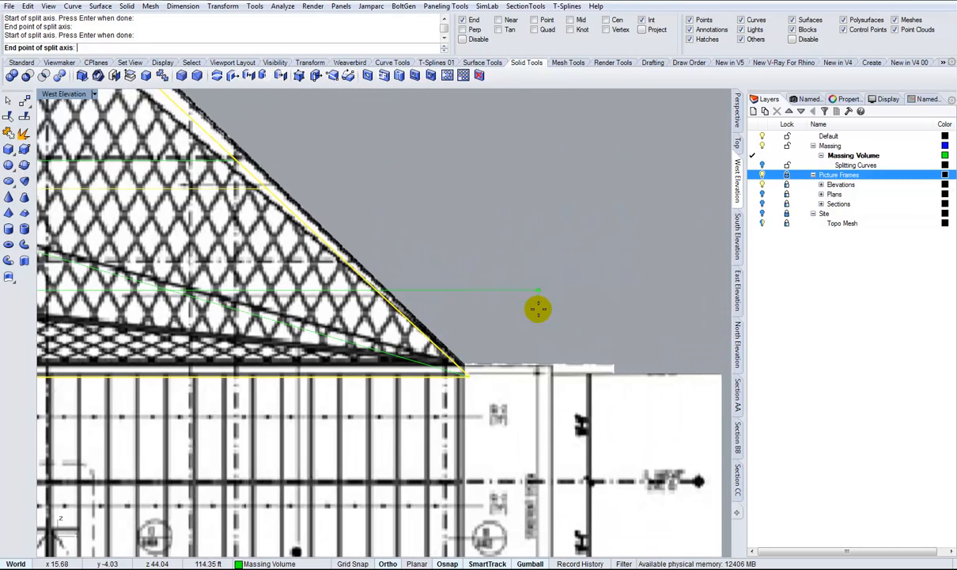
click(469, 374)
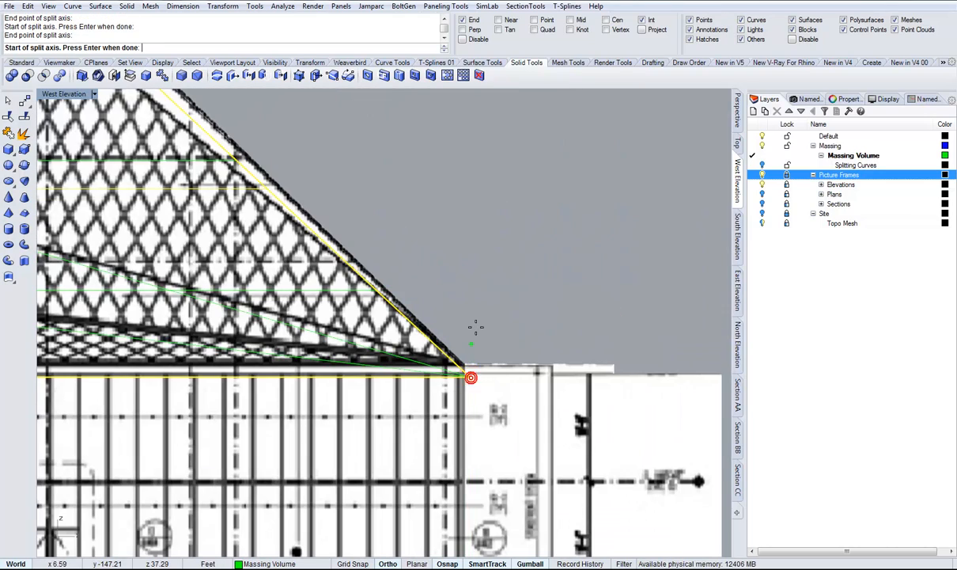
scroll(479, 297, down, 2)
right_drag(471, 288, 624, 244)
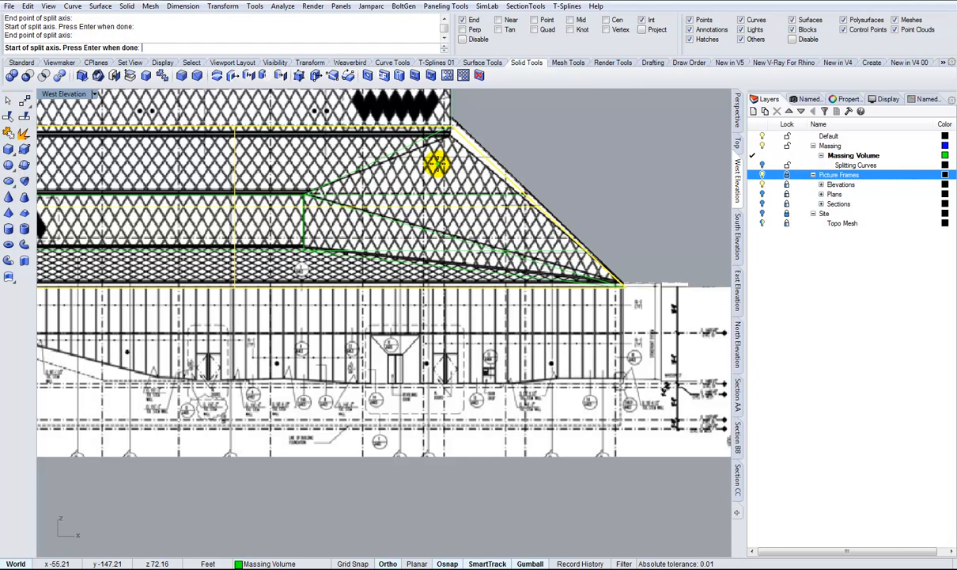
right_drag(247, 220, 417, 194)
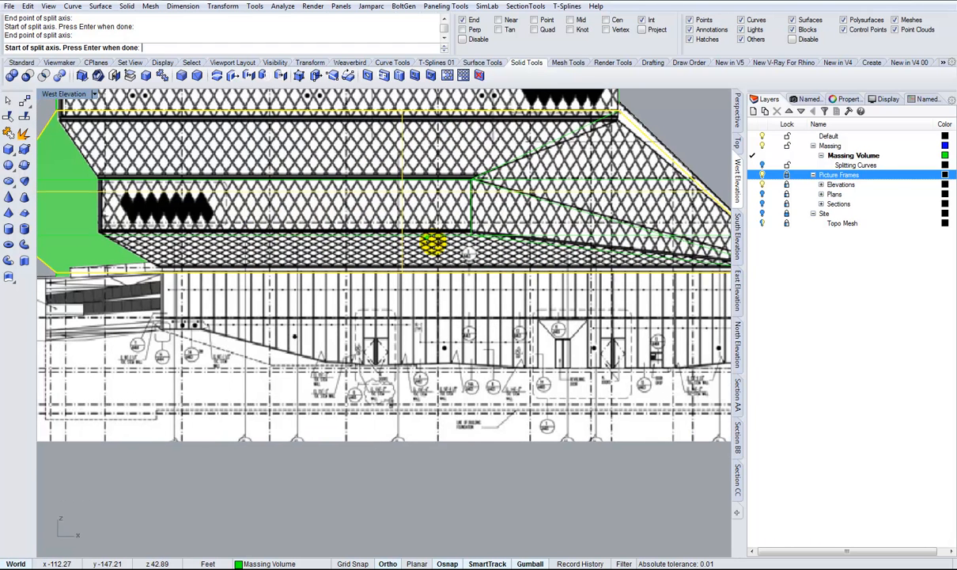
right_click(488, 210)
right_drag(499, 214, 477, 290)
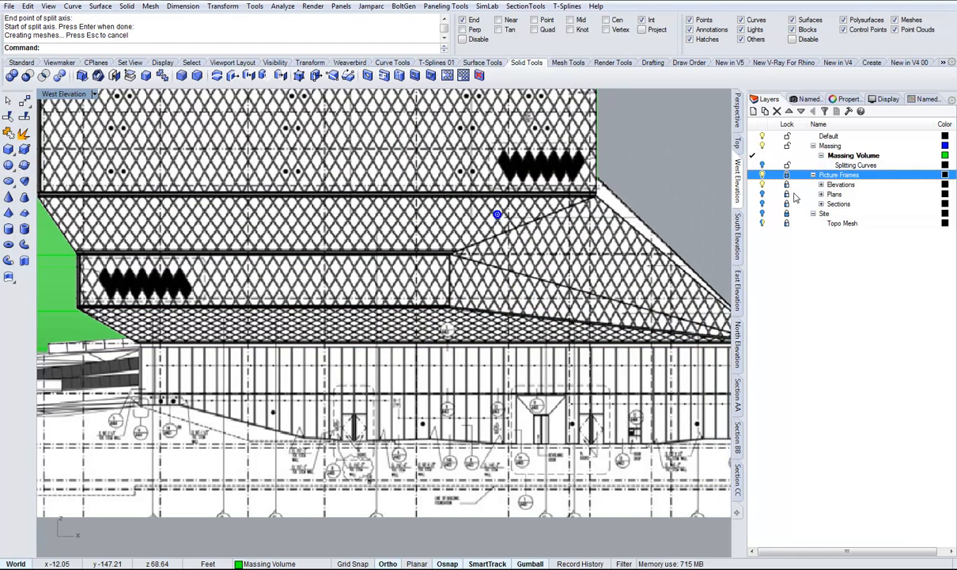
Hide the Picture Frames layer and examine the new split lines on the massing volume's lower west face
click(761, 174)
scroll(522, 259, down, 4)
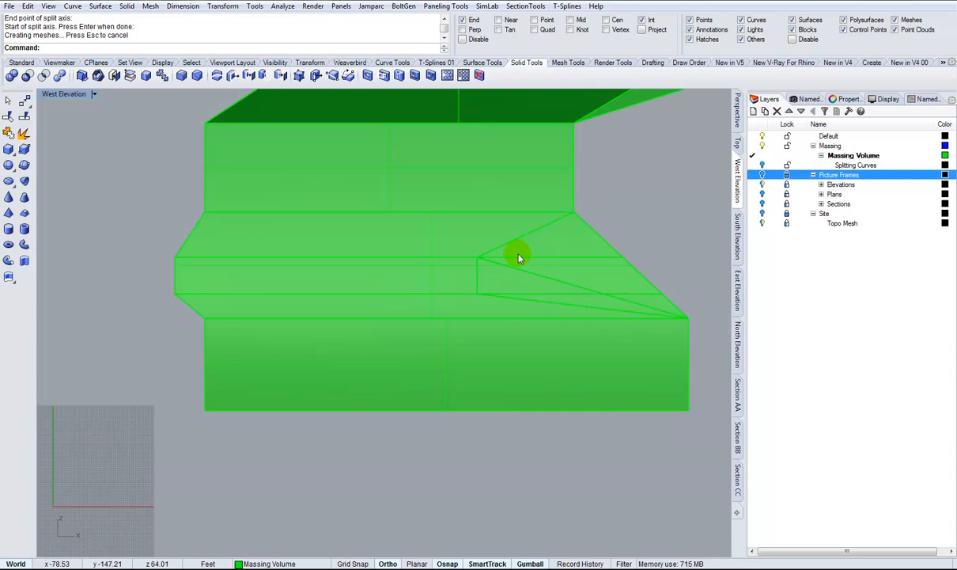
scroll(524, 258, up, 4)
scroll(506, 277, down, 3)
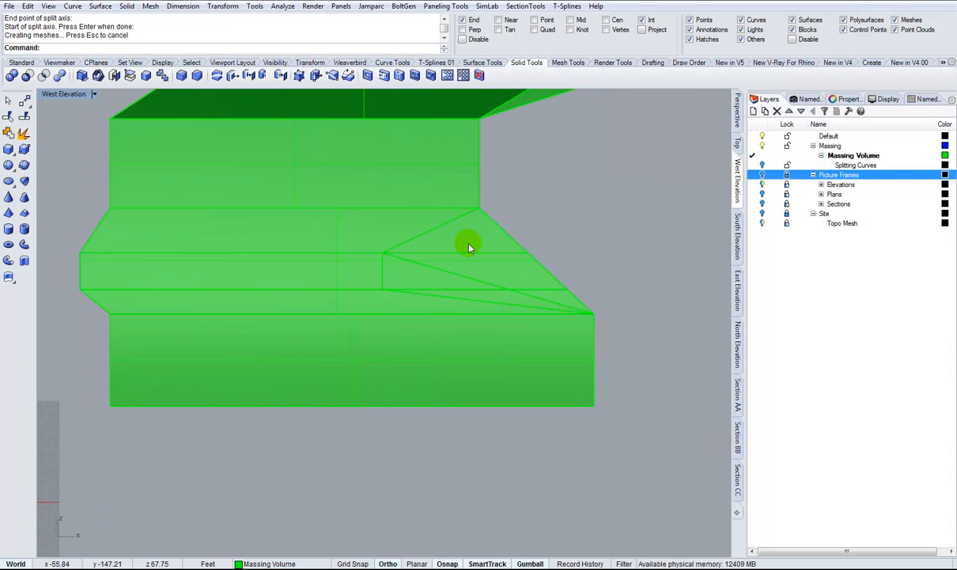
scroll(469, 244, up, 3)
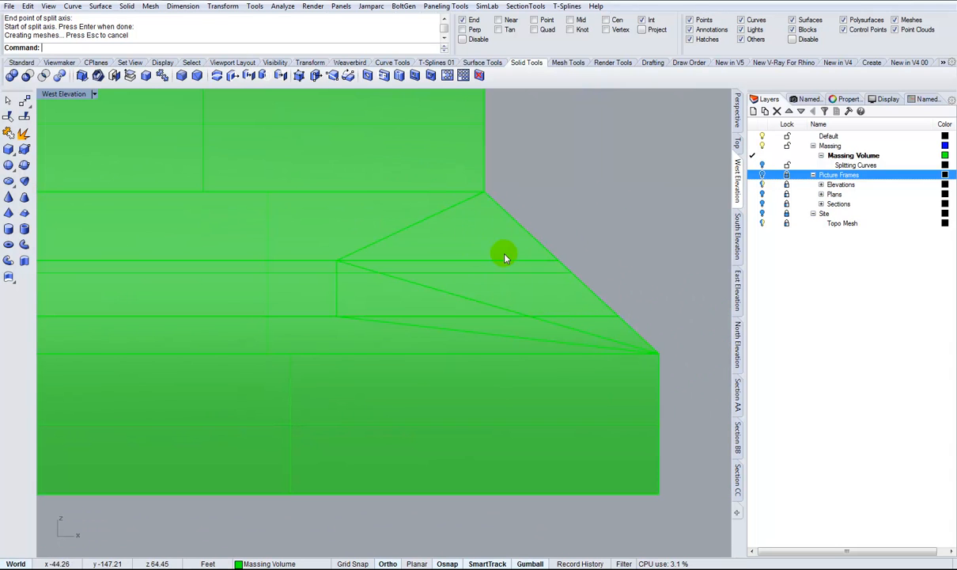
Merge the upper triangular facet beside the sloping edge with the facet directly below it
scroll(506, 269, down, 3)
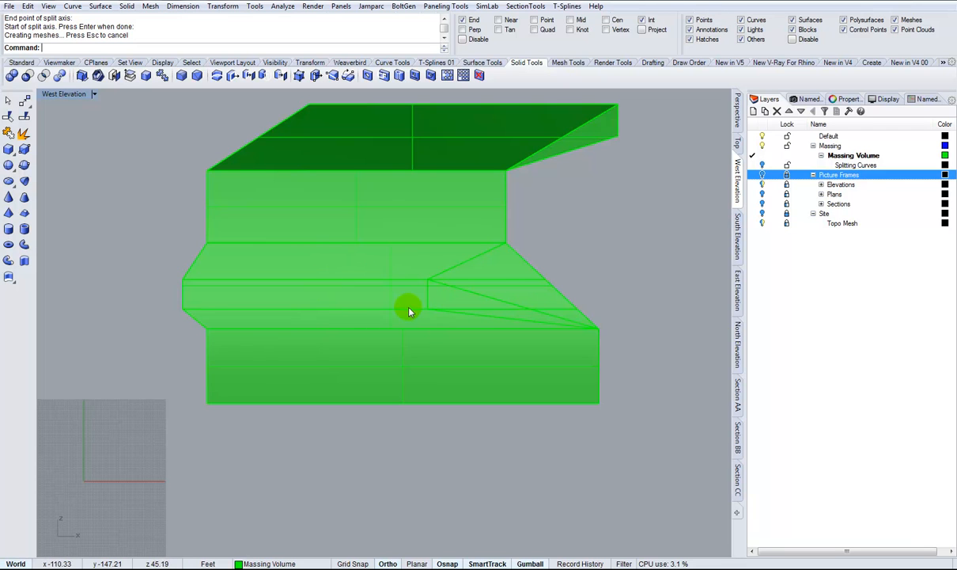
scroll(497, 273, up, 3)
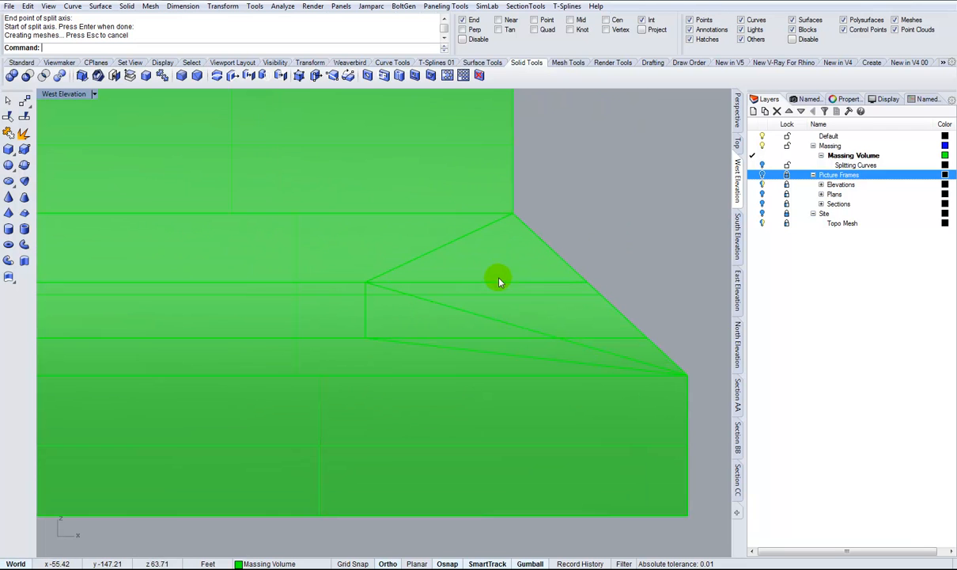
click(145, 77)
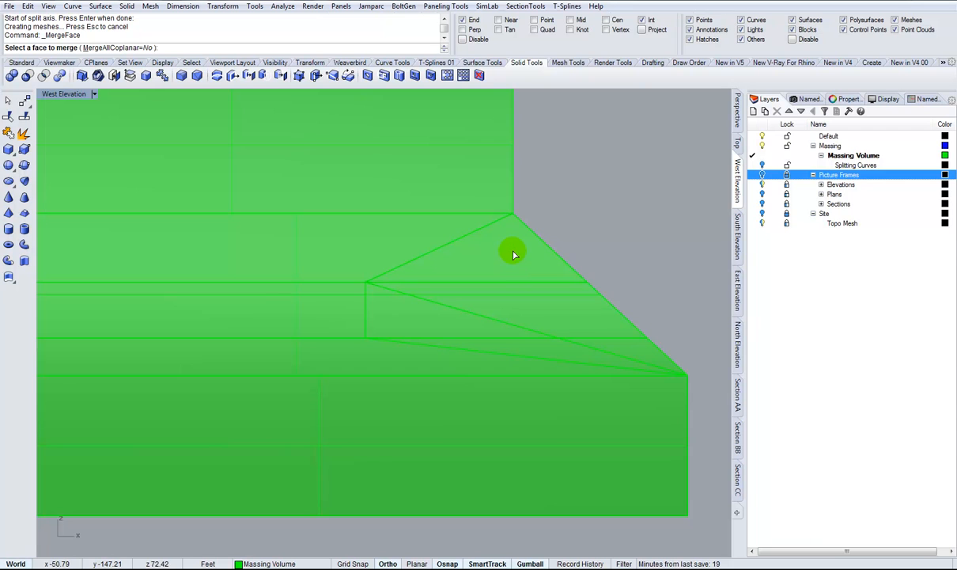
scroll(515, 259, down, 2)
right_drag(530, 279, 461, 226)
scroll(410, 217, up, 2)
scroll(440, 213, up, 1)
click(456, 198)
click(492, 243)
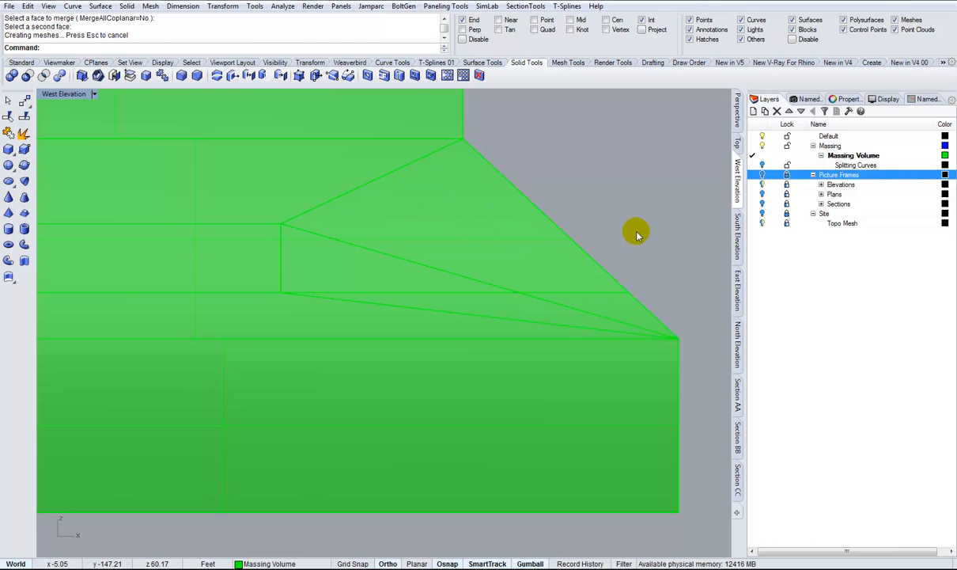
Check the facets against the picture frames, and merge the large triangular facet with the small piece at the sloping edge's lower end
click(762, 174)
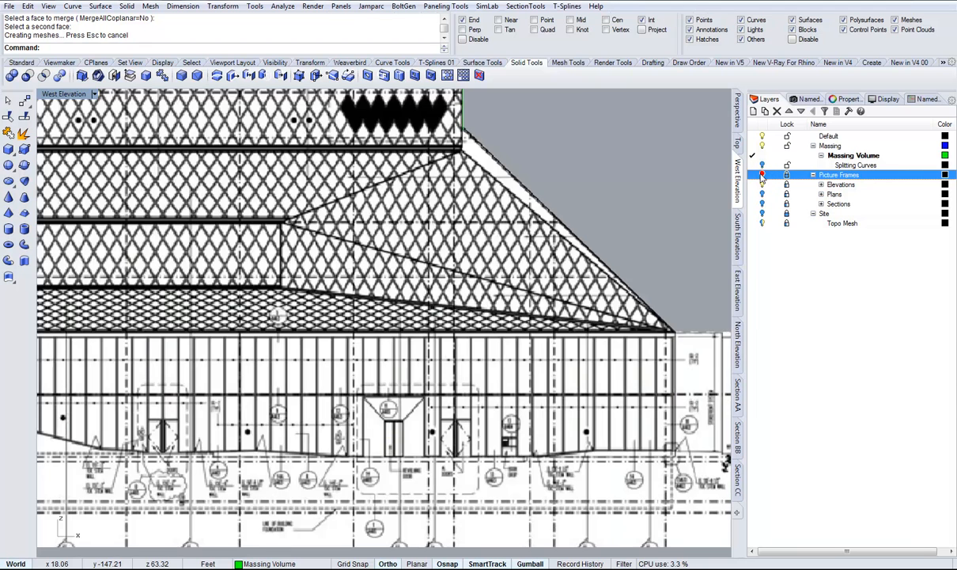
click(761, 174)
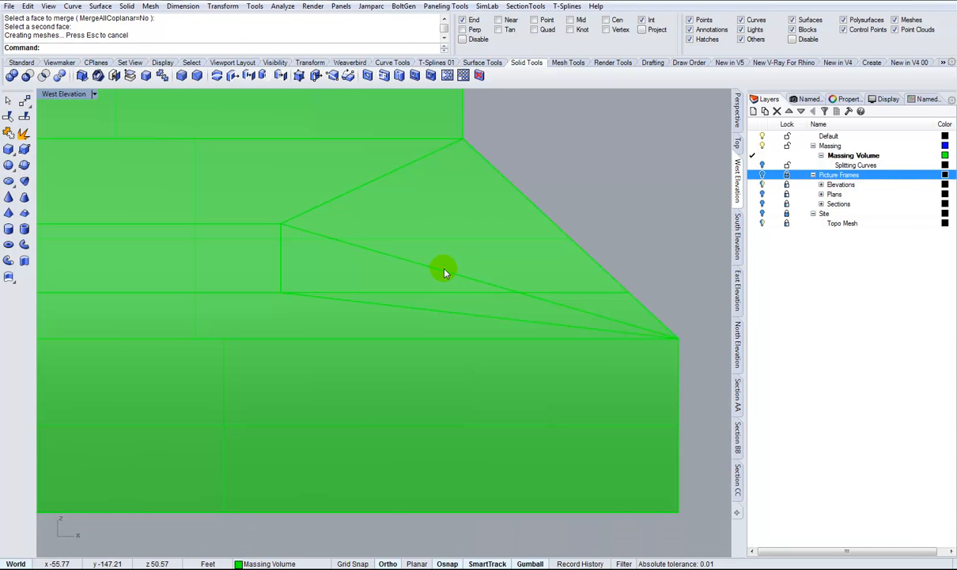
click(560, 264)
click(597, 220)
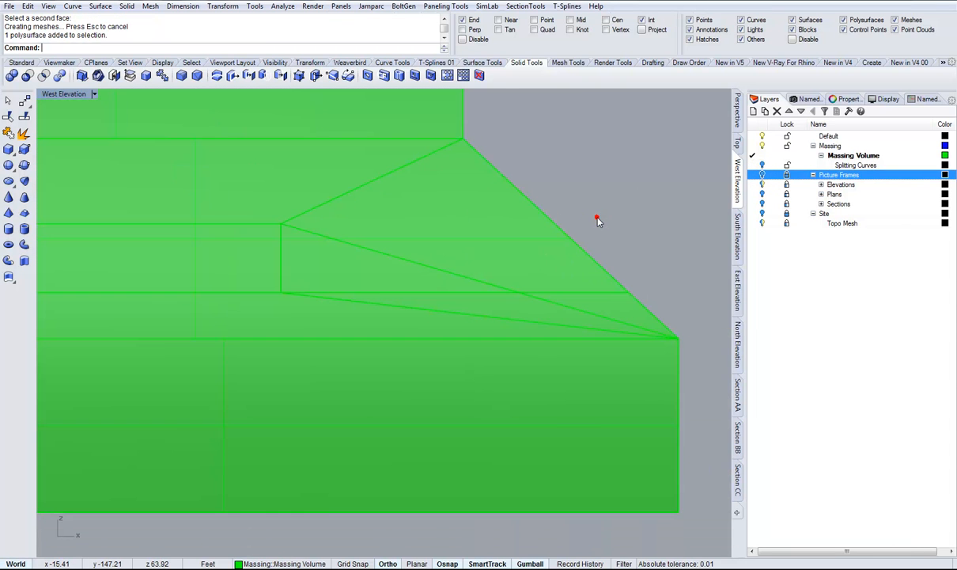
click(147, 77)
click(488, 209)
click(614, 308)
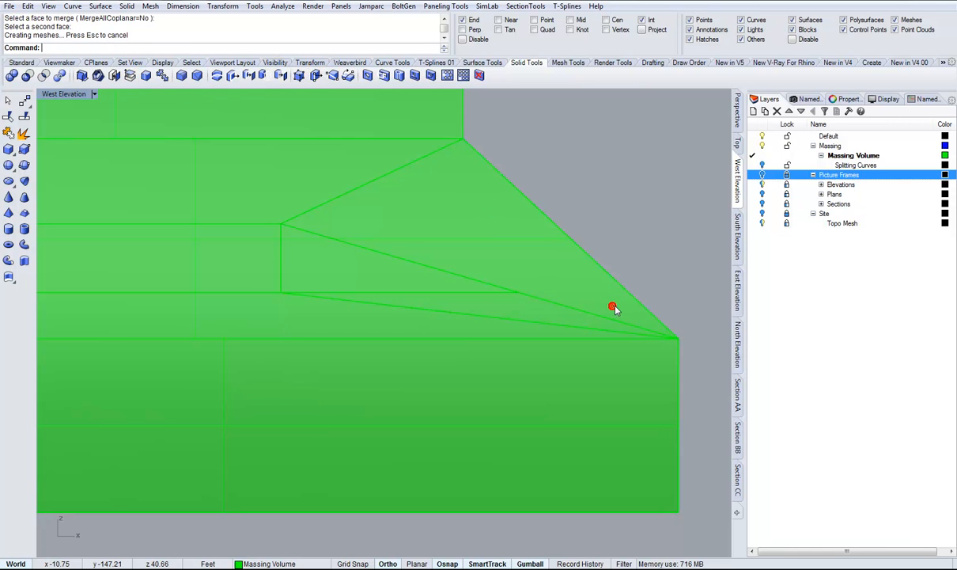
Merge the facet beside the short vertical edge with the narrow triangular facet below it
click(389, 274)
click(530, 303)
right_click(554, 273)
scroll(481, 239, down, 6)
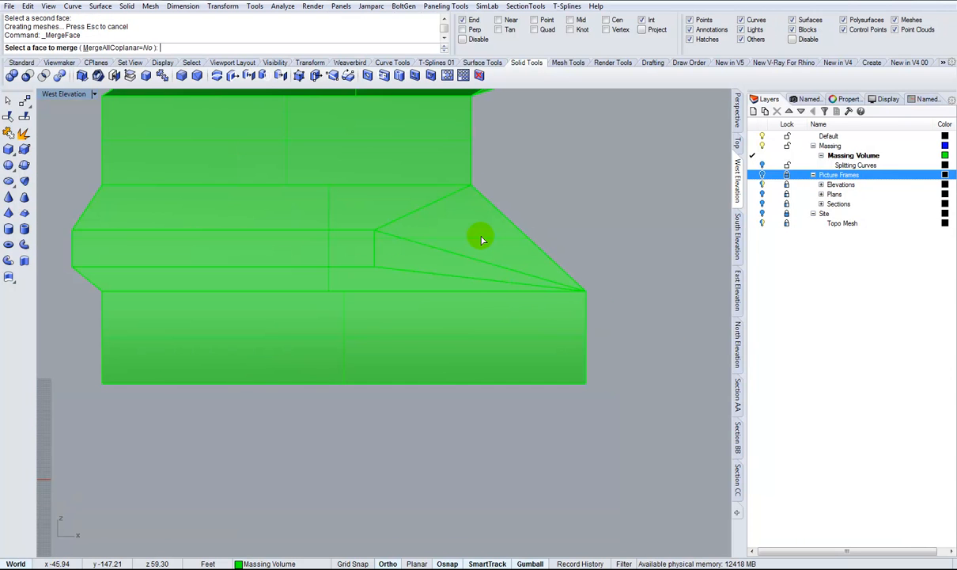
scroll(427, 239, up, 4)
scroll(525, 241, down, 5)
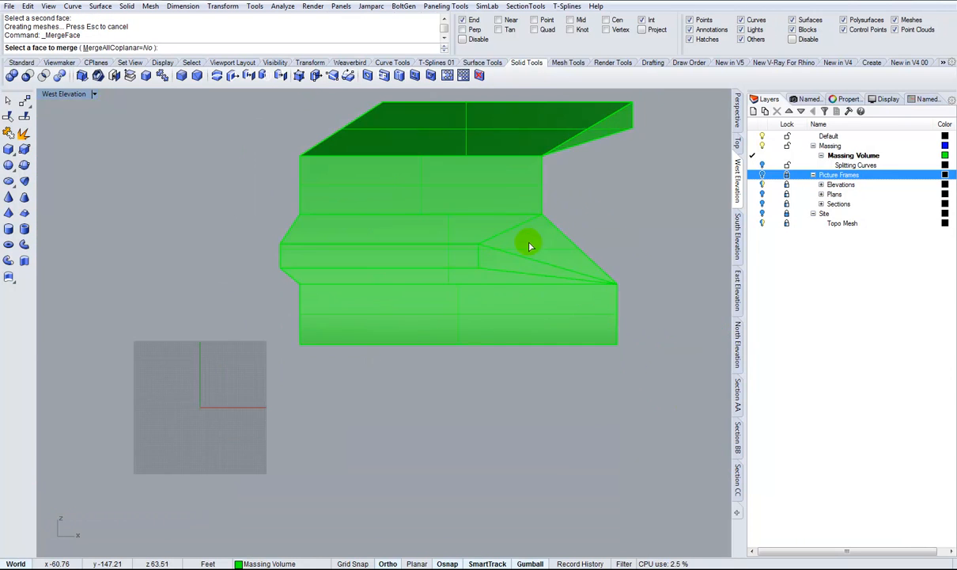
Try to merge the two narrow vertical band faces that meet at the massing volume's lower corner in the Perspective view
click(736, 111)
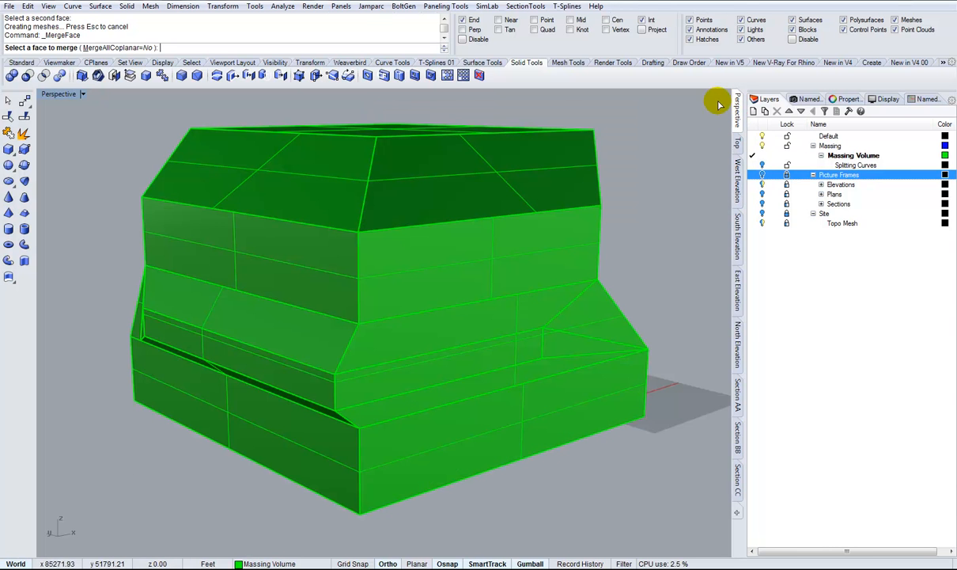
right_drag(575, 293, 425, 369)
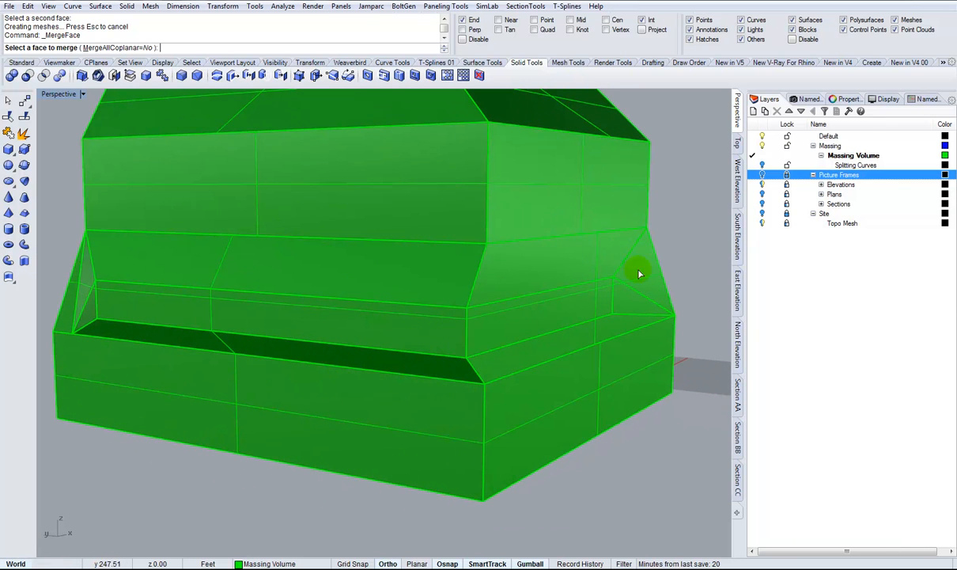
scroll(515, 342, up, 5)
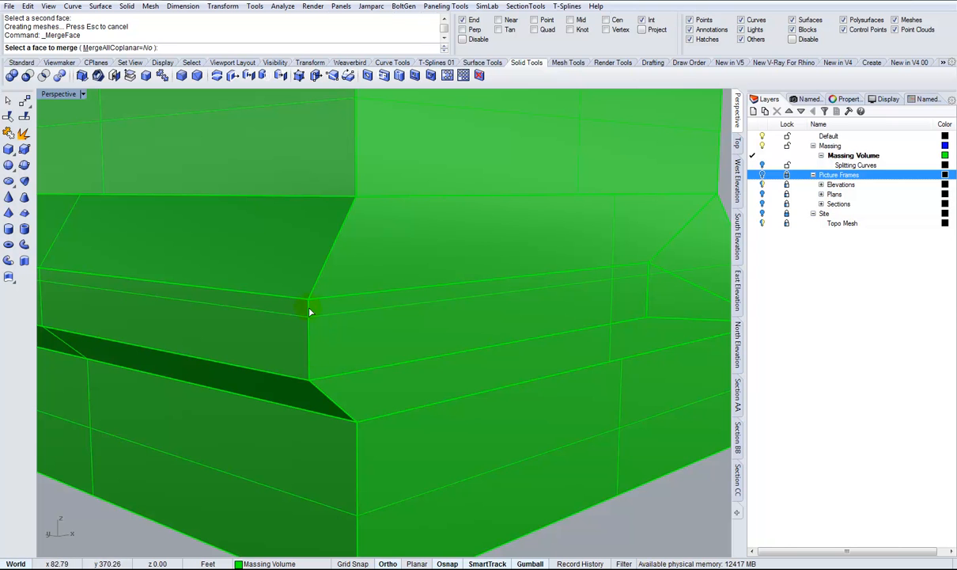
right_drag(298, 330, 391, 322)
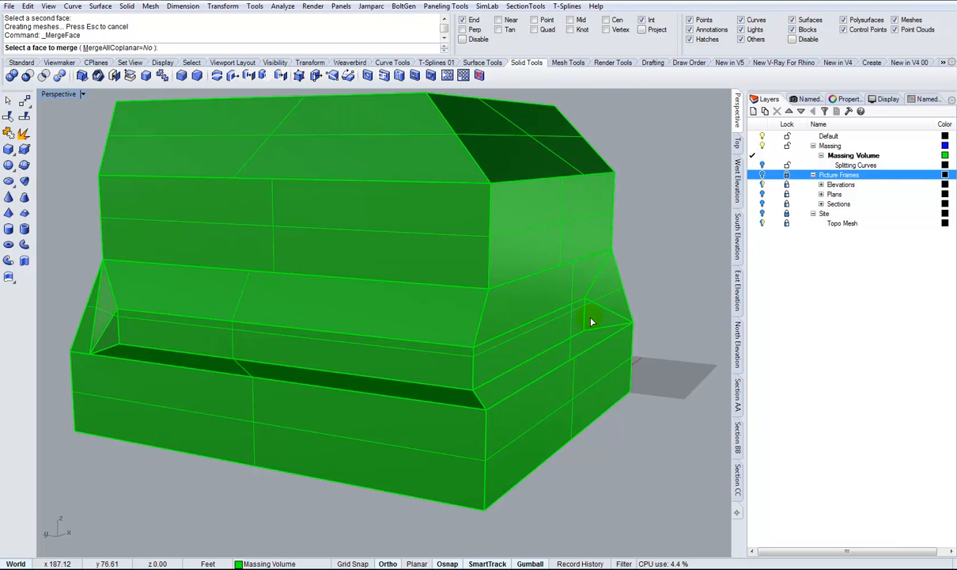
right_drag(373, 361, 334, 370)
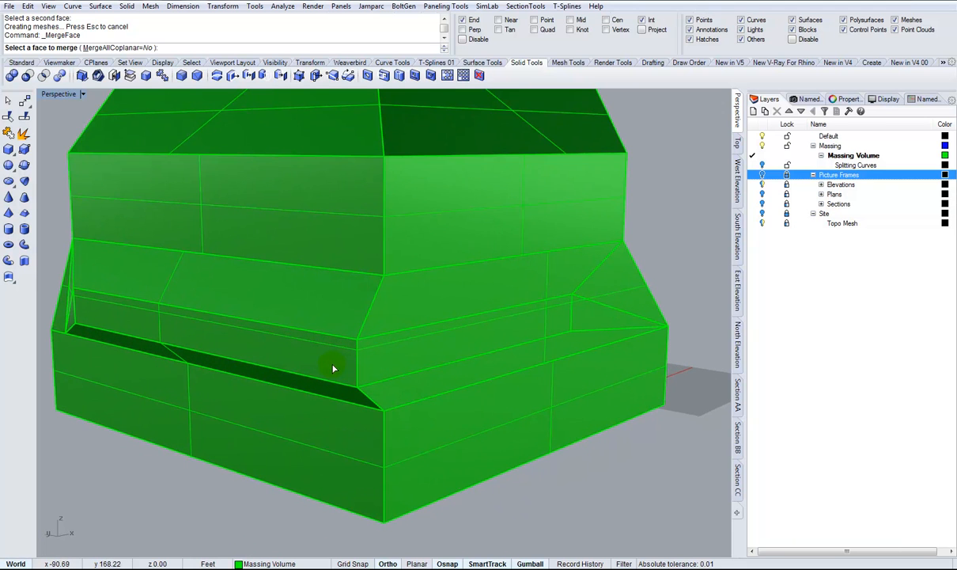
click(426, 360)
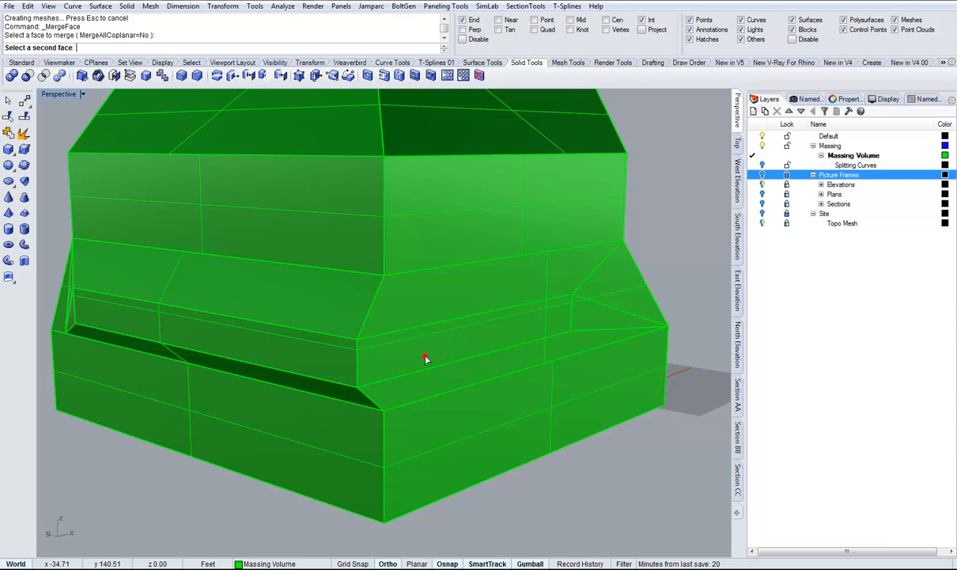
click(298, 357)
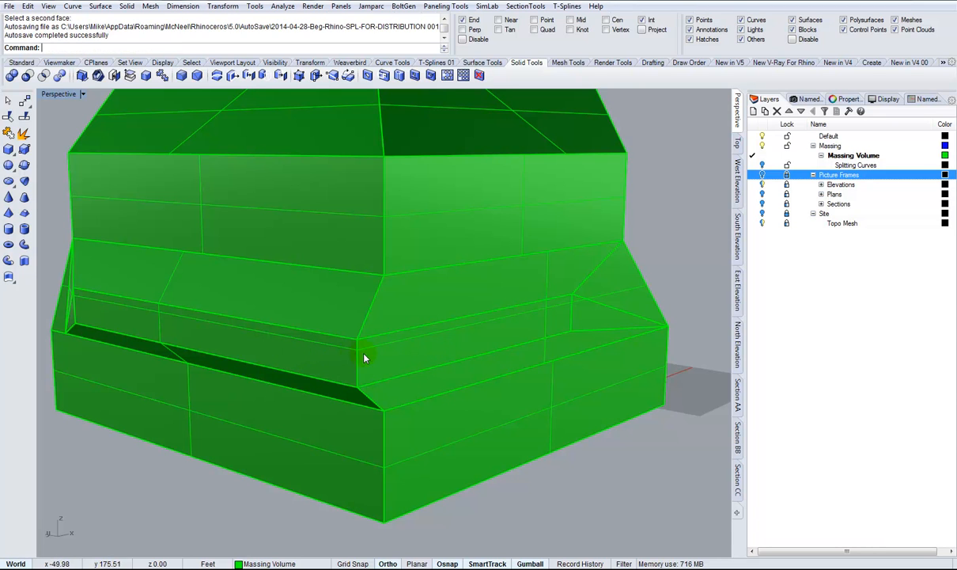
Move the narrow vertical band face on the west side outward from the facade and save the model incrementally
ctrl+shift+click(413, 357)
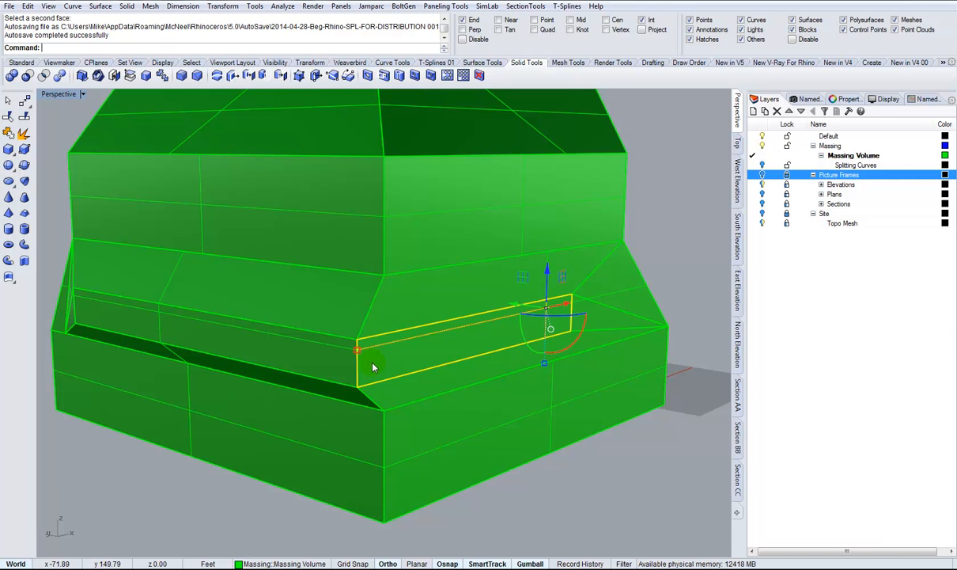
right_drag(571, 353, 475, 275)
drag(501, 331, 522, 316)
right_drag(523, 316, 486, 349)
drag(486, 349, 531, 371)
right_drag(634, 373, 388, 349)
scroll(313, 285, up, 1)
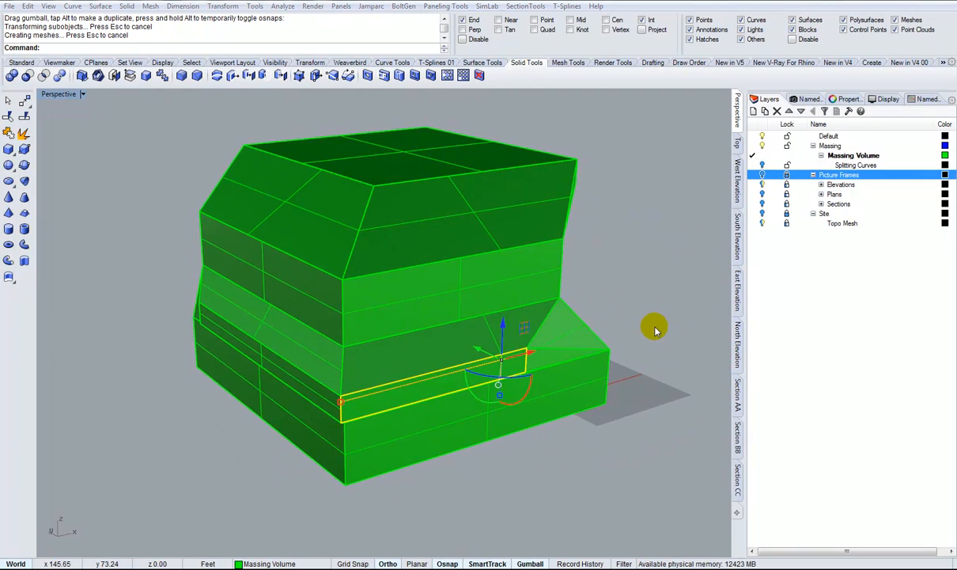
shift+right_drag(610, 288, 593, 312)
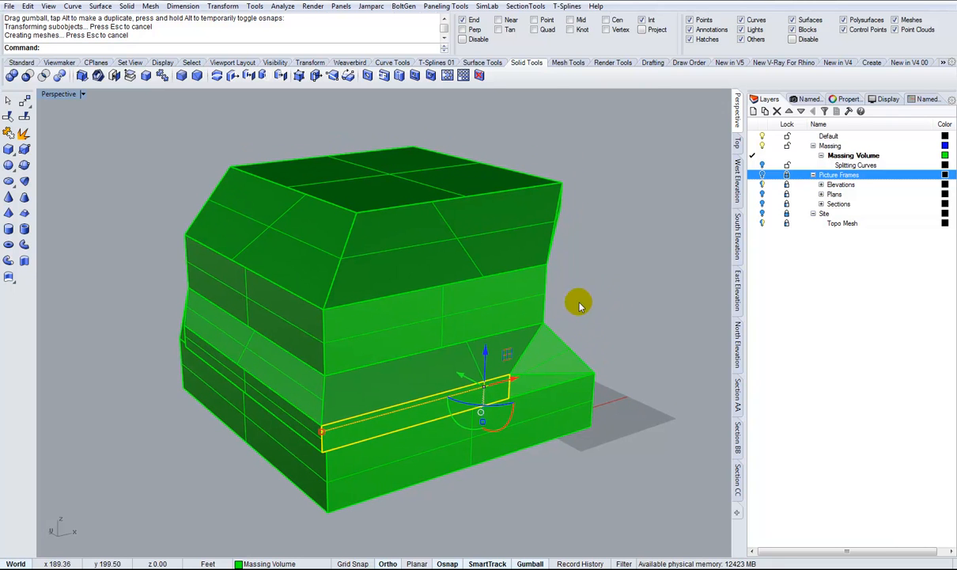
key(ctrl+s)
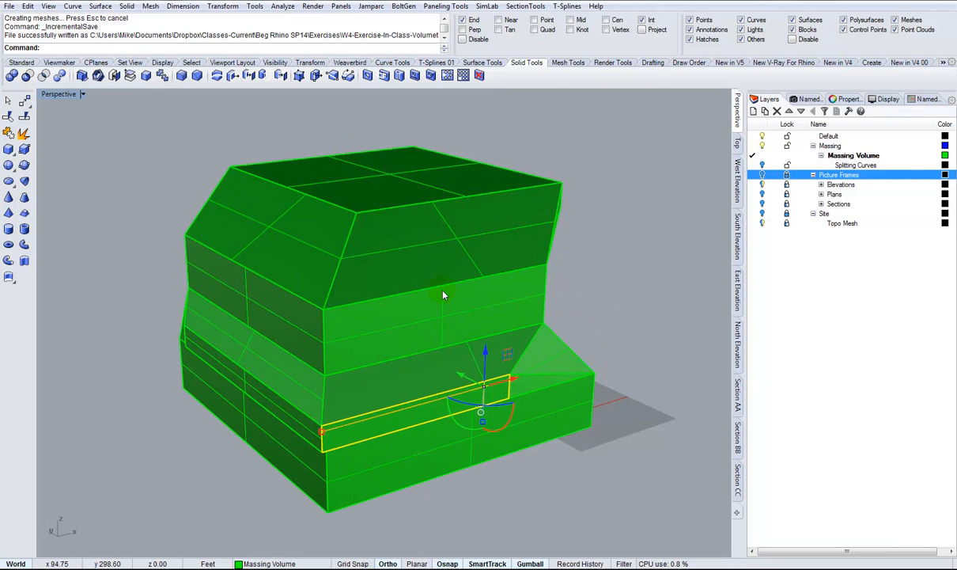
Inspect the reshaped volume from several angles and show the Picture Frames layer in the West Elevation view
right_drag(576, 307, 562, 324)
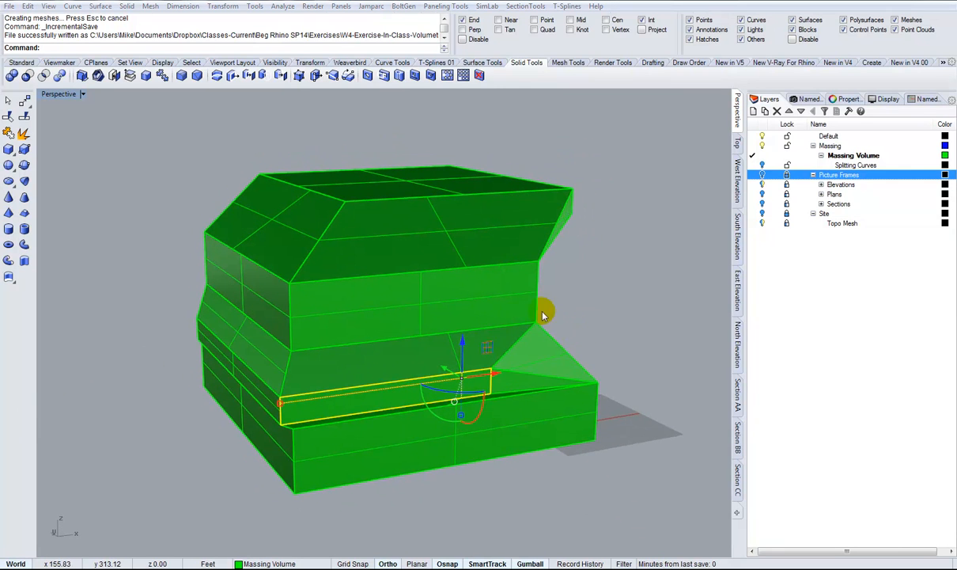
right_drag(582, 304, 617, 260)
right_drag(261, 348, 736, 184)
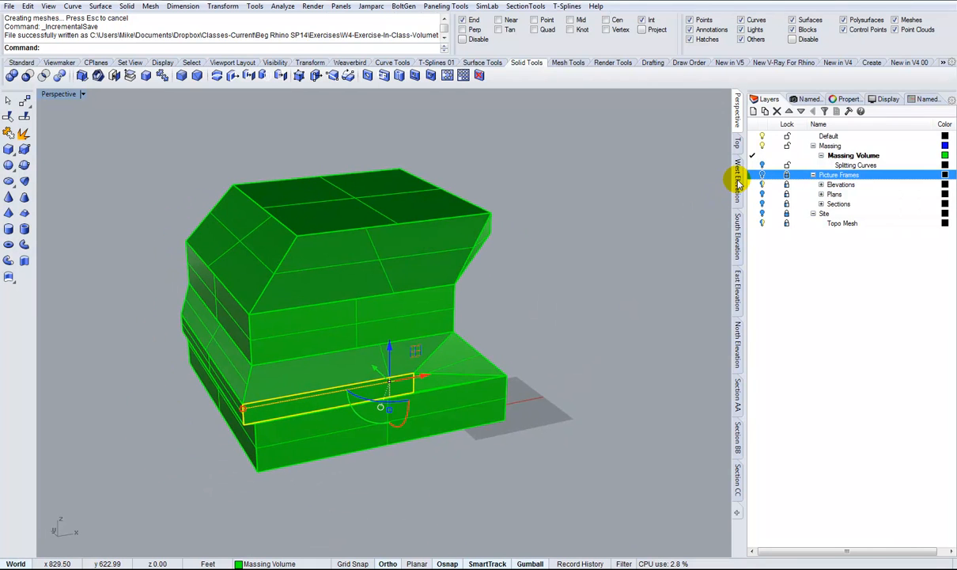
scroll(739, 183, down, 1)
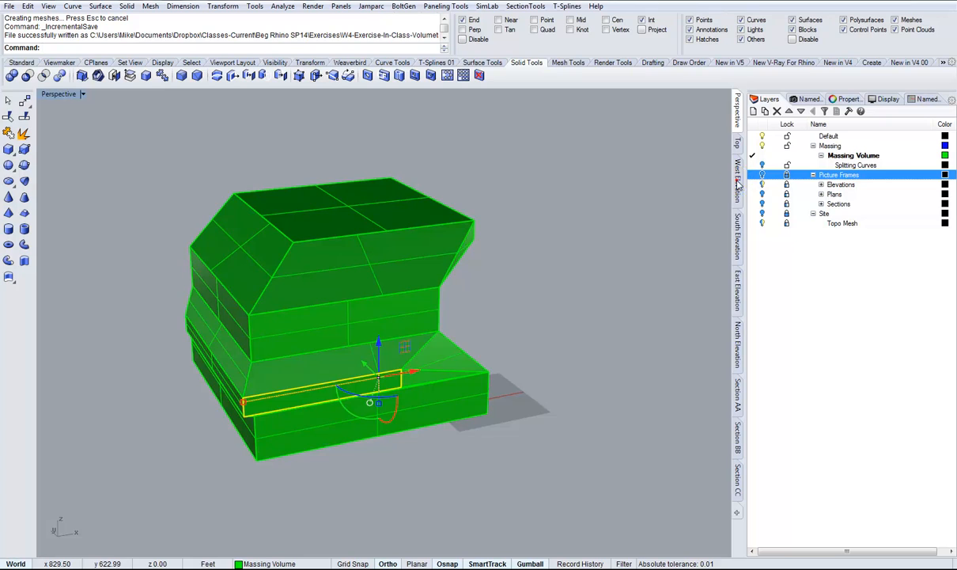
click(739, 183)
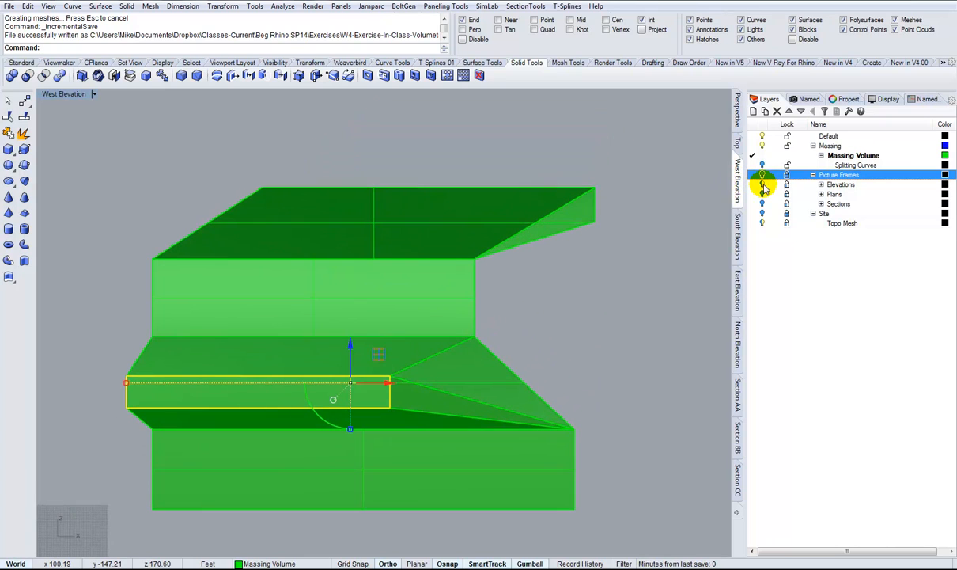
click(762, 174)
Move the outer vertical end of the upper overhang inward to align with the roof edge in the west elevation drawing
scroll(616, 259, up, 5)
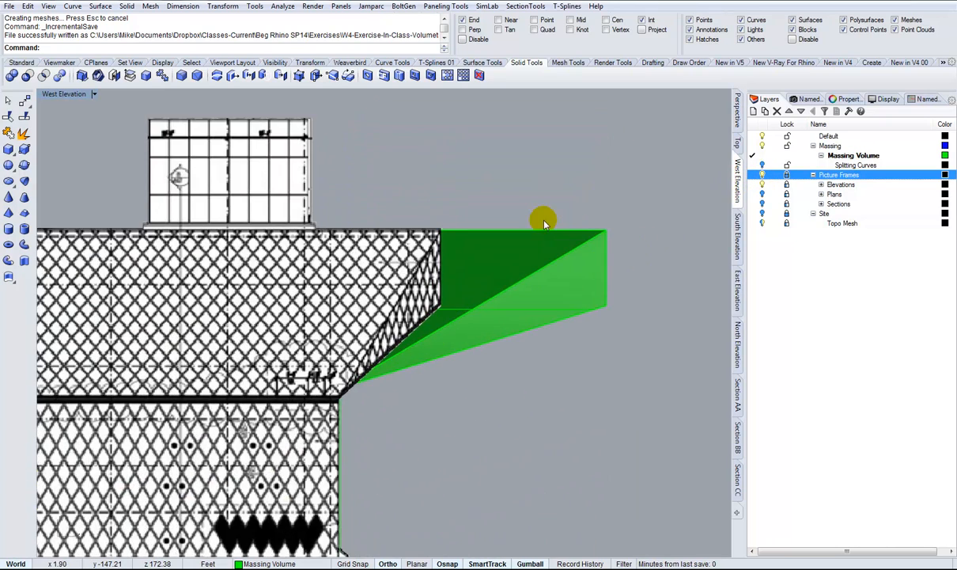
drag(559, 208, 641, 339)
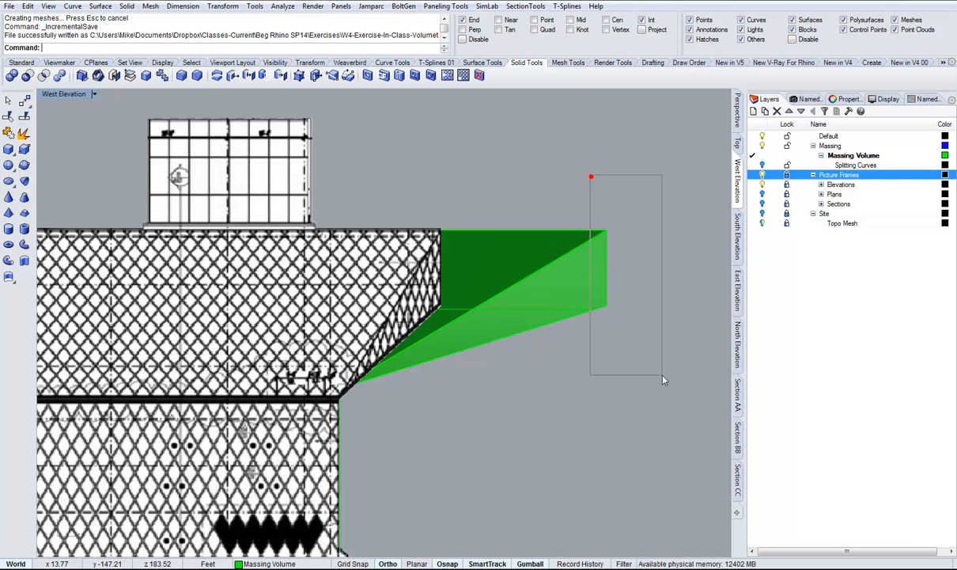
drag(663, 379, 663, 377)
drag(638, 272, 442, 228)
Move the protruding vertical end of the lower band inward to align with the band's edge in the west elevation drawing
scroll(446, 230, down, 5)
scroll(444, 229, down, 2)
right_drag(297, 349, 397, 308)
scroll(273, 329, up, 8)
right_drag(305, 255, 298, 259)
scroll(204, 271, up, 4)
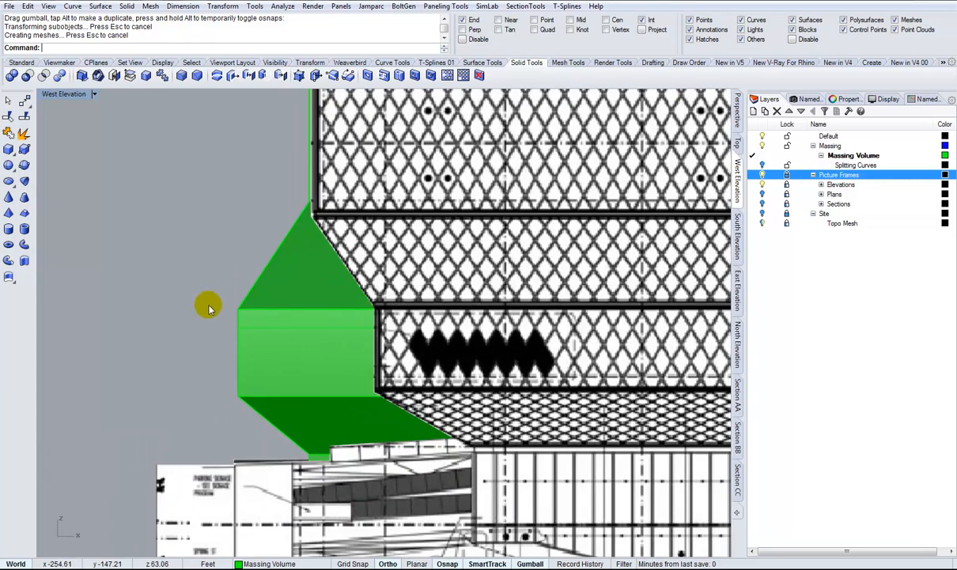
right_drag(388, 323, 254, 334)
scroll(141, 344, down, 1)
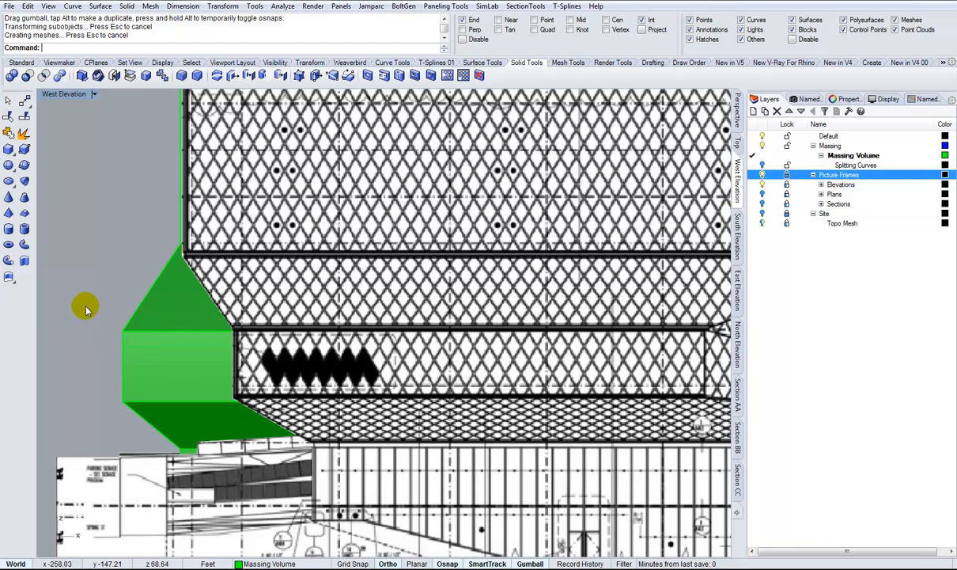
ctrl+shift+drag(142, 418, 142, 416)
drag(162, 368, 238, 345)
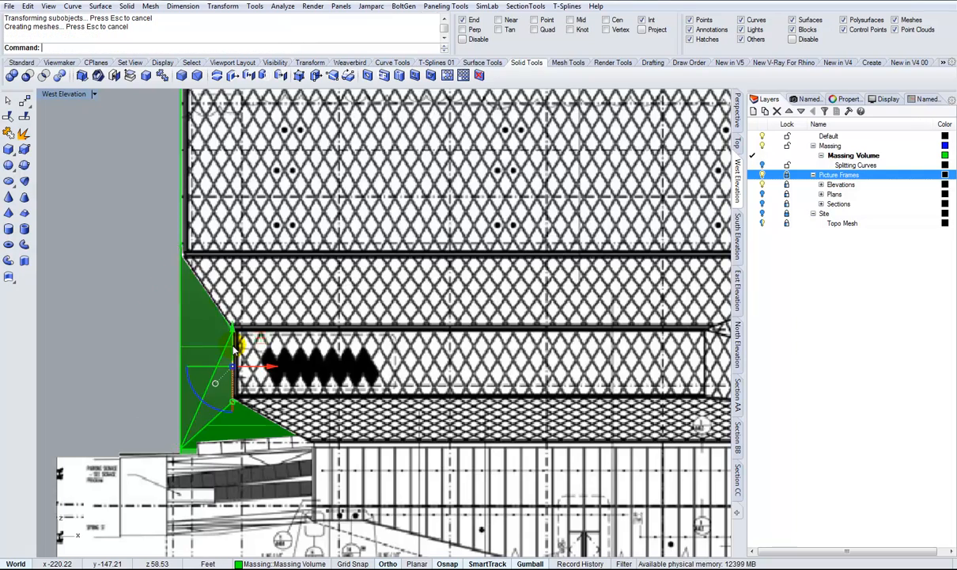
Move the base's end below the band inward to align with the end of the ground-floor wall in the west elevation drawing
scroll(236, 346, down, 3)
scroll(229, 385, up, 5)
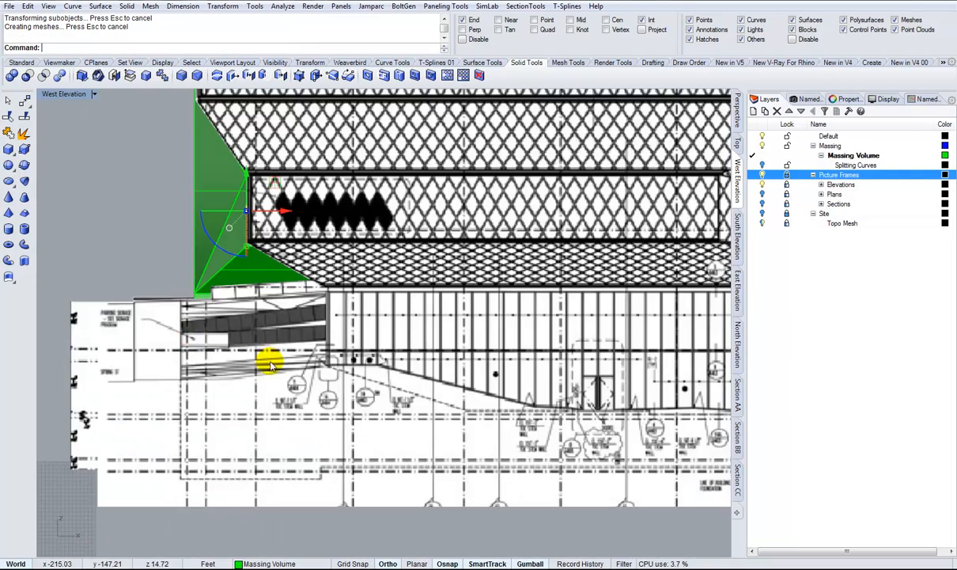
scroll(388, 383, down, 5)
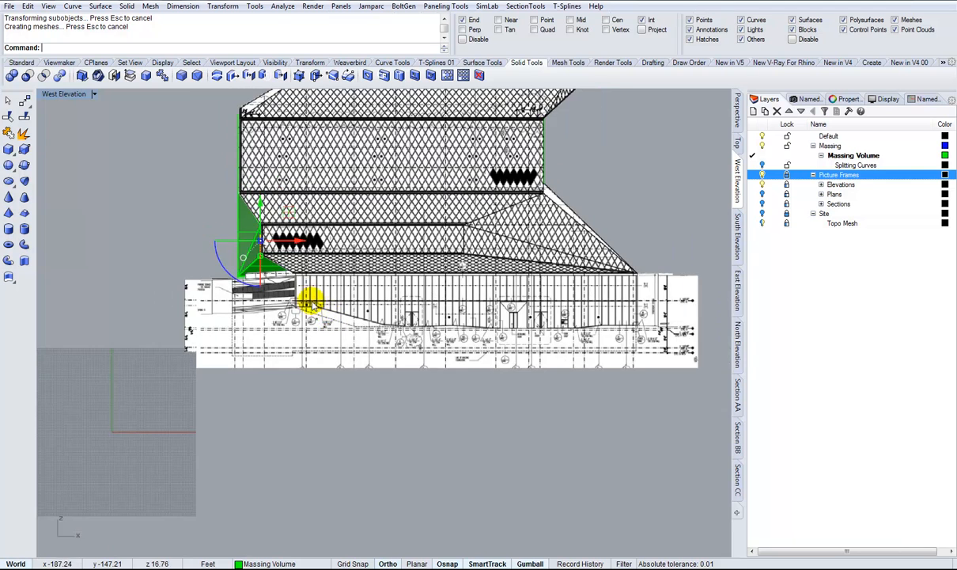
scroll(239, 306, up, 3)
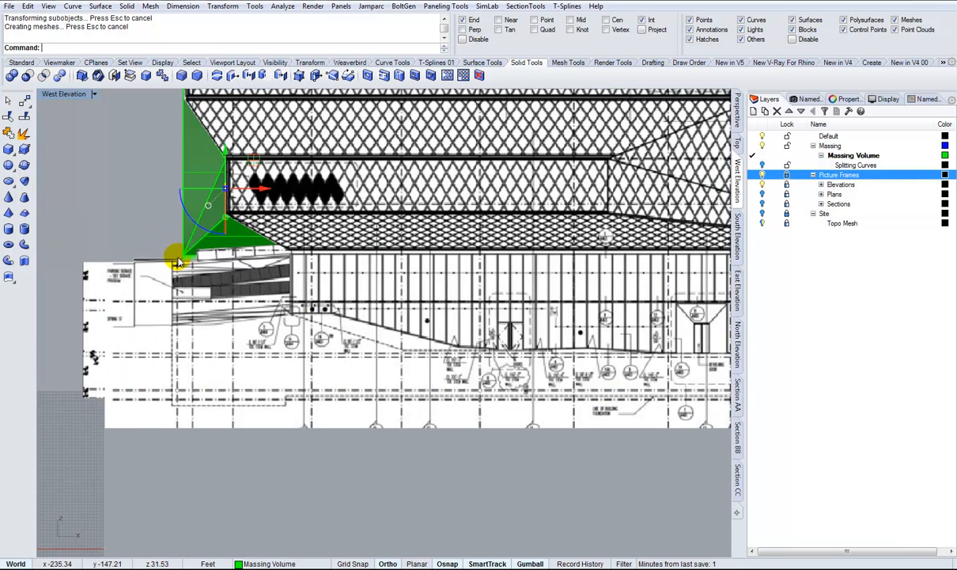
click(163, 233)
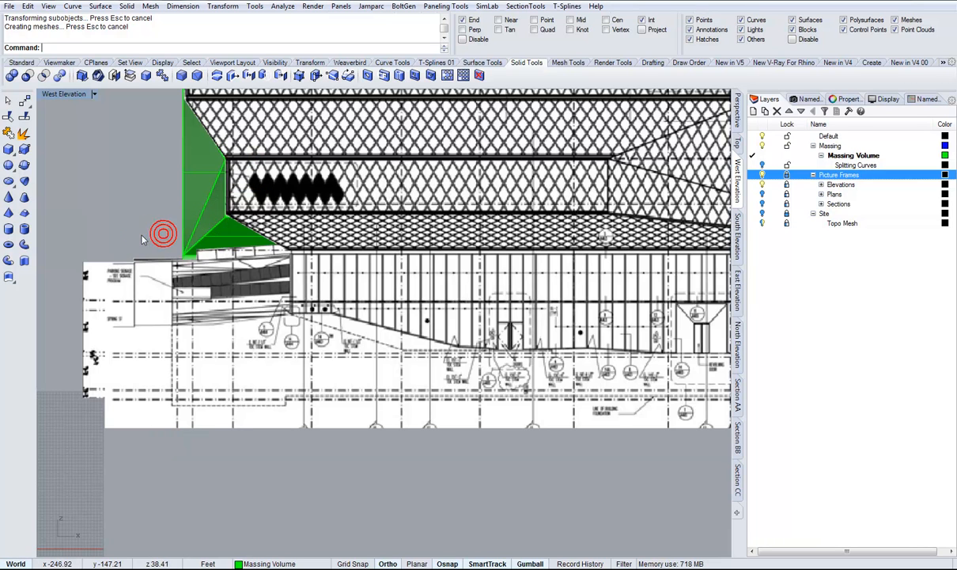
ctrl+shift+drag(206, 443, 208, 444)
drag(222, 326, 291, 252)
scroll(293, 253, down, 3)
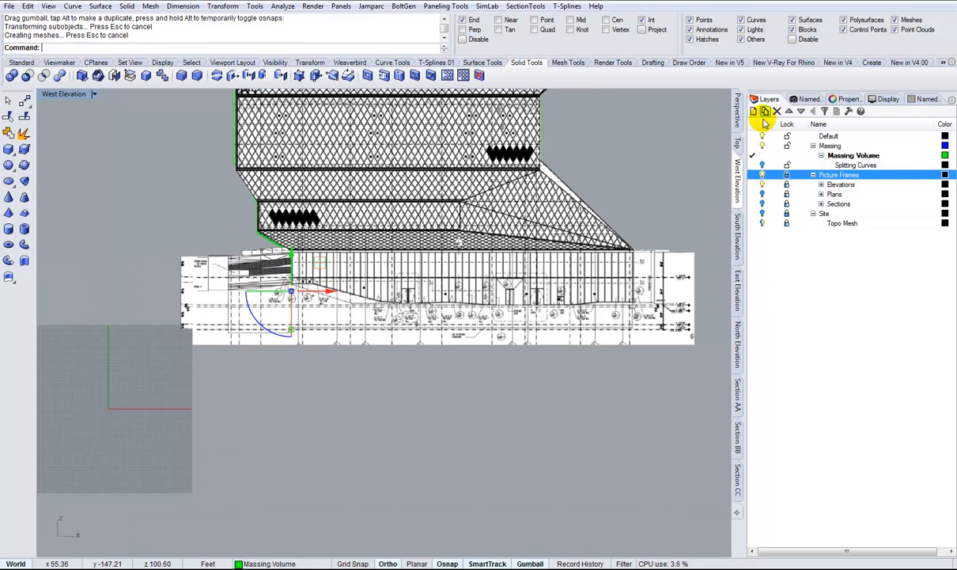
Extrude the base's end face outward to the far edge of the ramp area in the west elevation drawing
click(738, 125)
scroll(301, 362, up, 8)
right_drag(301, 338, 296, 251)
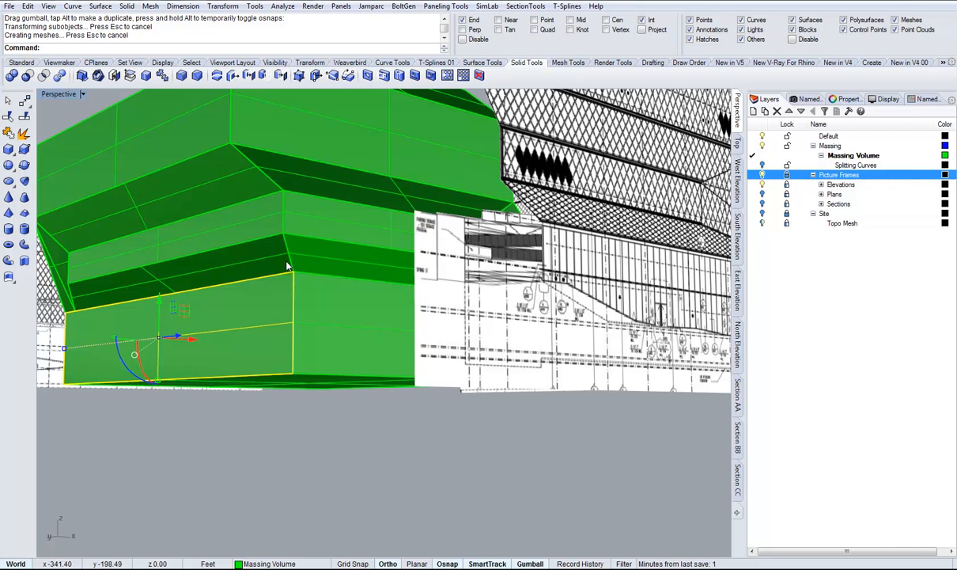
click(575, 271)
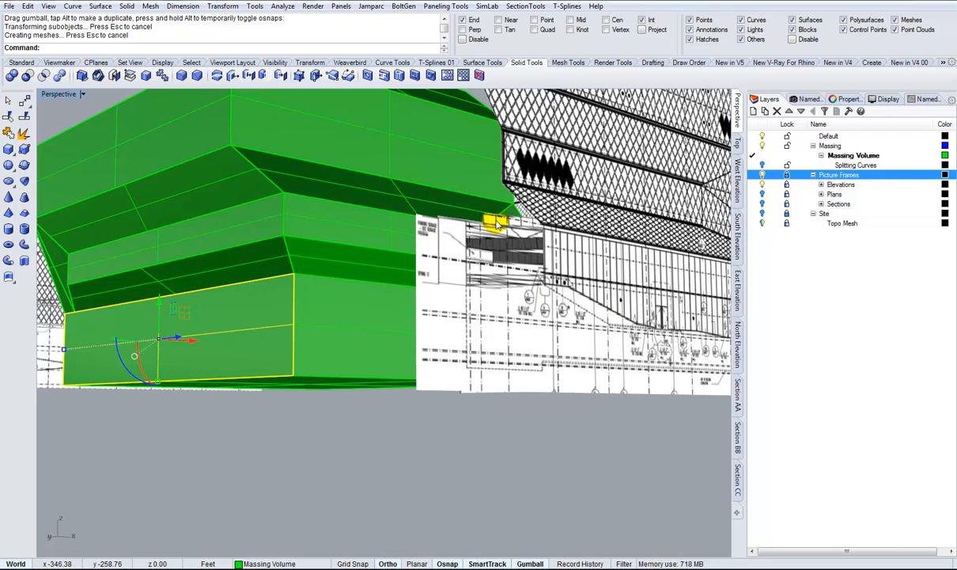
right_drag(300, 299, 749, 180)
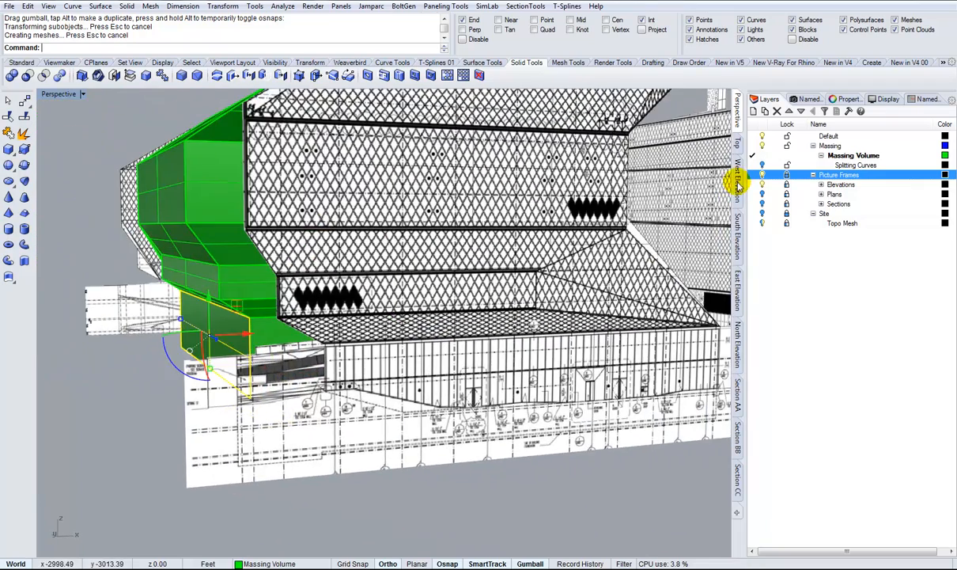
click(738, 180)
scroll(547, 271, up, 6)
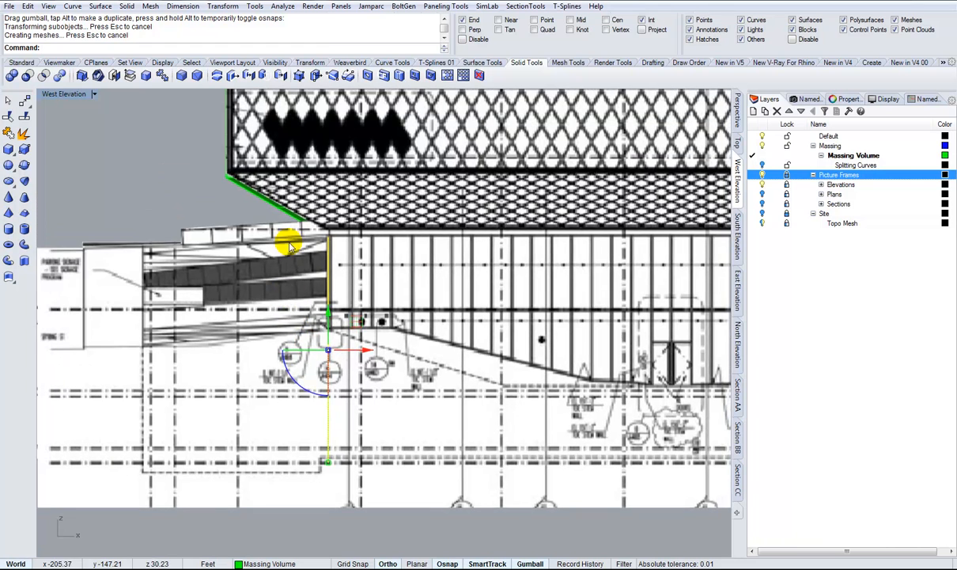
scroll(305, 254, down, 1)
right_drag(181, 207, 204, 255)
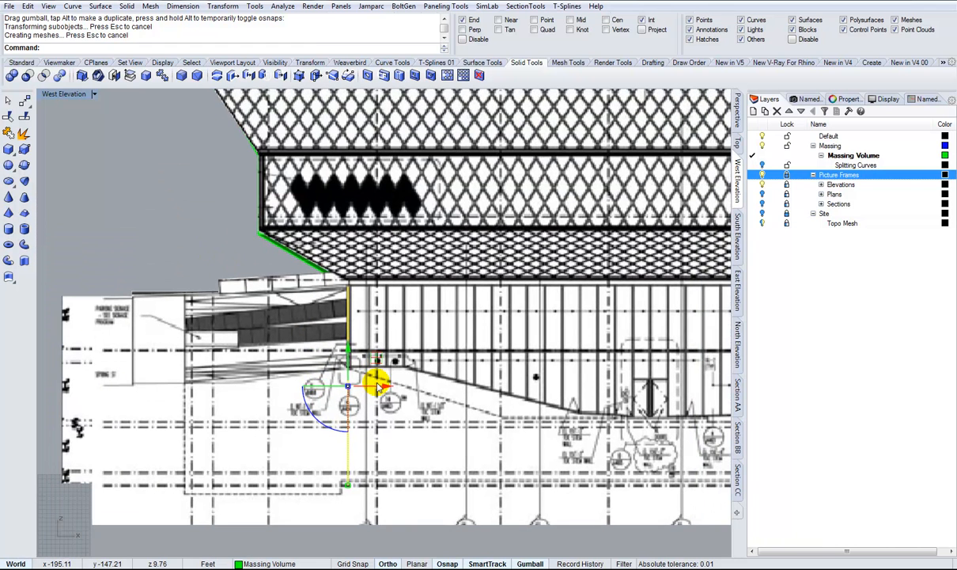
drag(389, 390, 187, 370)
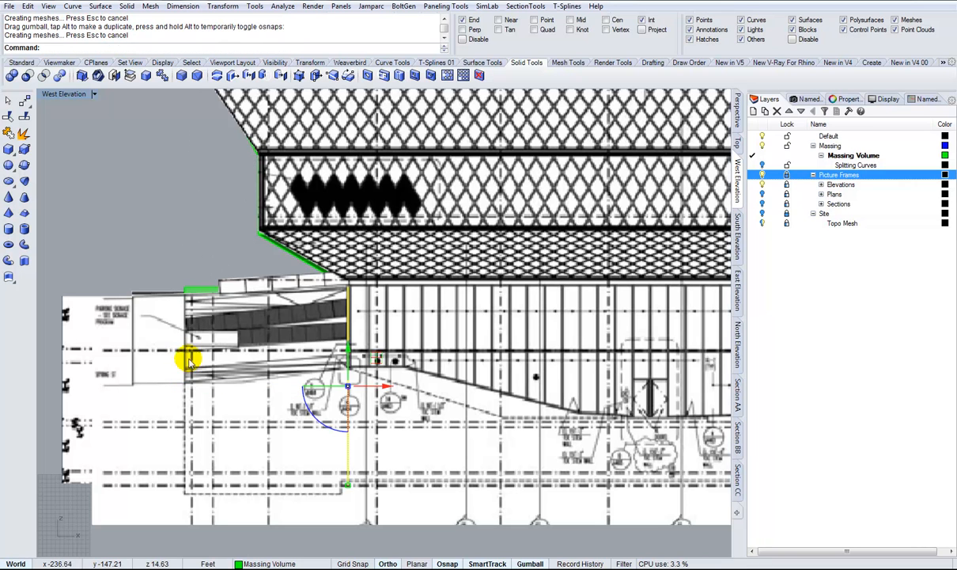
Check the extended base with the Picture Frames layer hidden, in both wireframe and shaded display, and show the layer again
click(762, 175)
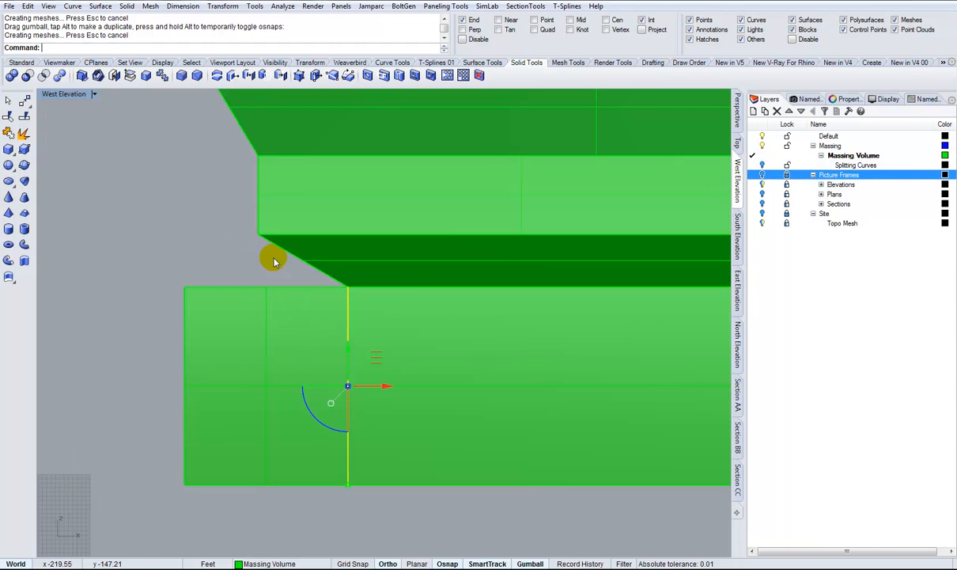
click(94, 94)
click(92, 122)
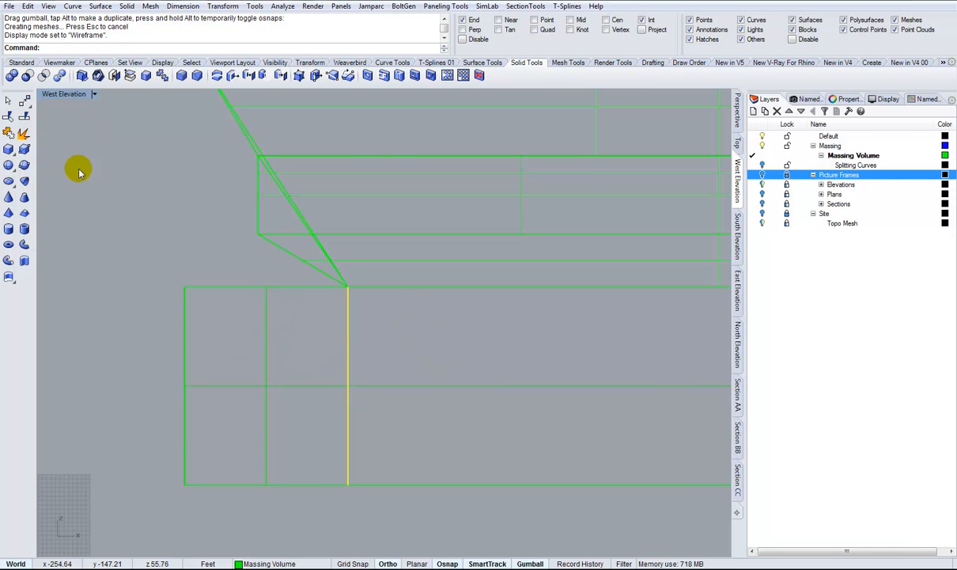
click(94, 94)
click(97, 136)
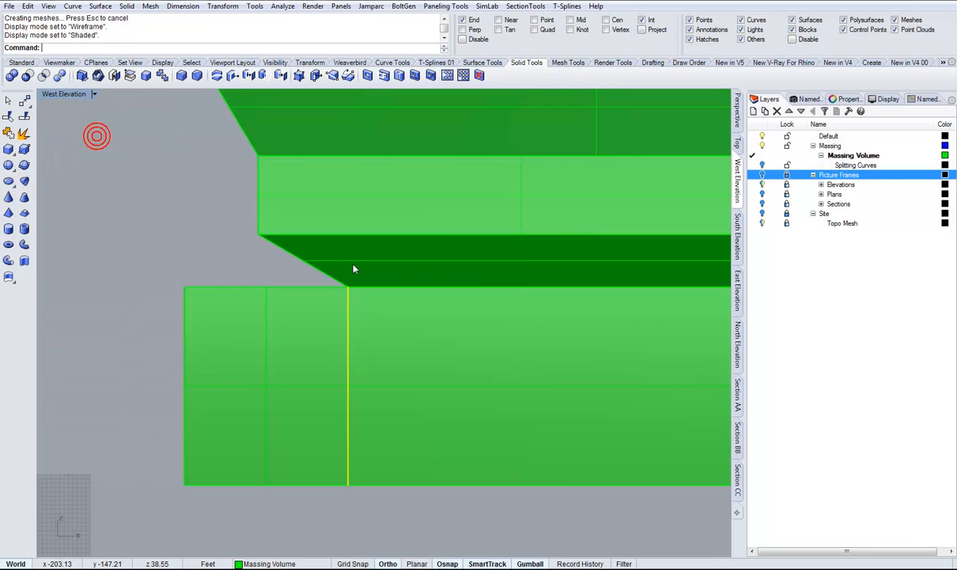
scroll(411, 397, down, 2)
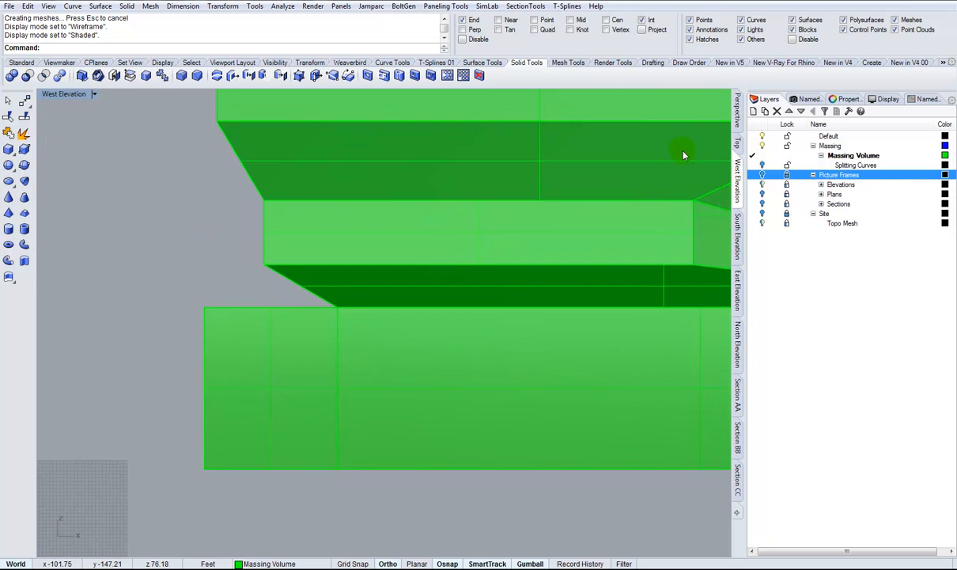
click(762, 174)
Move the upper band's end face to align with the band's outer vertical edge in the west elevation drawing
scroll(207, 368, up, 3)
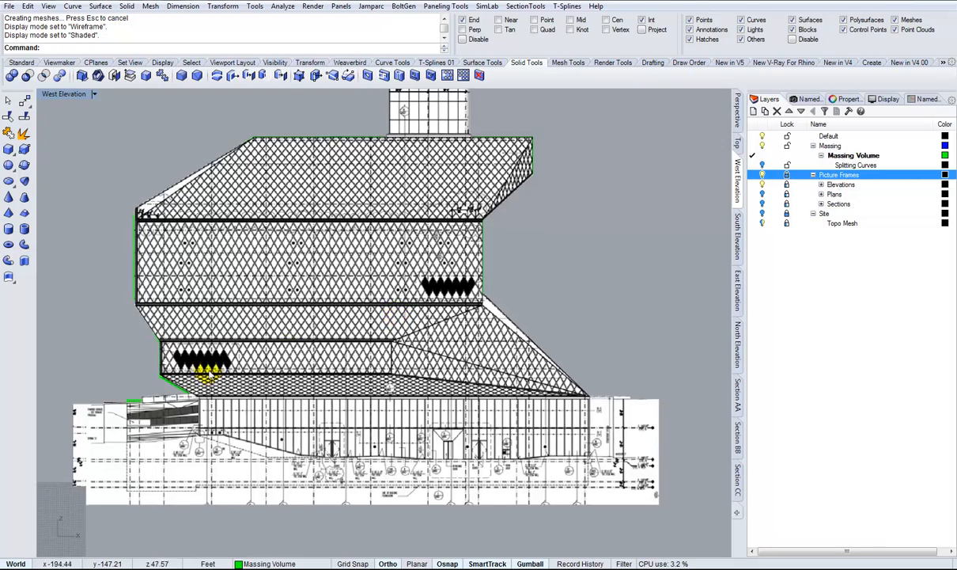
scroll(143, 366, down, 1)
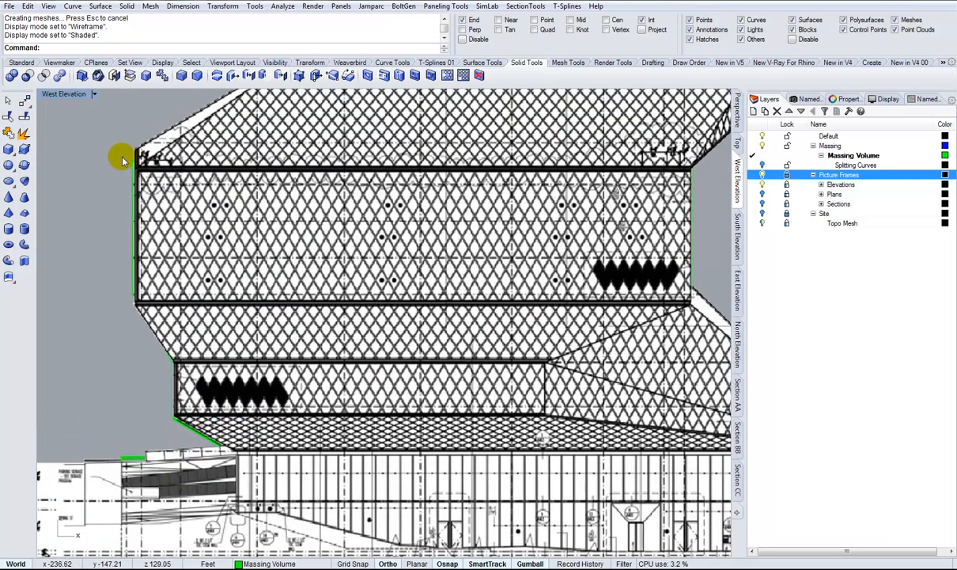
scroll(126, 167, up, 3)
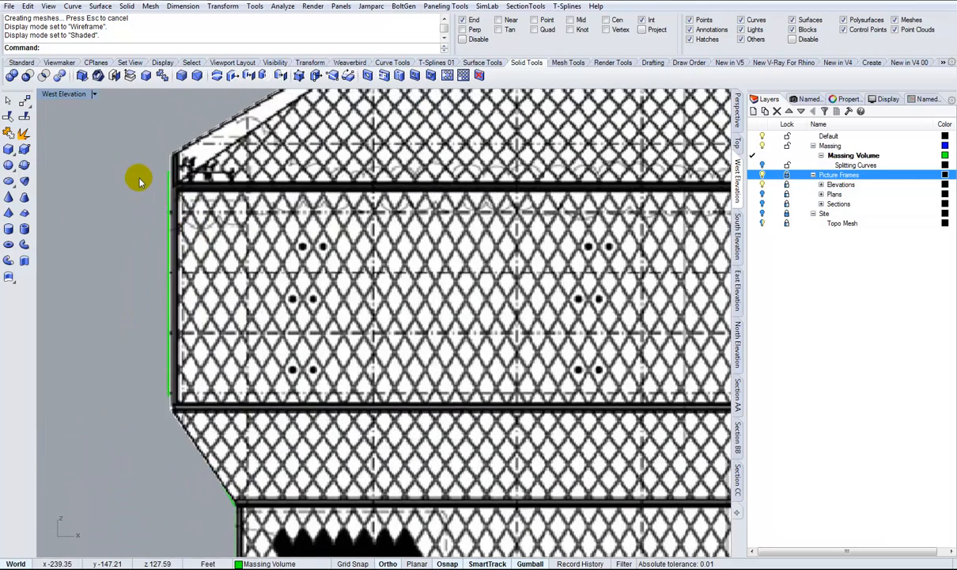
scroll(150, 190, down, 2)
drag(145, 167, 198, 411)
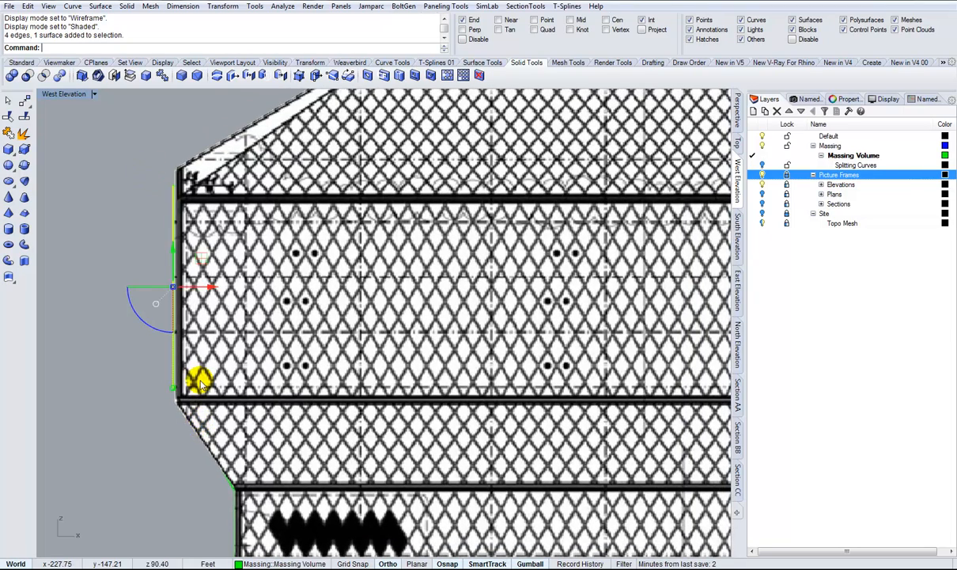
scroll(194, 265, up, 1)
drag(200, 300, 156, 346)
mouse_move(159, 265)
mouse_down()
mouse_move(157, 316)
mouse_move(191, 316)
mouse_move(170, 316)
mouse_up()
scroll(171, 308, down, 4)
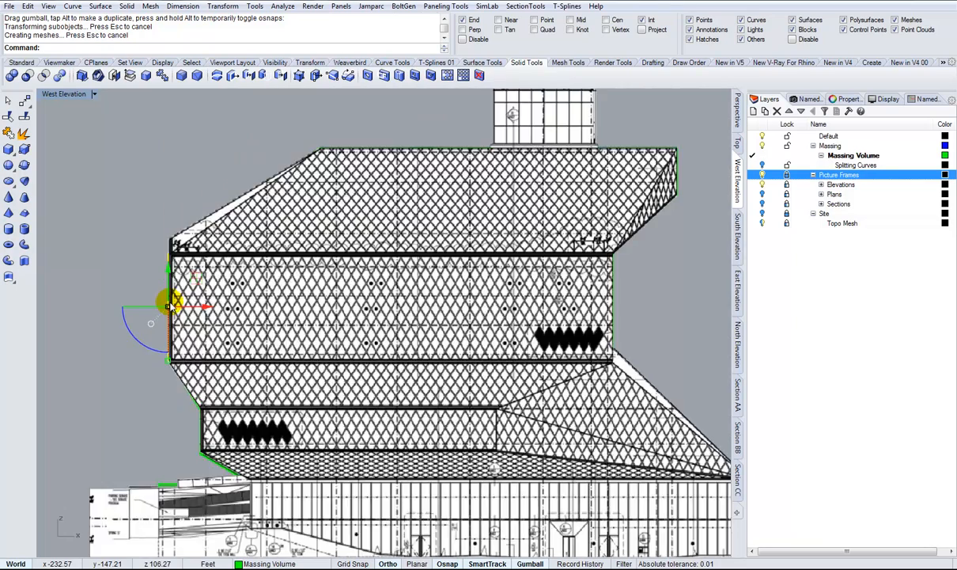
Show the Sections layer and hide the Elevations layer so the section drawings replace the elevation drawings behind the volume
scroll(307, 300, up, 1)
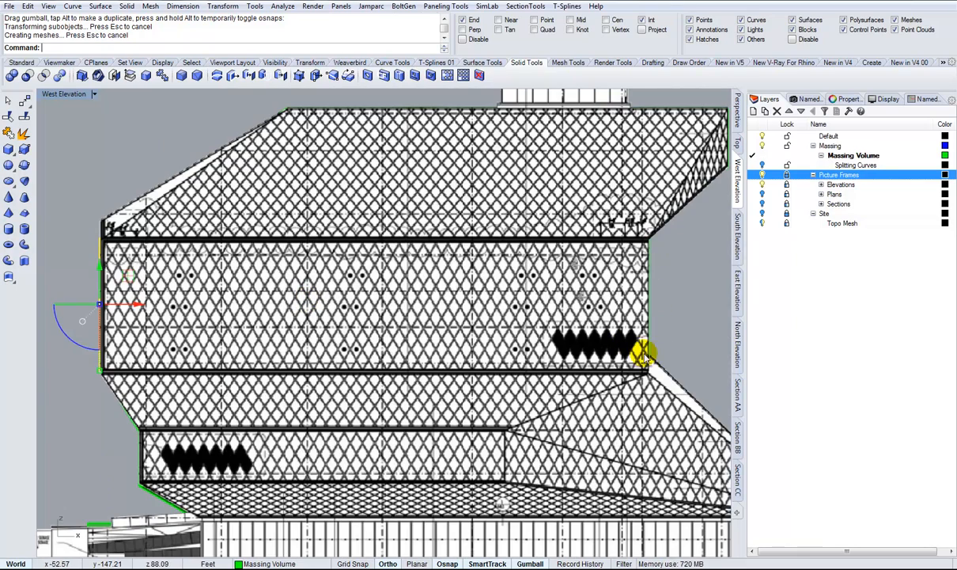
scroll(616, 292, up, 2)
scroll(615, 295, down, 2)
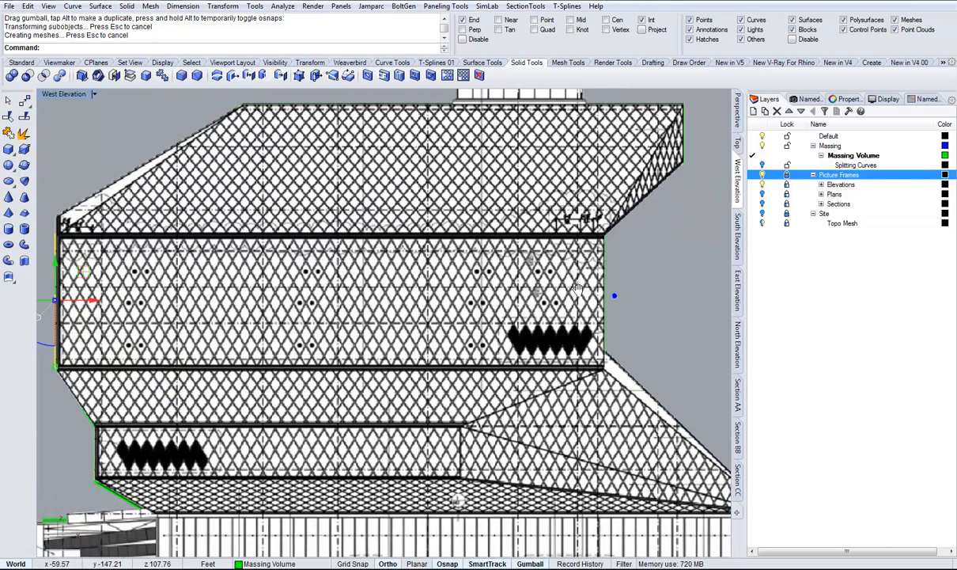
right_drag(570, 326, 566, 298)
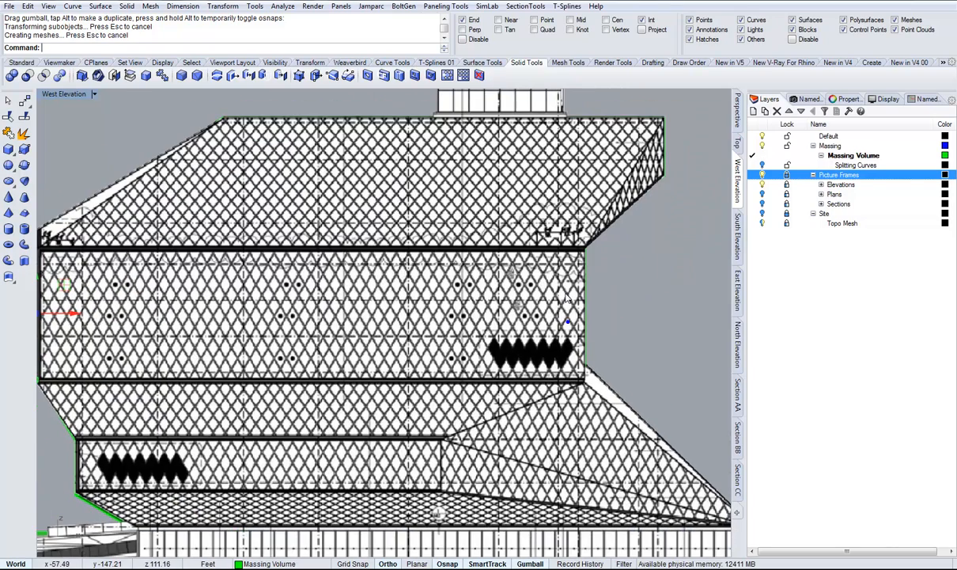
click(762, 202)
click(762, 175)
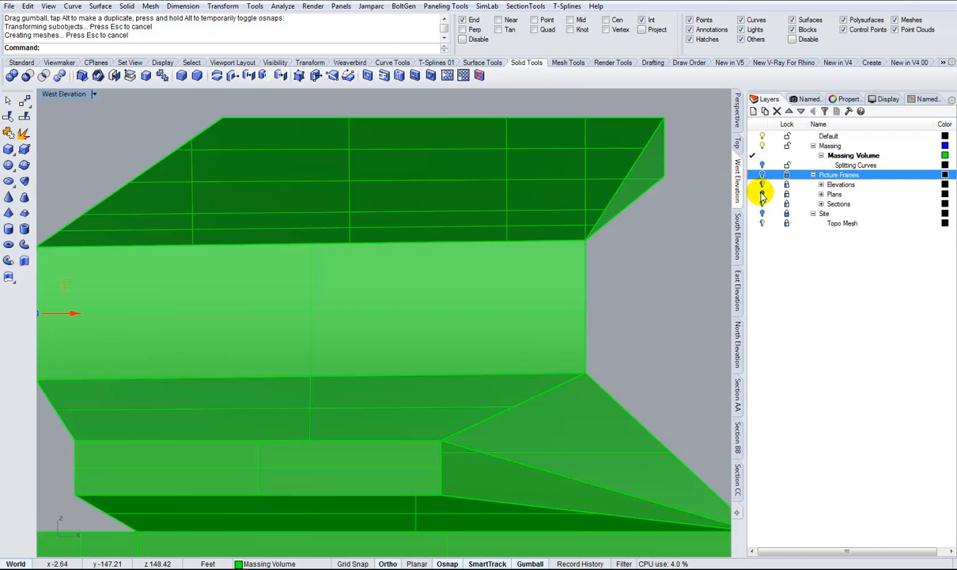
click(761, 174)
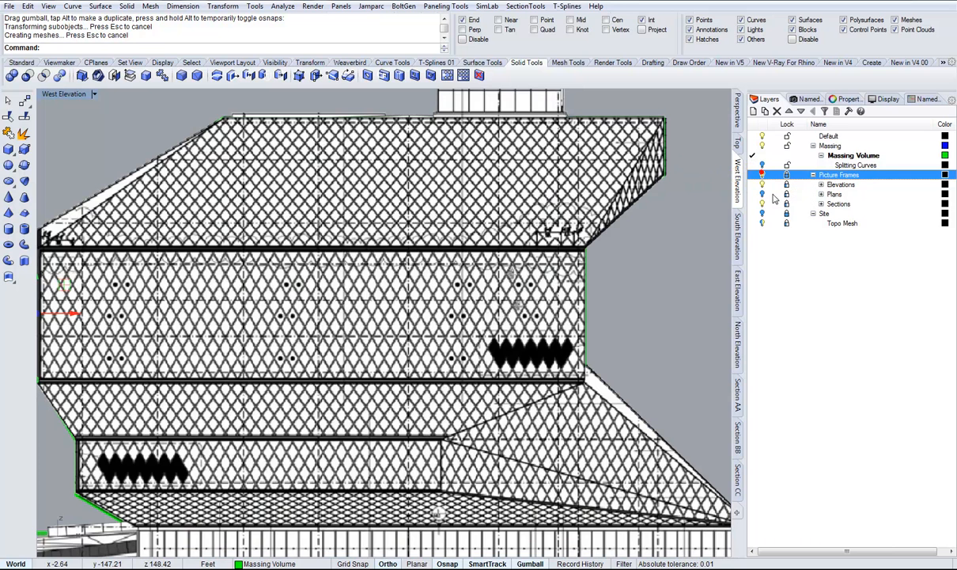
click(762, 184)
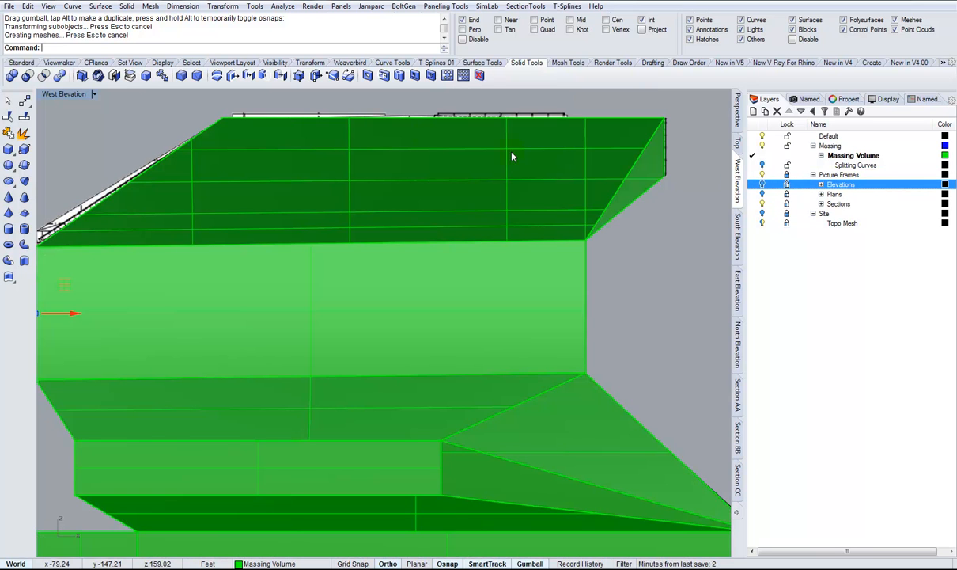
Set the West Elevation view to wireframe and compare the massing volume's outline with the section drawing
click(92, 94)
click(90, 125)
right_drag(224, 310, 320, 318)
scroll(162, 265, up, 1)
scroll(160, 269, down, 2)
scroll(161, 273, up, 1)
scroll(160, 277, down, 1)
scroll(442, 317, up, 1)
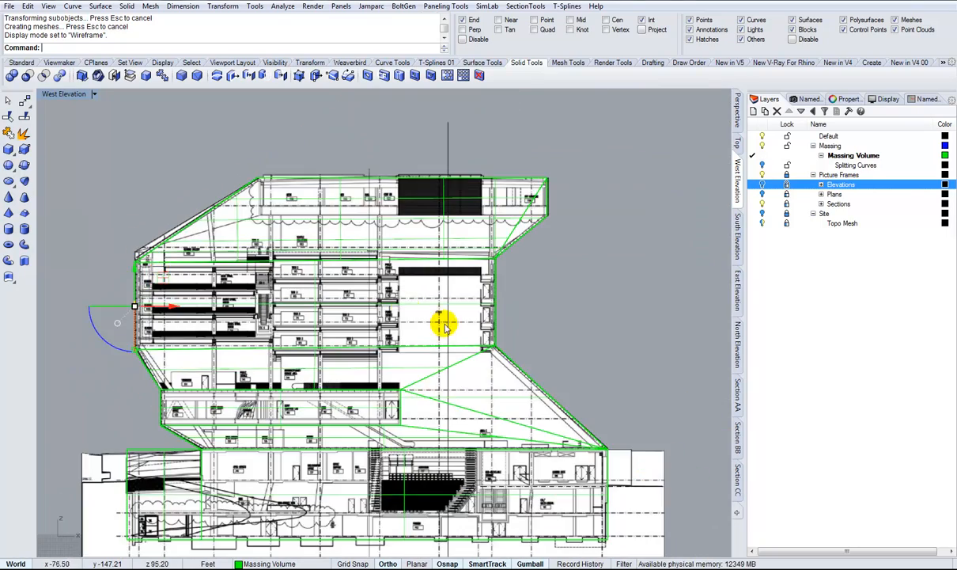
scroll(498, 278, up, 1)
right_drag(497, 278, 538, 277)
Set the South Elevation view to wireframe and compare the massing volume's outline with the section drawing
click(736, 194)
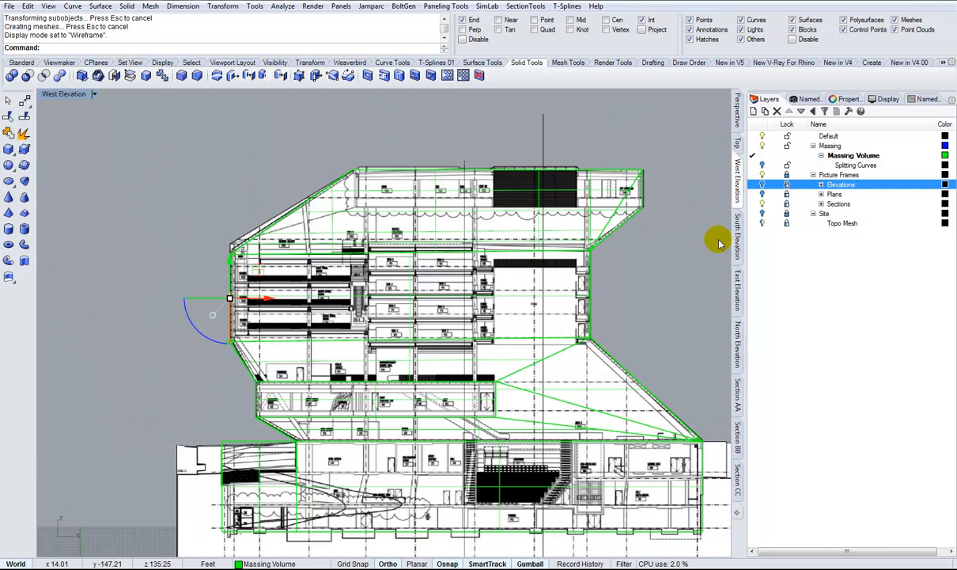
click(736, 236)
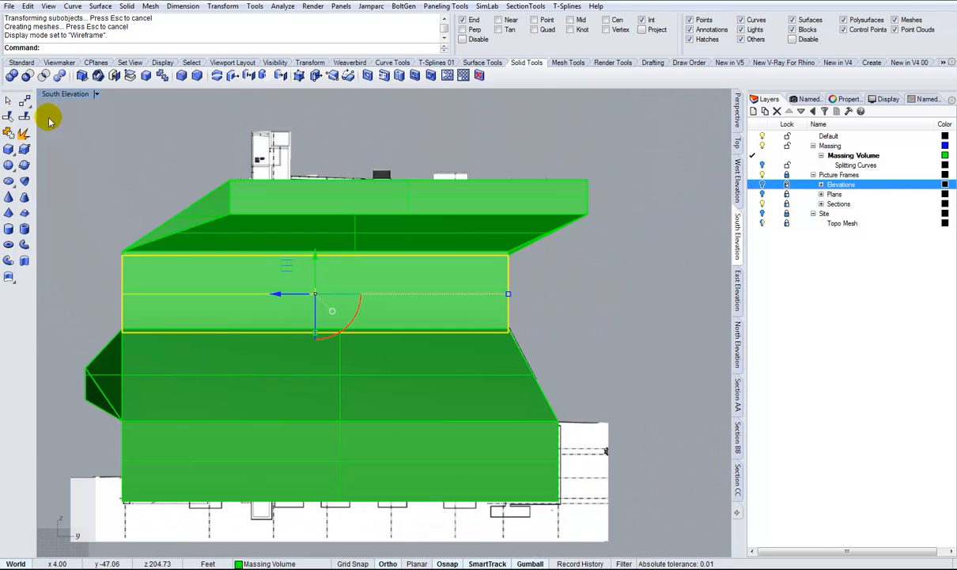
click(96, 94)
click(91, 125)
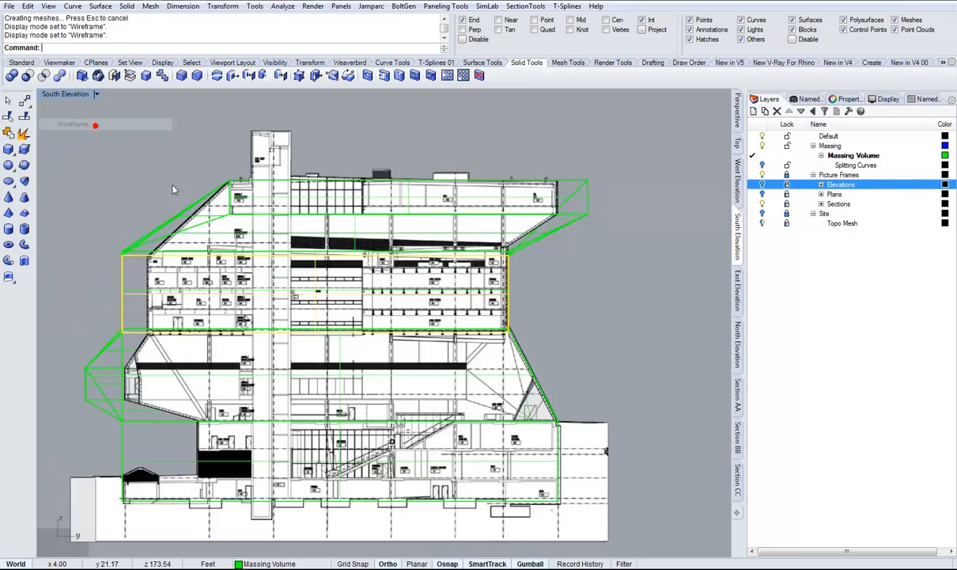
scroll(196, 227, up, 5)
scroll(105, 248, down, 4)
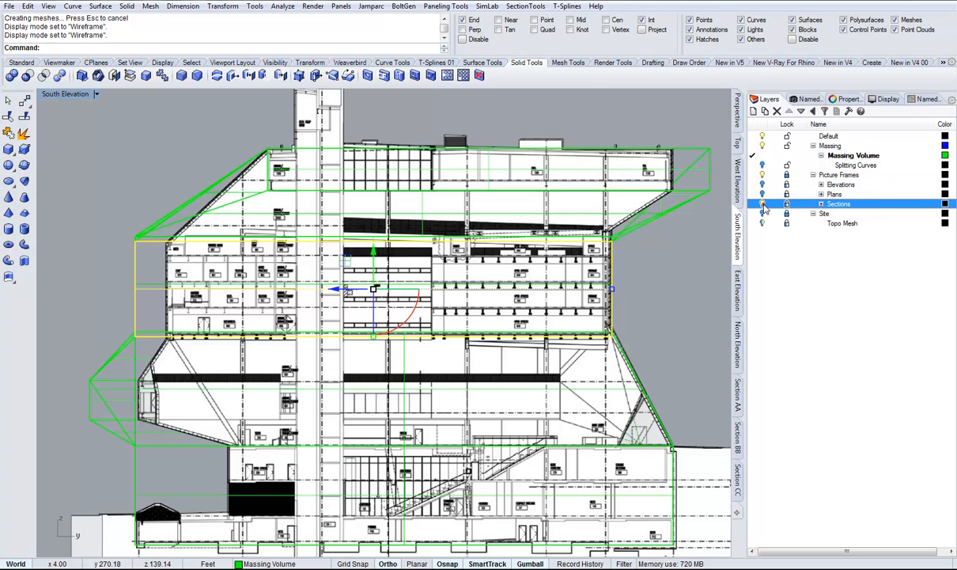
Replace the Sections layer with Elevations and move the projecting lower band's face inward to the facet's outer edge in the south elevation
click(763, 204)
click(763, 185)
right_drag(351, 256, 375, 254)
scroll(211, 346, up, 3)
click(152, 312)
drag(197, 445, 198, 443)
drag(200, 367, 231, 353)
click(180, 194)
Move the upper band's protruding west face inward to align with the band's vertical edge in the south elevation drawing
right_drag(179, 198, 167, 348)
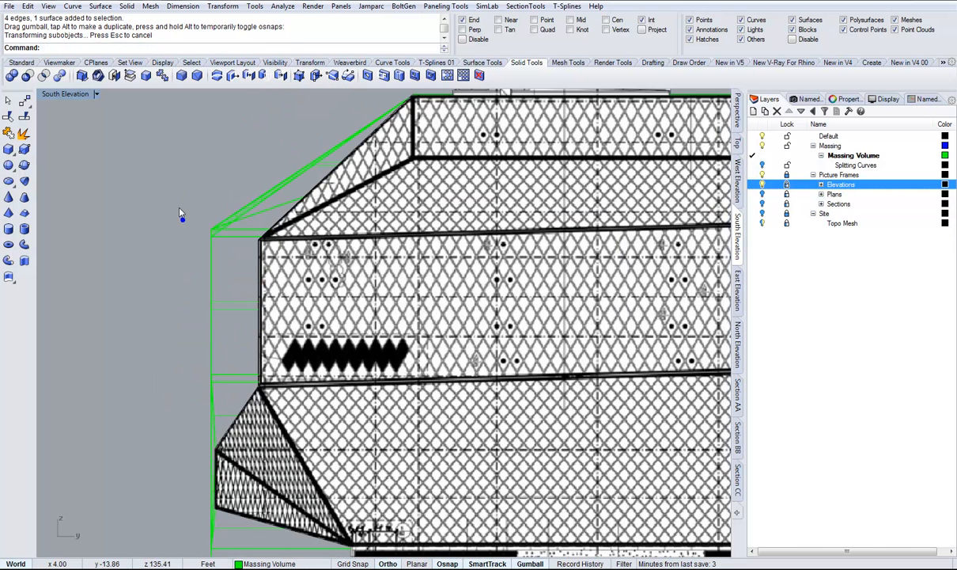
drag(252, 388, 235, 391)
drag(240, 275, 260, 315)
Move the roof overhang's outer end face inward to align with the overhang's edge in the south elevation drawing
right_drag(379, 250, 168, 278)
scroll(170, 278, down, 6)
scroll(556, 278, up, 6)
right_drag(601, 200, 617, 289)
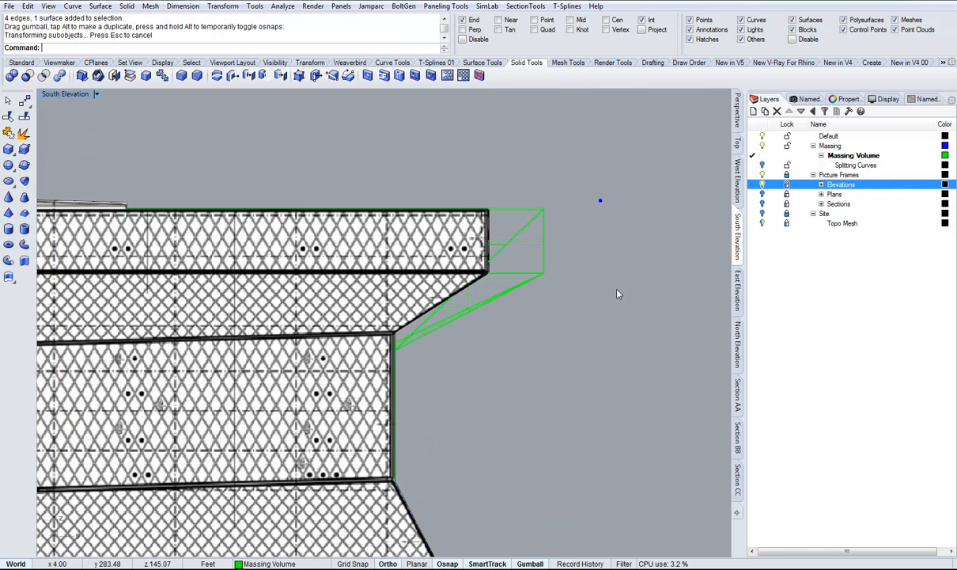
ctrl+shift+drag(519, 178, 590, 309)
click(523, 187)
ctrl+shift+drag(522, 187, 576, 282)
drag(568, 214, 489, 240)
scroll(502, 248, down, 3)
scroll(461, 289, up, 3)
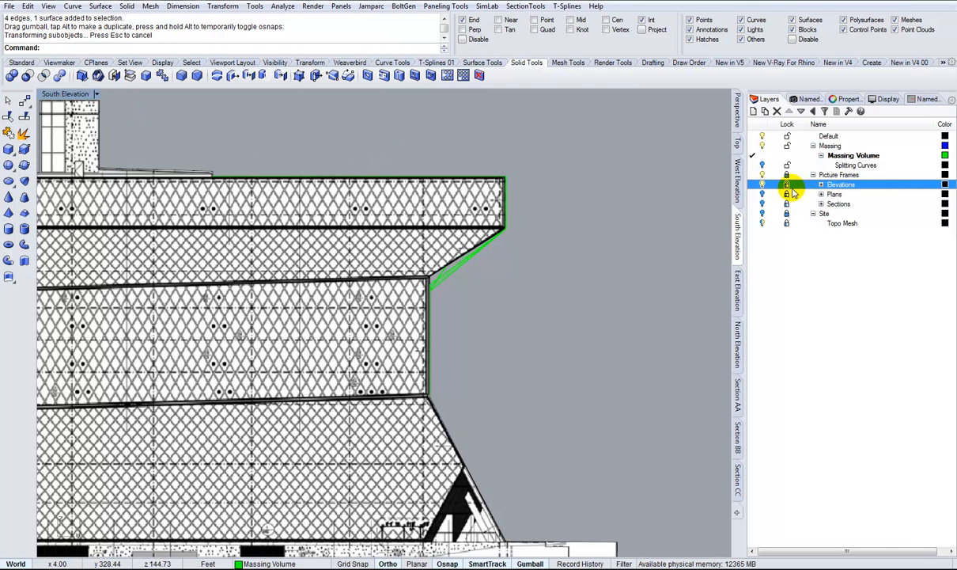
Move the upper band's east face inward and upward to fit the band's edge below the overhang in the south elevation drawing
drag(395, 415, 440, 381)
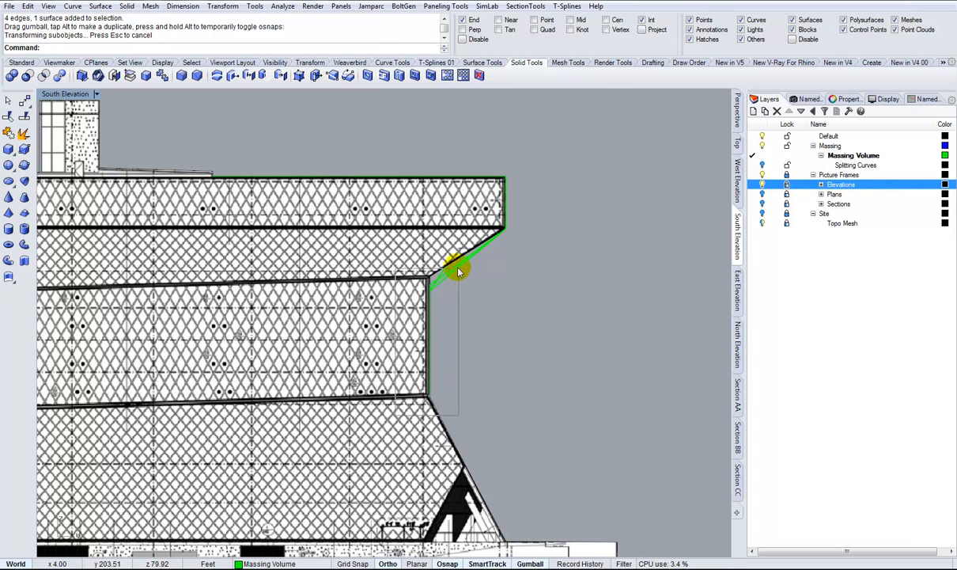
drag(447, 261, 445, 264)
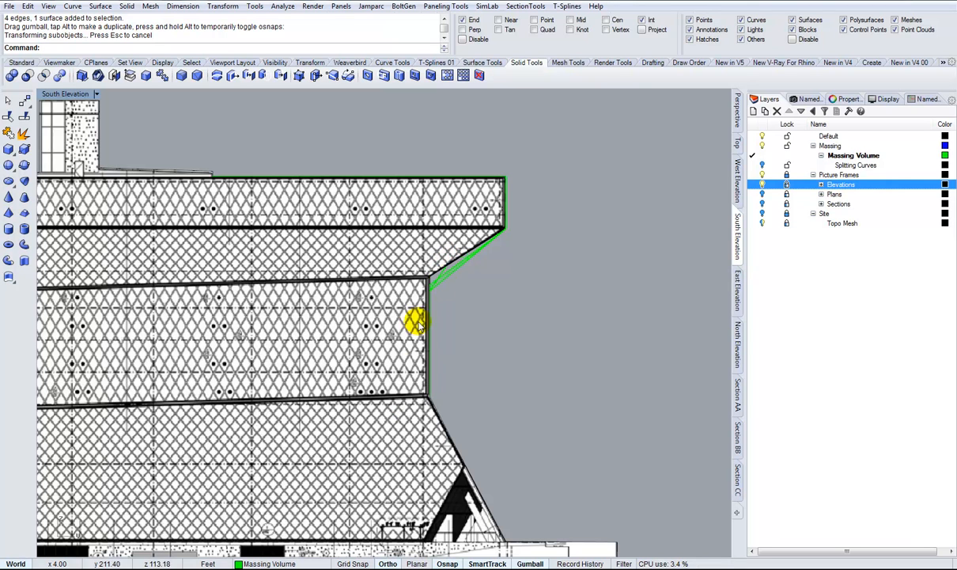
click(390, 447)
click(451, 316)
ctrl+shift+drag(409, 400, 456, 244)
scroll(436, 348, up, 4)
drag(465, 346, 472, 346)
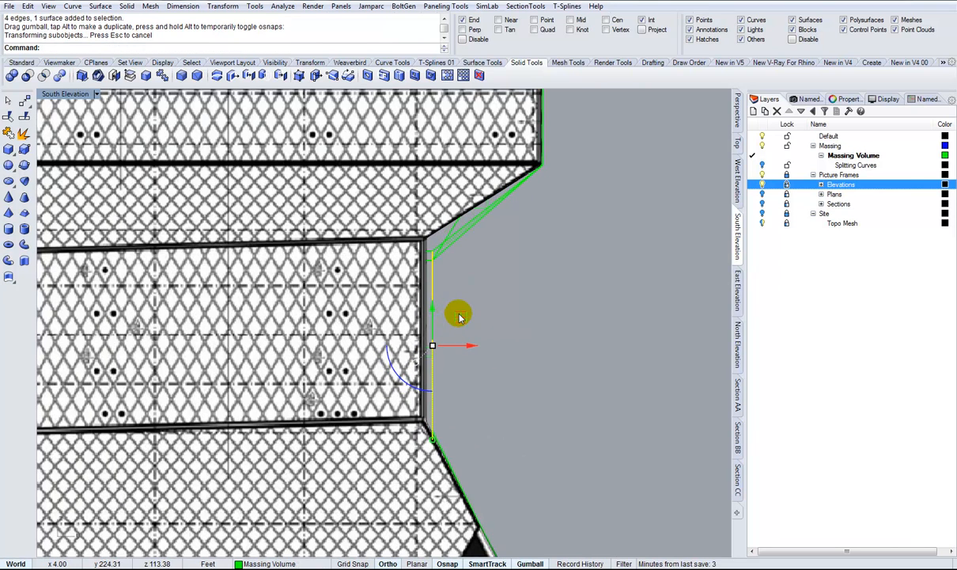
mouse_move(432, 345)
mouse_down()
mouse_move(455, 365)
mouse_move(425, 330)
mouse_up()
scroll(425, 330, down, 6)
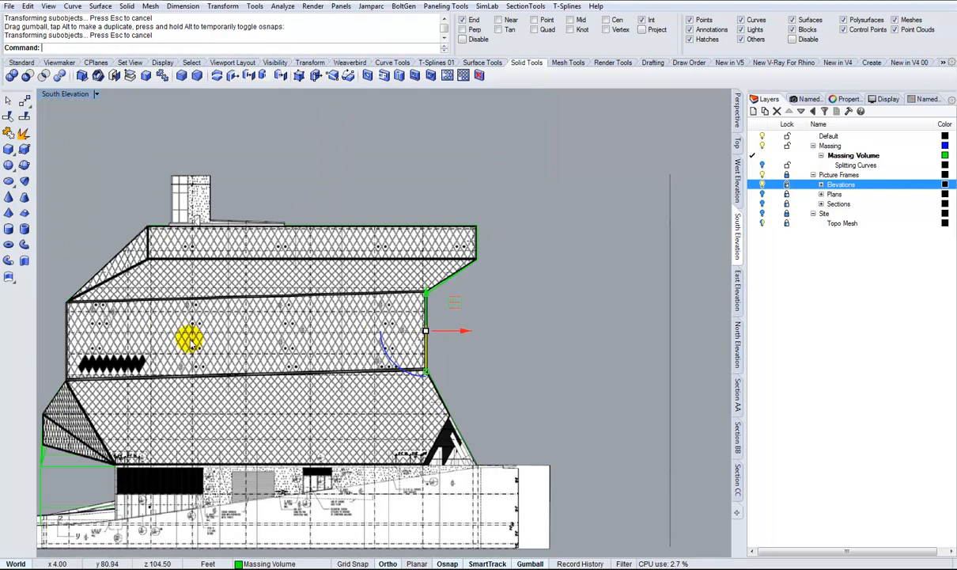
right_drag(575, 346, 660, 241)
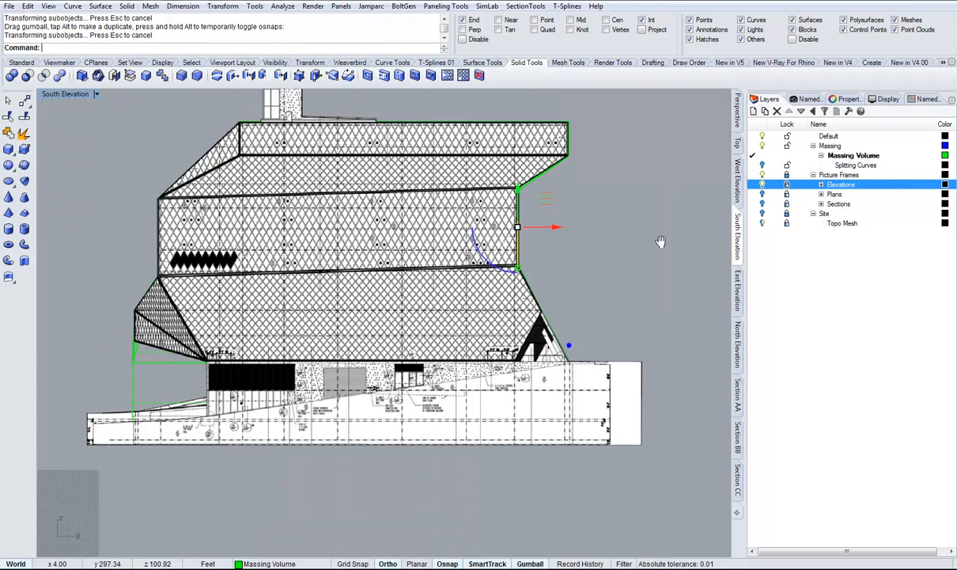
scroll(105, 365, up, 6)
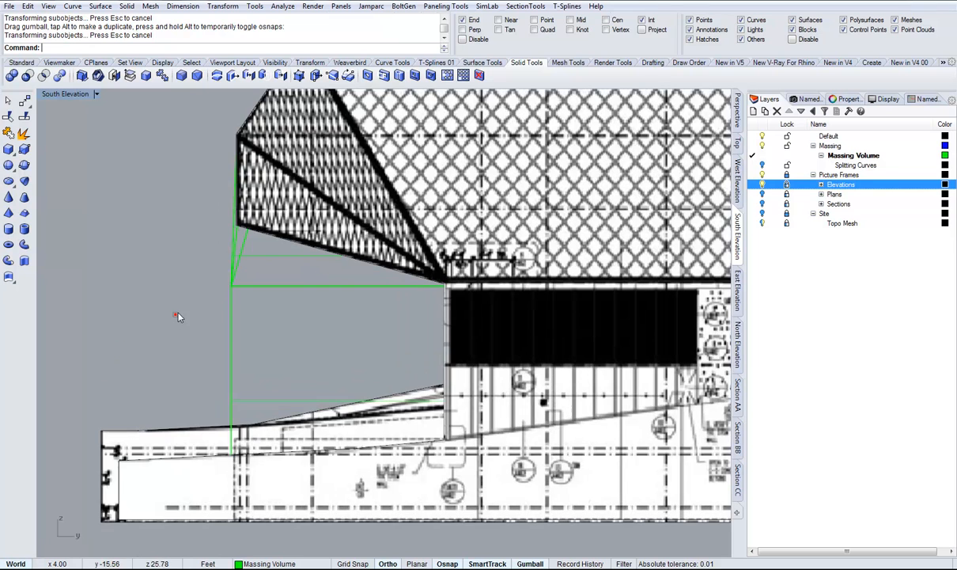
Move the base's west face inward to align with the base wall's vertical edge in the south elevation drawing
scroll(181, 317, down, 3)
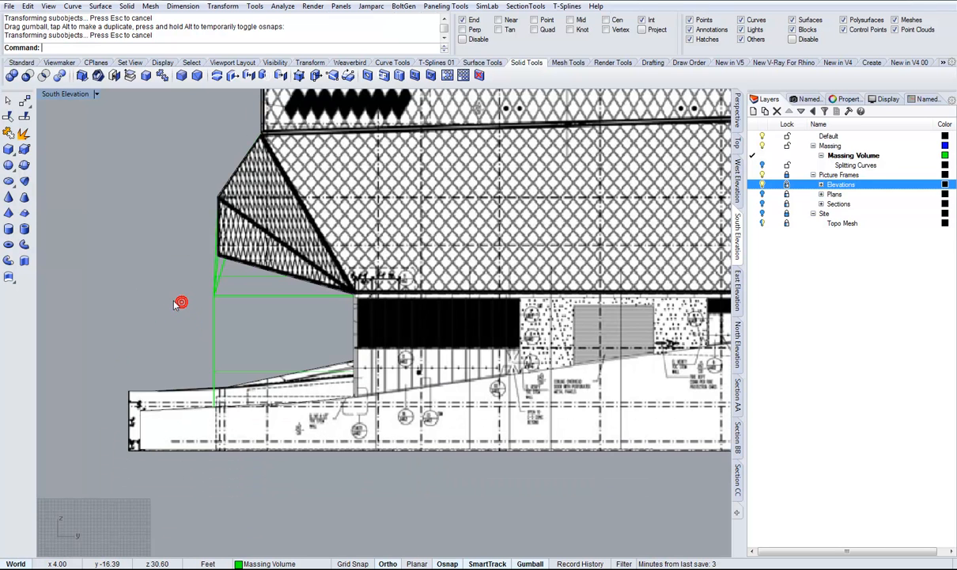
ctrl+shift+drag(233, 490, 232, 487)
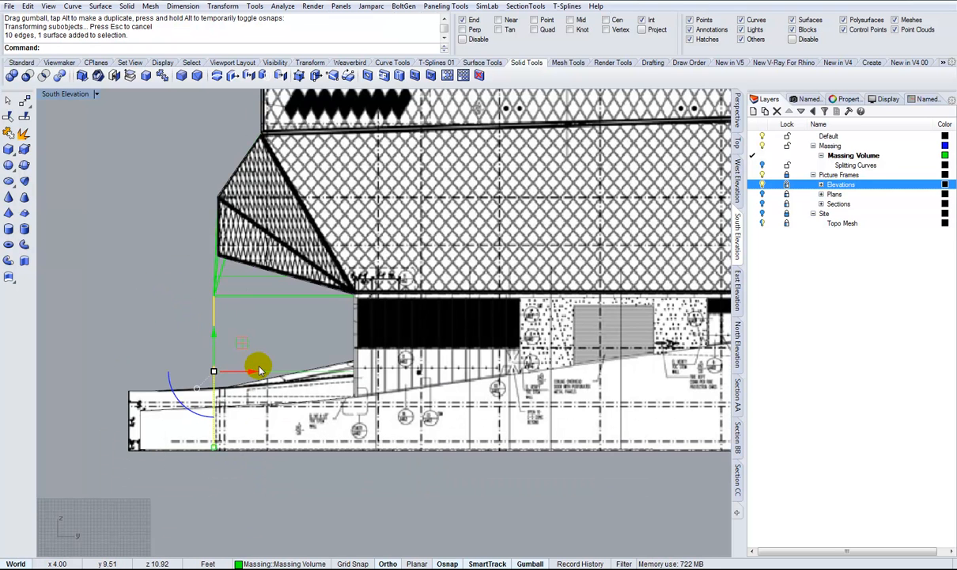
drag(255, 378, 352, 369)
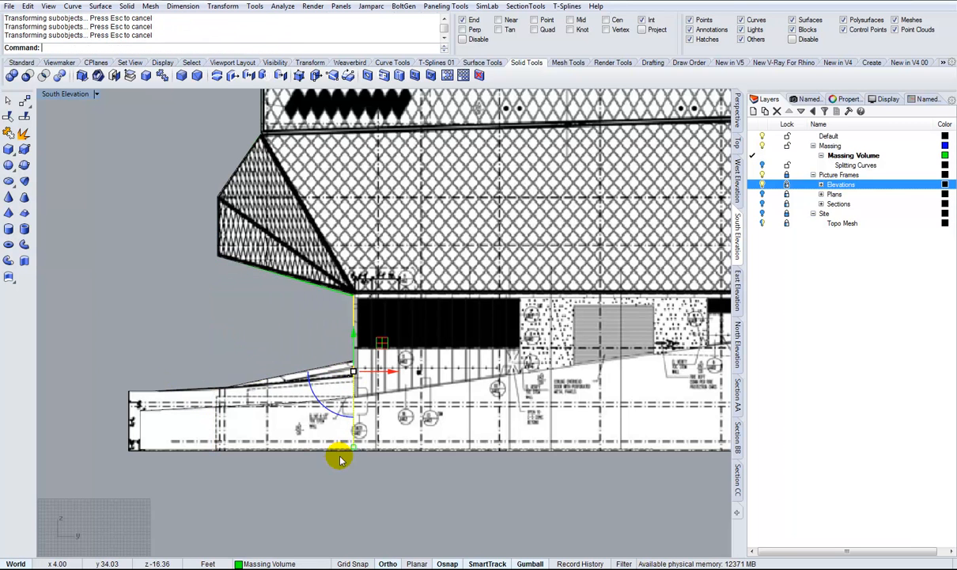
Compare the massing volume's outline with the drawings in the south, east and north elevation views
right_drag(351, 475, 289, 474)
scroll(233, 377, down, 6)
right_drag(237, 378, 192, 405)
scroll(234, 432, up, 2)
scroll(227, 432, up, 2)
right_drag(222, 437, 212, 467)
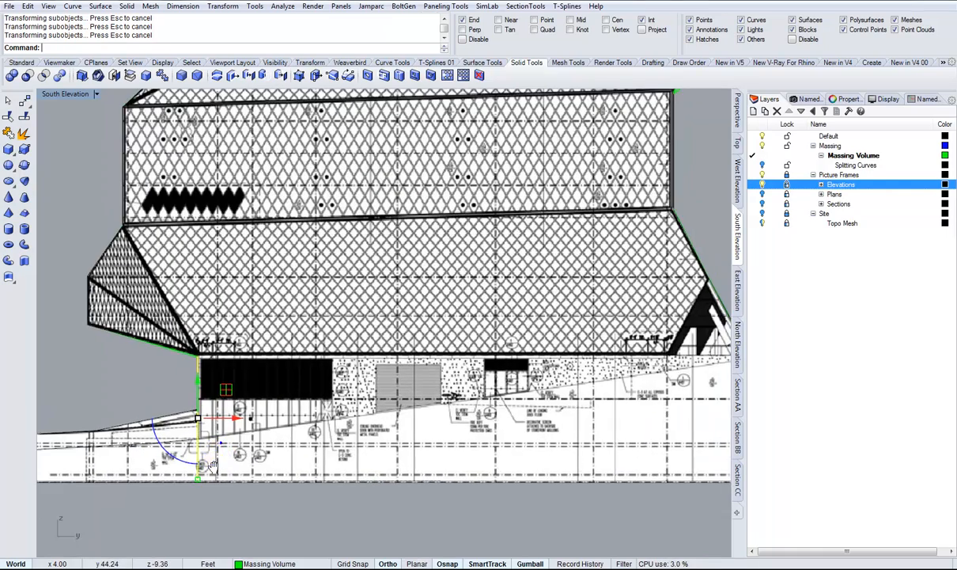
scroll(419, 316, down, 6)
scroll(634, 225, up, 4)
click(737, 288)
right_drag(547, 426, 446, 344)
right_drag(343, 261, 243, 299)
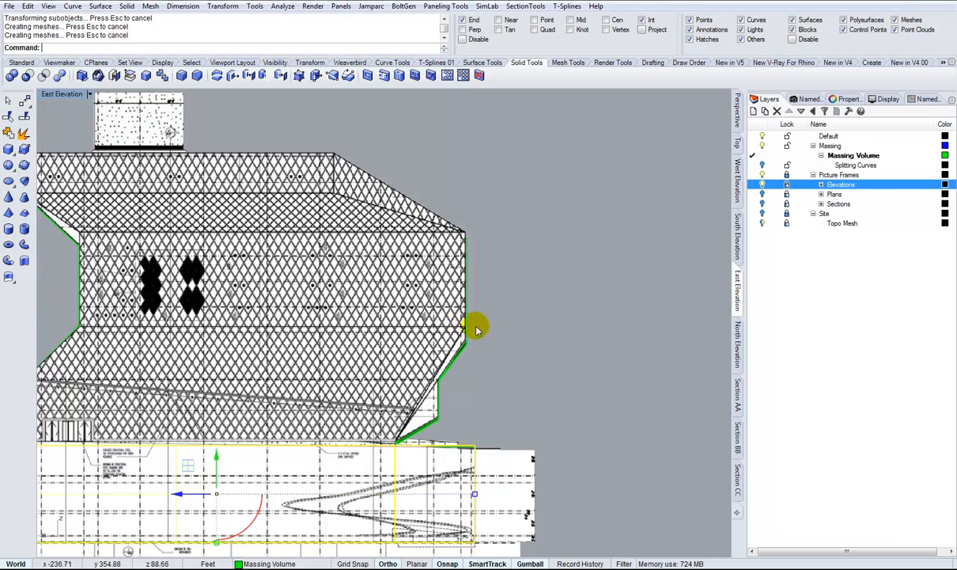
scroll(475, 345, up, 2)
scroll(502, 336, down, 2)
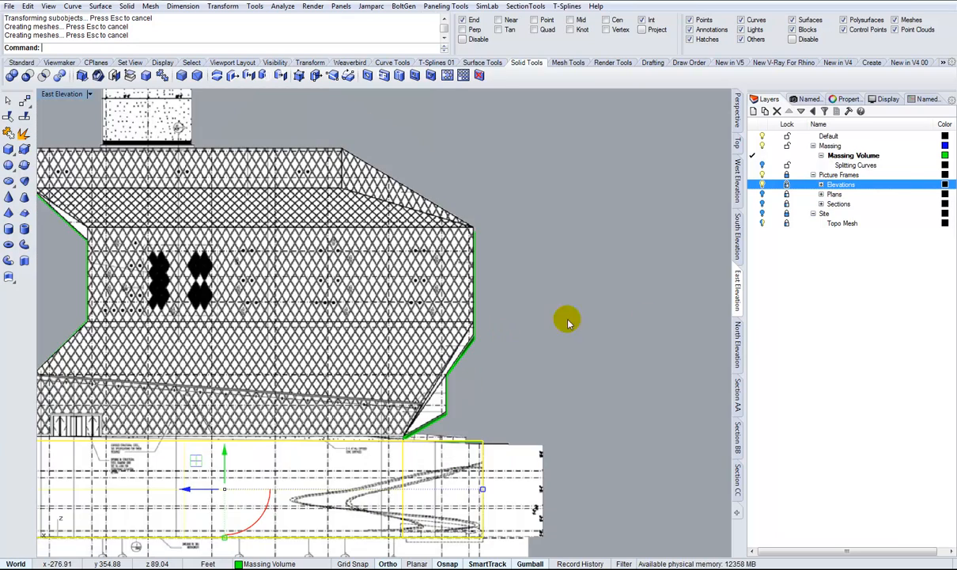
click(737, 340)
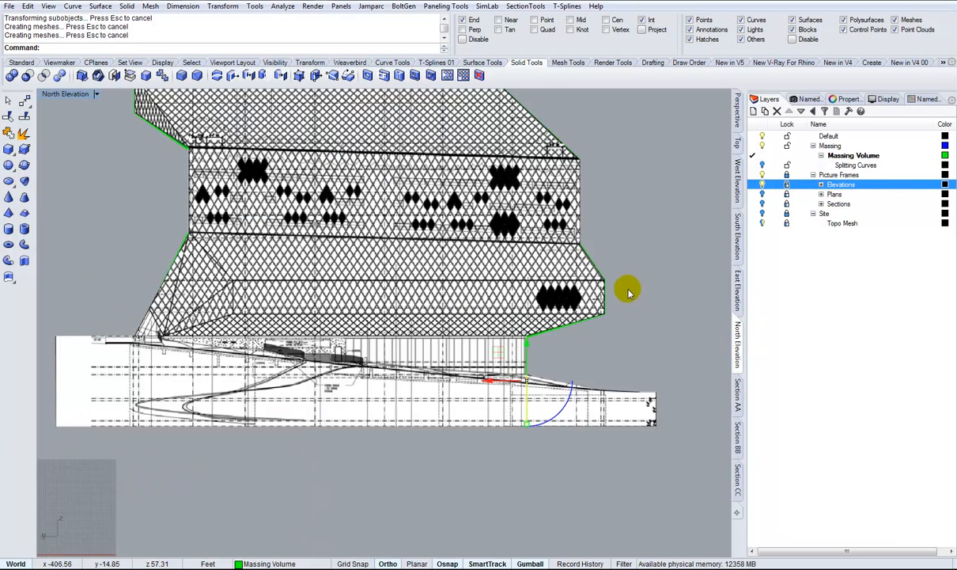
right_drag(629, 293, 580, 381)
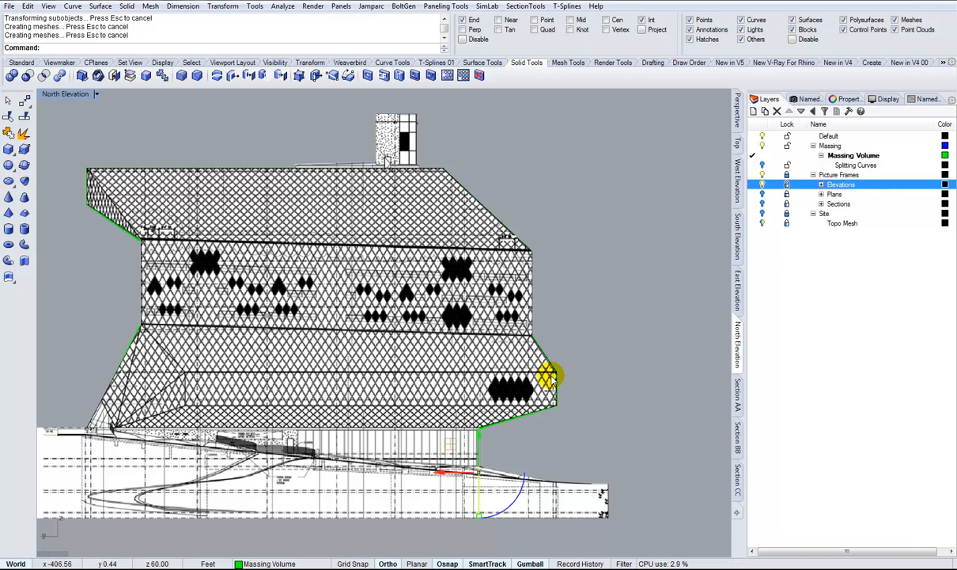
Examine the individual surfaces of the open-sided box projecting from the base's north side in the perspective view
click(736, 117)
scroll(552, 269, down, 5)
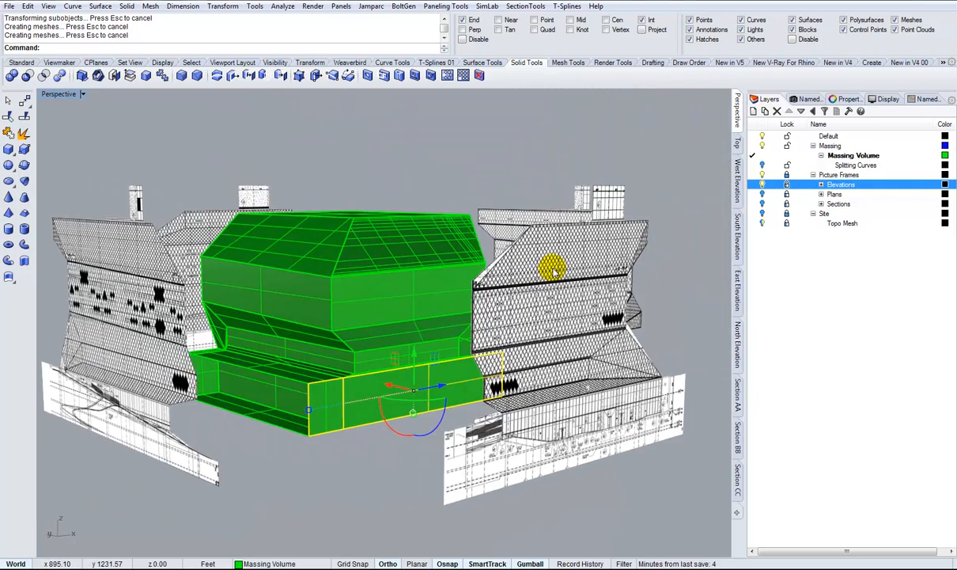
scroll(428, 310, up, 10)
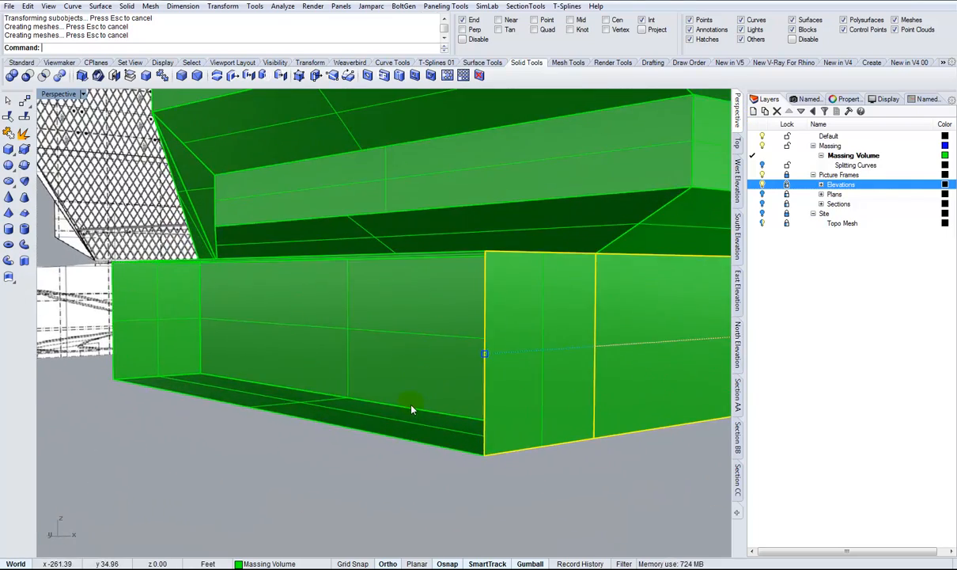
right_drag(397, 431, 395, 404)
scroll(388, 333, up, 5)
ctrl+shift+click(479, 369)
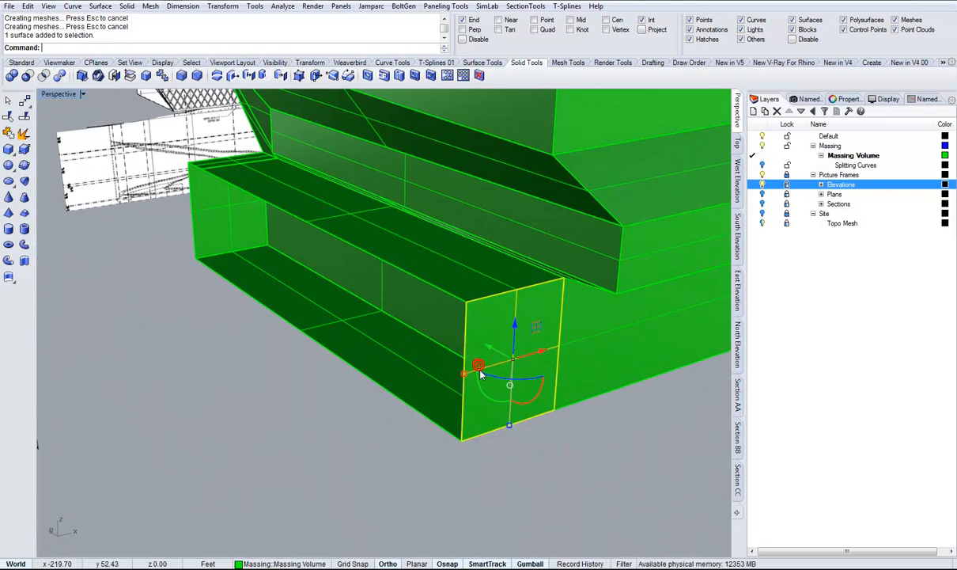
ctrl+shift+click(473, 289)
right_drag(507, 387, 514, 397)
ctrl+shift+click(457, 436)
scroll(433, 446, down, 5)
click(412, 438)
right_drag(452, 435, 453, 432)
scroll(454, 434, up, 10)
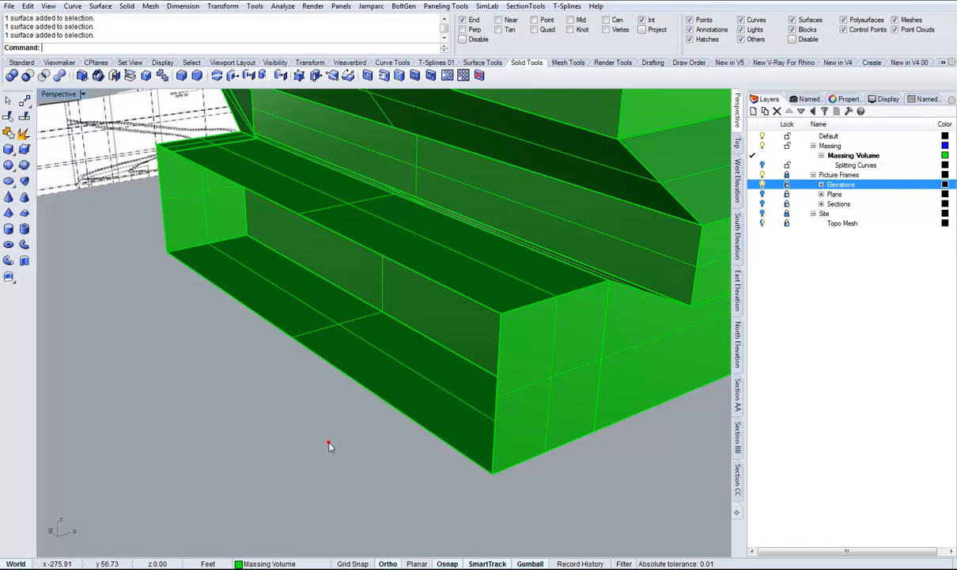
right_drag(329, 443, 315, 439)
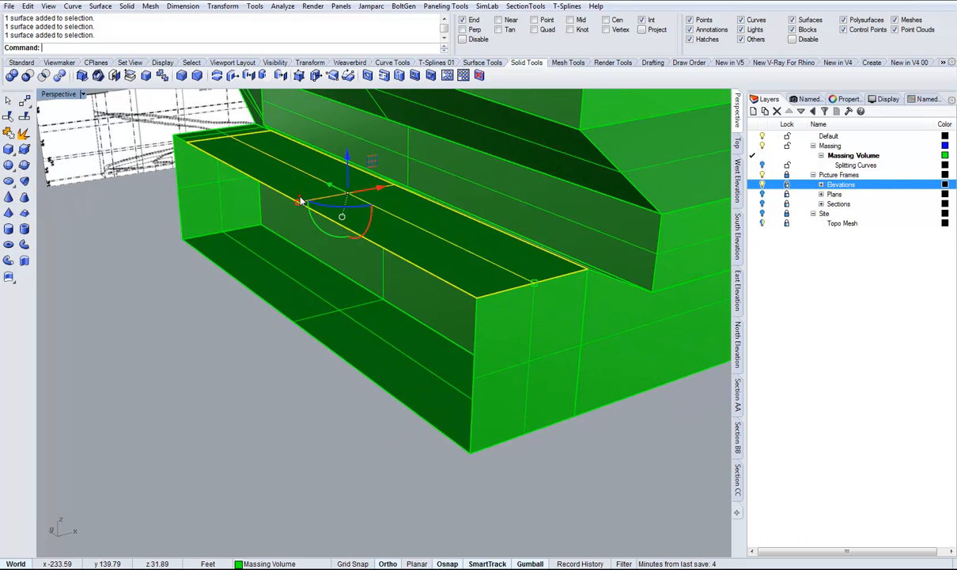
right_drag(265, 397, 476, 379)
Delete the end, bottom and top surfaces of the box projecting from the base's north side
ctrl+shift+click(485, 375)
scroll(519, 395, down, 7)
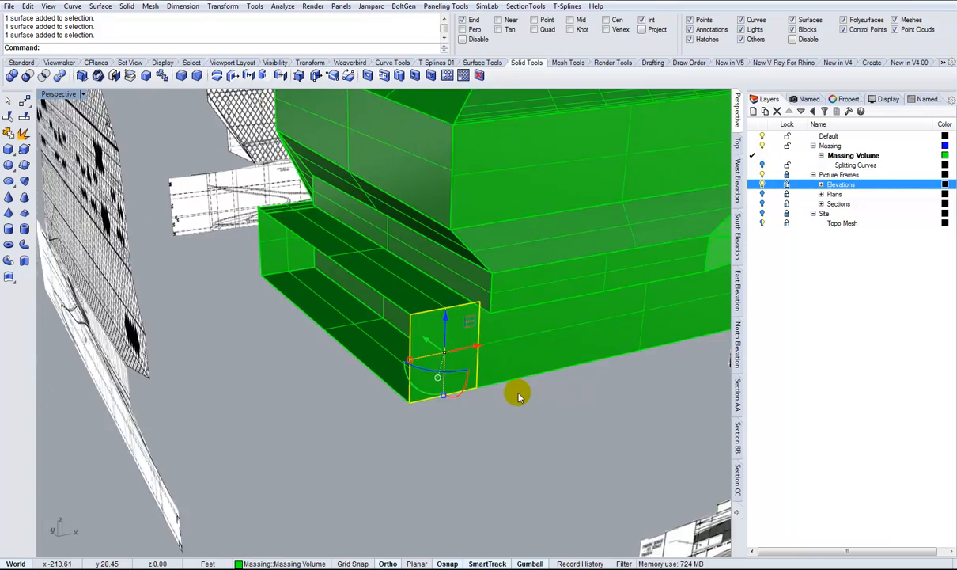
scroll(519, 393, up, 7)
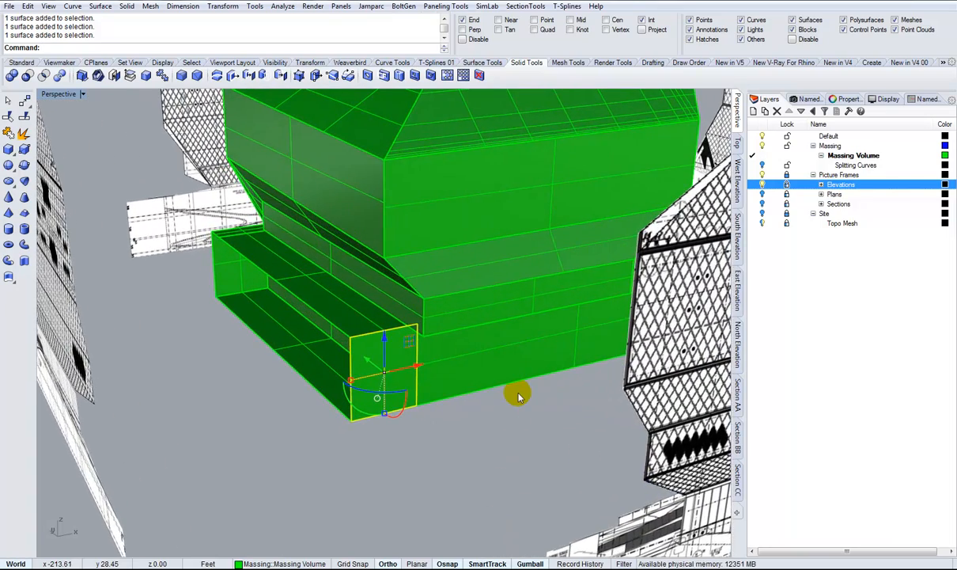
right_drag(403, 500, 372, 471)
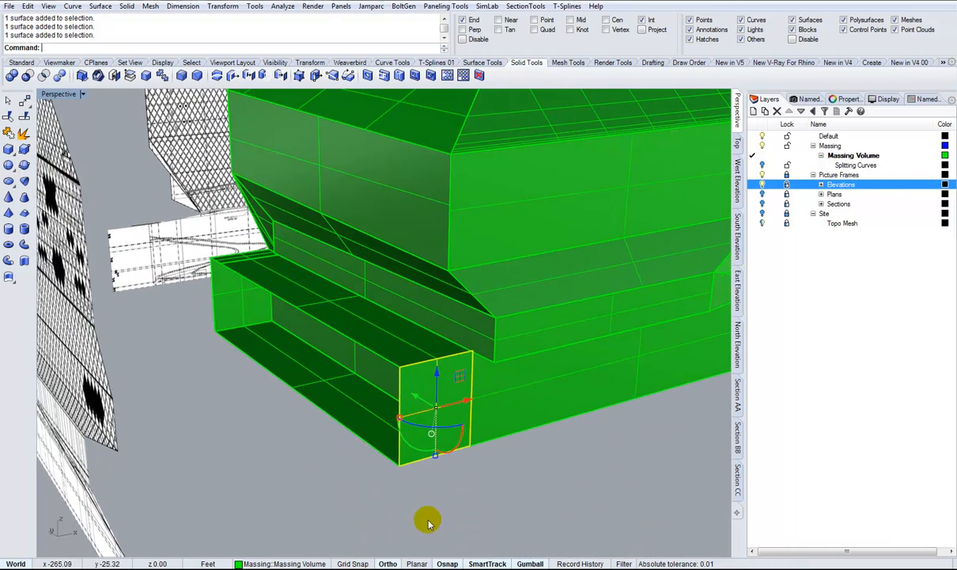
key(Delete)
click(367, 433)
key(Delete)
click(227, 319)
key(Delete)
click(289, 299)
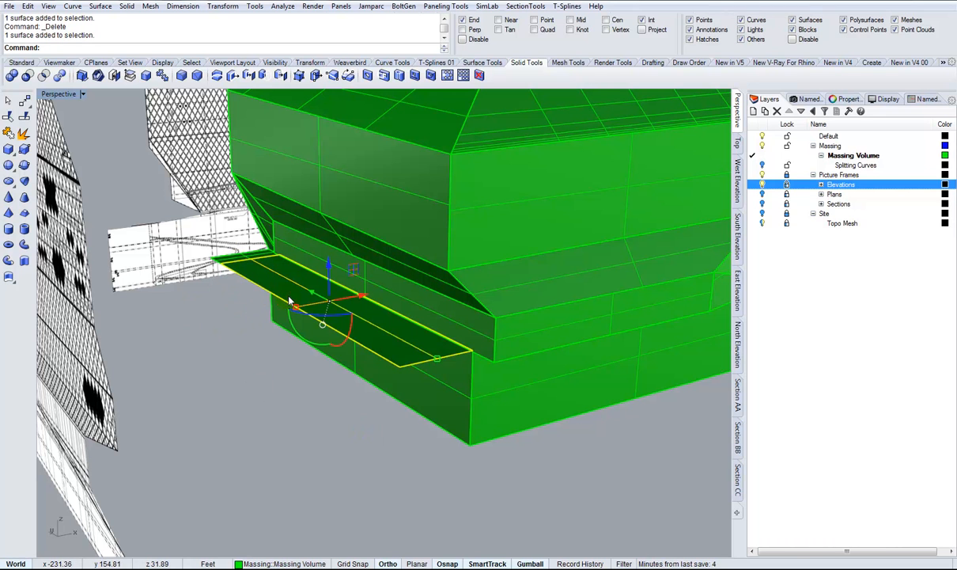
key(Delete)
click(232, 266)
key(Delete)
Try to shift the base's north face outward in the west elevation and undo back through the last surface deletions
right_drag(331, 418, 294, 408)
click(386, 324)
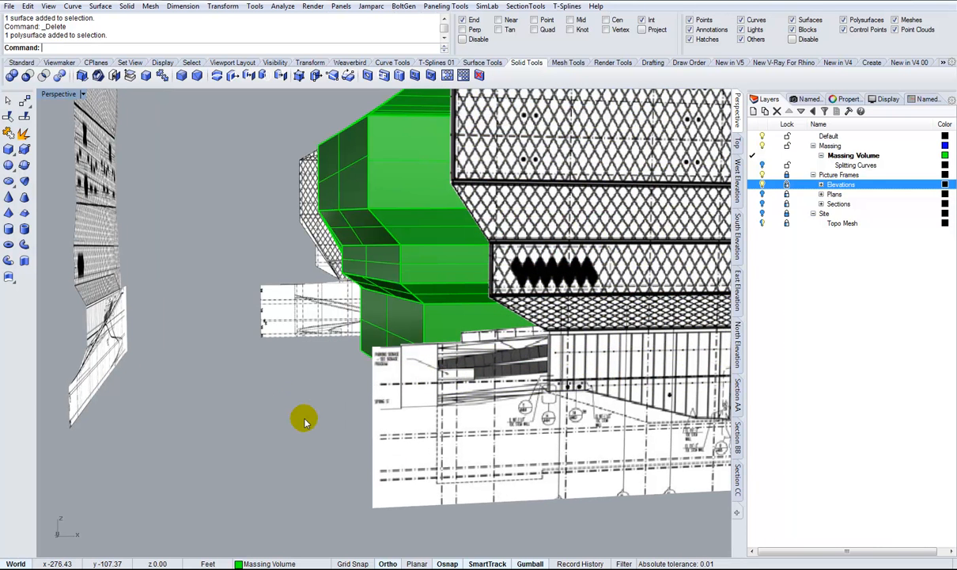
scroll(305, 419, up, 3)
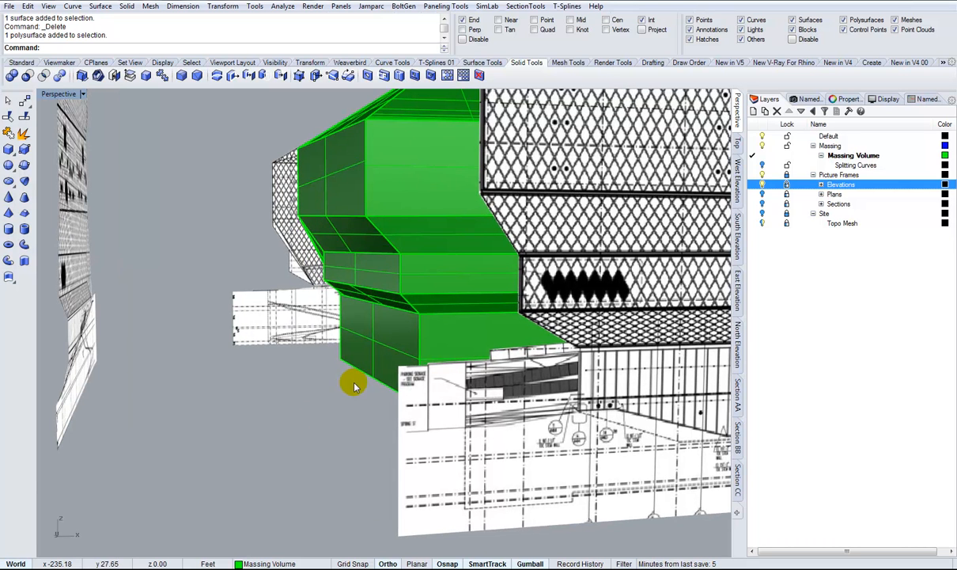
scroll(348, 415, up, 3)
click(376, 335)
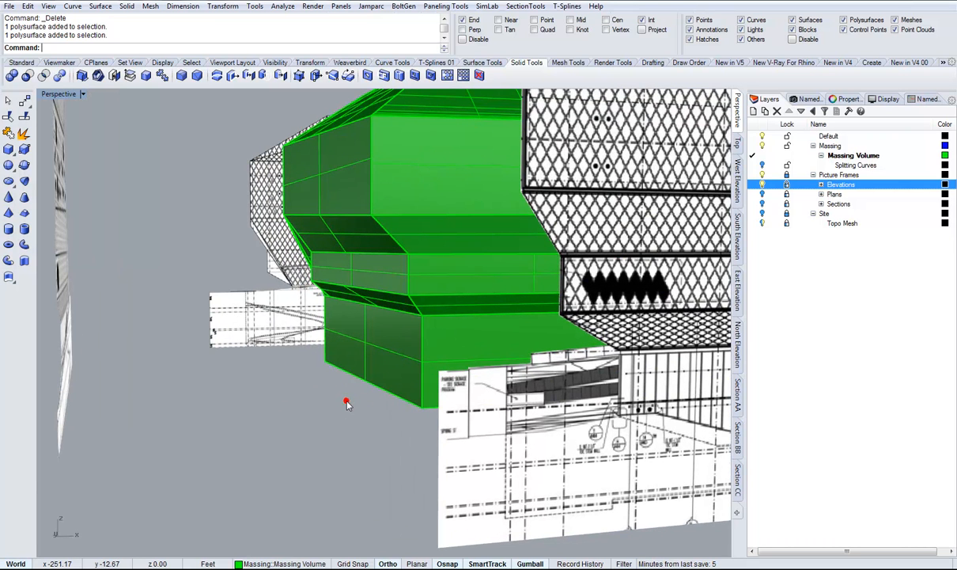
ctrl+shift+click(389, 354)
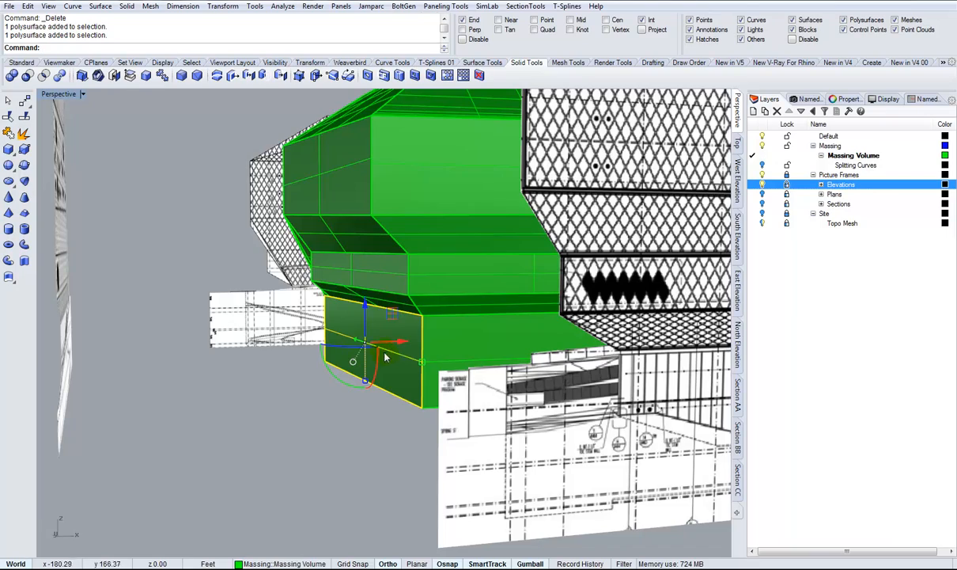
right_drag(467, 353, 237, 380)
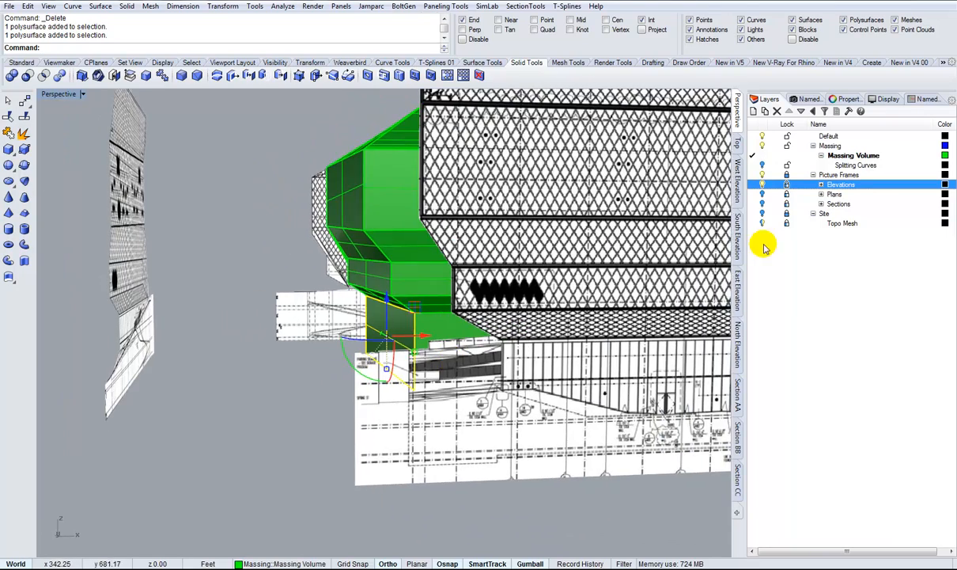
click(738, 195)
scroll(502, 348, up, 5)
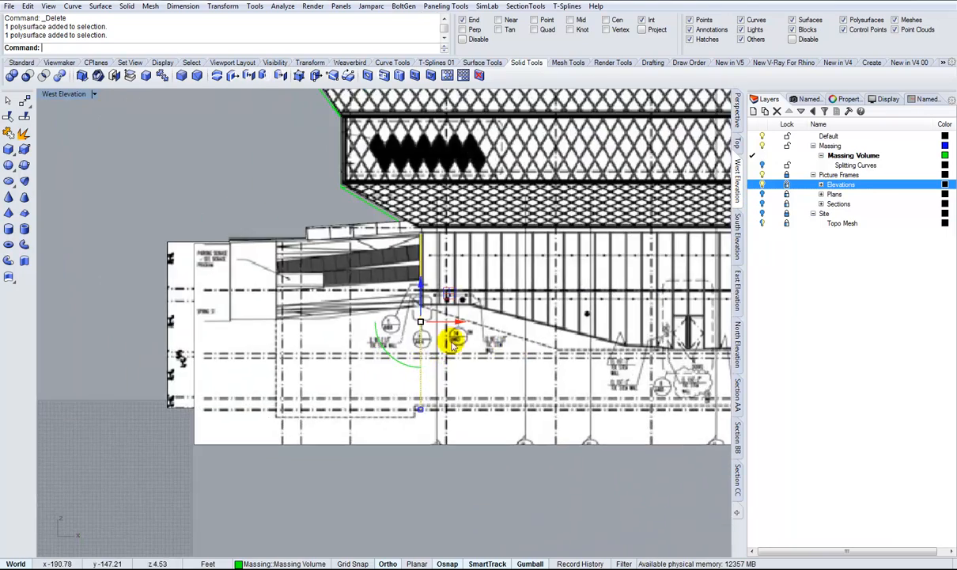
ctrl+drag(455, 327, 310, 379)
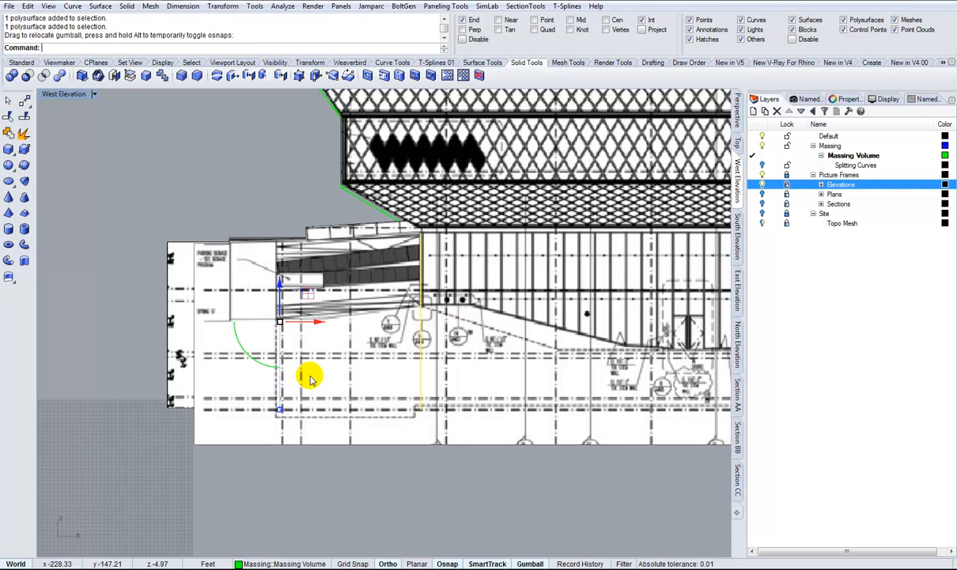
key(ctrl+z)
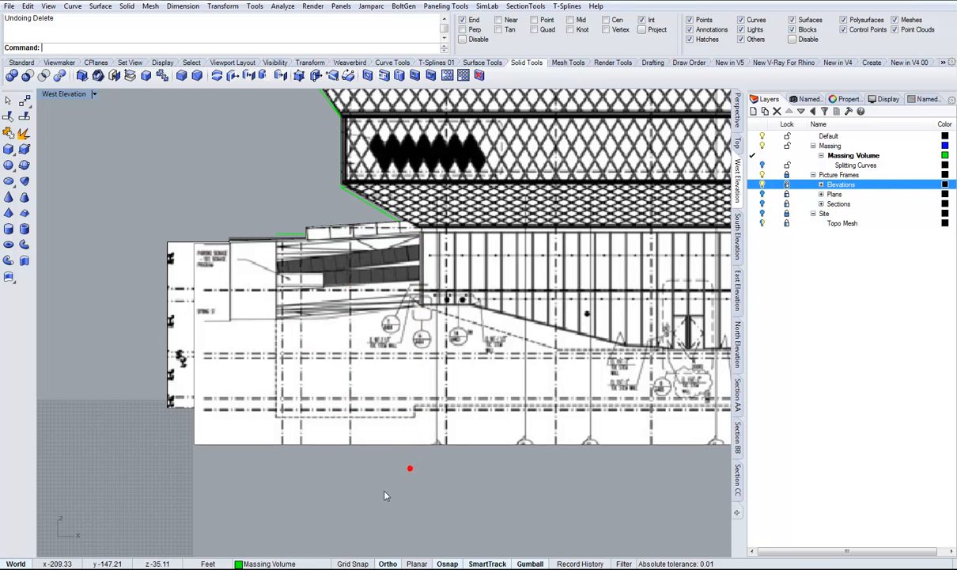
key(ctrl+z)
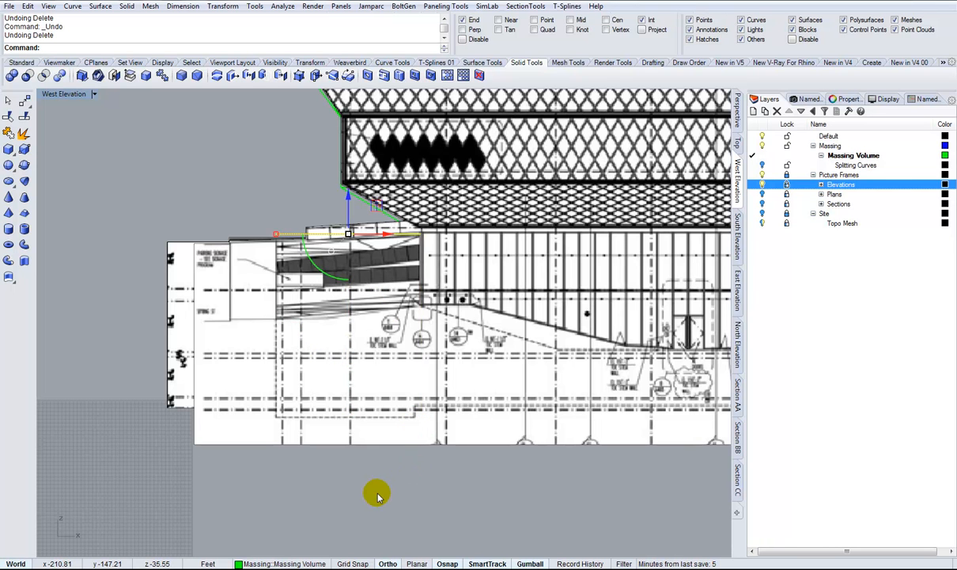
Examine the base's north face and the facets meeting its upper edge in the perspective view
click(737, 112)
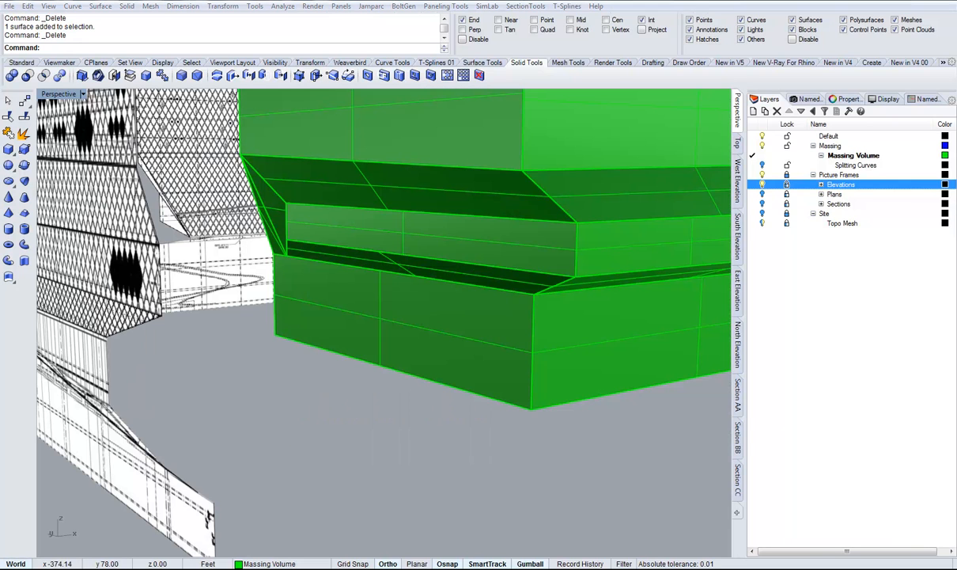
right_drag(340, 390, 329, 403)
scroll(351, 370, up, 1)
scroll(270, 246, up, 1)
scroll(270, 246, up, 2)
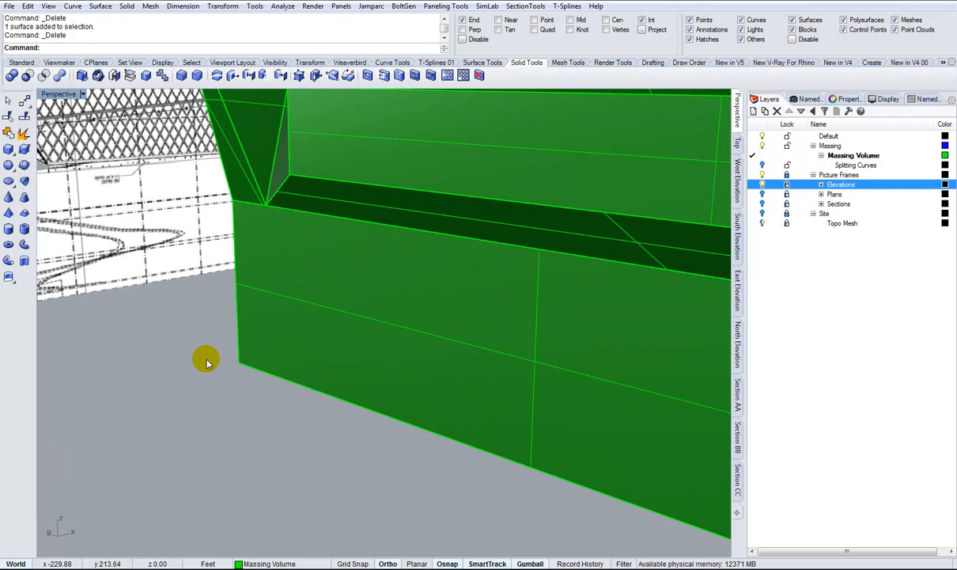
scroll(208, 362, down, 5)
right_drag(298, 369, 241, 330)
right_drag(366, 185, 353, 209)
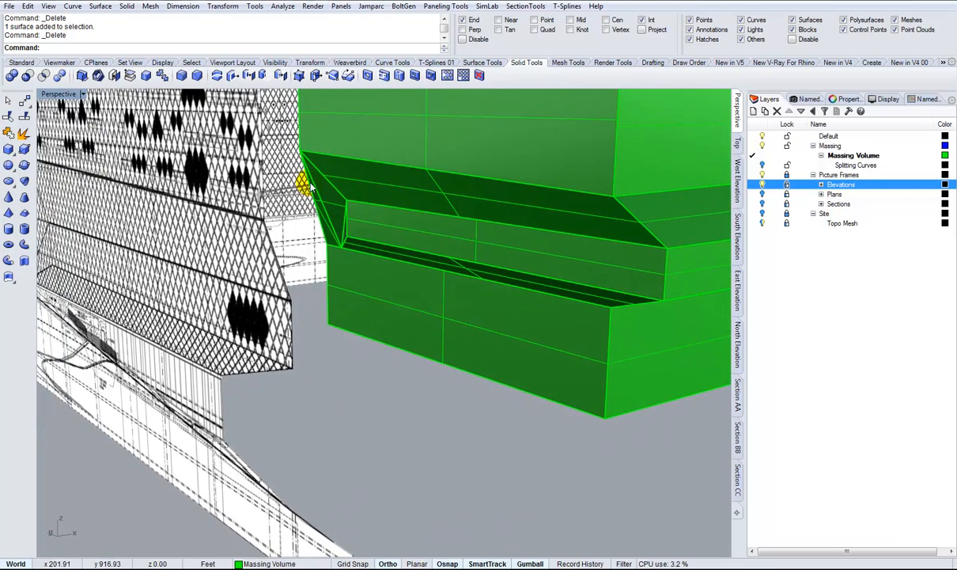
right_drag(447, 247, 451, 387)
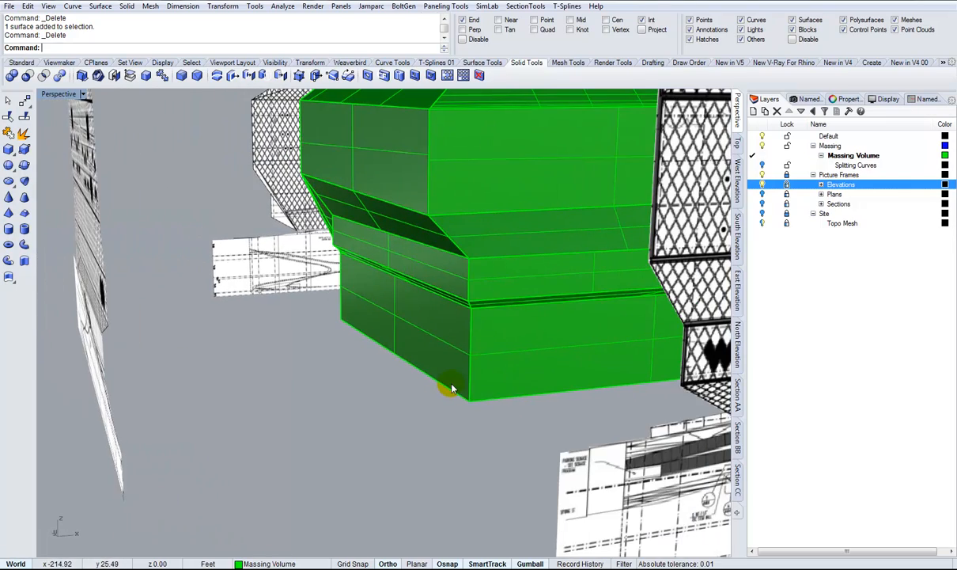
right_drag(411, 434, 435, 352)
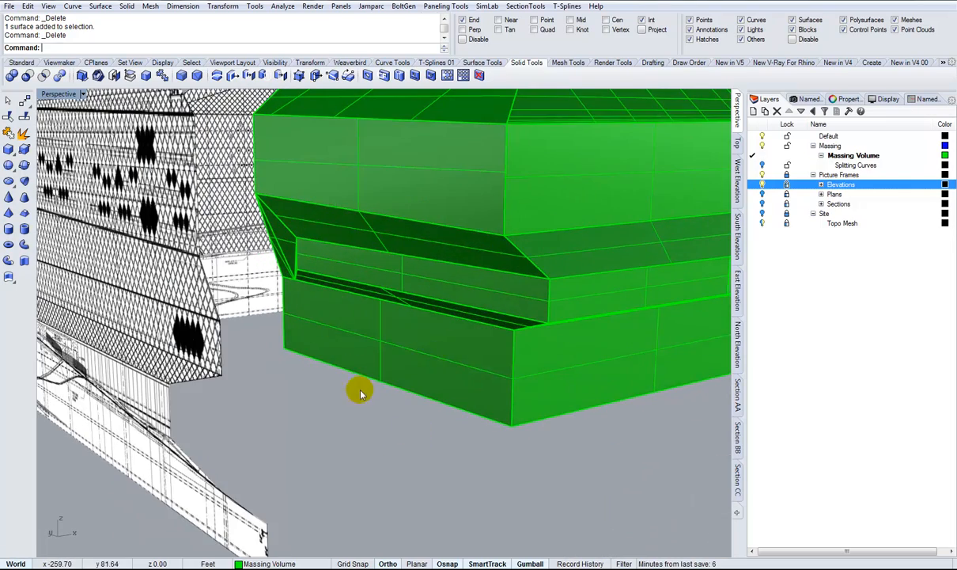
right_drag(348, 300, 415, 440)
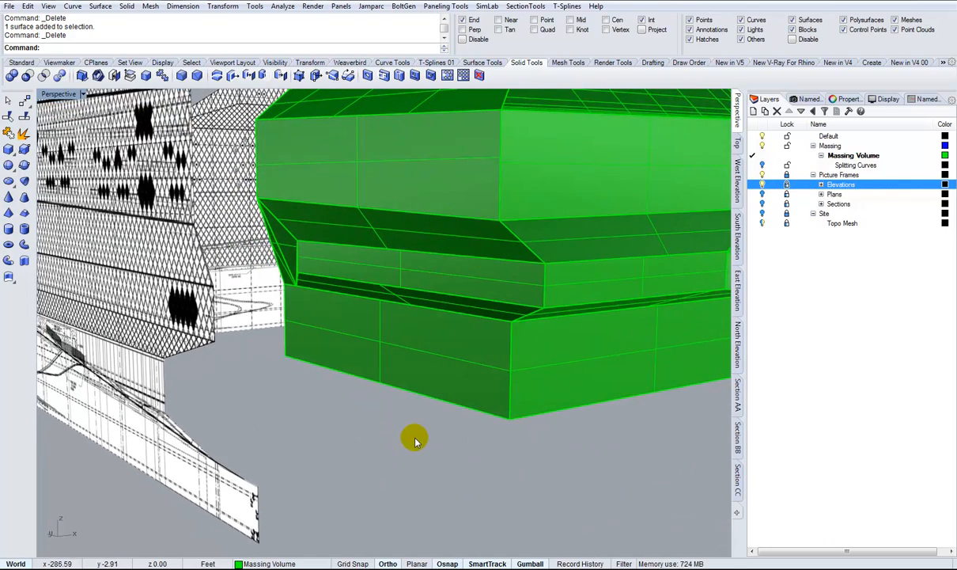
Move the base's north face outward to the outer edge of the parking signage area in the west elevation drawing
click(393, 359)
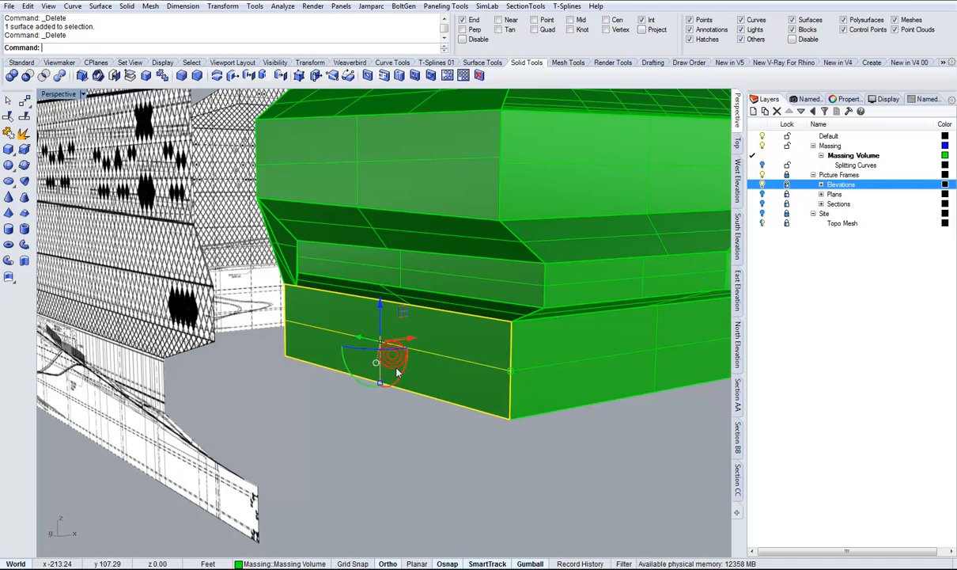
right_drag(370, 381, 732, 297)
click(736, 187)
scroll(430, 389, down, 1)
scroll(451, 390, up, 2)
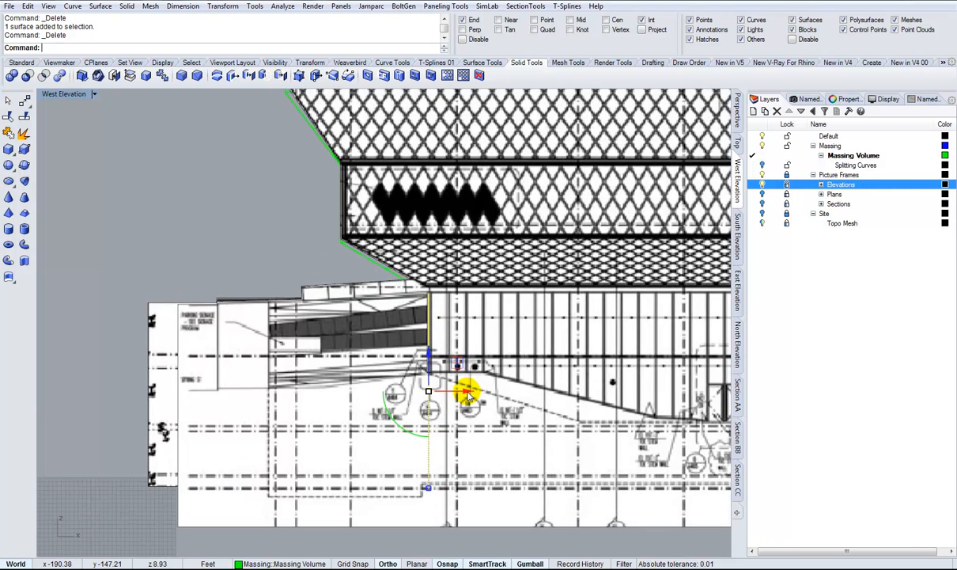
drag(467, 393, 179, 382)
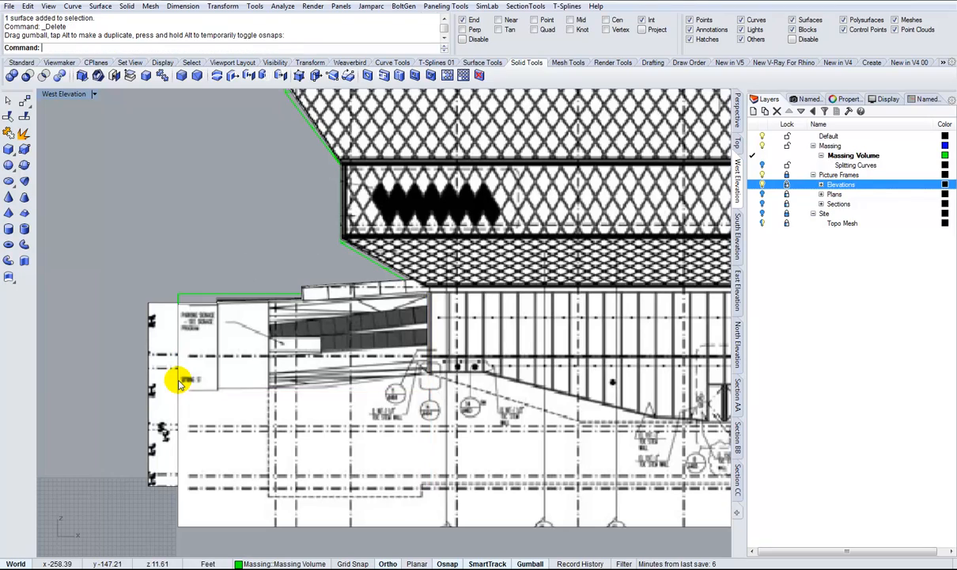
Examine the shifted north face of the base and the facets above it from several sides in the perspective view
click(738, 117)
scroll(348, 416, up, 4)
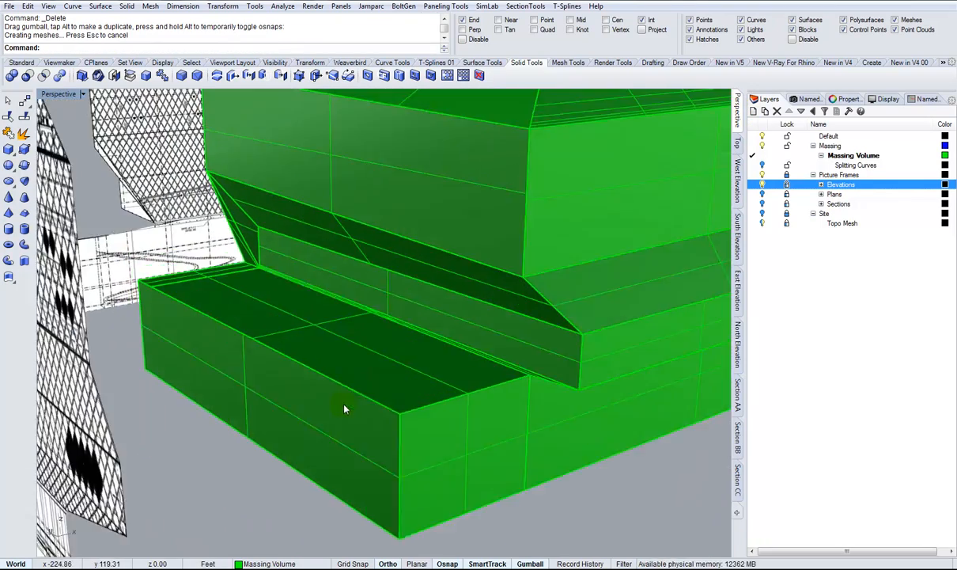
mouse_move(344, 409)
right_down()
mouse_move(331, 396)
mouse_move(383, 435)
mouse_move(538, 506)
mouse_move(424, 383)
right_up()
scroll(536, 505, down, 5)
right_drag(431, 311, 429, 332)
scroll(409, 313, up, 5)
scroll(404, 310, down, 6)
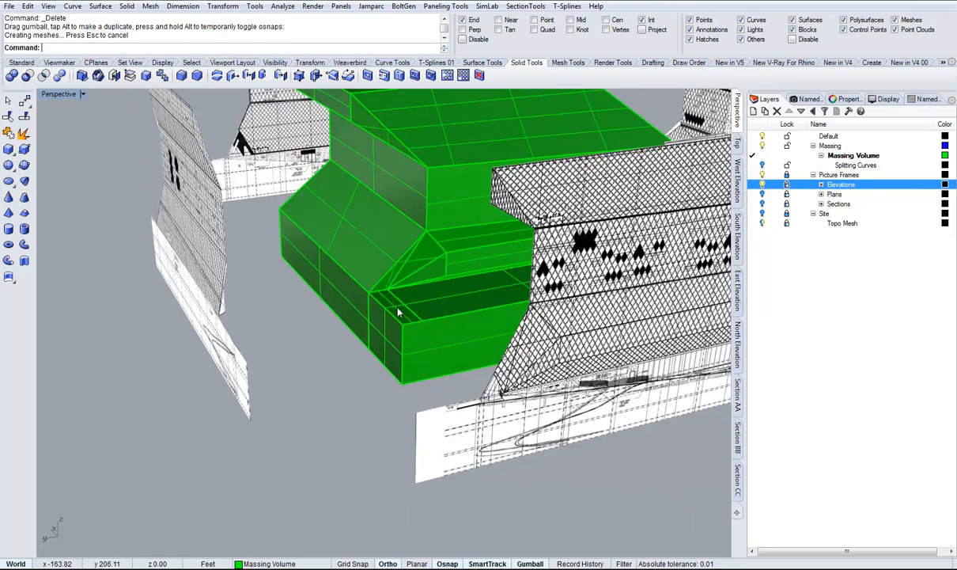
right_drag(402, 326, 401, 329)
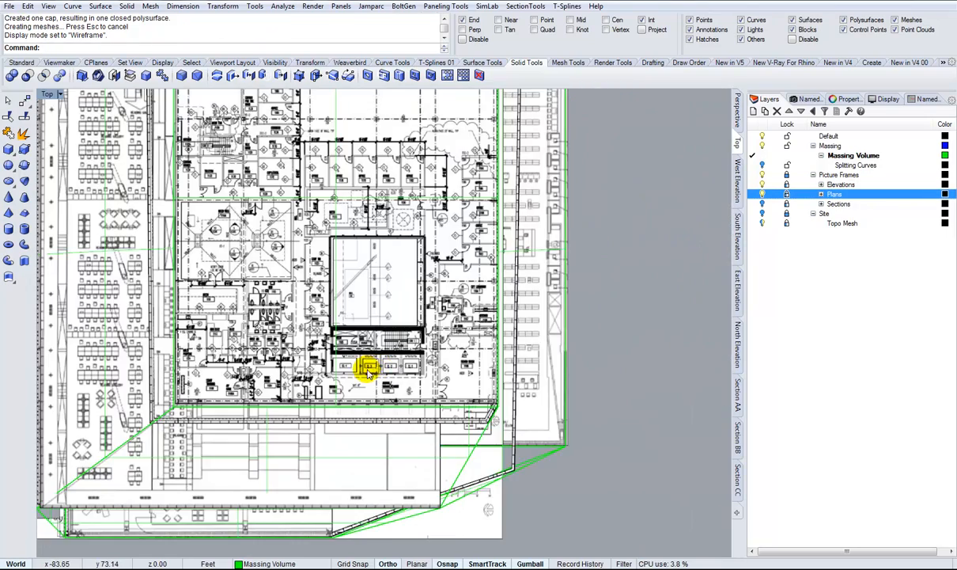
Study the floor plan in the top view around the atrium opening, stair and elevator core
scroll(385, 357, up, 2)
scroll(385, 358, up, 4)
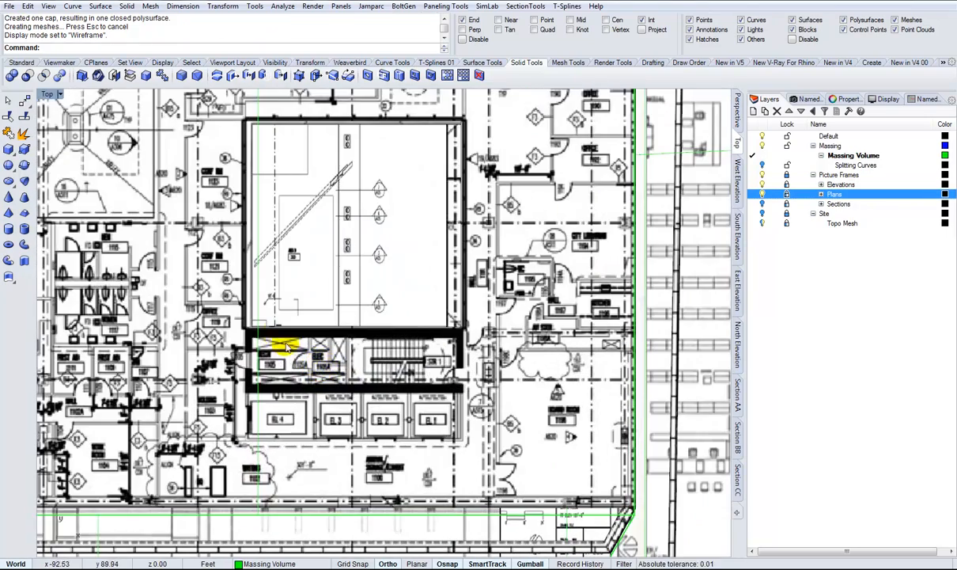
scroll(258, 336, down, 1)
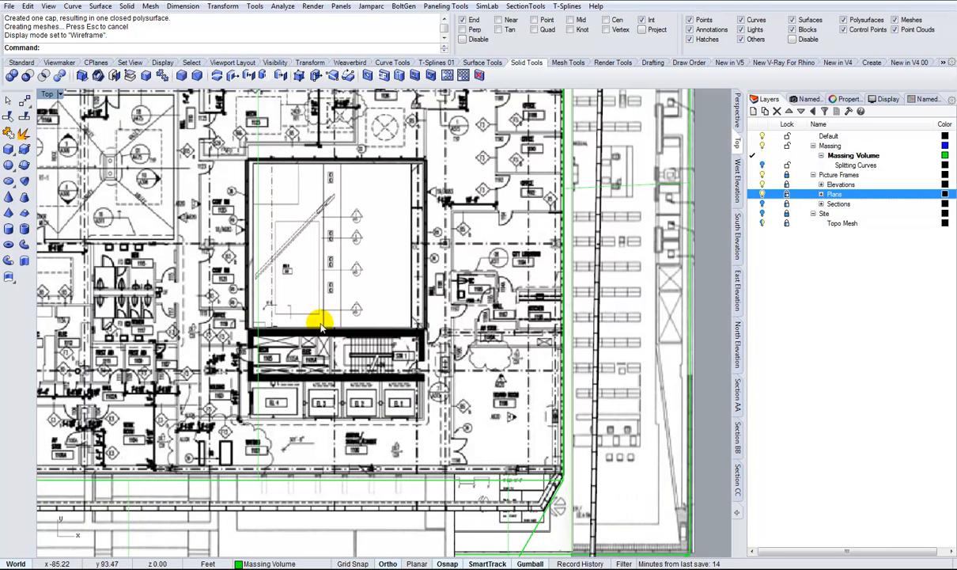
scroll(378, 393, down, 2)
right_drag(407, 393, 360, 351)
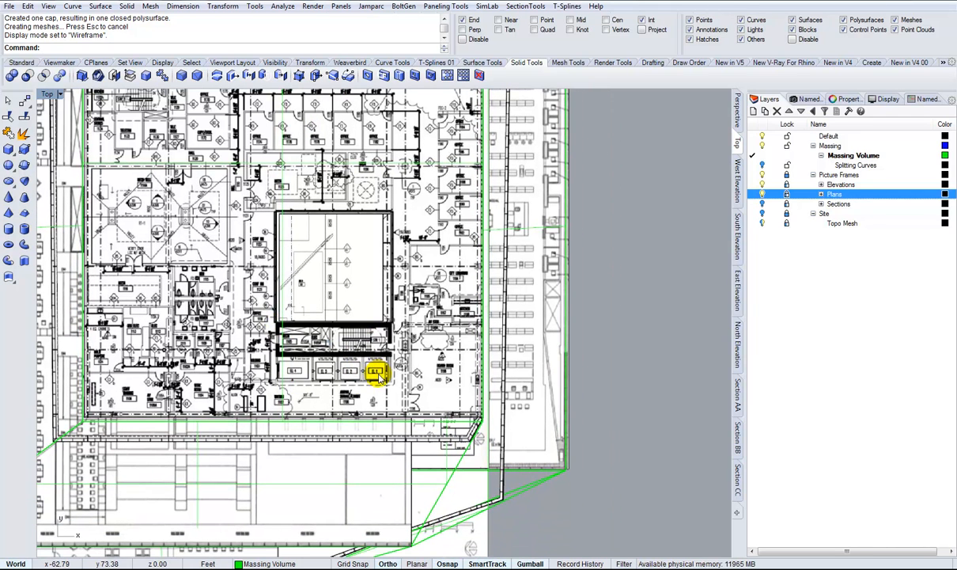
right_drag(390, 334, 406, 356)
scroll(379, 247, down, 5)
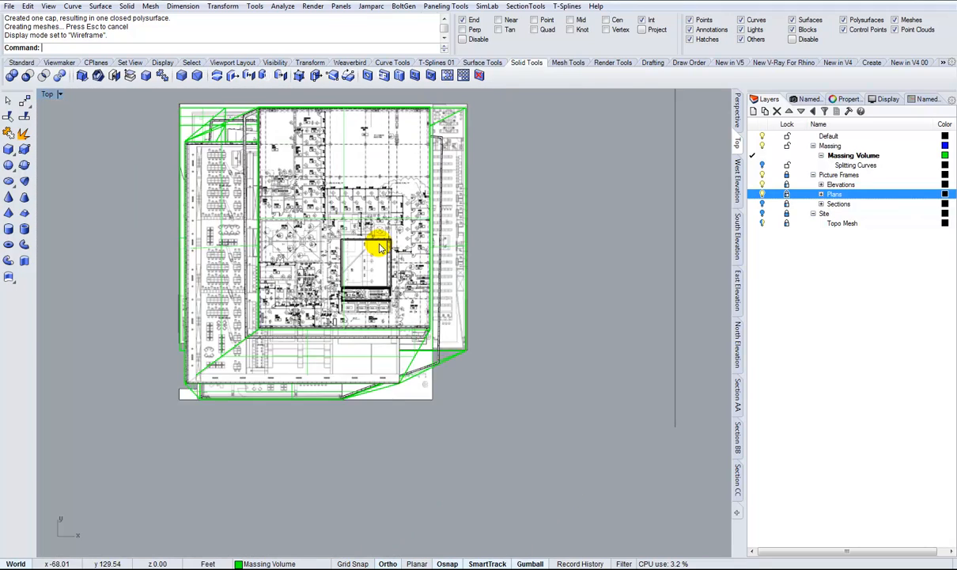
scroll(374, 285, up, 5)
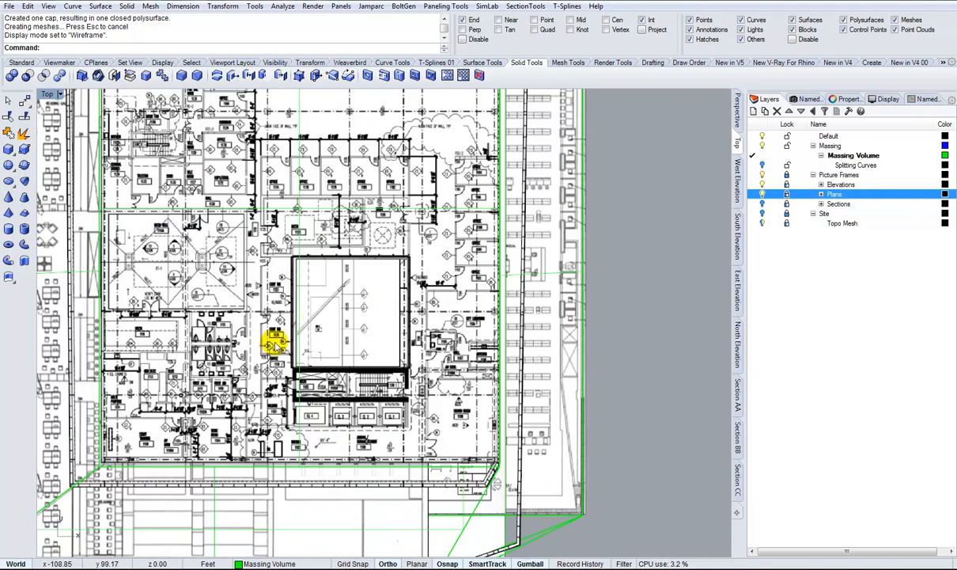
scroll(339, 381, up, 2)
scroll(326, 372, down, 3)
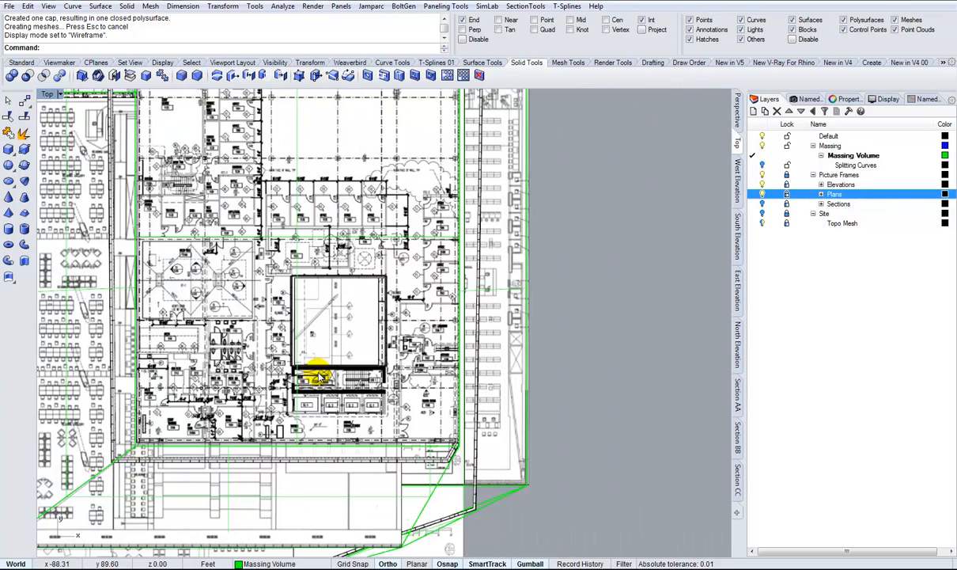
scroll(314, 363, down, 2)
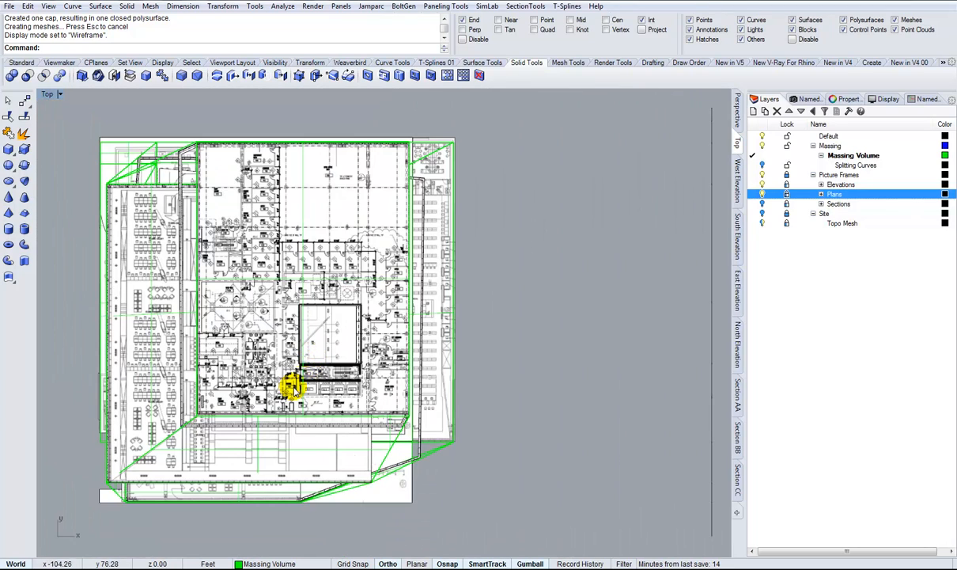
scroll(316, 361, up, 3)
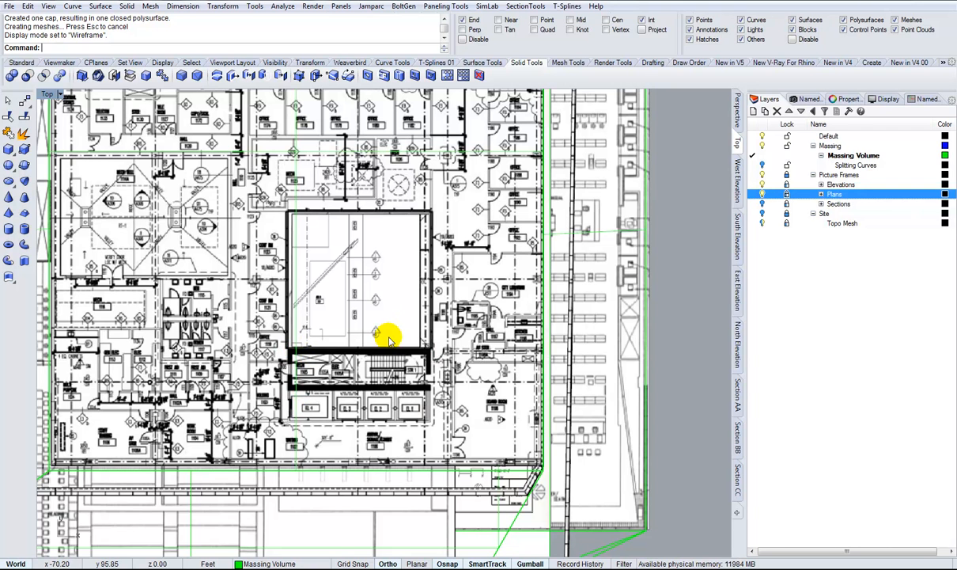
scroll(384, 331, down, 2)
scroll(343, 408, up, 1)
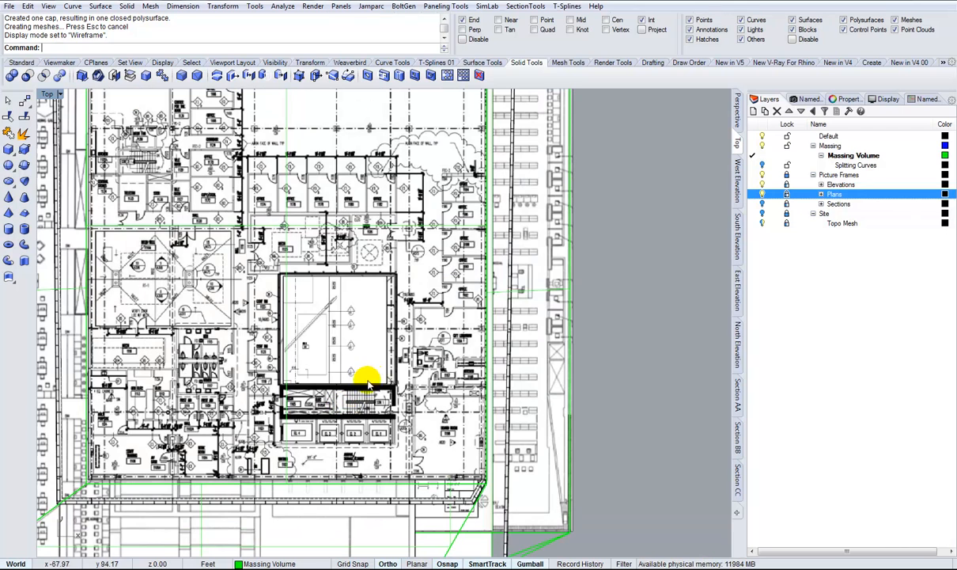
right_drag(365, 404, 375, 386)
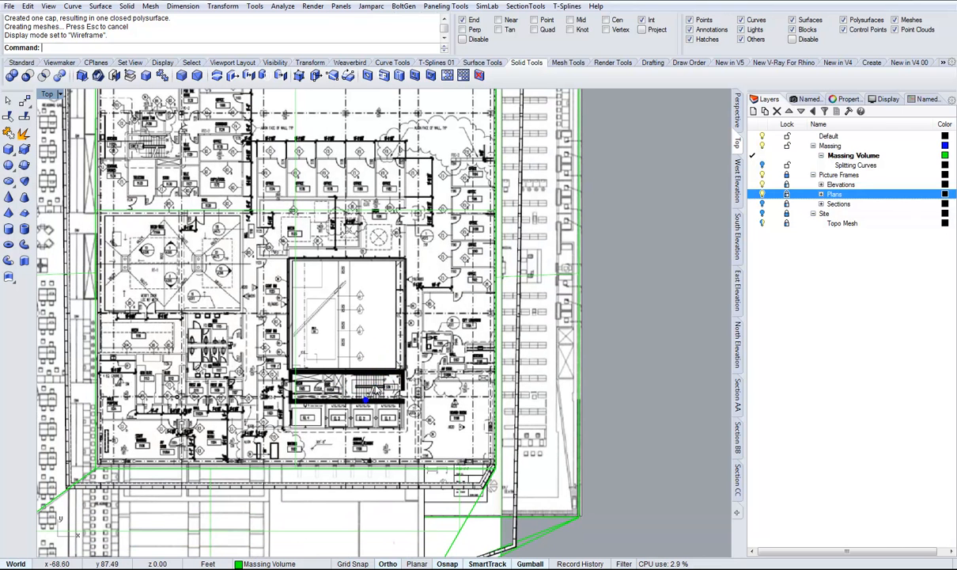
On the Splitting Curves layer, draw a corner-to-corner rectangle around the stair and elevator core in the top view and select it
click(753, 165)
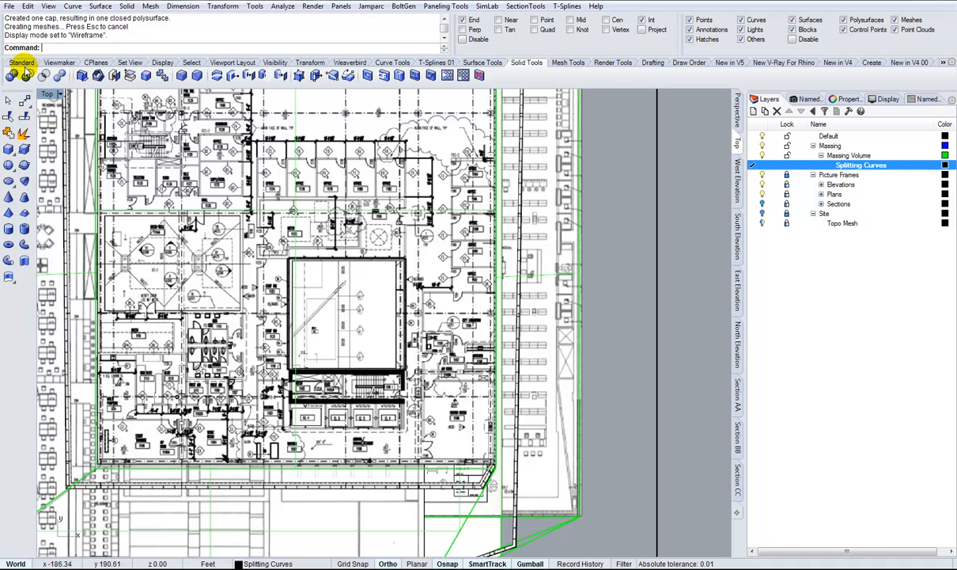
click(24, 63)
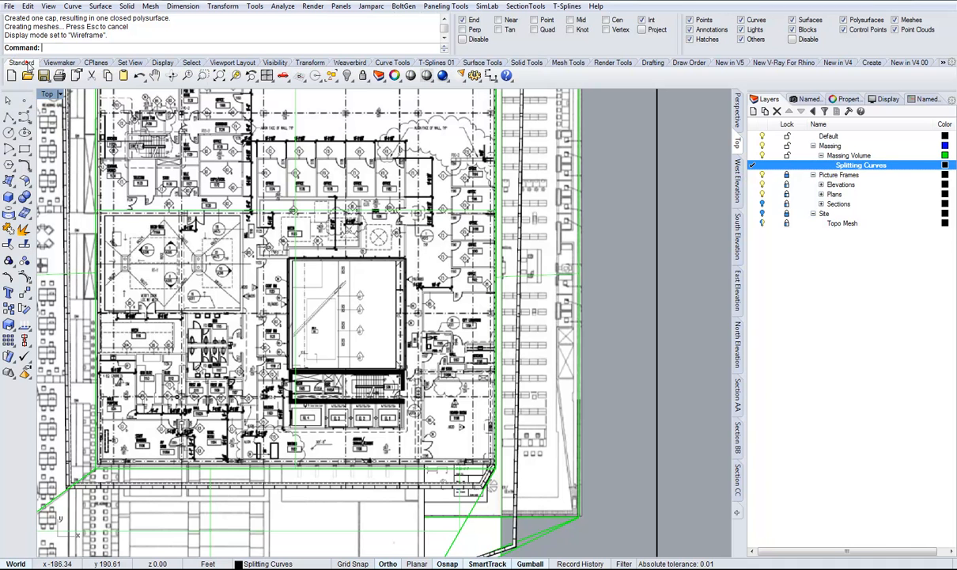
click(71, 7)
mouse_move(120, 74)
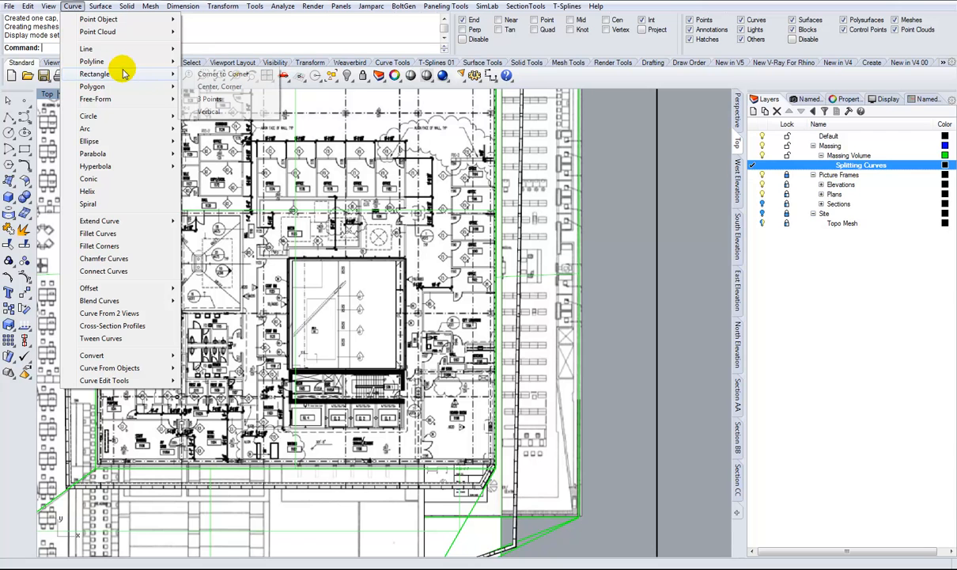
click(211, 78)
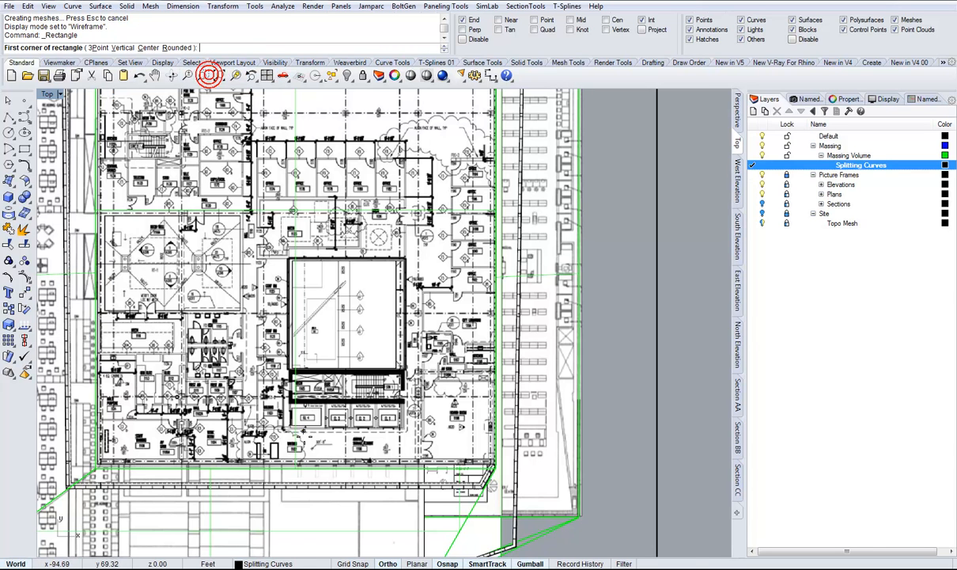
scroll(320, 406, up, 6)
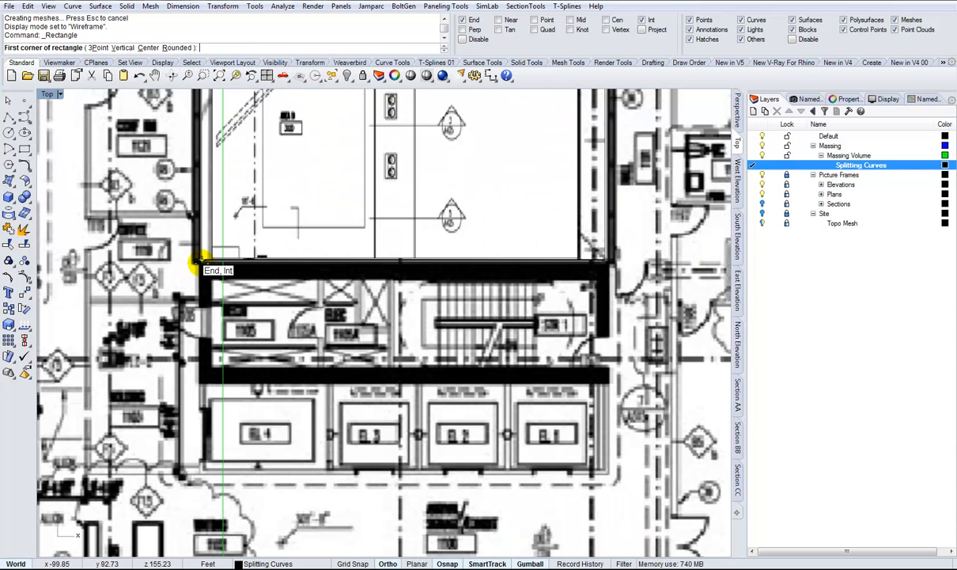
scroll(200, 260, down, 3)
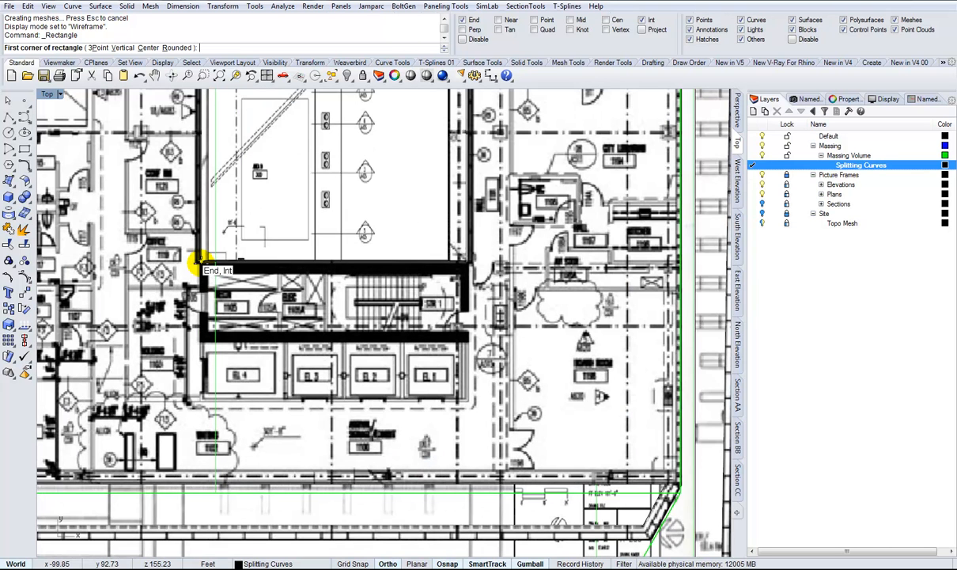
click(200, 260)
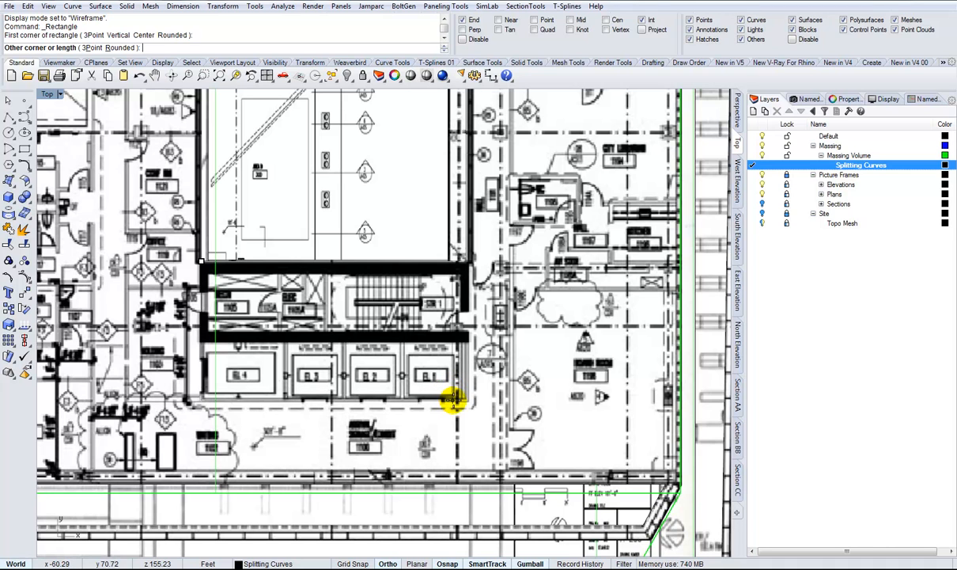
click(466, 401)
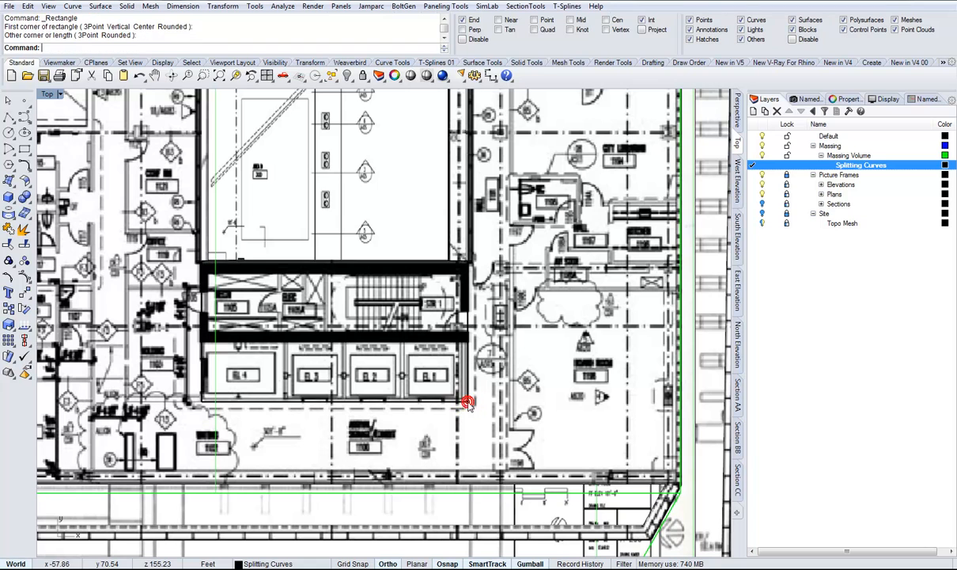
click(466, 404)
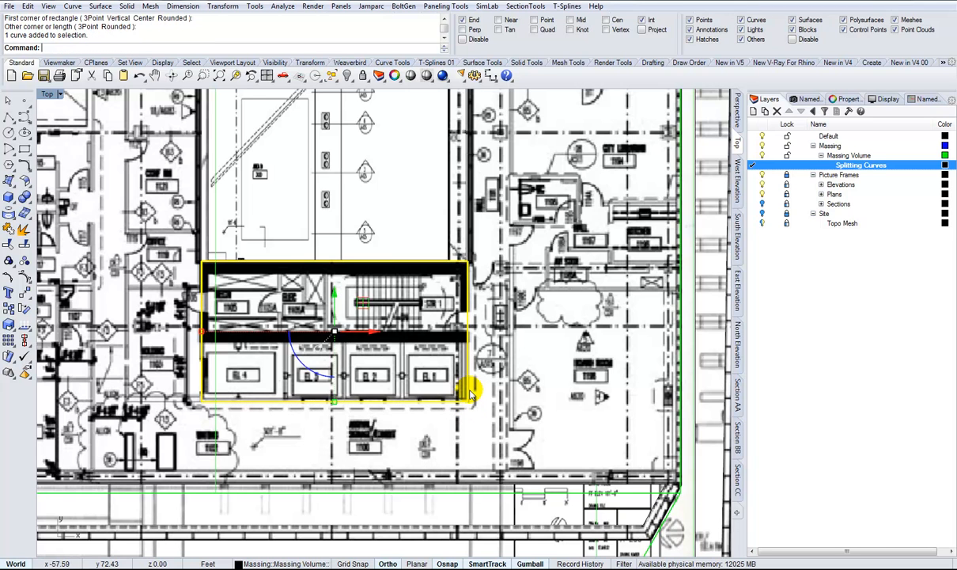
Make the Massing Volume layer current
scroll(469, 390, down, 4)
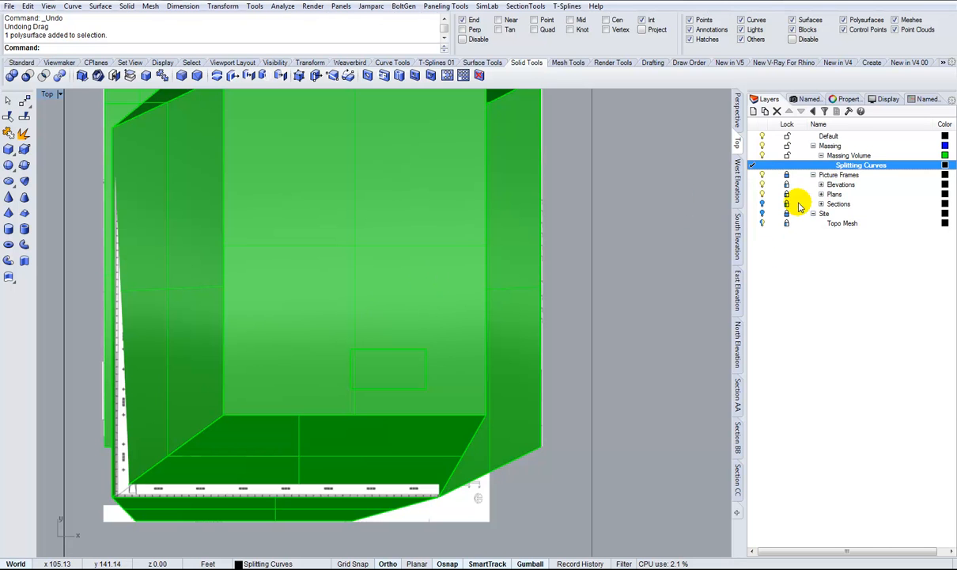
click(757, 155)
click(753, 155)
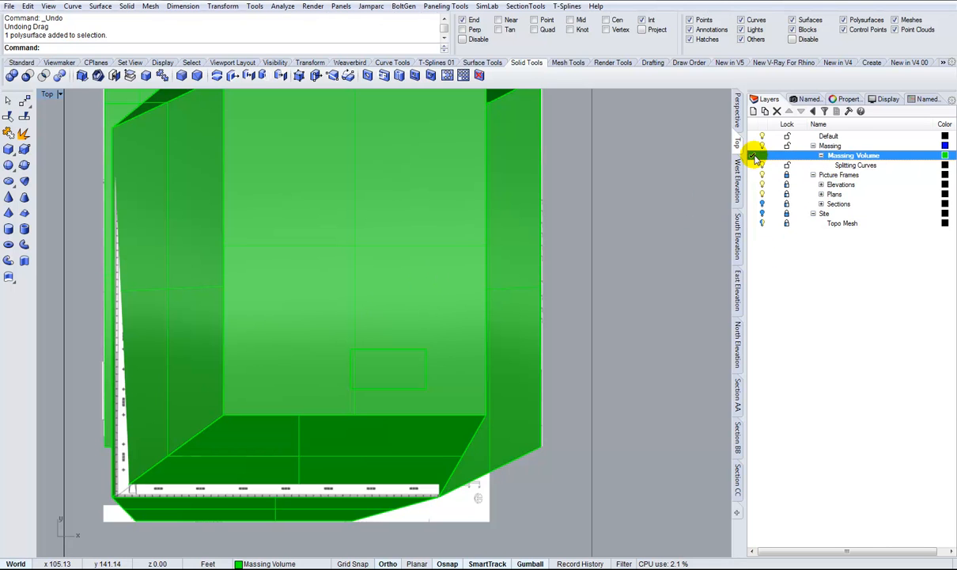
Raise the rectangular core face on the roof to the top of the rooftop tower in the south elevation drawing
scroll(387, 360, up, 3)
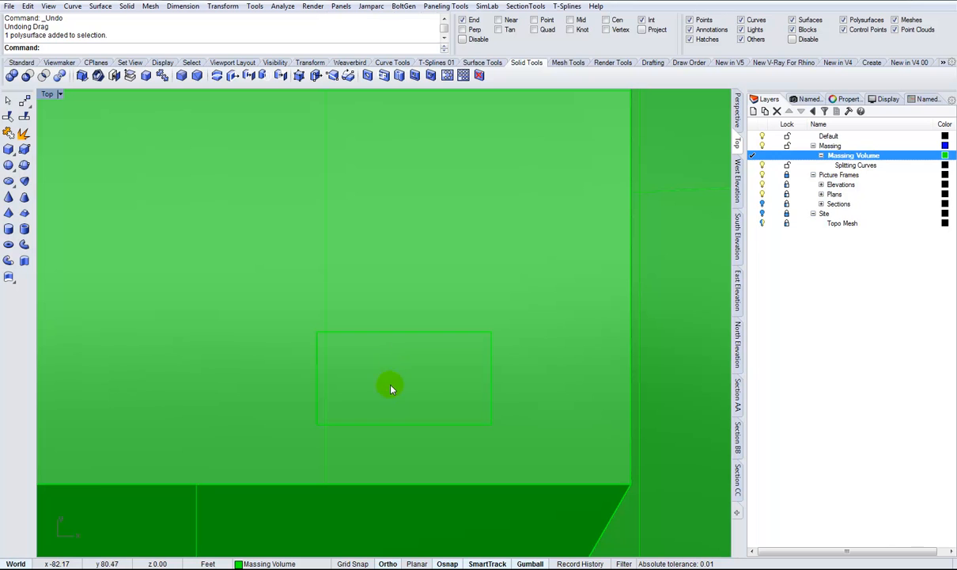
click(404, 375)
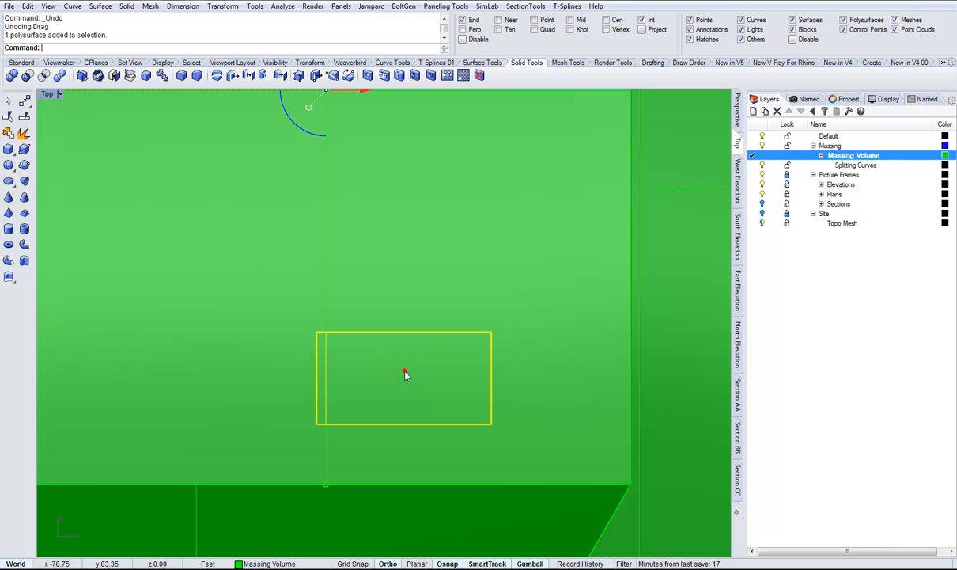
scroll(554, 261, down, 3)
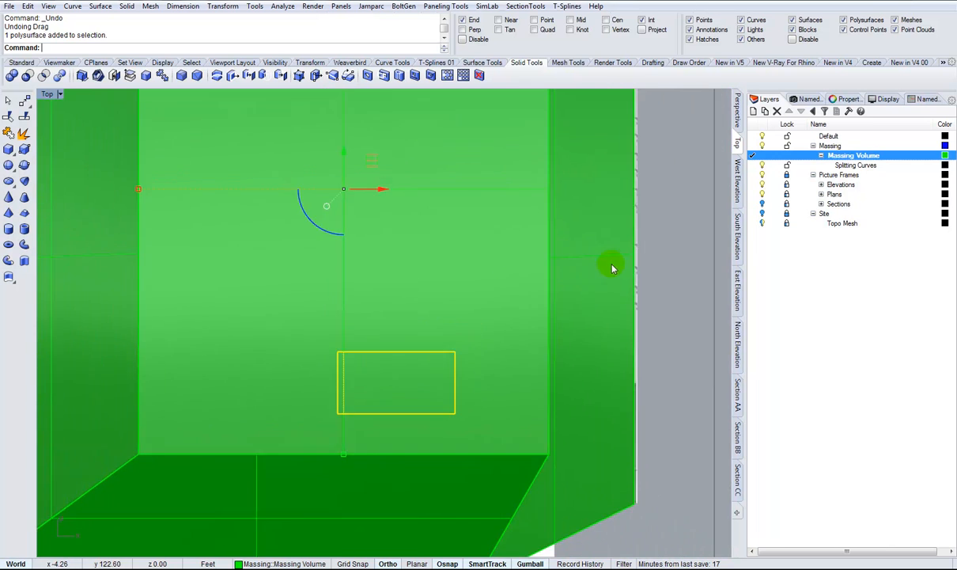
click(736, 119)
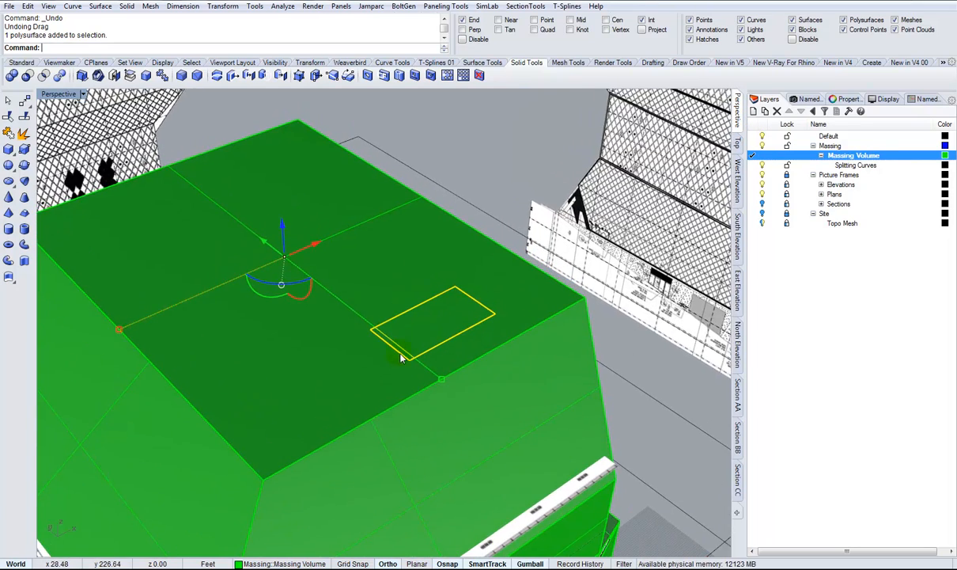
scroll(400, 356, down, 7)
scroll(340, 308, up, 2)
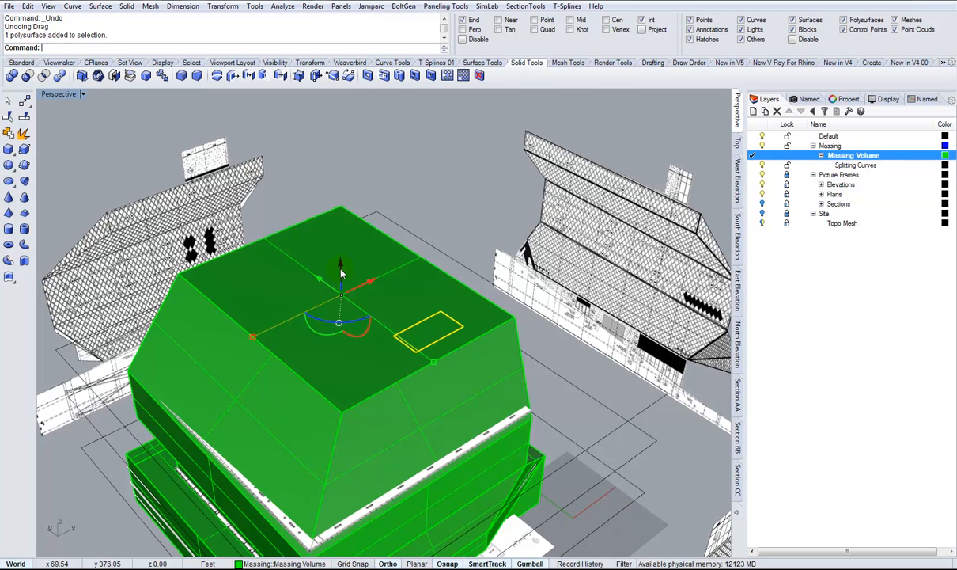
right_drag(345, 264, 347, 249)
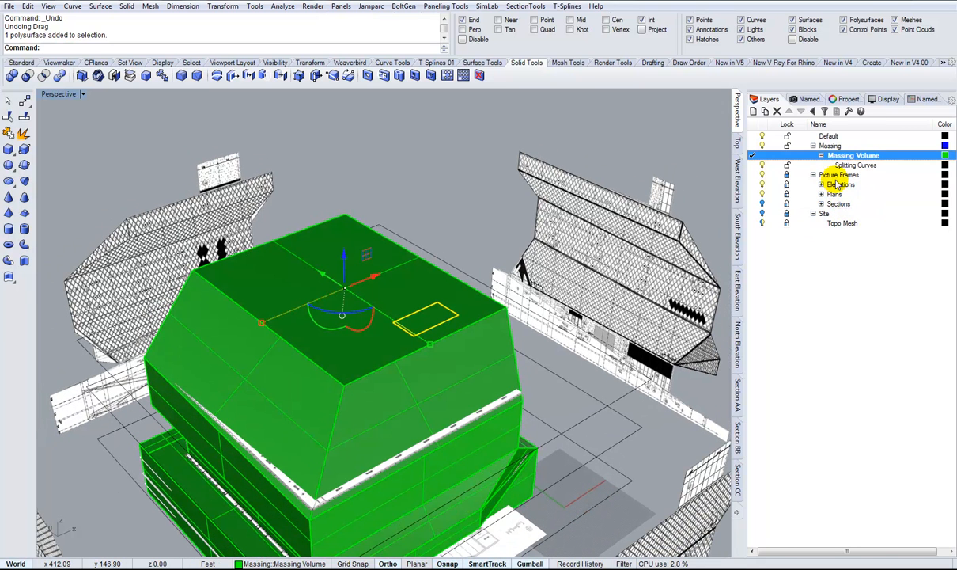
click(738, 242)
scroll(505, 339, up, 1)
mouse_move(543, 340)
mouse_down()
mouse_move(525, 268)
mouse_move(534, 250)
mouse_move(545, 256)
mouse_up()
Check in the perspective view that the raised core belongs to the massing volume and examine the whole building
click(736, 115)
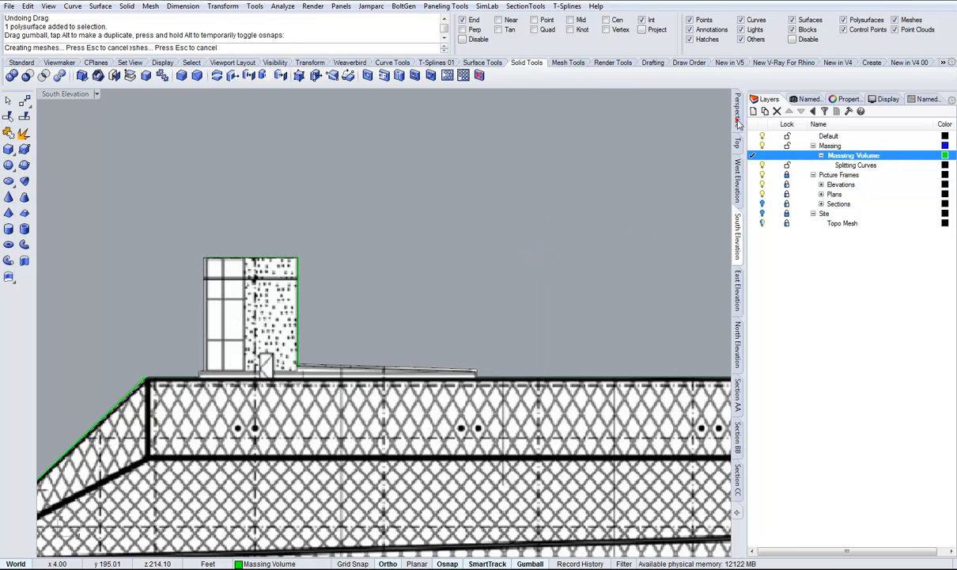
scroll(545, 277, up, 5)
click(500, 257)
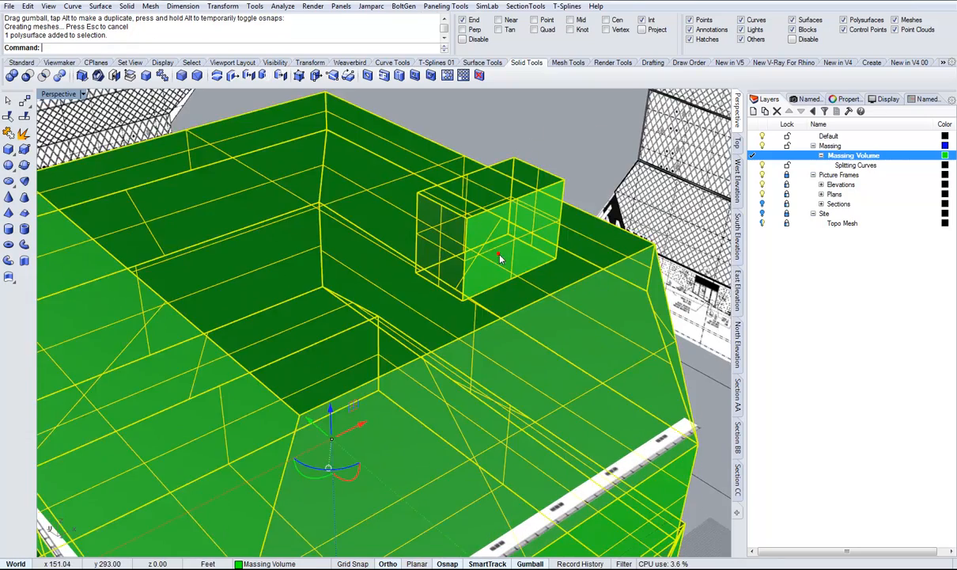
scroll(545, 220, down, 4)
click(541, 164)
right_drag(541, 164, 500, 342)
scroll(569, 304, down, 2)
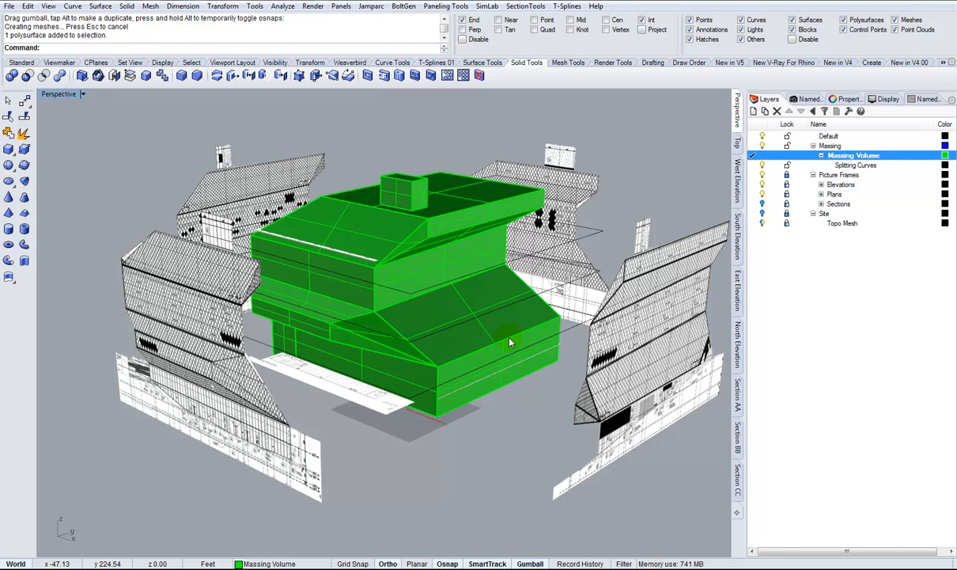
Save an incremental version of the file, show only the Massing Volume layer and inspect the isolated volume from another side
key(ctrl+s)
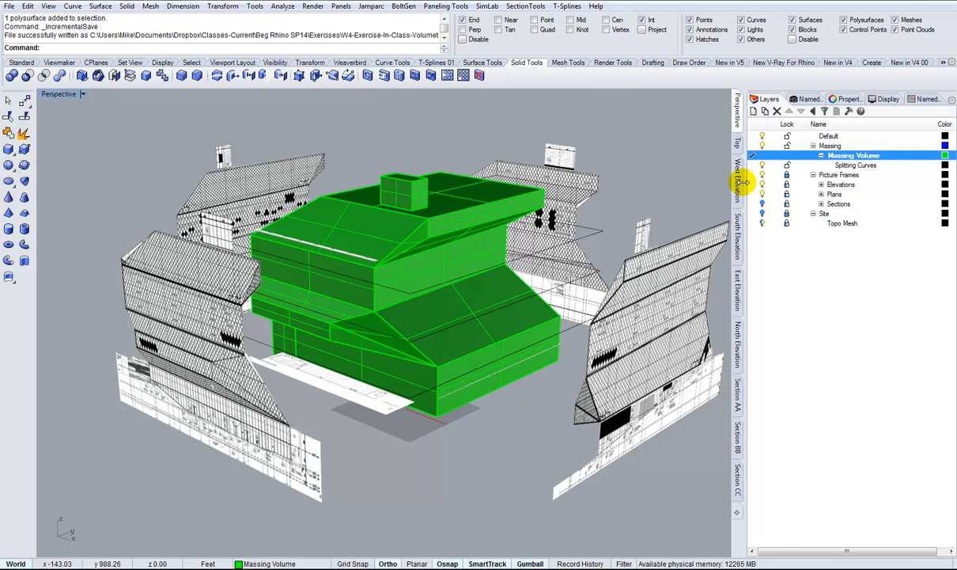
scroll(728, 201, up, 1)
right_click(839, 156)
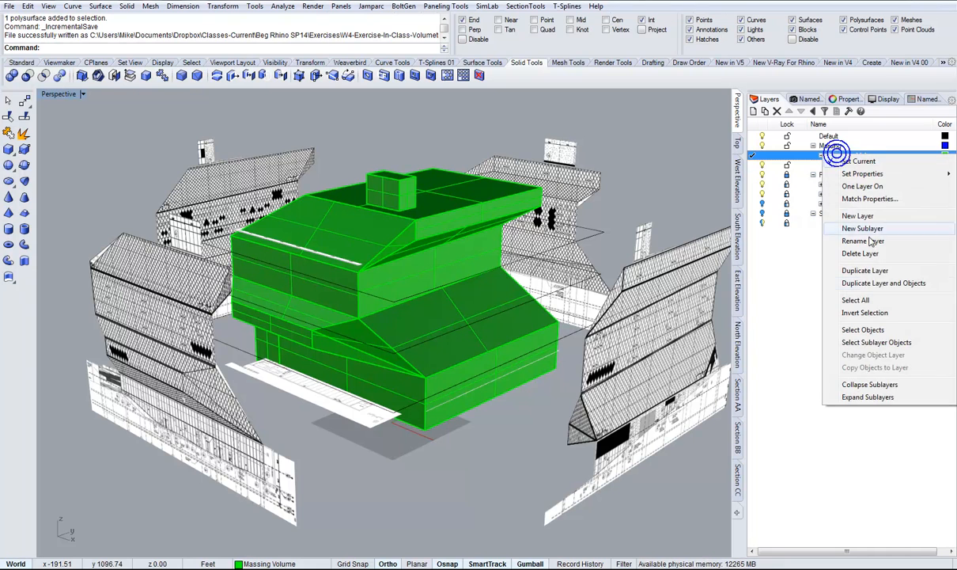
click(858, 187)
scroll(381, 492, up, 3)
right_drag(381, 492, 564, 424)
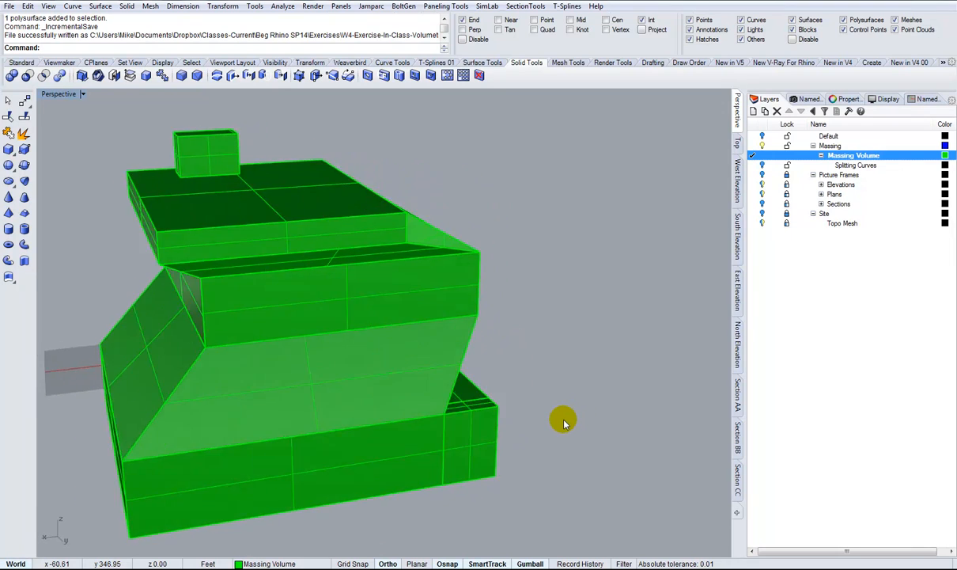